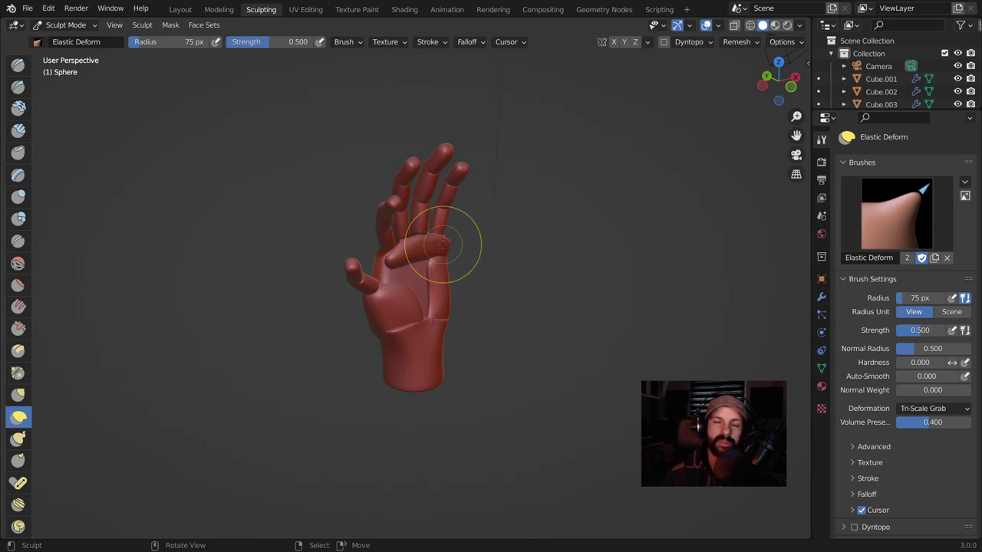
Zoom out to view the whole hand, then switch to the Layout workspace in Object Mode.
mouse_move(448, 247)
middle_down()
mouse_move(349, 280)
mouse_move(344, 269)
middle_up()
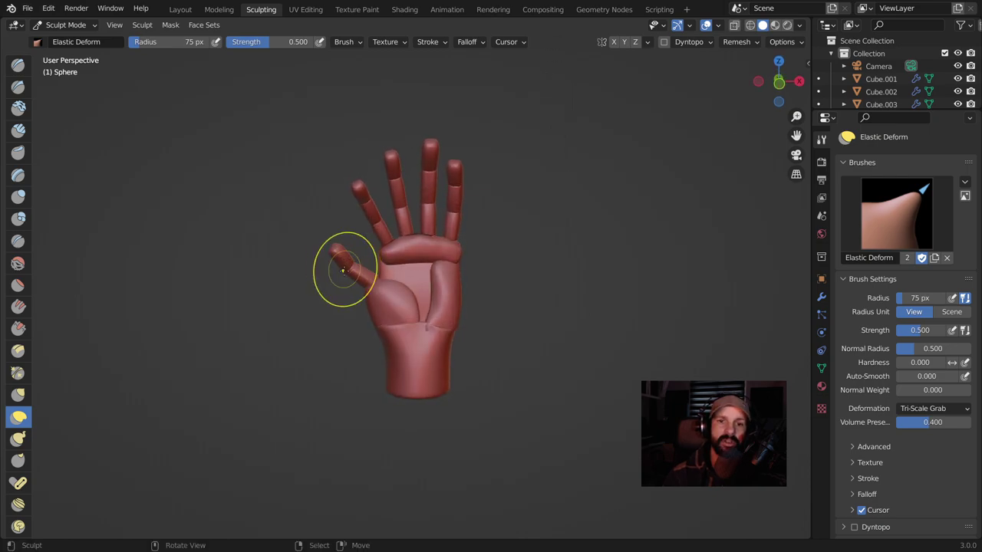
mouse_move(448, 263)
middle_down()
mouse_move(526, 230)
mouse_move(649, 248)
mouse_move(339, 408)
mouse_move(473, 282)
middle_up()
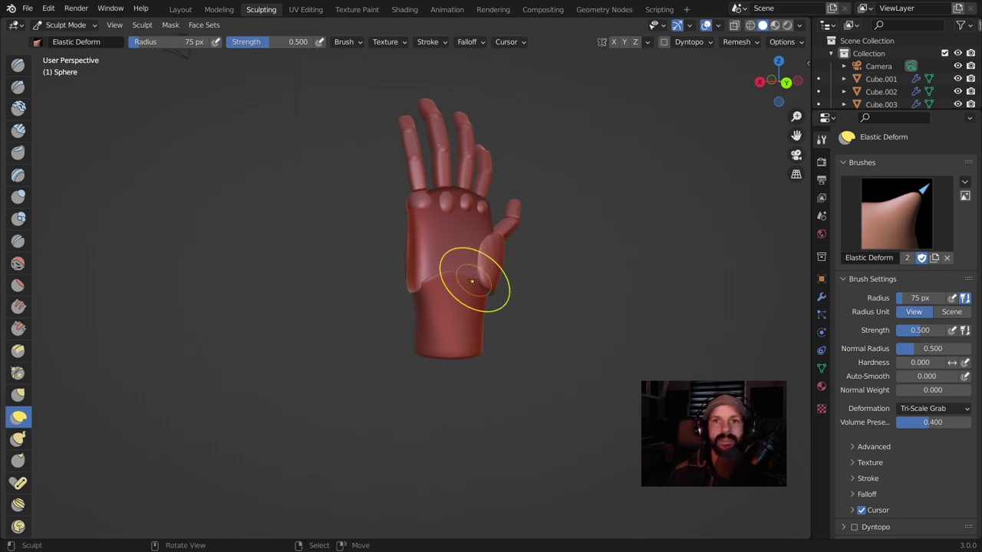
ctrl+middle_drag(416, 158, 414, 253)
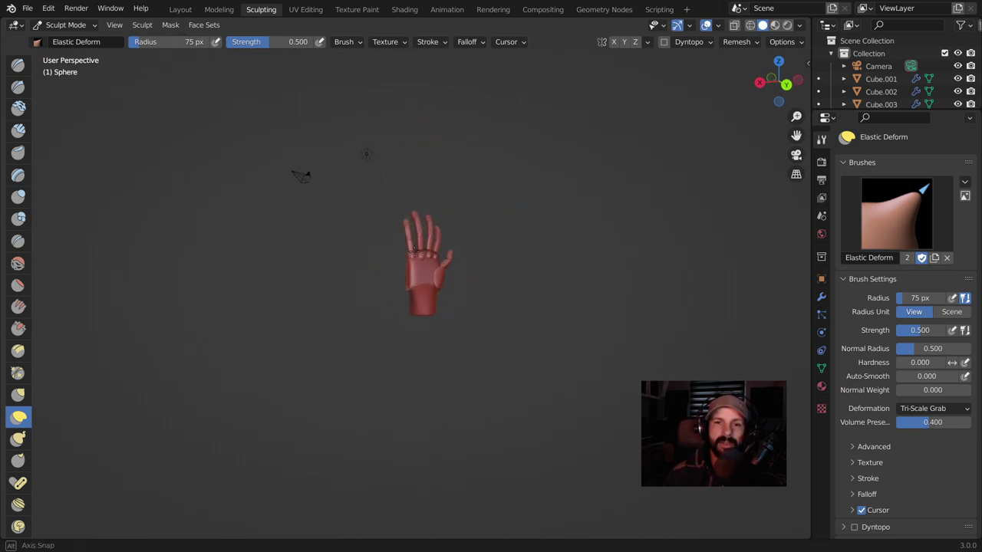
scroll(416, 272, up, 2)
scroll(421, 215, up, 2)
scroll(426, 280, up, 2)
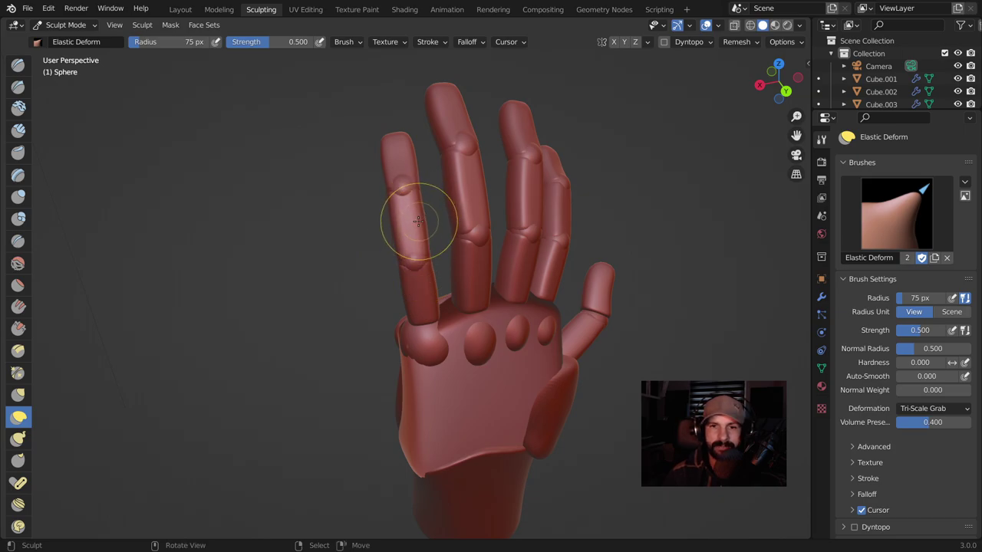
click(180, 9)
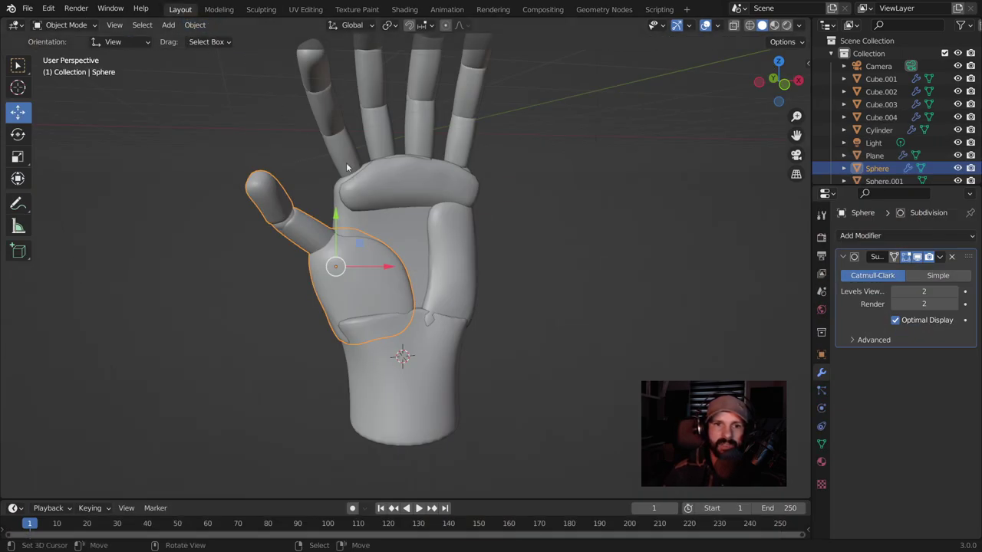
Shrink the Cube.001 finger, then narrow it along the X axis.
middle_drag(381, 203, 386, 197)
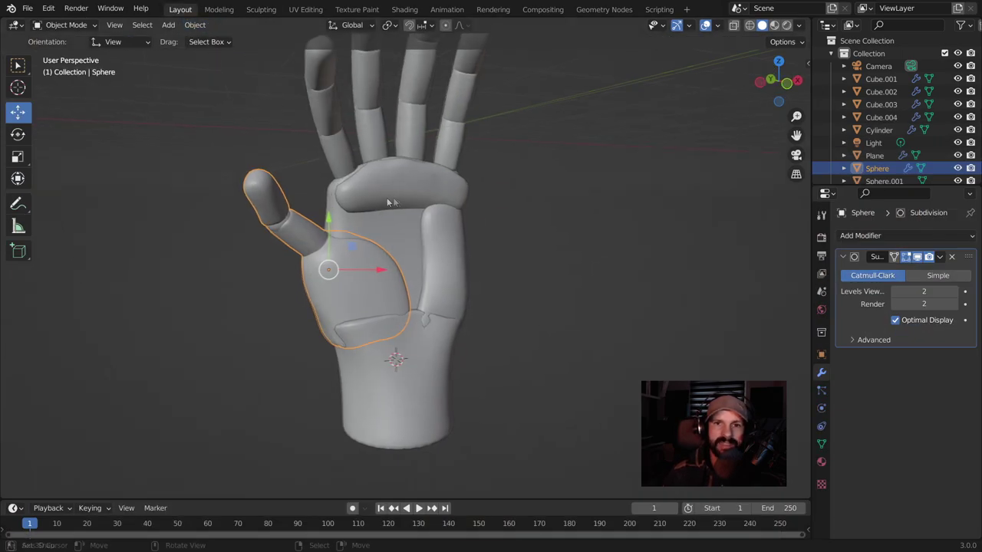
click(459, 138)
ctrl+middle_drag(460, 139, 472, 193)
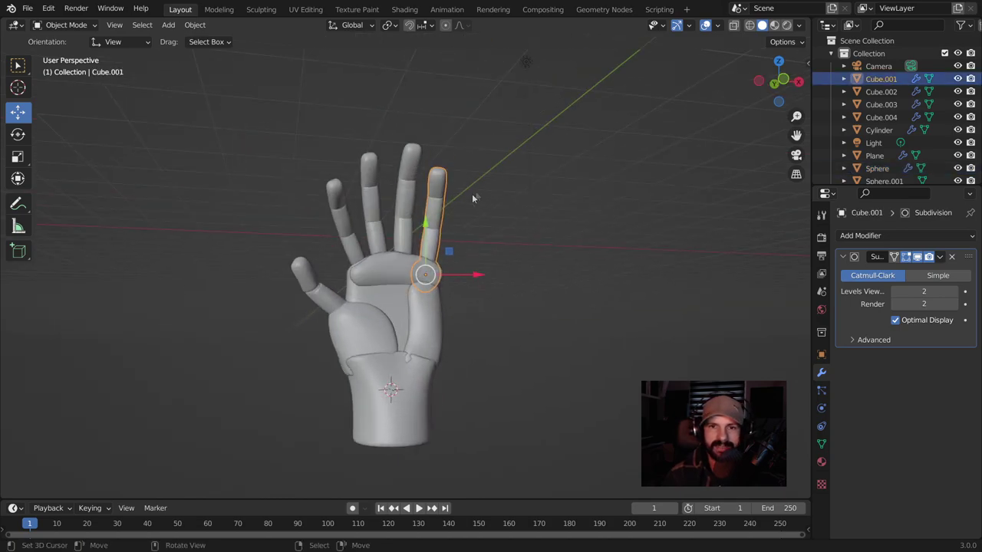
key(s)
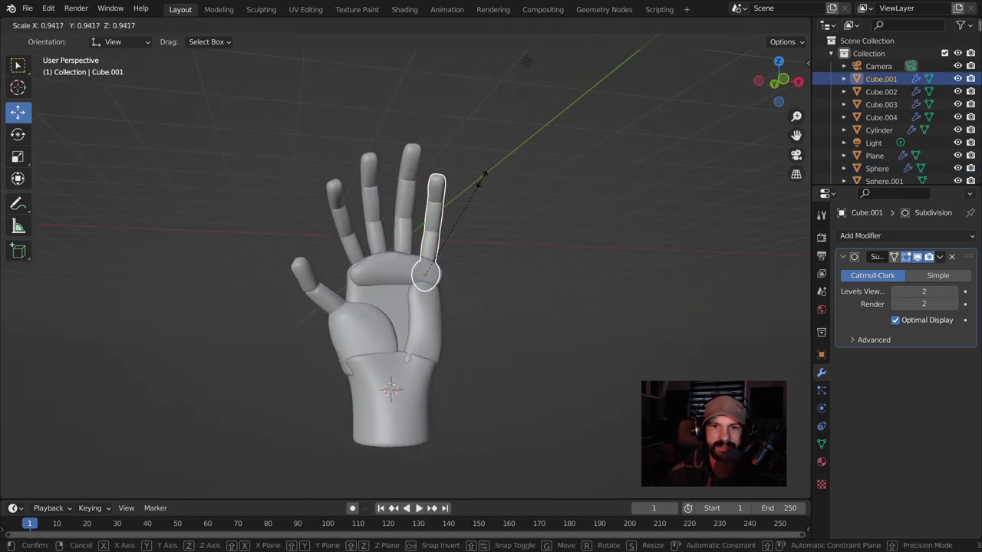
click(490, 198)
key(s)
key(x)
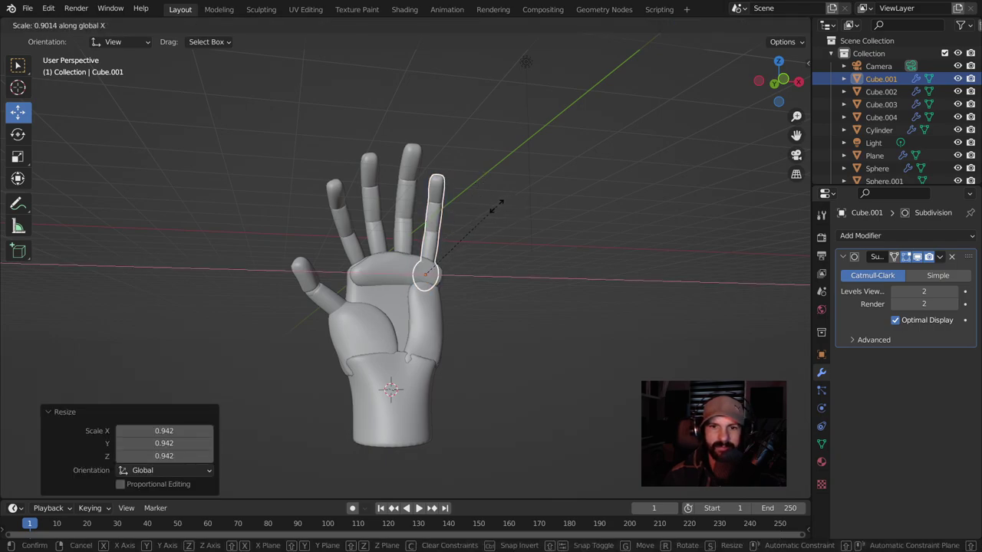
click(497, 207)
Enlarge the Cube.004 finger to 1.081, reposition it, and widen it along X.
mouse_move(497, 207)
middle_down()
mouse_move(198, 238)
mouse_move(287, 218)
middle_up()
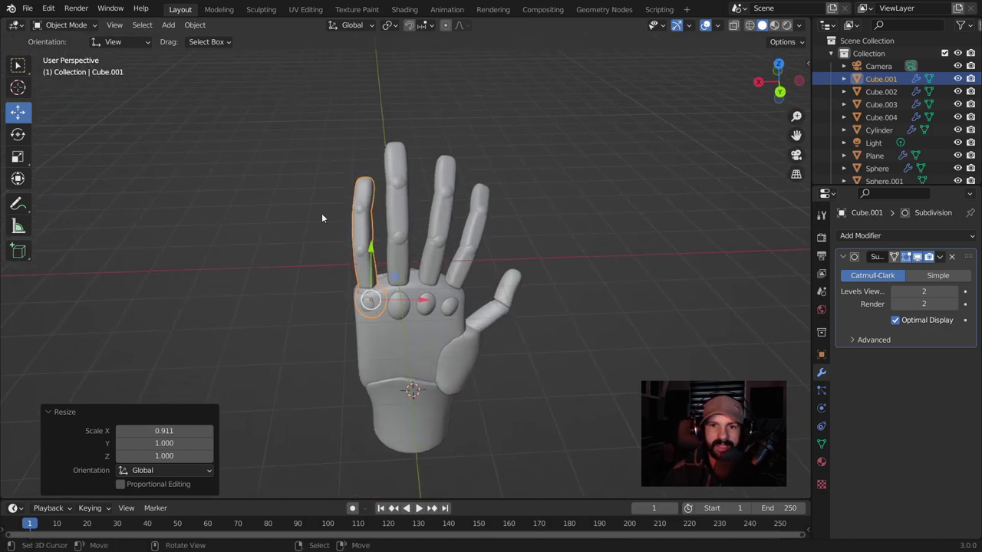
click(465, 235)
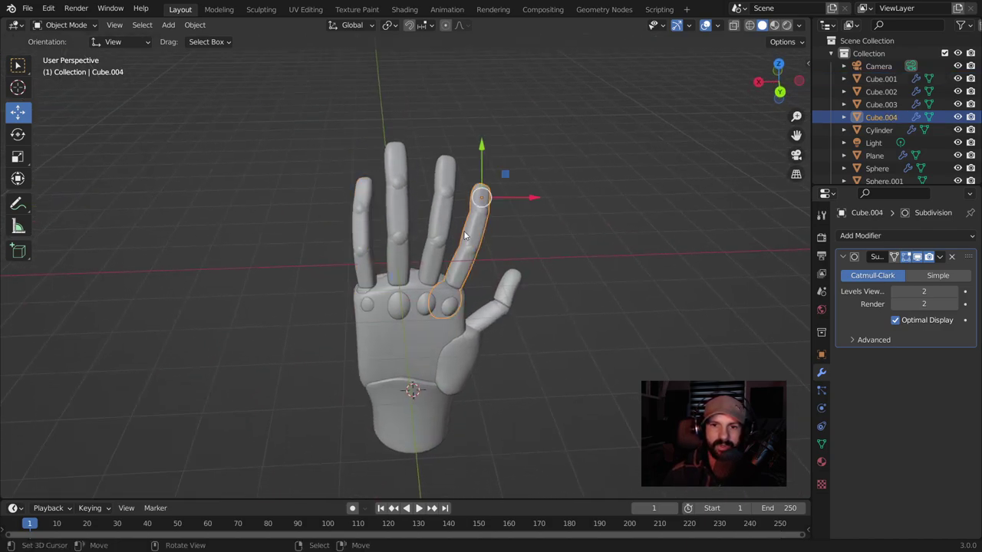
middle_drag(465, 235, 549, 231)
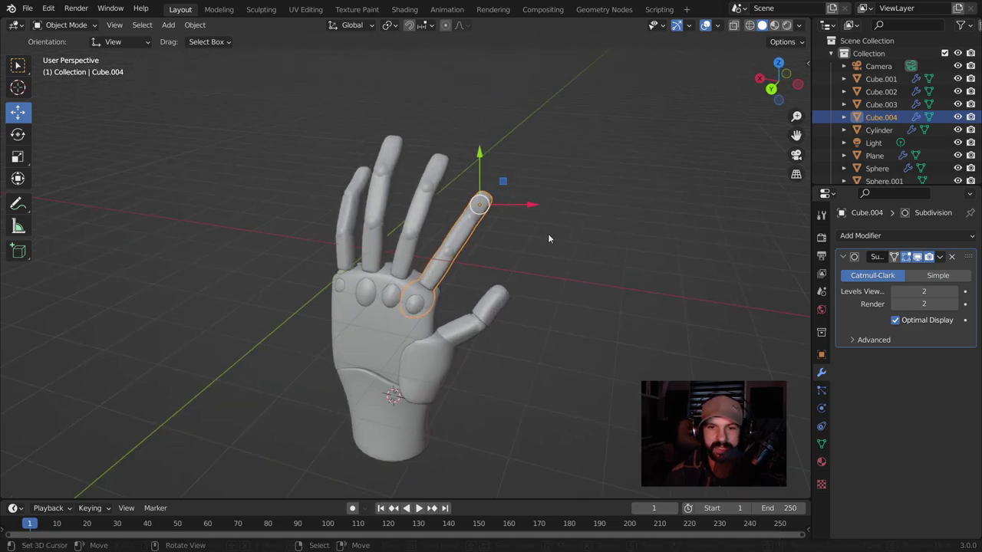
key(s)
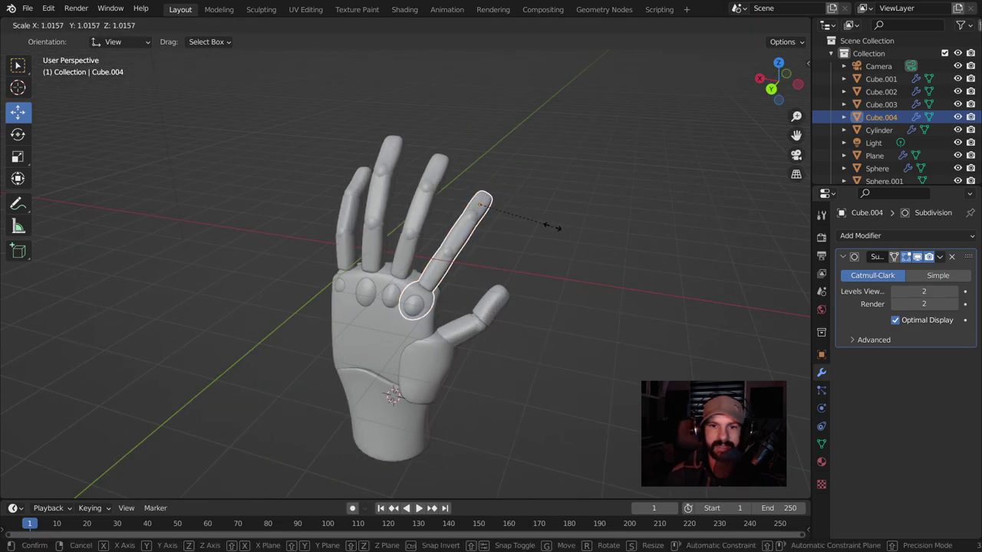
click(545, 232)
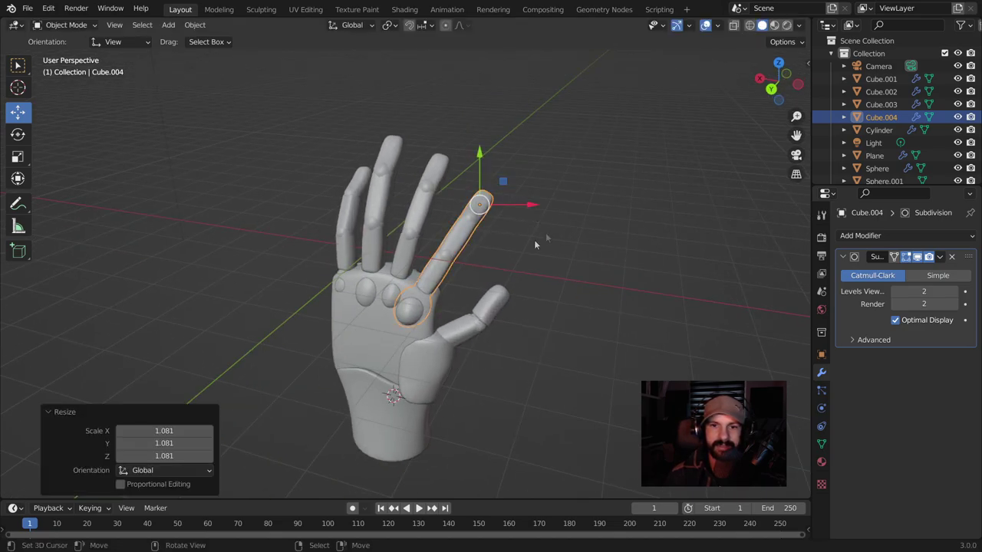
key(g)
click(471, 219)
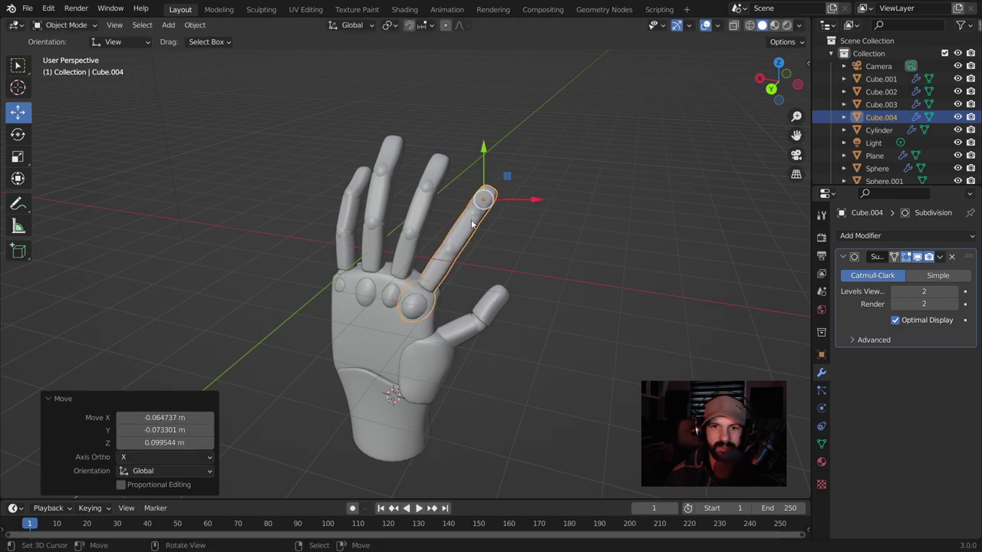
key(s)
key(x)
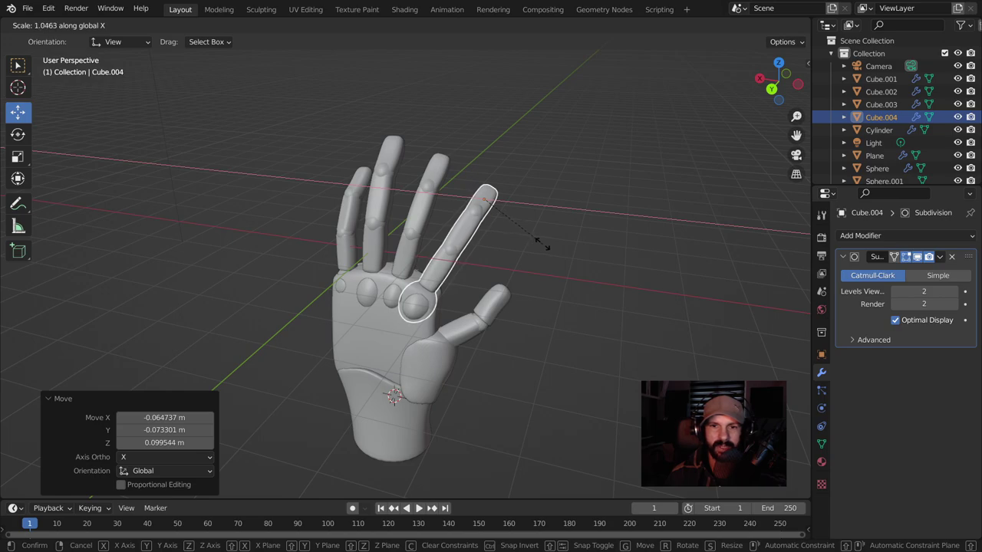
click(543, 244)
Undo an unwanted move of the finger.
middle_drag(478, 227, 502, 229)
key(g)
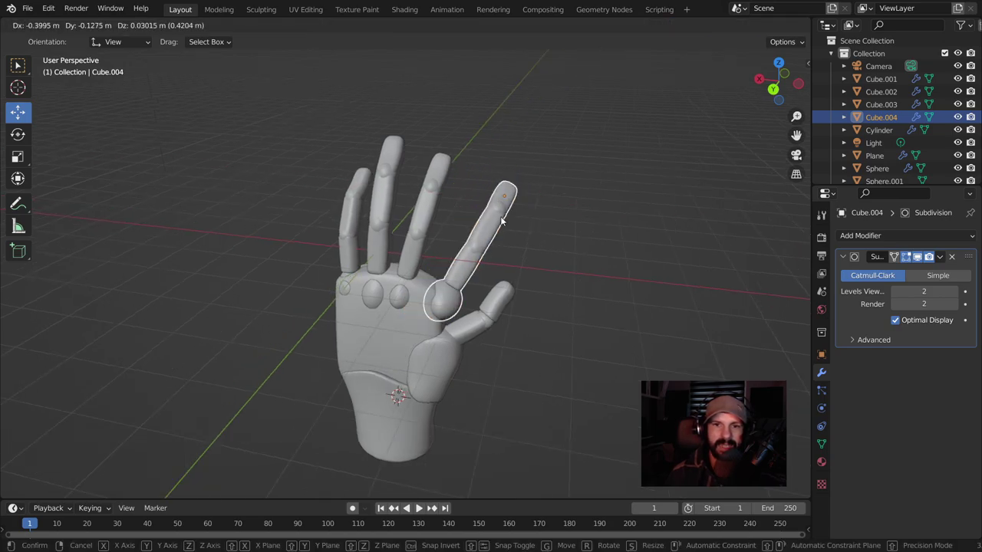
click(505, 220)
key(ctrl+z)
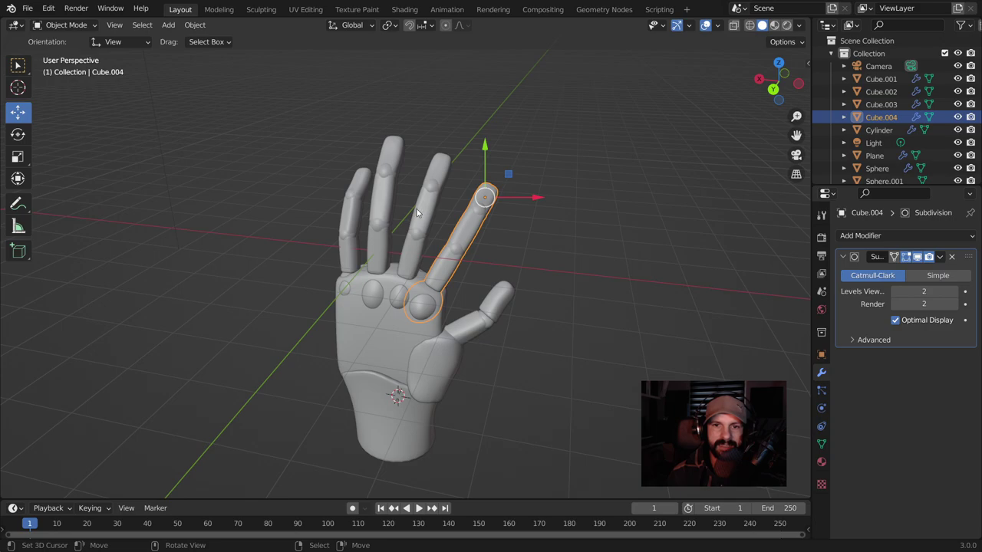
Widen the middle finger Cube.003 along the X axis.
click(422, 213)
key(s)
key(x)
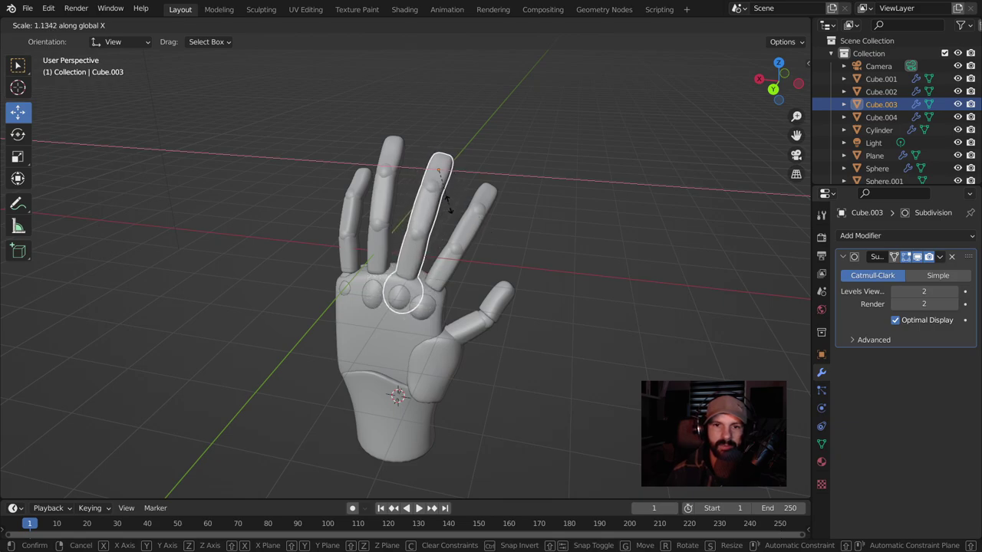
click(446, 204)
click(451, 206)
mouse_move(451, 206)
middle_down()
mouse_move(600, 212)
mouse_move(580, 209)
mouse_move(561, 235)
mouse_move(624, 212)
mouse_move(407, 323)
middle_up()
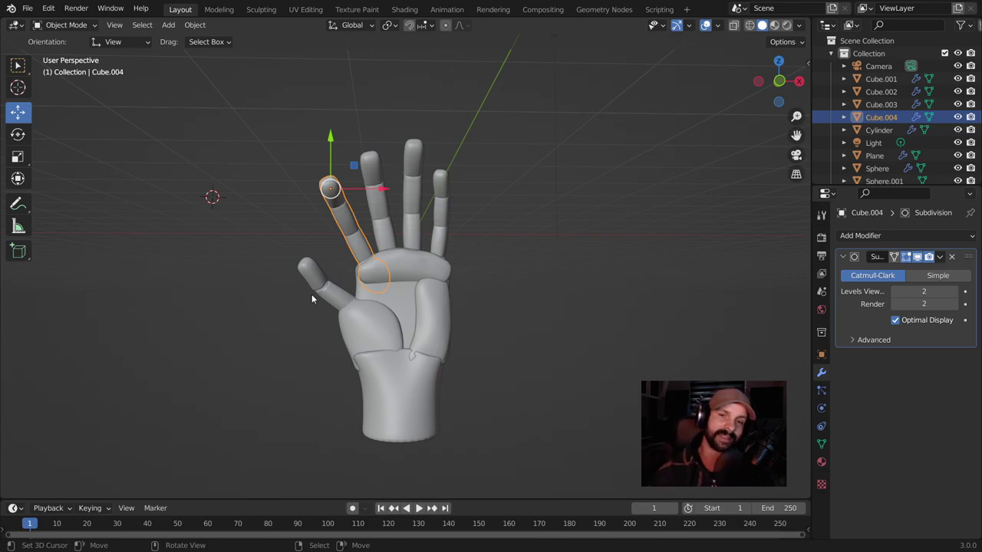
middle_drag(311, 294, 432, 258)
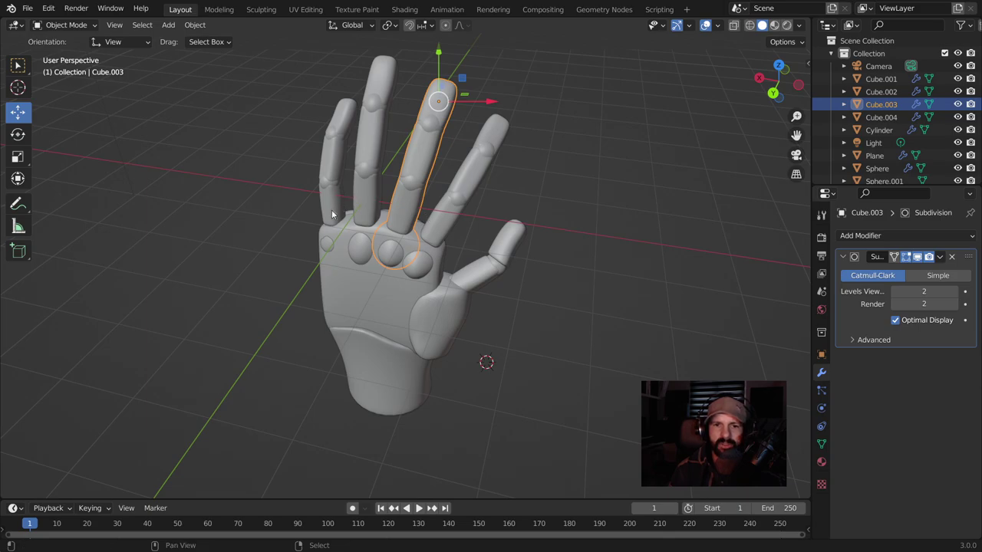
Join the finger, thumb and palm pieces into the wrist Cylinder and apply its Subdivision modifier.
shift+click(332, 215)
shift+click(367, 201)
shift+click(458, 210)
shift+click(494, 272)
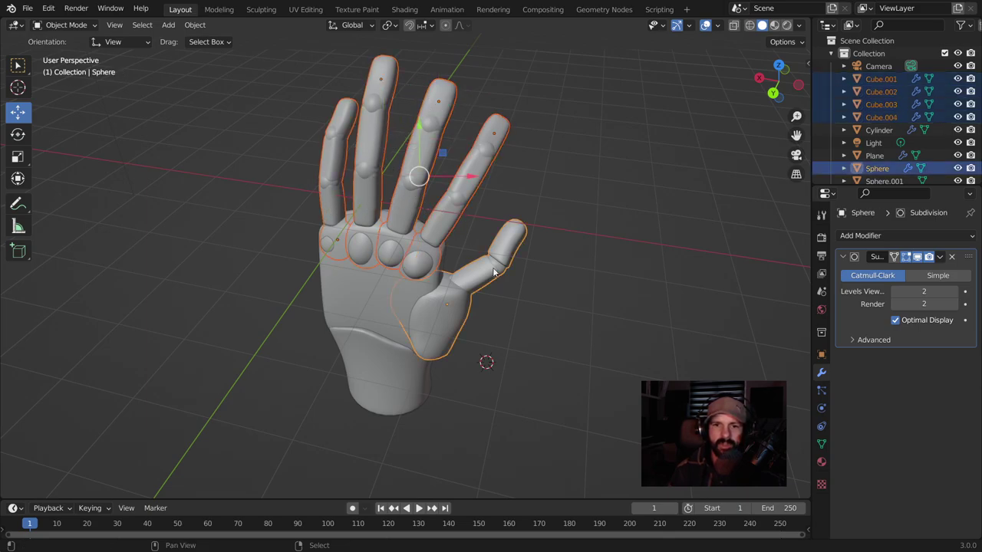
shift+click(382, 316)
shift+click(392, 352)
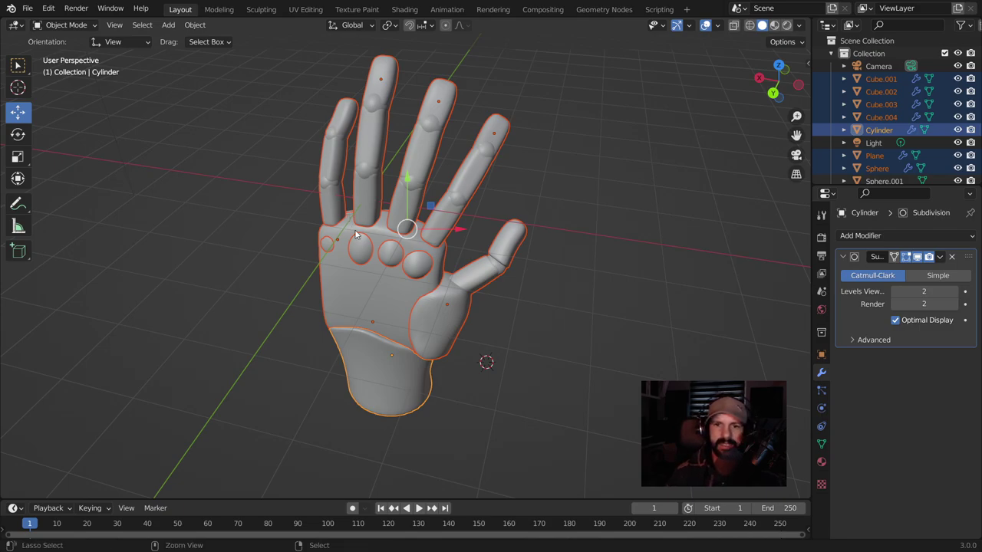
key(ctrl+j)
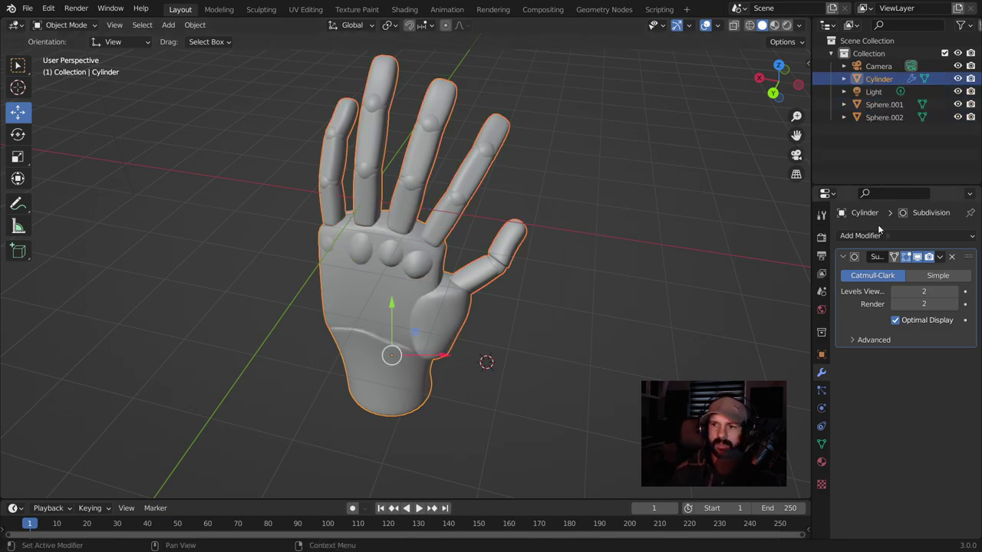
click(940, 257)
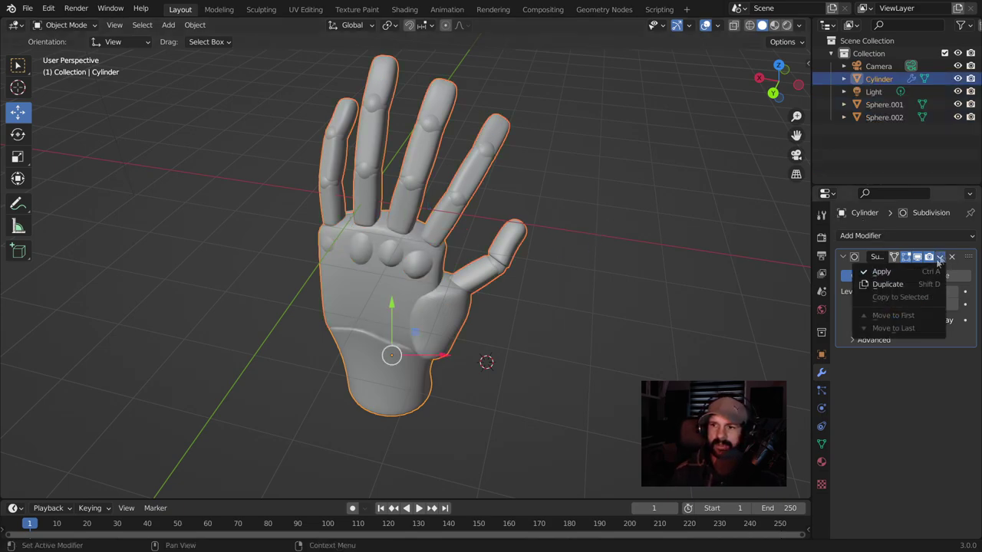
click(882, 272)
Join Sphere.001 and Sphere.002 into the Cylinder hand object.
click(535, 288)
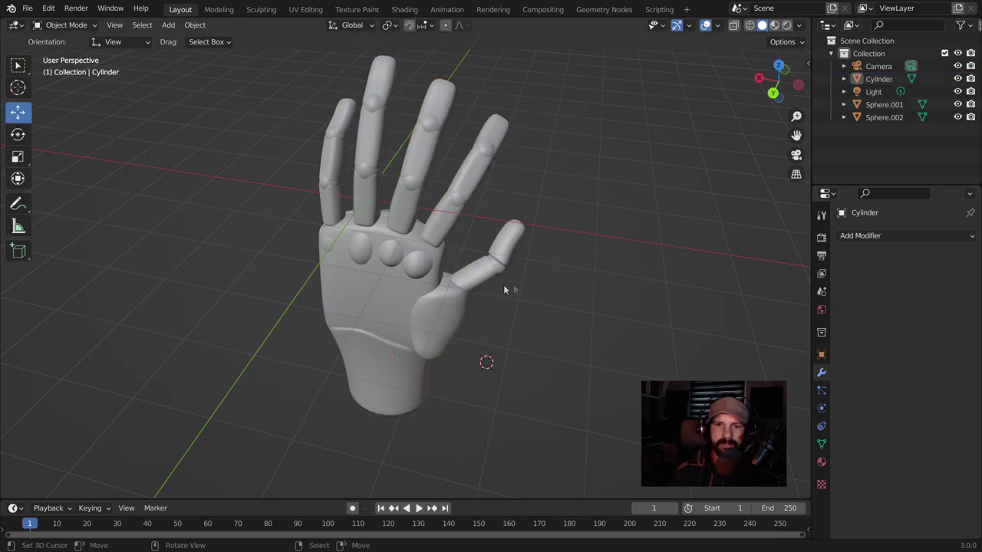
middle_drag(527, 292, 430, 297)
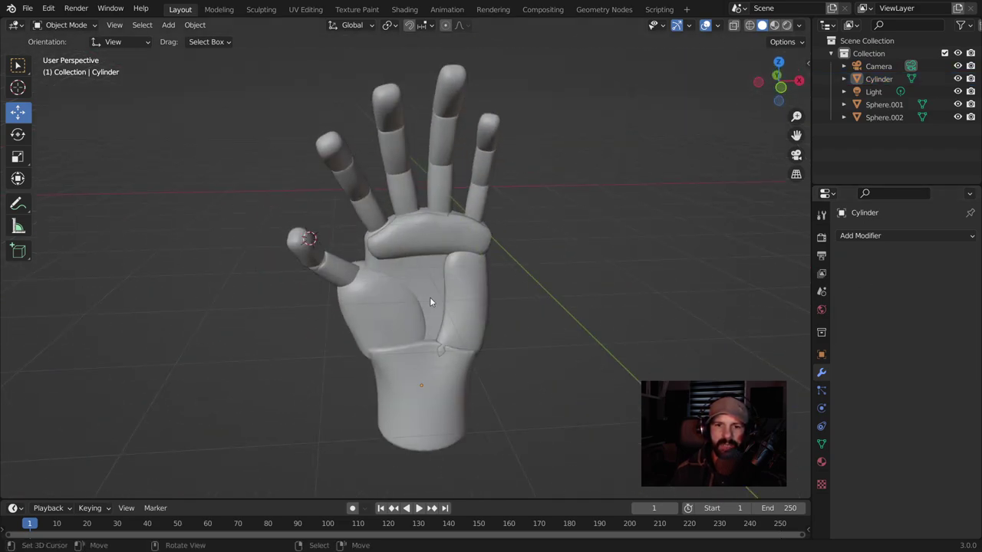
click(414, 237)
shift+click(478, 285)
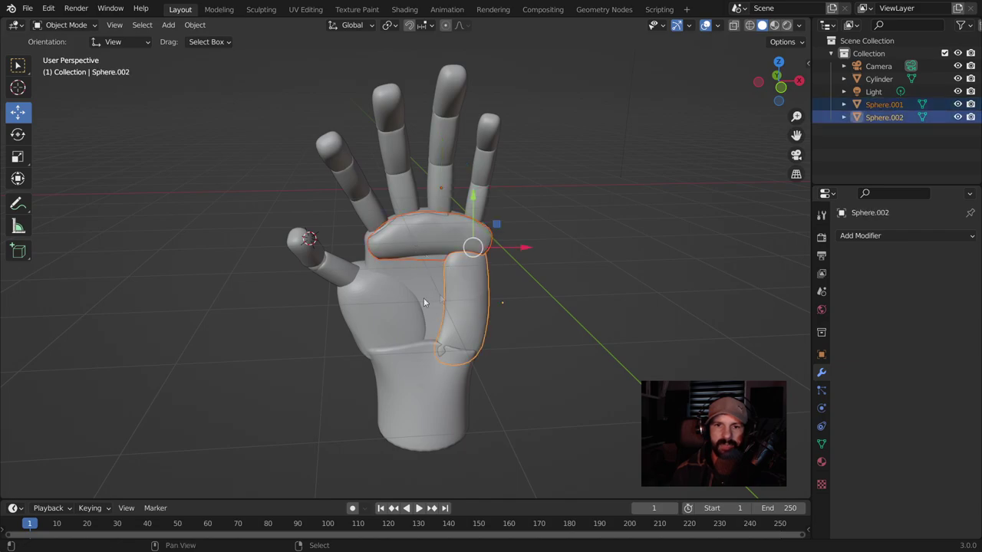
shift+click(418, 301)
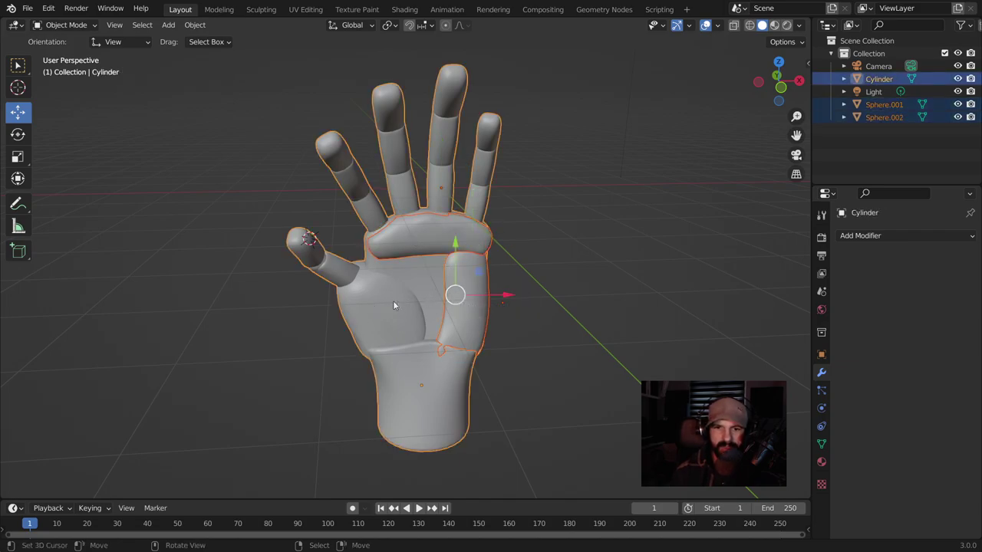
key(ctrl+j)
mouse_move(388, 293)
middle_down()
mouse_move(497, 234)
mouse_move(501, 208)
middle_up()
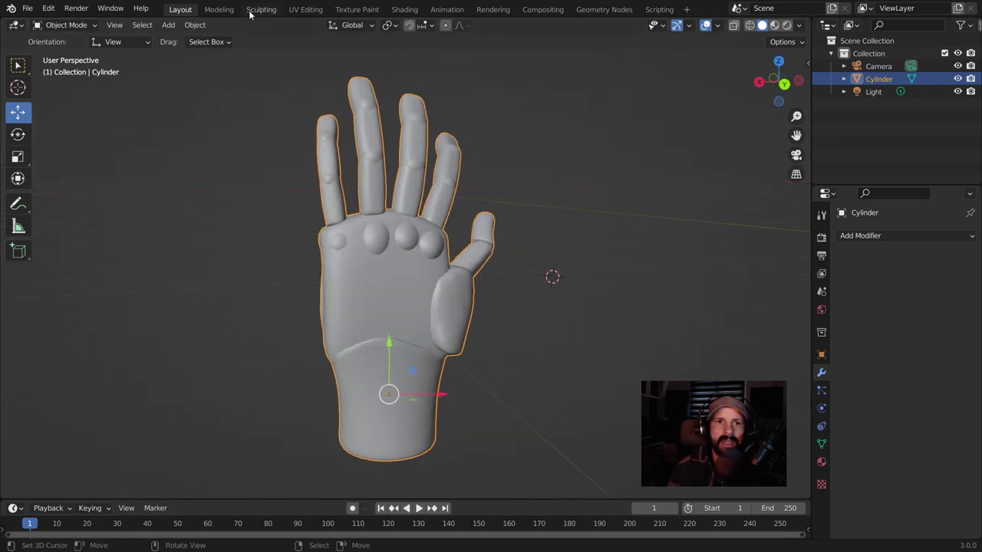
Switch to the Sculpting workspace and orbit the joined hand to inspect its coloured regions.
click(254, 9)
middle_drag(441, 146, 580, 241)
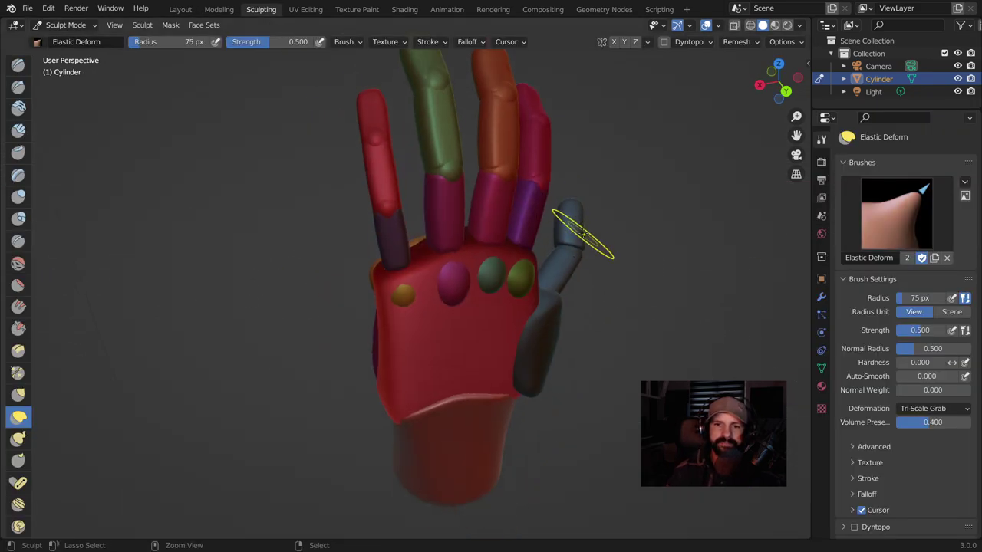
scroll(580, 261, down, 3)
mouse_move(557, 260)
middle_down()
mouse_move(471, 220)
mouse_move(455, 227)
mouse_move(475, 234)
mouse_move(409, 328)
mouse_move(387, 168)
mouse_move(427, 331)
middle_up()
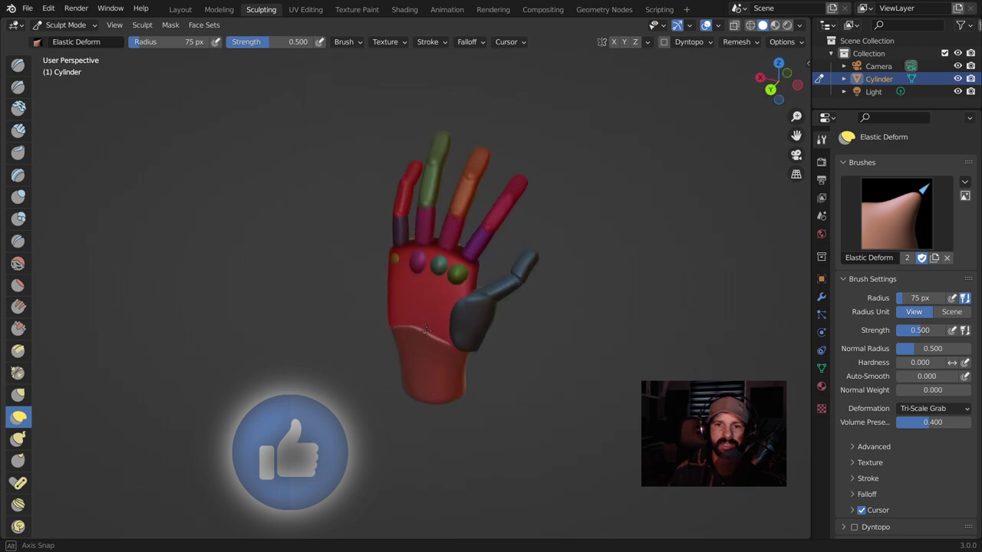
mouse_move(476, 220)
middle_down()
mouse_move(529, 233)
mouse_move(522, 227)
middle_up()
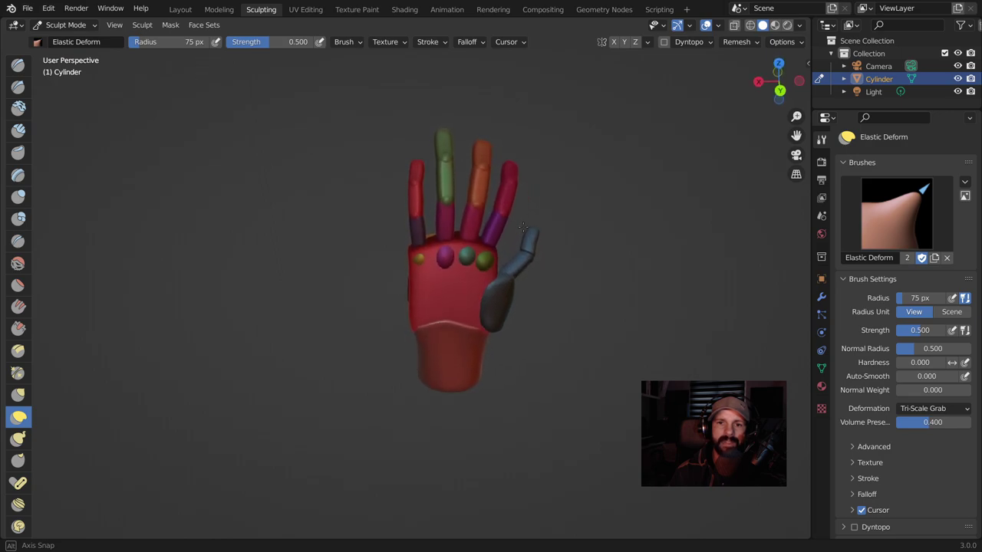
middle_drag(519, 228, 524, 230)
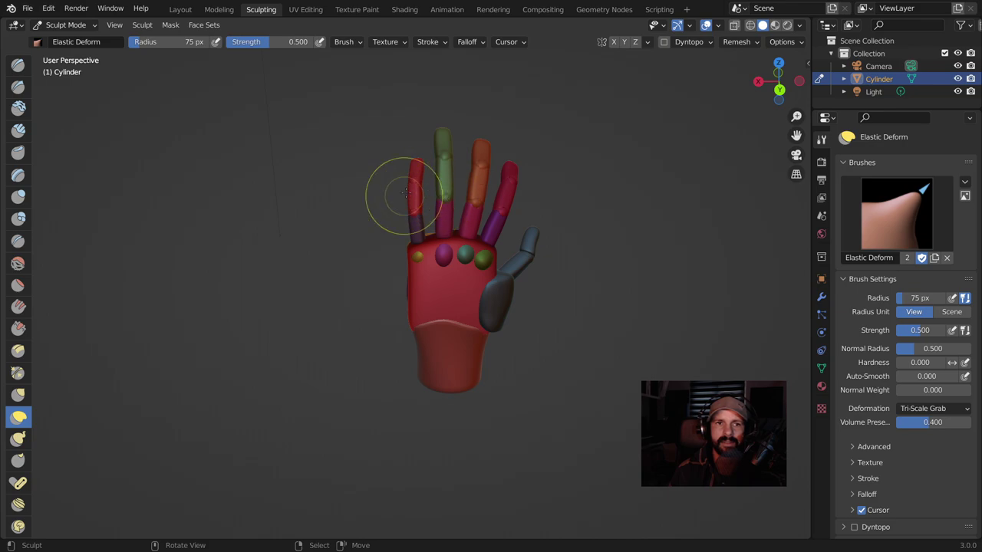
drag(443, 202, 443, 203)
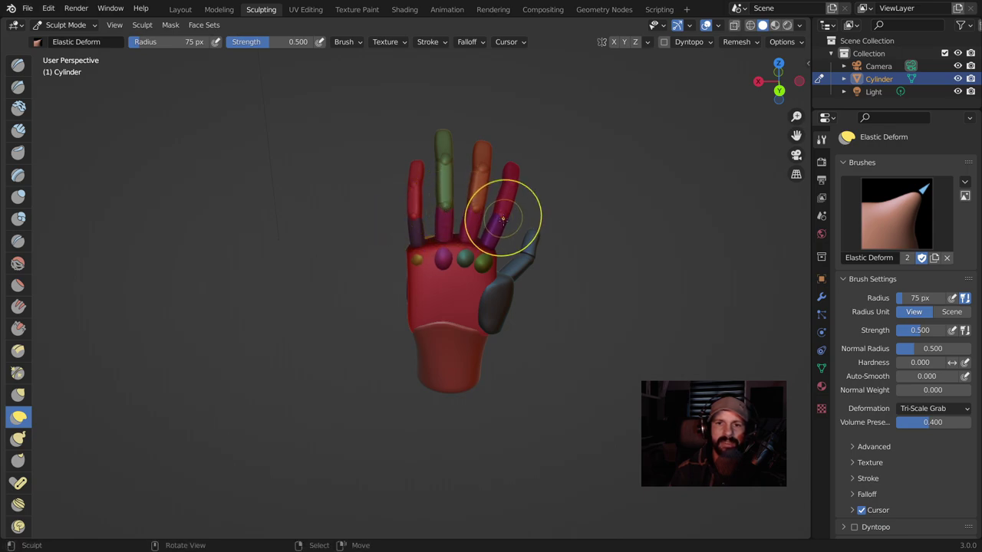
middle_drag(536, 236, 303, 168)
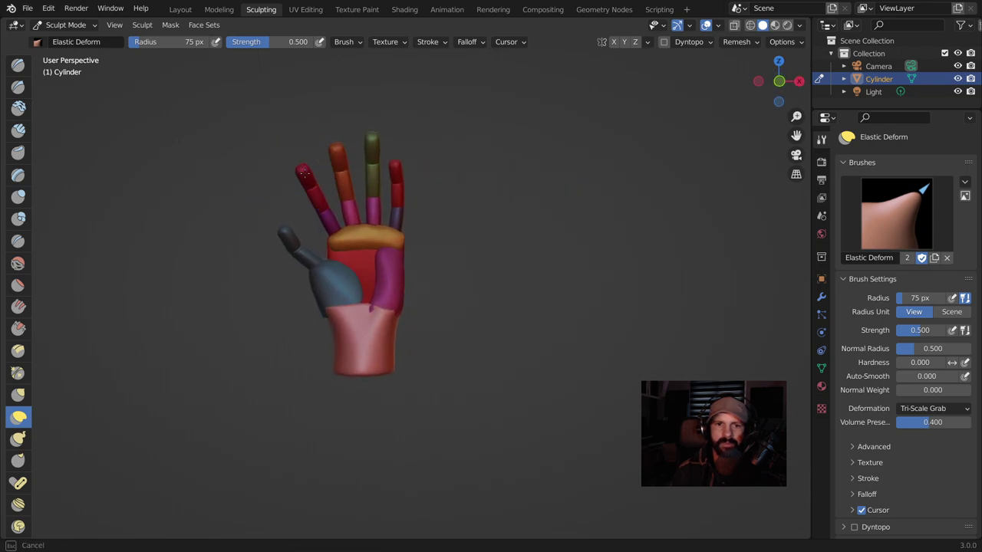
middle_drag(303, 169, 578, 216)
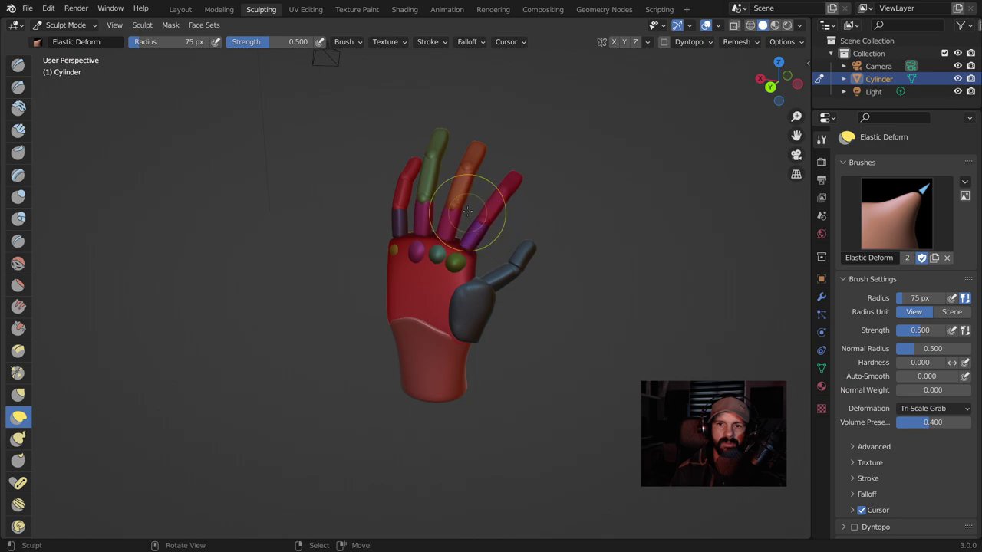
middle_drag(483, 222, 502, 234)
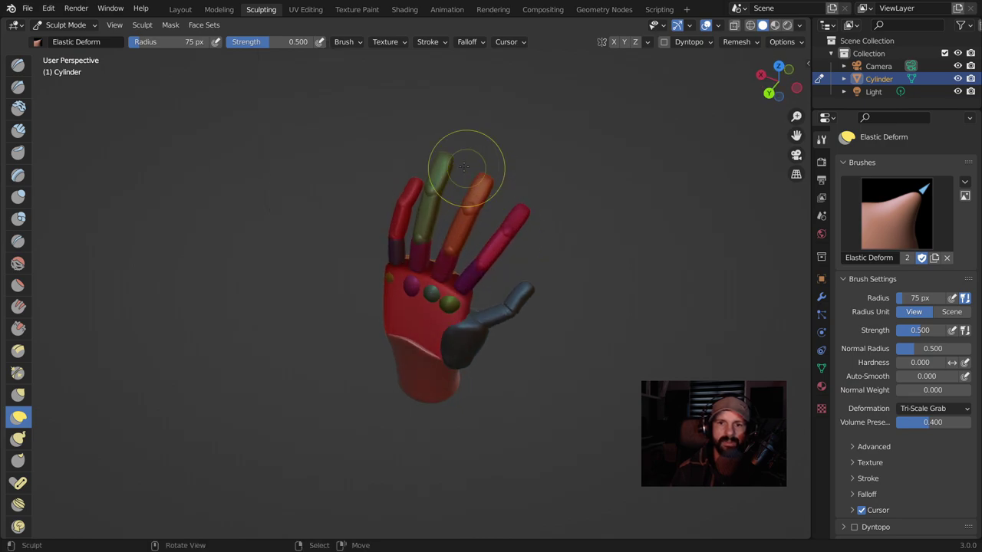
mouse_move(449, 159)
middle_down()
mouse_move(513, 155)
mouse_move(521, 172)
middle_up()
middle_drag(564, 239, 530, 249)
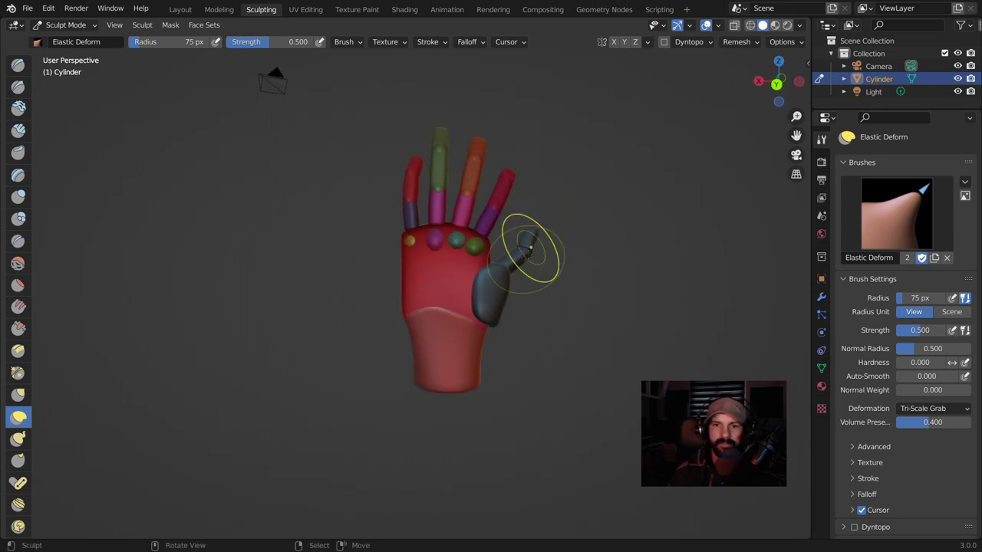
Remesh the hand with a 0.1 m voxel size.
click(752, 42)
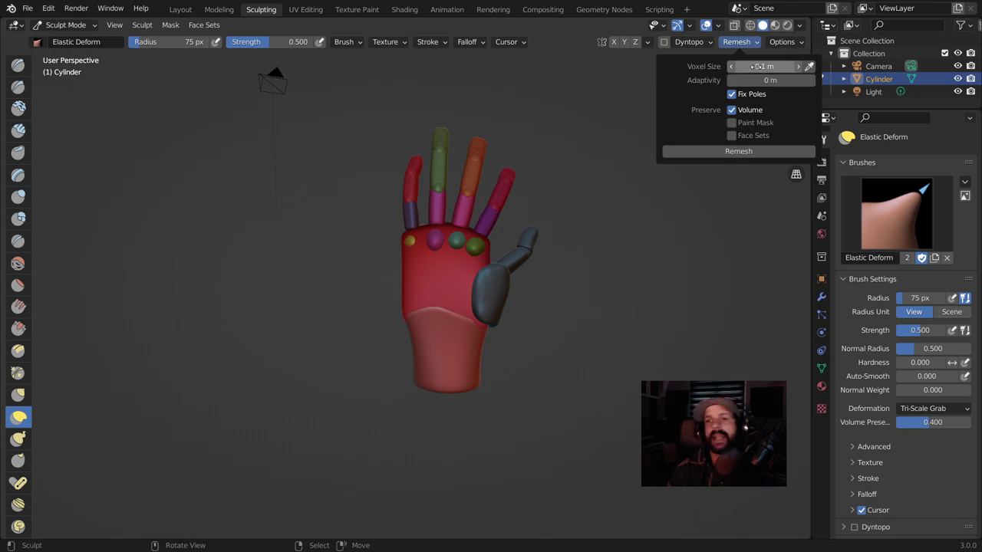
click(727, 153)
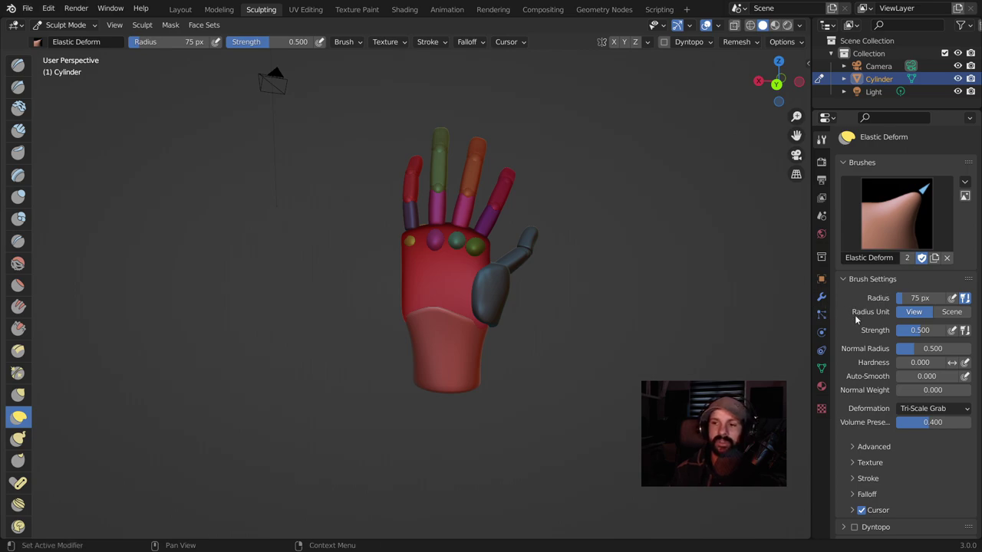
click(737, 41)
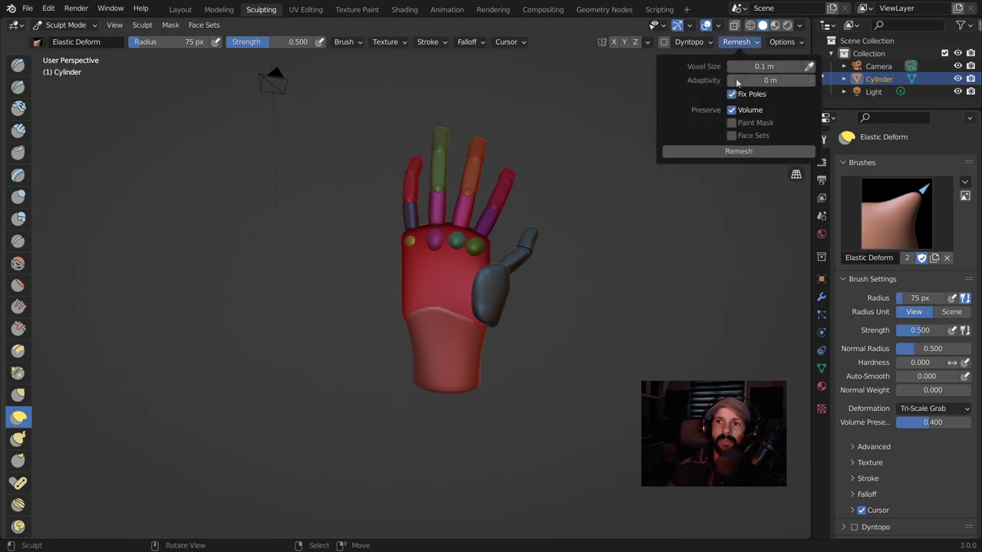
click(721, 152)
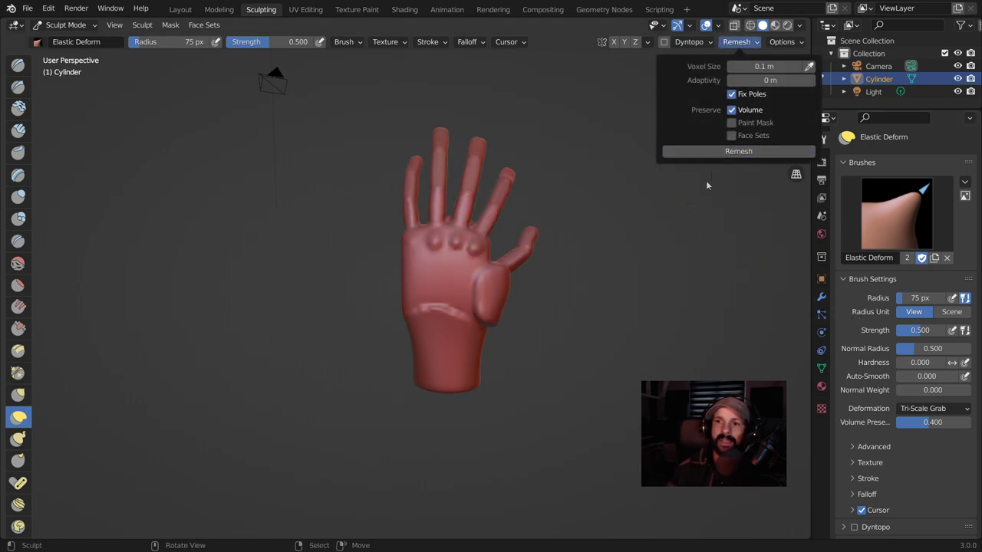
middle_drag(562, 311, 318, 281)
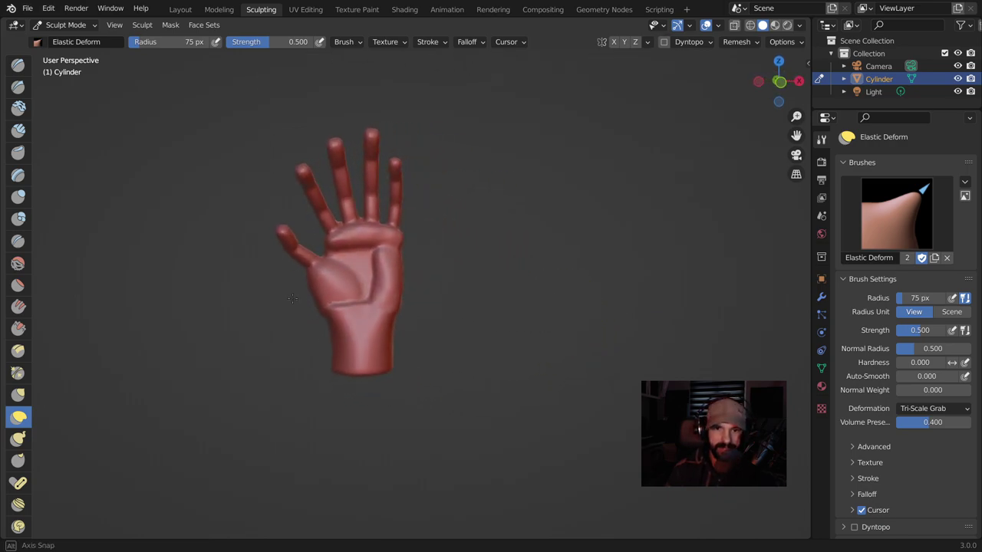
mouse_move(456, 243)
middle_down()
mouse_move(468, 260)
mouse_move(480, 225)
mouse_move(490, 248)
mouse_move(465, 281)
mouse_move(472, 249)
mouse_move(499, 252)
middle_up()
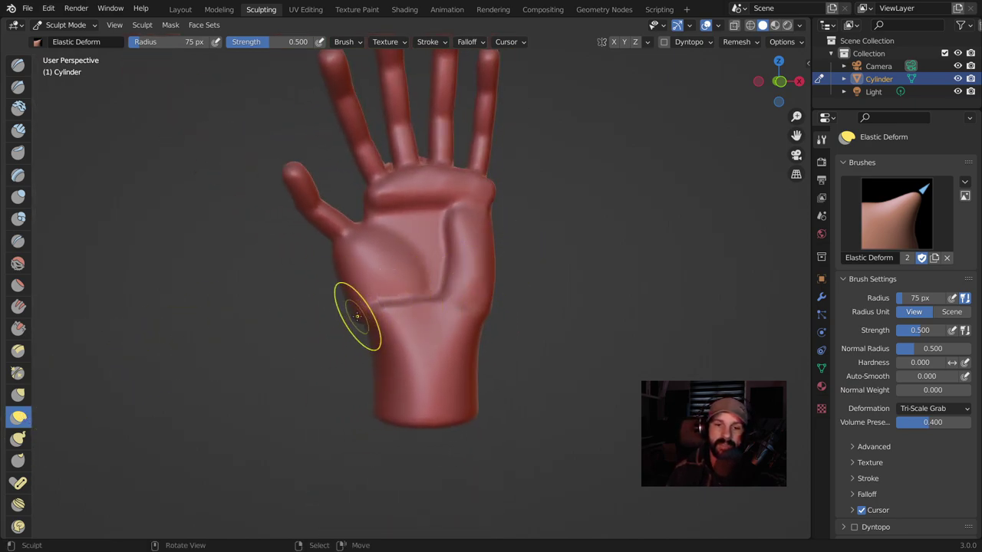
Pull up and reshape the crease across the palm with Elastic Deform.
mouse_move(373, 213)
middle_down()
mouse_move(378, 307)
mouse_move(373, 245)
middle_up()
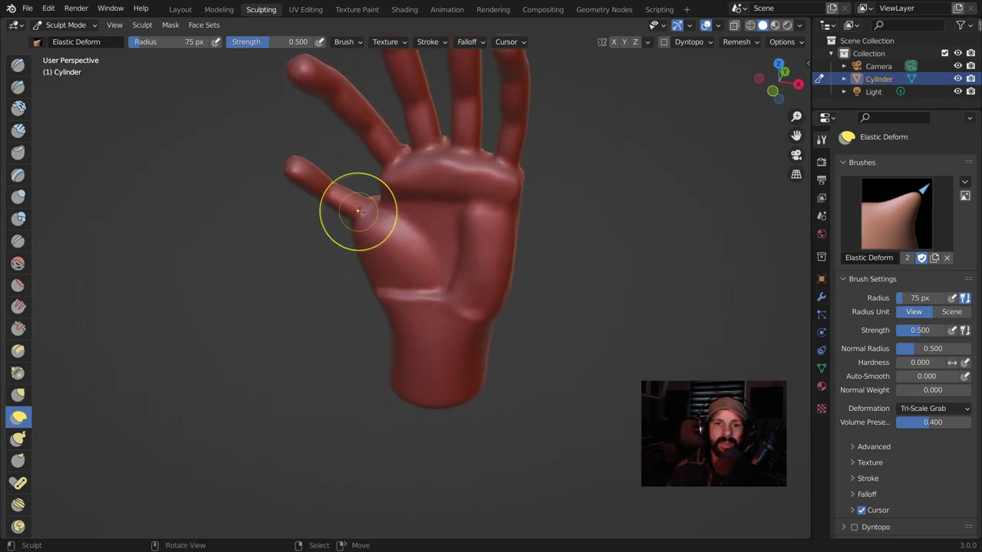
middle_drag(357, 204, 448, 293)
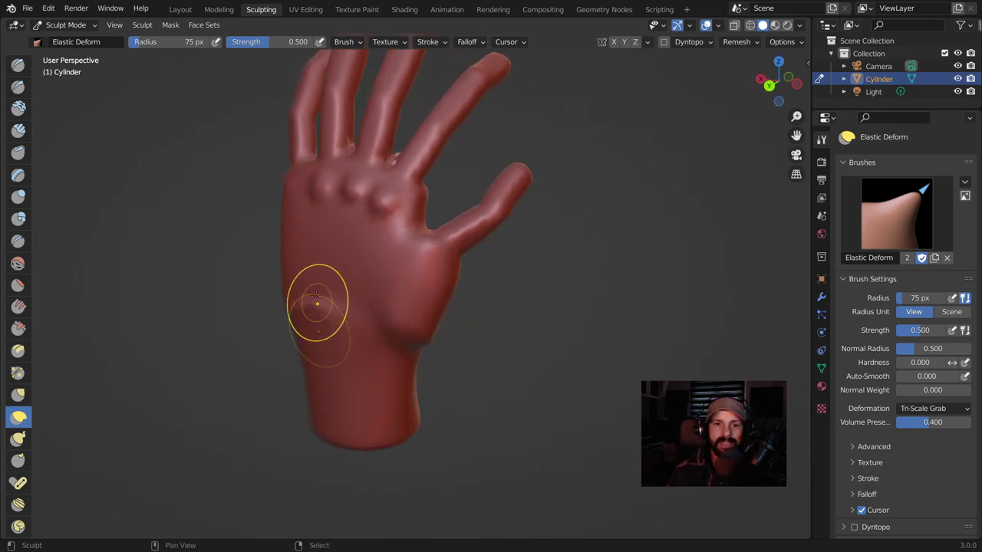
middle_drag(317, 300, 424, 292)
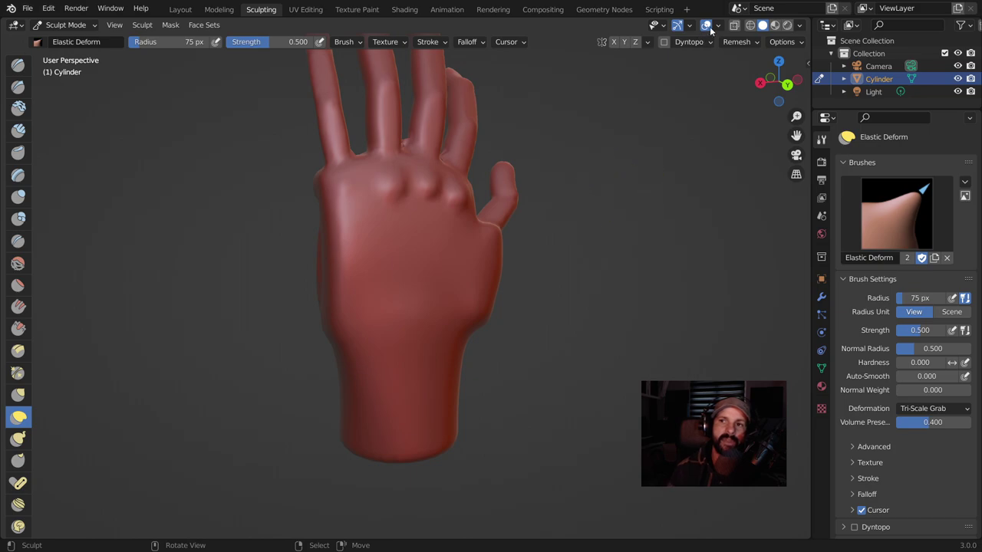
middle_drag(560, 167, 553, 254)
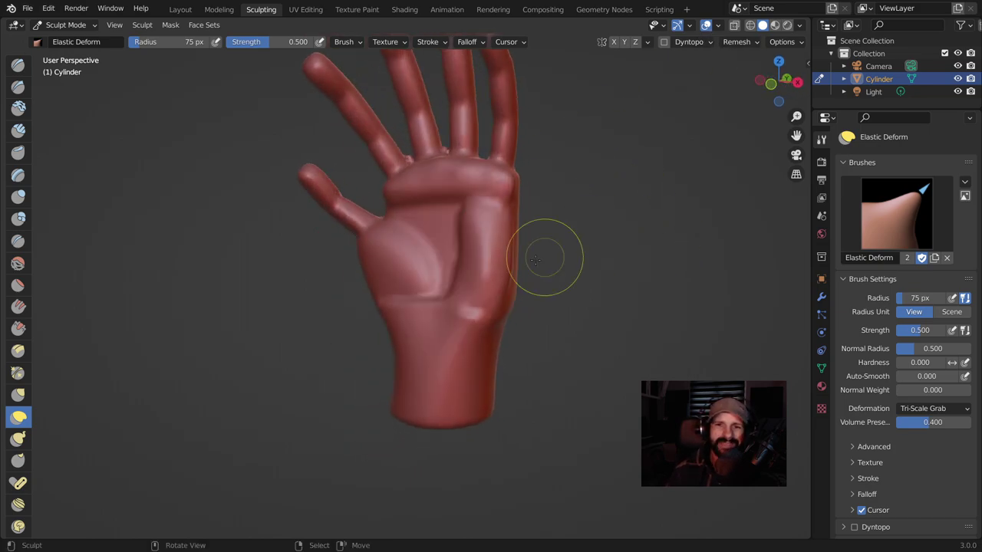
drag(450, 339, 420, 298)
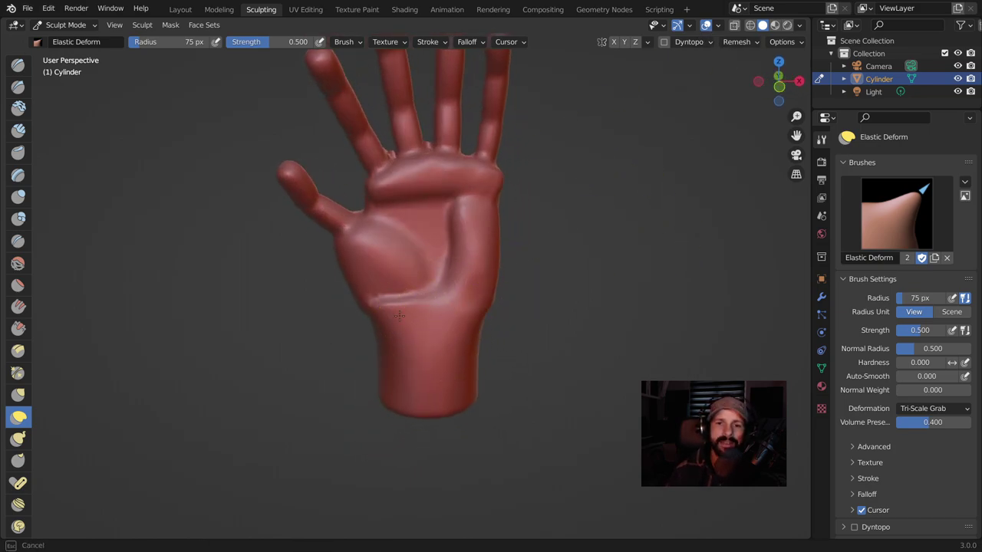
drag(422, 301, 405, 314)
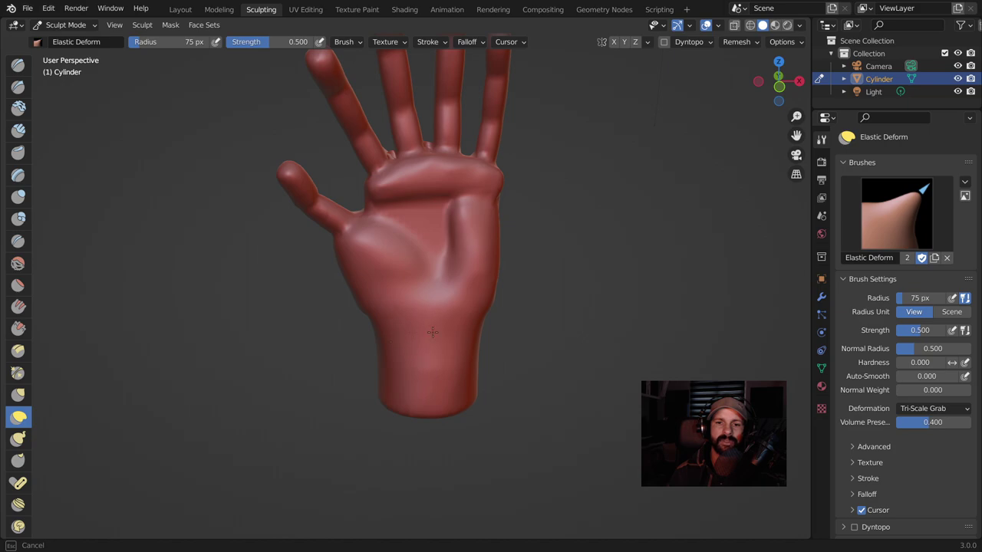
Reshape the back of the hand near the knuckles and smooth the palm at the thumb base.
mouse_move(498, 326)
middle_down()
mouse_move(449, 317)
mouse_move(431, 350)
mouse_move(393, 354)
middle_up()
mouse_move(479, 349)
middle_down()
mouse_move(400, 352)
mouse_move(377, 342)
mouse_move(421, 326)
mouse_move(414, 313)
mouse_move(340, 285)
middle_up()
mouse_move(380, 249)
middle_down()
mouse_move(487, 299)
mouse_move(592, 296)
middle_up()
drag(415, 229, 420, 282)
middle_drag(444, 228, 329, 285)
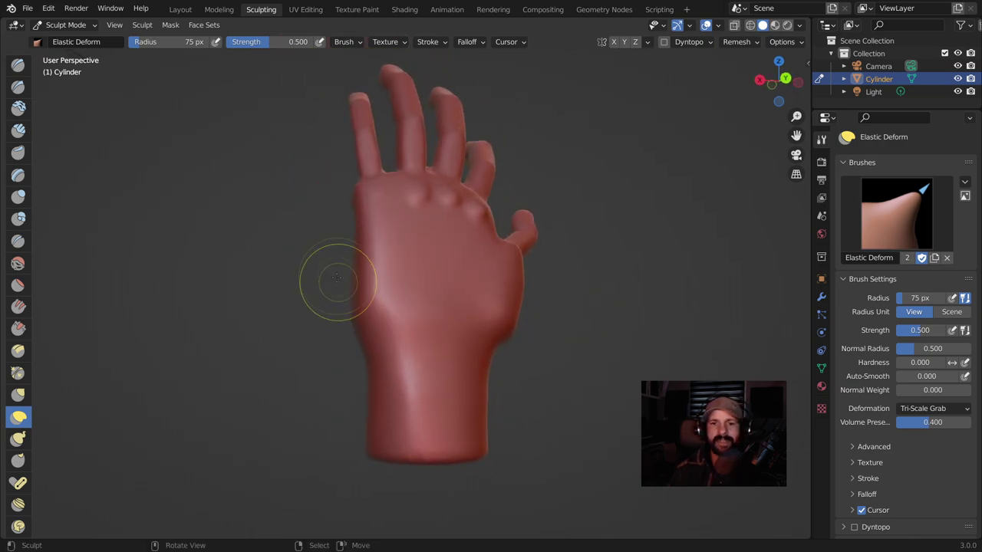
mouse_move(373, 328)
middle_down()
mouse_move(458, 334)
mouse_move(485, 307)
mouse_move(478, 263)
mouse_move(412, 245)
middle_up()
drag(384, 231, 341, 212)
Increase the Elastic Deform brush radius to 130 px.
middle_drag(466, 246, 462, 208)
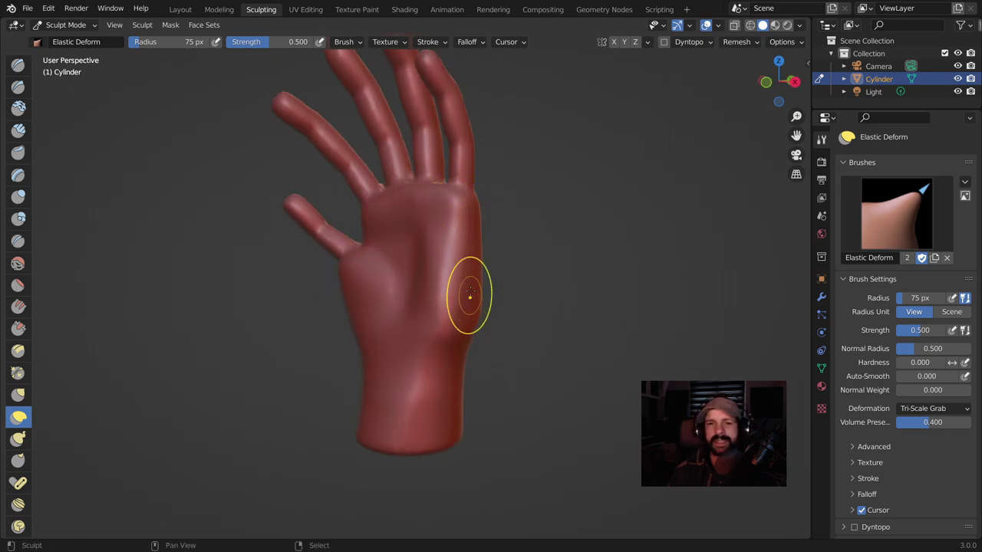
middle_drag(432, 250, 552, 260)
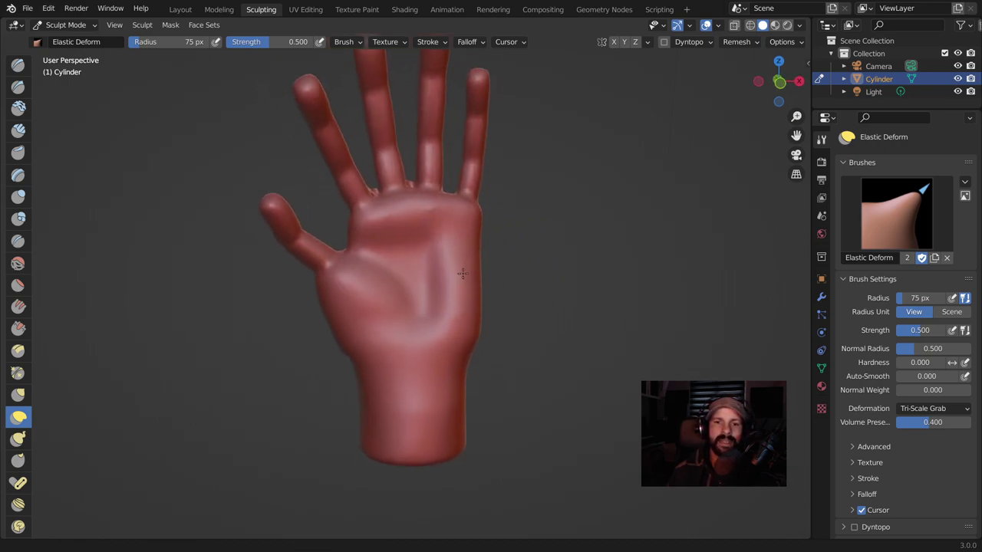
scroll(563, 216, down, 3)
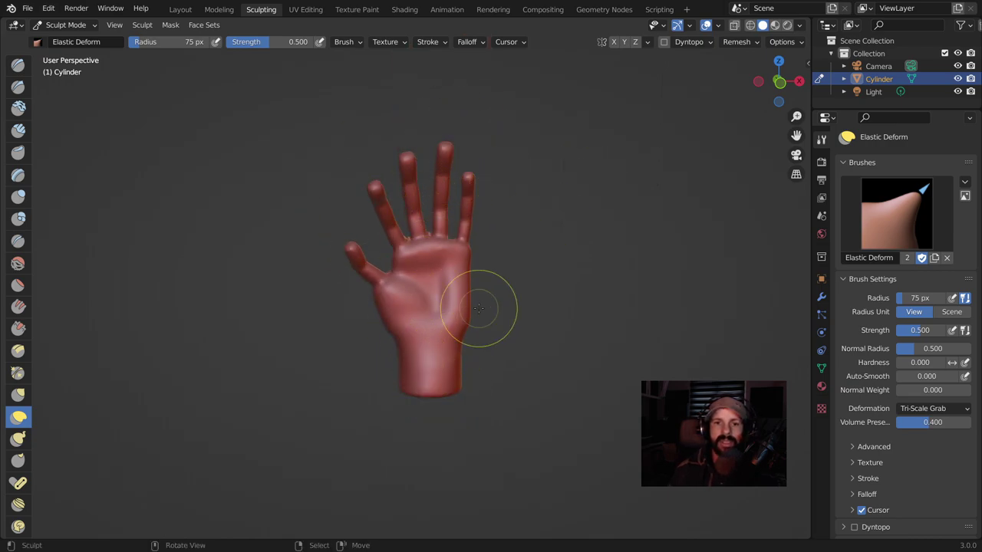
mouse_move(478, 308)
middle_down()
mouse_move(431, 289)
mouse_move(414, 268)
mouse_move(379, 293)
middle_up()
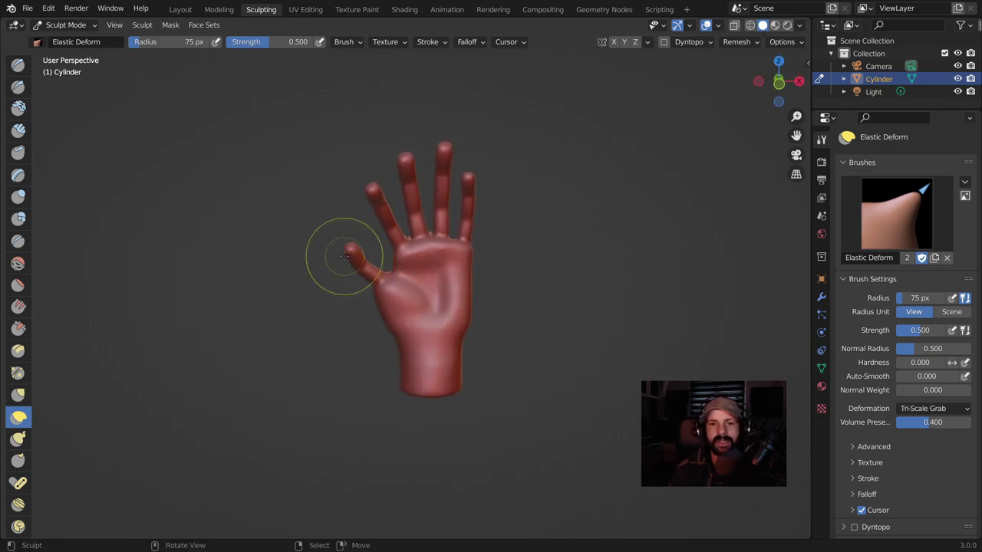
alt+middle_drag(458, 265, 208, 263)
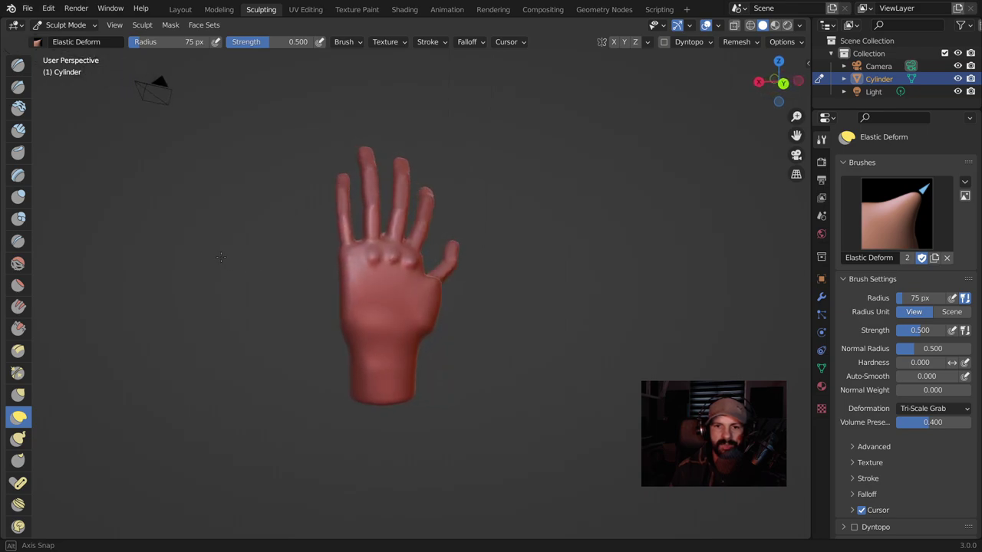
alt+middle_drag(211, 261, 402, 300)
mouse_move(468, 299)
middle_down()
mouse_move(473, 256)
mouse_move(447, 279)
mouse_move(453, 217)
mouse_move(407, 270)
middle_up()
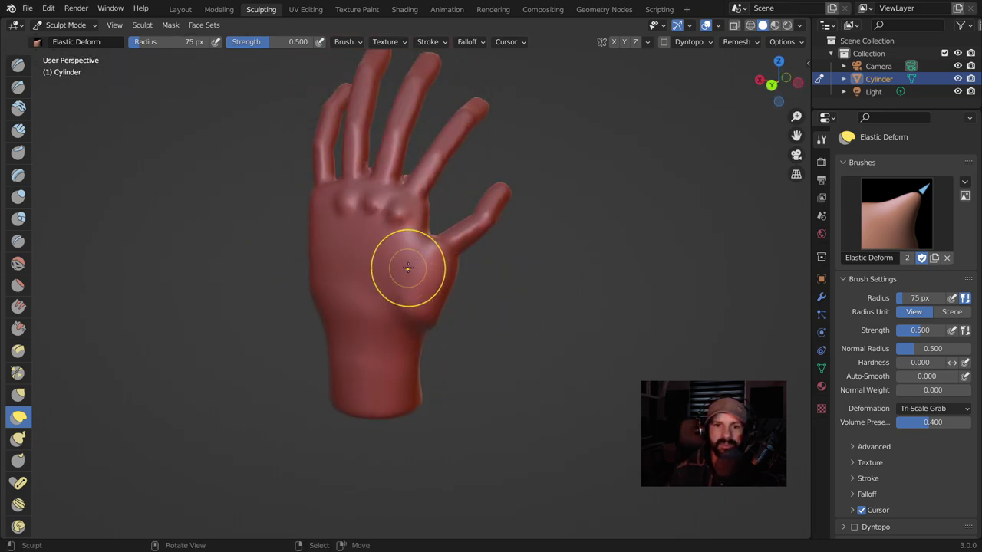
mouse_move(486, 274)
middle_down()
mouse_move(401, 276)
mouse_move(414, 299)
mouse_move(414, 277)
mouse_move(443, 233)
middle_up()
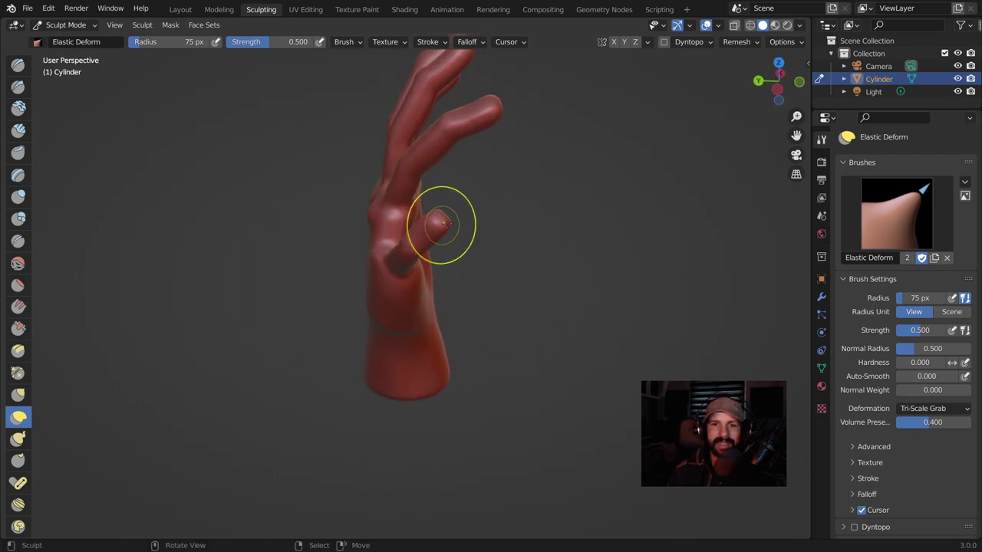
key(f)
click(598, 258)
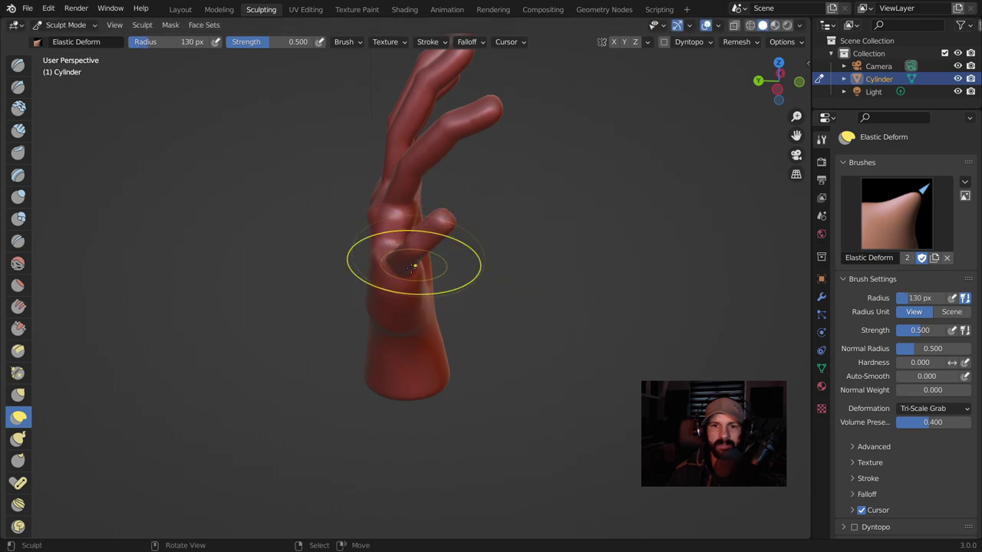
Nudge the middle and ring fingers with an Elastic Deform stroke.
mouse_move(438, 221)
middle_down()
mouse_move(427, 307)
mouse_move(450, 247)
mouse_move(434, 120)
mouse_move(376, 297)
mouse_move(400, 273)
mouse_move(526, 230)
mouse_move(433, 233)
mouse_move(434, 222)
middle_up()
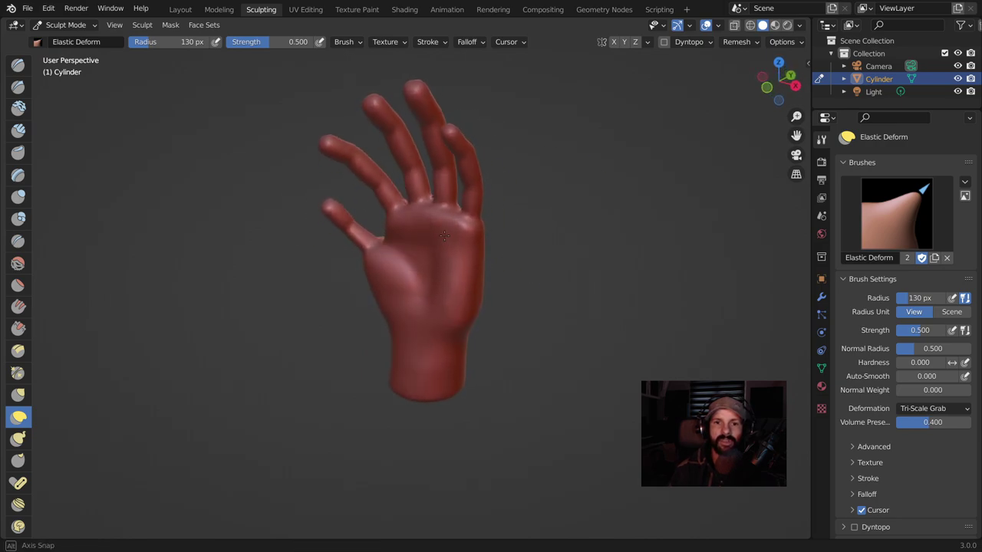
mouse_move(434, 222)
middle_down()
mouse_move(460, 226)
mouse_move(430, 238)
mouse_move(525, 235)
middle_up()
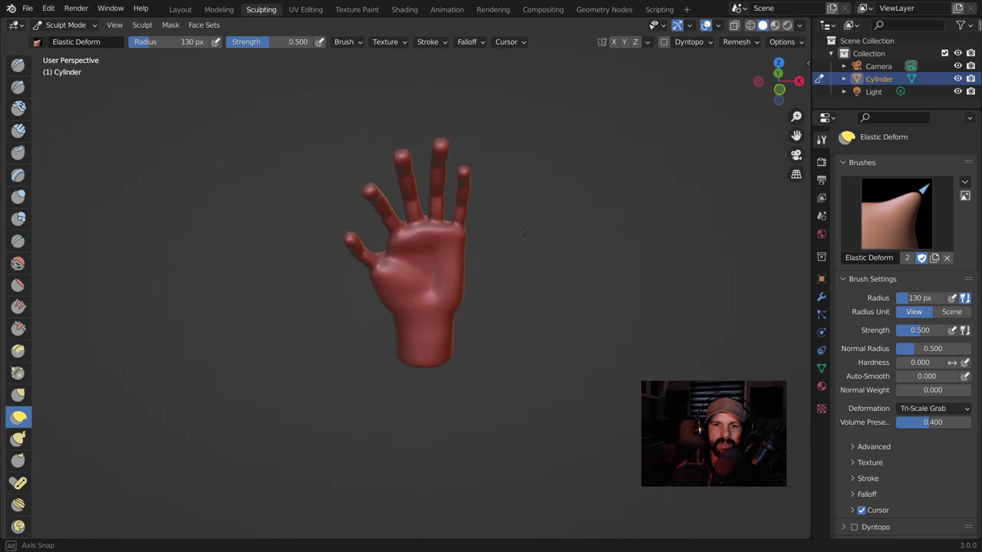
middle_drag(464, 268, 418, 243)
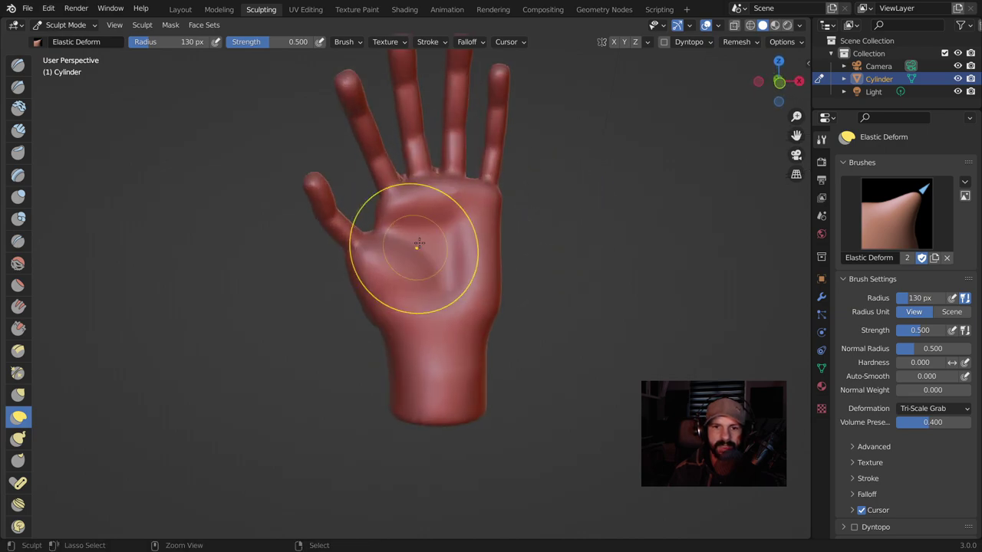
middle_drag(362, 257, 589, 268)
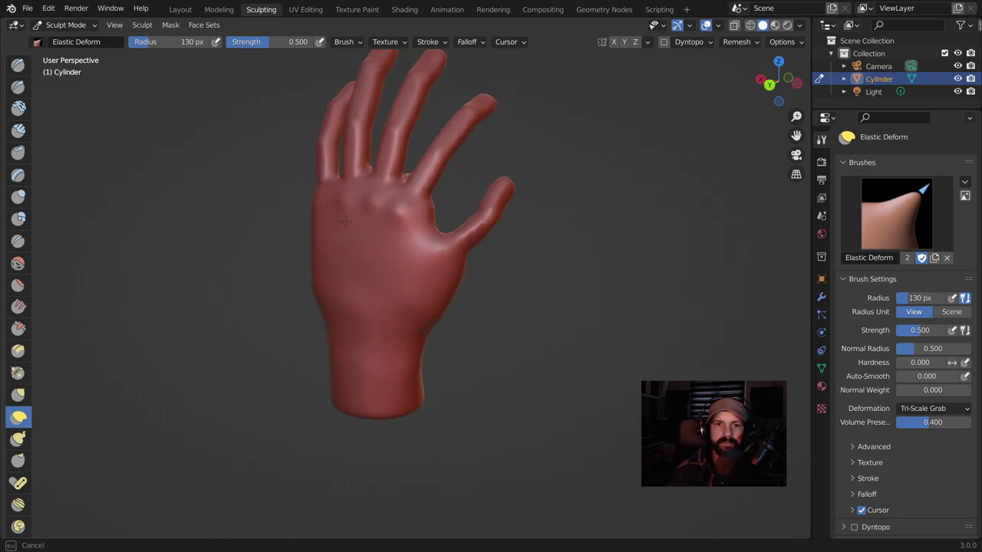
mouse_move(405, 328)
middle_down()
mouse_move(333, 304)
mouse_move(422, 307)
mouse_move(418, 266)
middle_up()
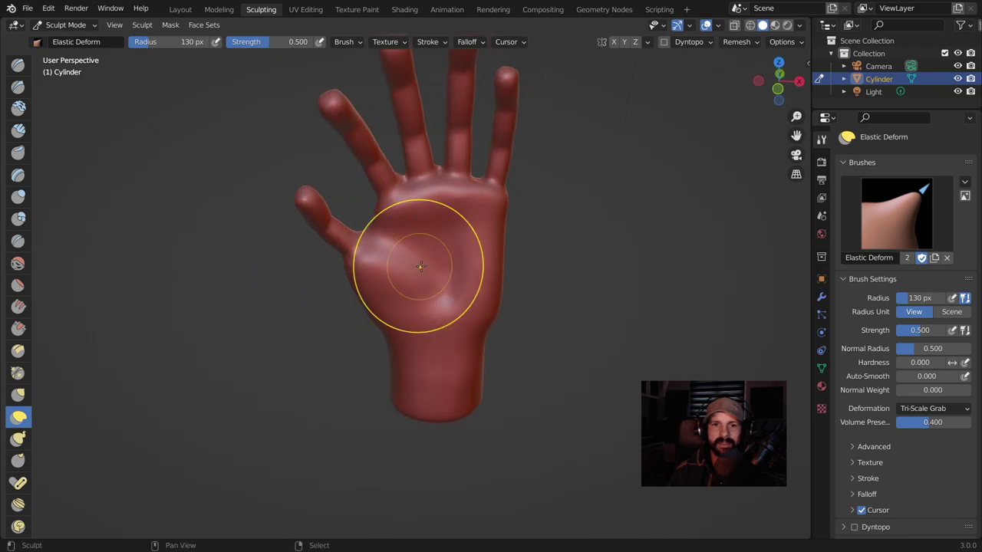
shift+middle_drag(504, 180, 445, 247)
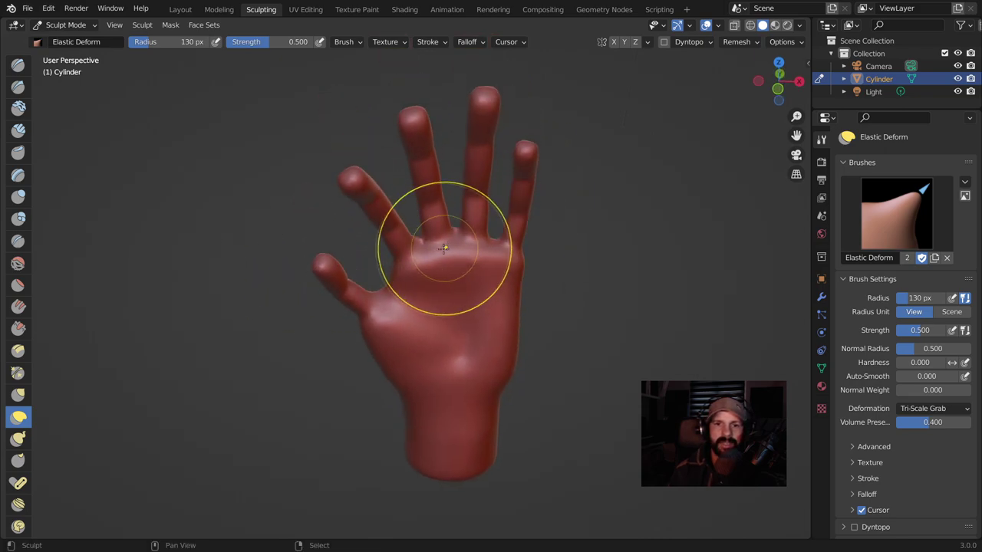
mouse_move(555, 230)
middle_down()
mouse_move(558, 261)
mouse_move(548, 253)
middle_up()
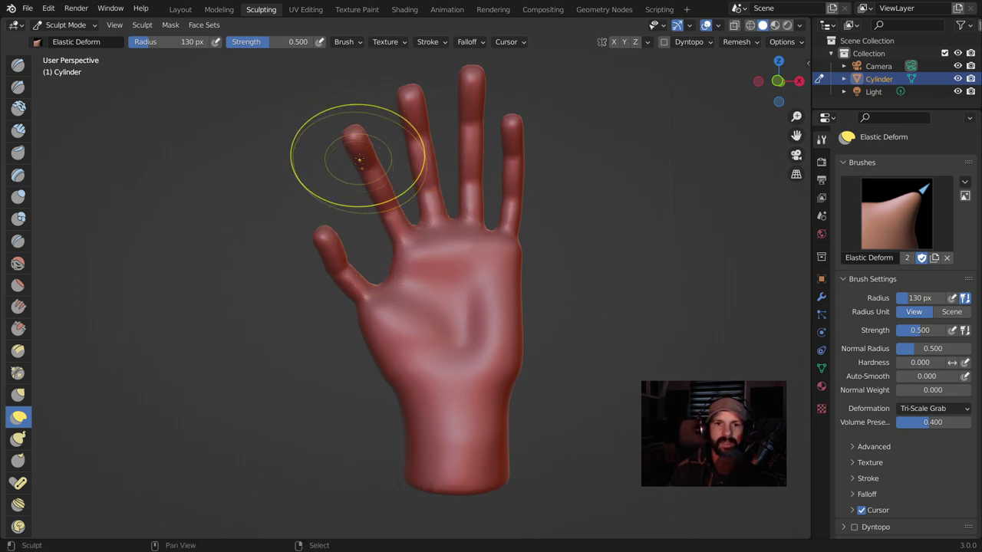
drag(416, 186, 542, 155)
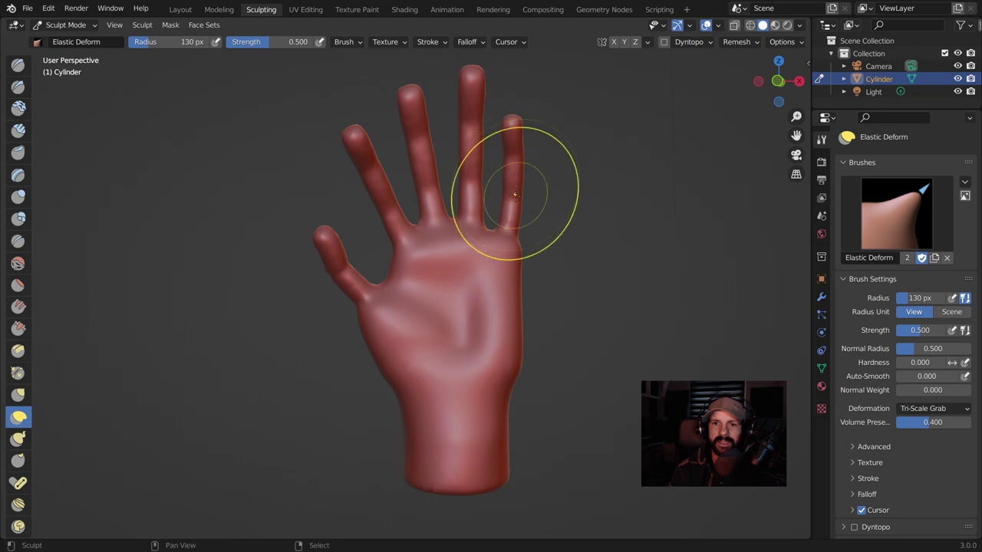
Orbit and zoom to view the whole hand upright from the front.
middle_drag(439, 191, 292, 187)
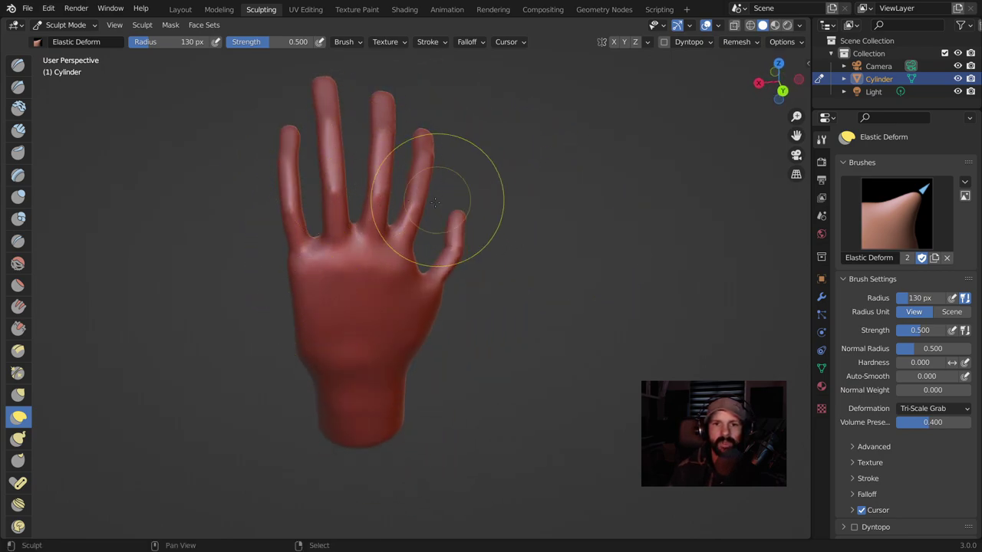
mouse_move(460, 131)
middle_down()
mouse_move(605, 177)
mouse_move(508, 230)
mouse_move(585, 276)
mouse_move(587, 187)
middle_up()
scroll(537, 237, down, 3)
mouse_move(537, 237)
middle_down()
mouse_move(483, 343)
mouse_move(456, 296)
mouse_move(461, 285)
middle_up()
mouse_move(340, 284)
middle_down()
mouse_move(495, 250)
mouse_move(377, 230)
middle_up()
scroll(475, 244, up, 2)
scroll(476, 244, up, 3)
scroll(473, 242, up, 2)
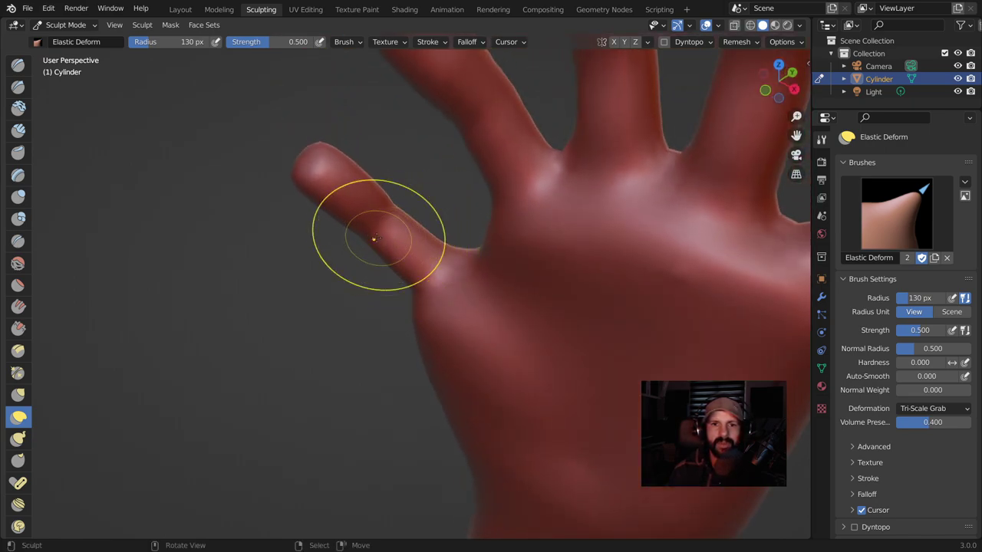
Set the Elastic Deform brush radius to 82 px.
click(408, 282)
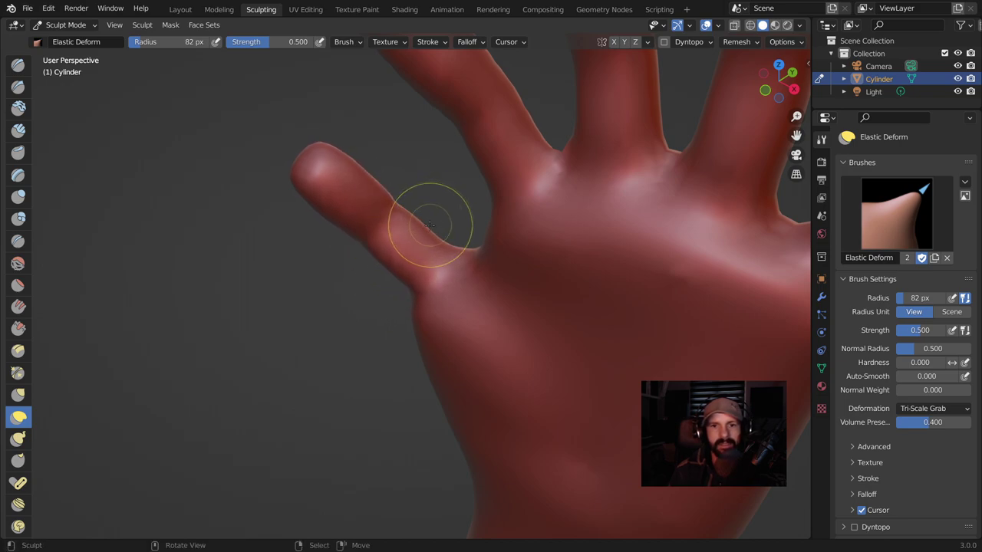
mouse_move(475, 245)
middle_down()
mouse_move(465, 211)
mouse_move(449, 269)
mouse_move(416, 295)
mouse_move(409, 288)
mouse_move(430, 246)
middle_up()
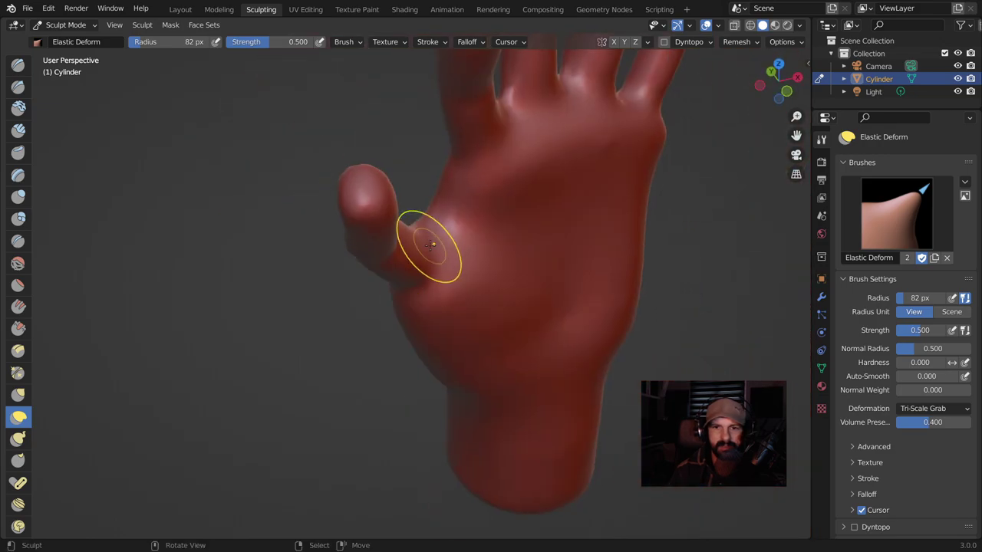
middle_drag(451, 247, 450, 244)
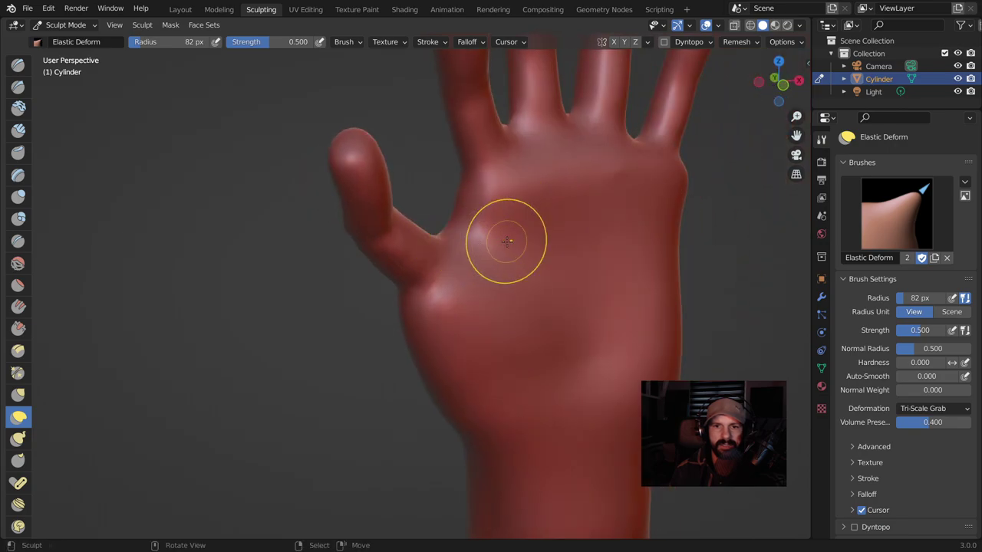
middle_drag(505, 240, 574, 233)
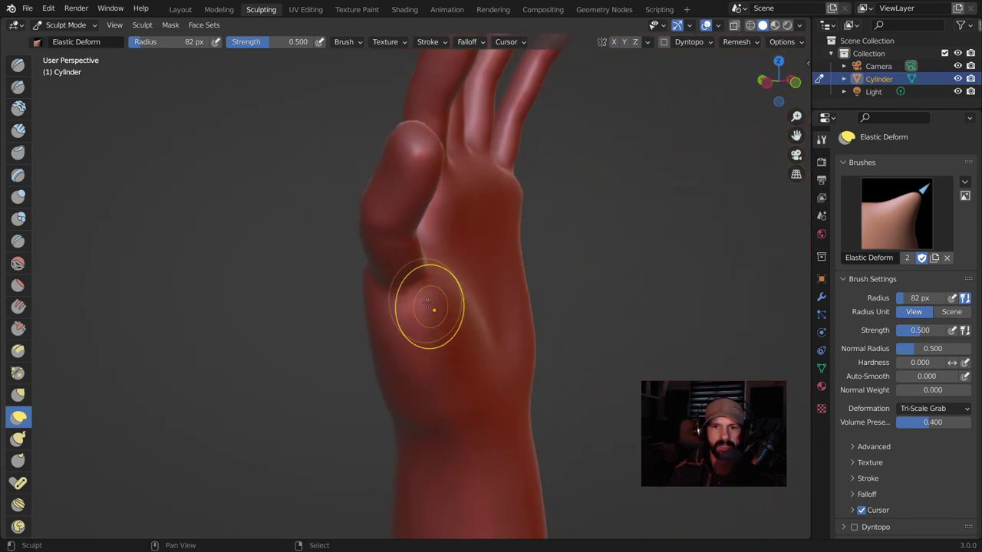
middle_drag(401, 289, 368, 278)
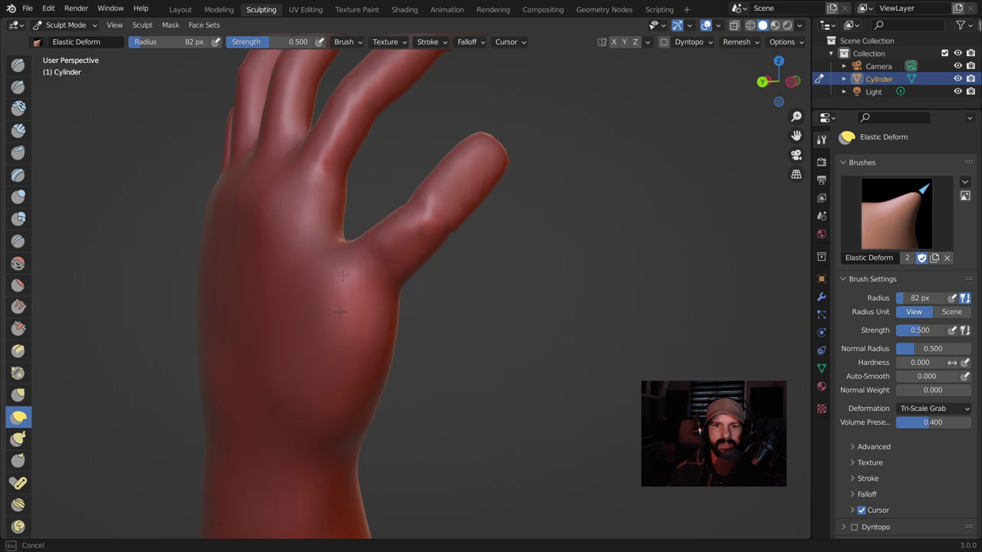
middle_drag(340, 383, 436, 208)
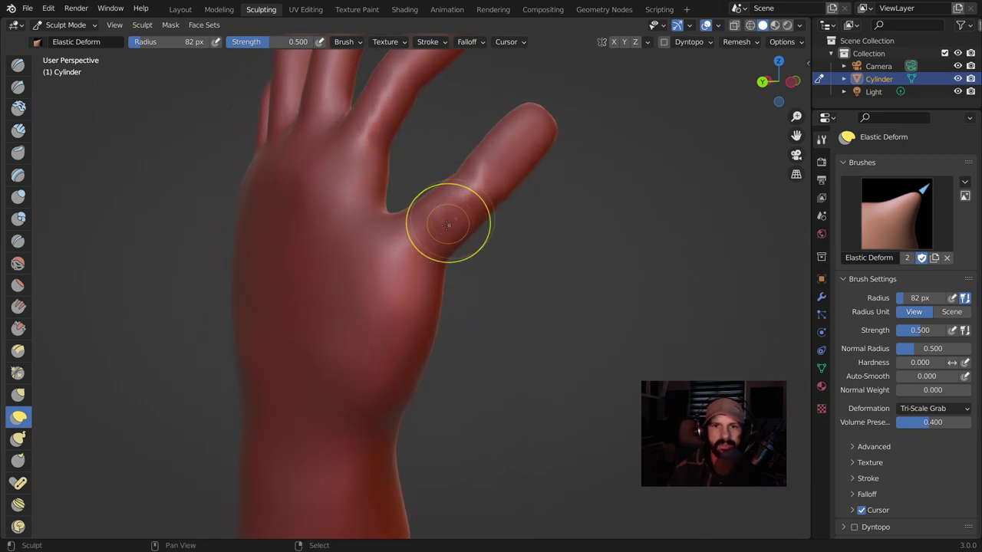
Pull the thumb up and outward, then reshape it near its base.
drag(455, 219, 544, 154)
mouse_move(544, 153)
middle_down()
mouse_move(372, 225)
mouse_move(377, 149)
mouse_move(388, 214)
mouse_move(536, 173)
middle_up()
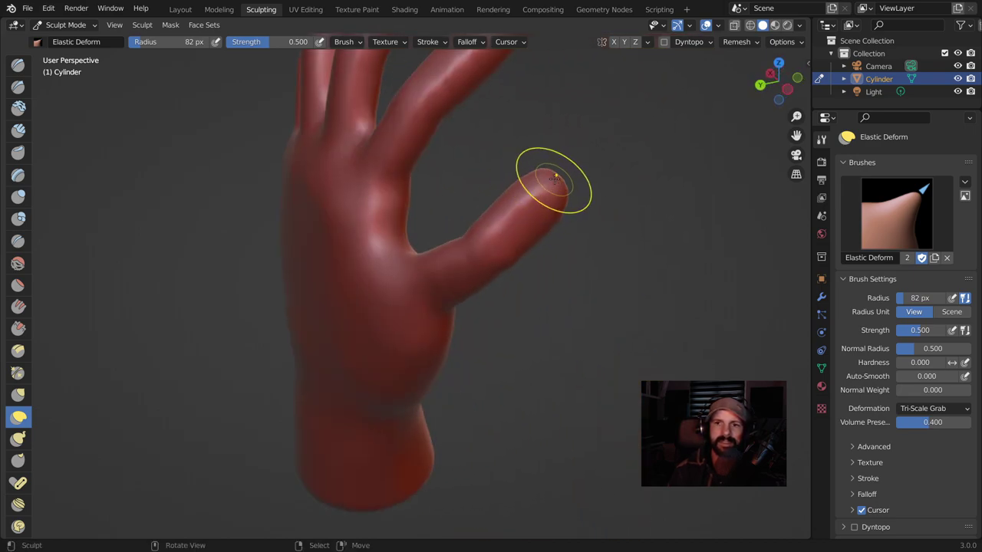
middle_drag(567, 178, 303, 184)
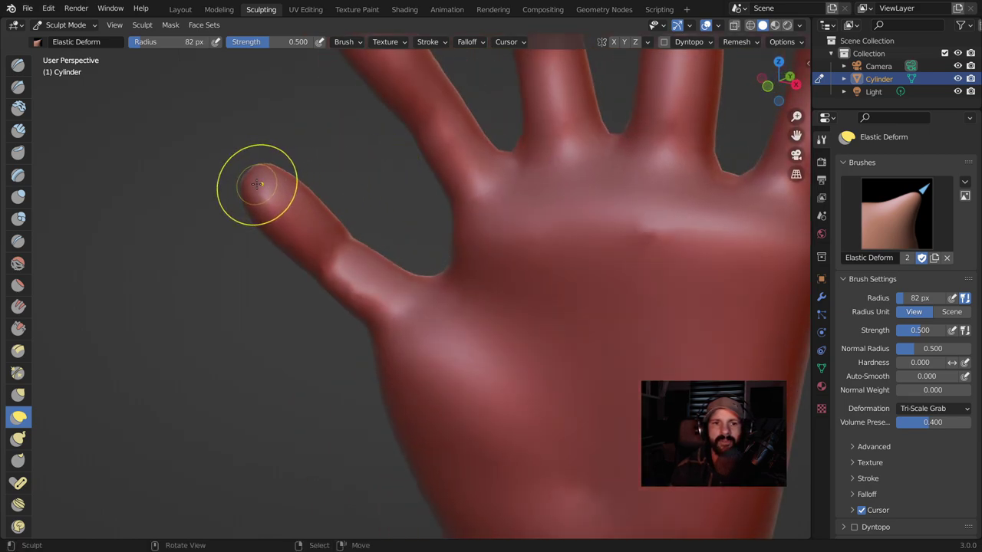
drag(257, 181, 327, 250)
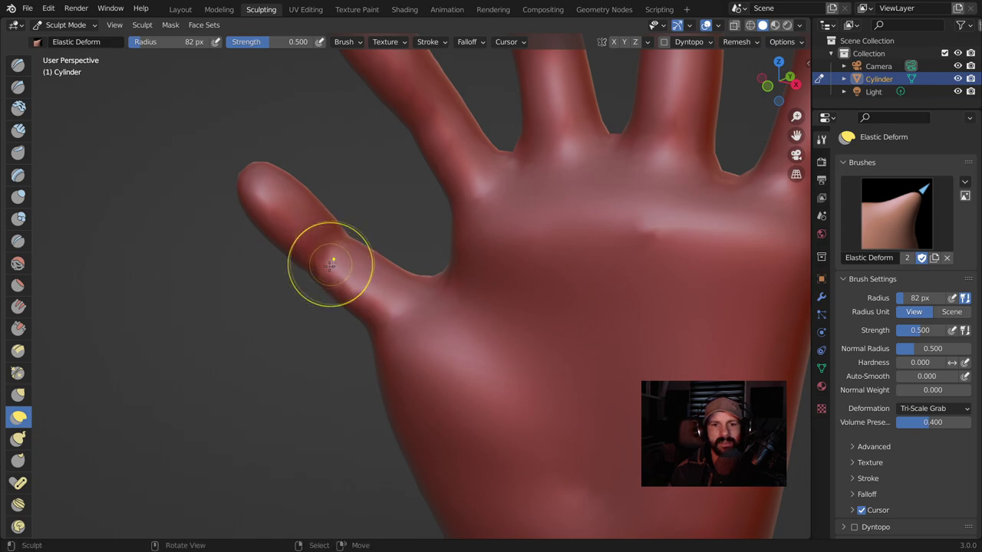
mouse_move(323, 272)
middle_down()
mouse_move(491, 229)
mouse_move(571, 234)
mouse_move(569, 222)
middle_up()
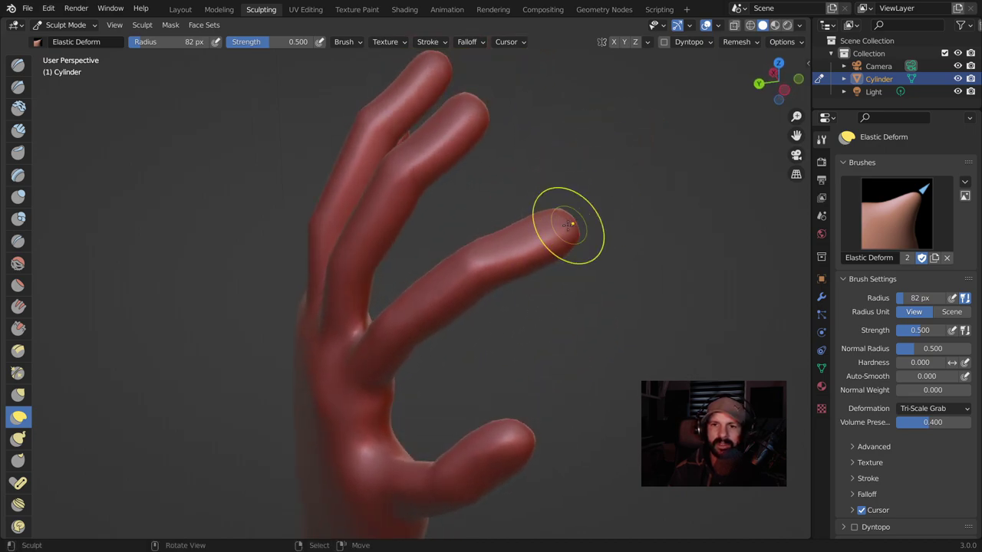
Reshape the index and middle fingertips with Elastic Deform, undoing the last stroke.
mouse_move(541, 242)
middle_down()
mouse_move(563, 226)
mouse_move(576, 239)
middle_up()
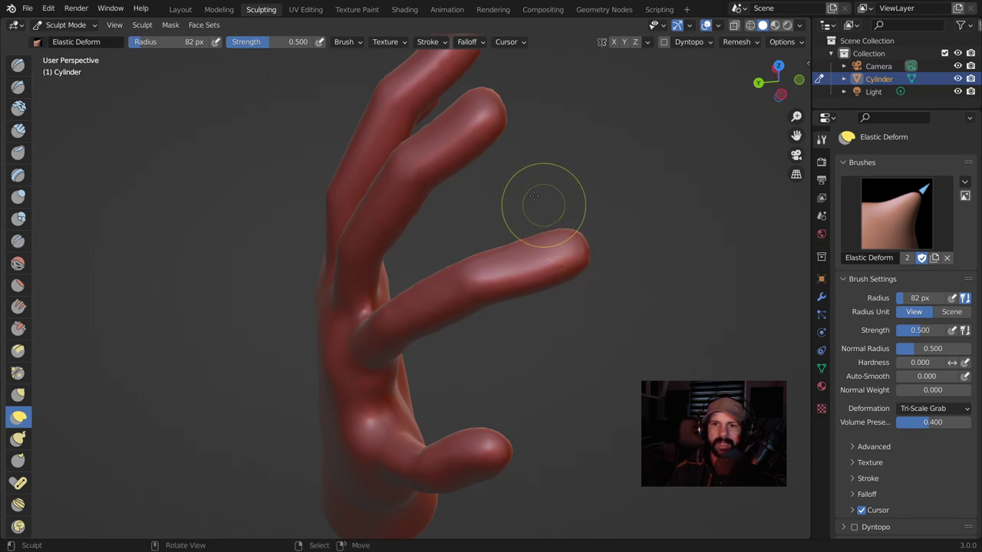
mouse_move(541, 107)
middle_down()
mouse_move(449, 121)
mouse_move(499, 184)
middle_up()
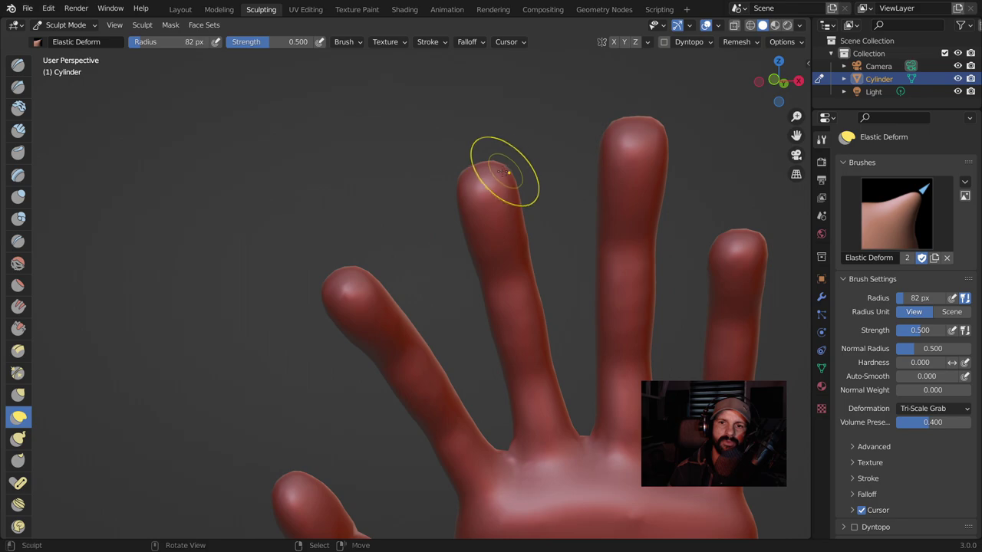
drag(471, 207, 476, 221)
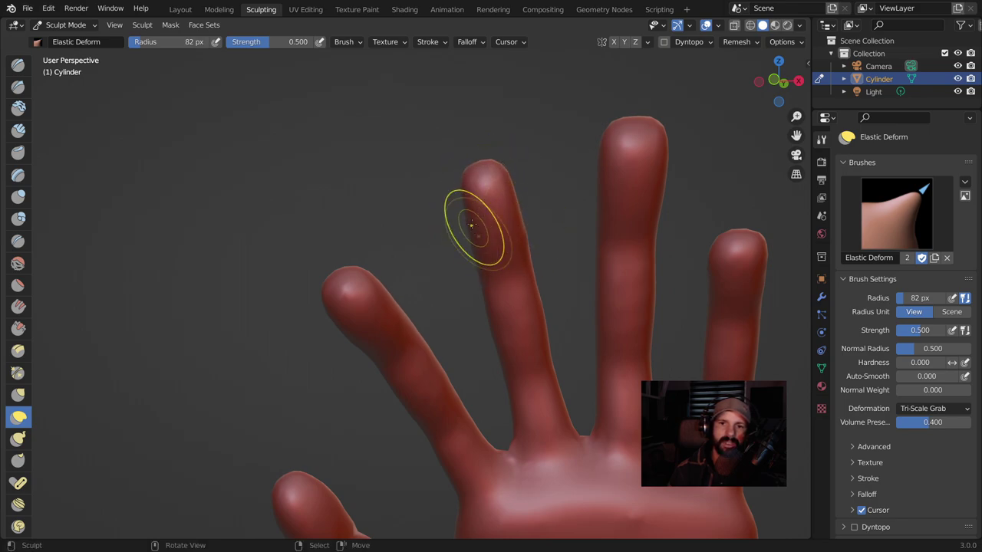
drag(640, 135, 609, 138)
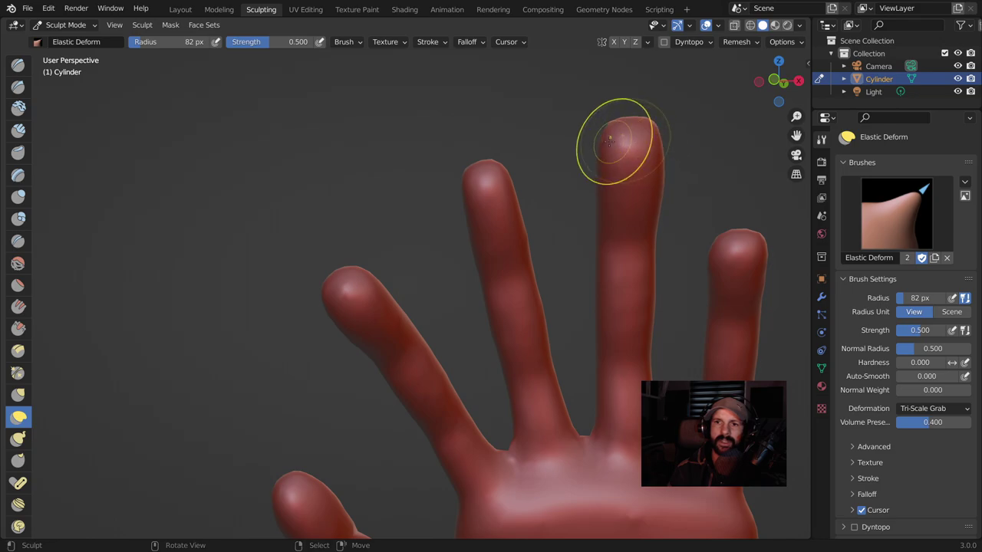
drag(636, 138, 656, 154)
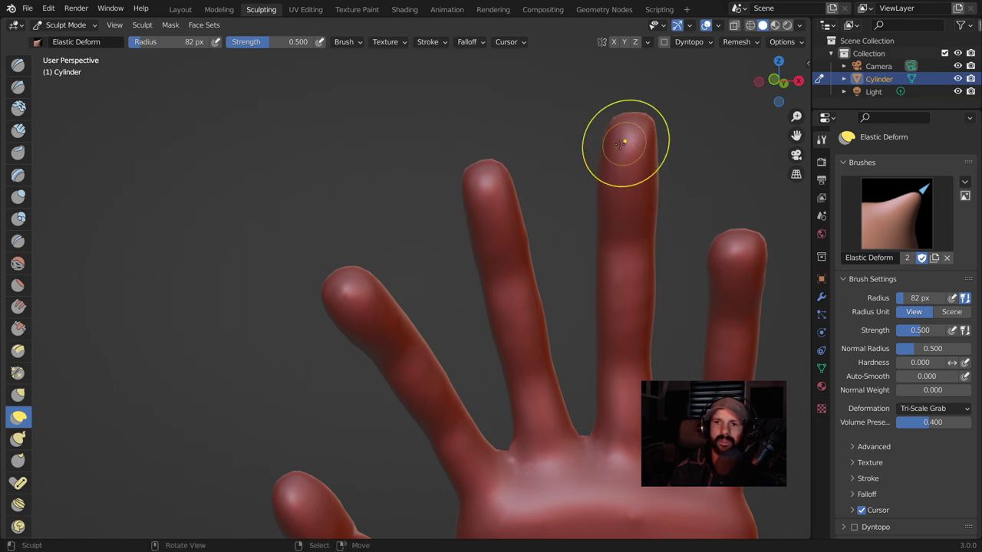
drag(613, 135, 650, 127)
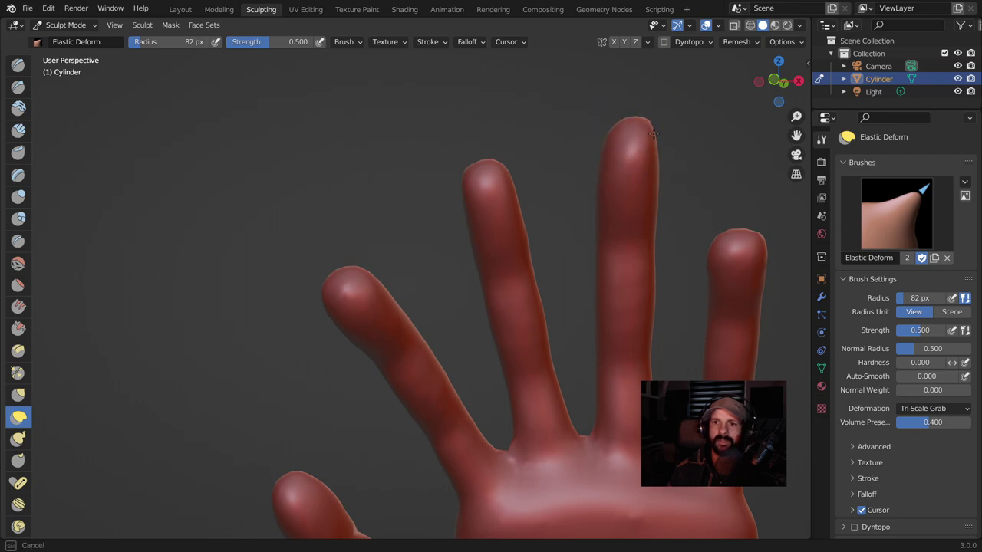
drag(486, 179, 495, 175)
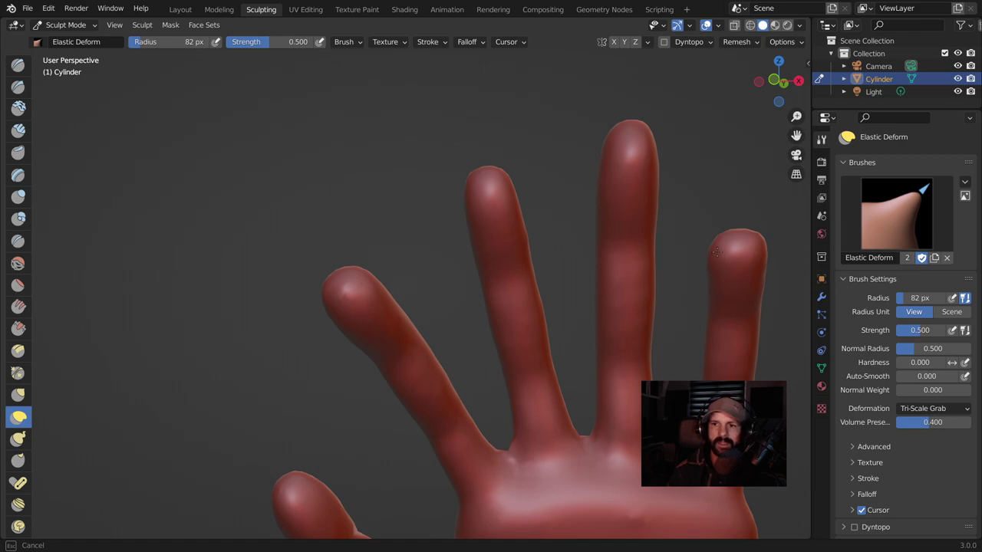
key(ctrl+z)
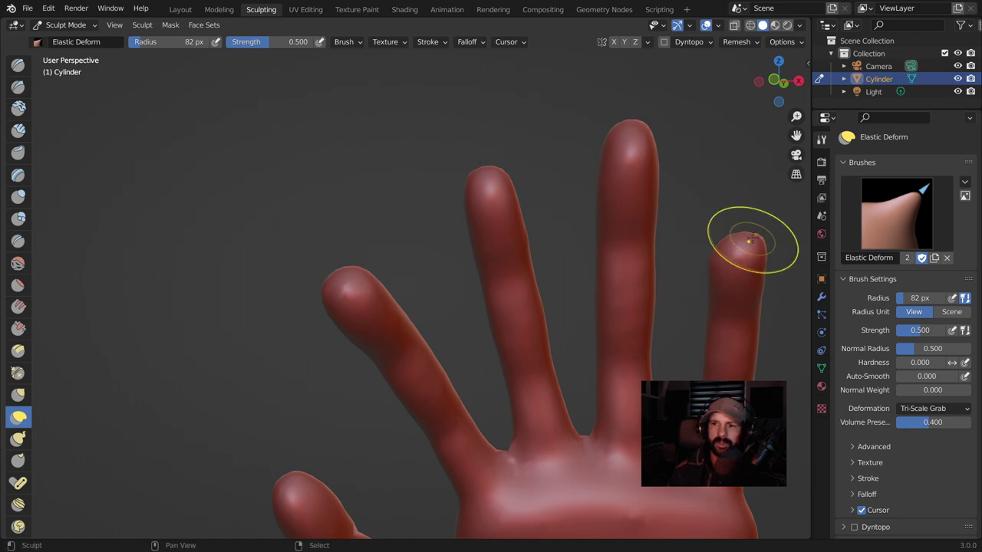
Pull the pinky tip longer and thicker, then undo the pinched finger bases.
drag(765, 266, 721, 244)
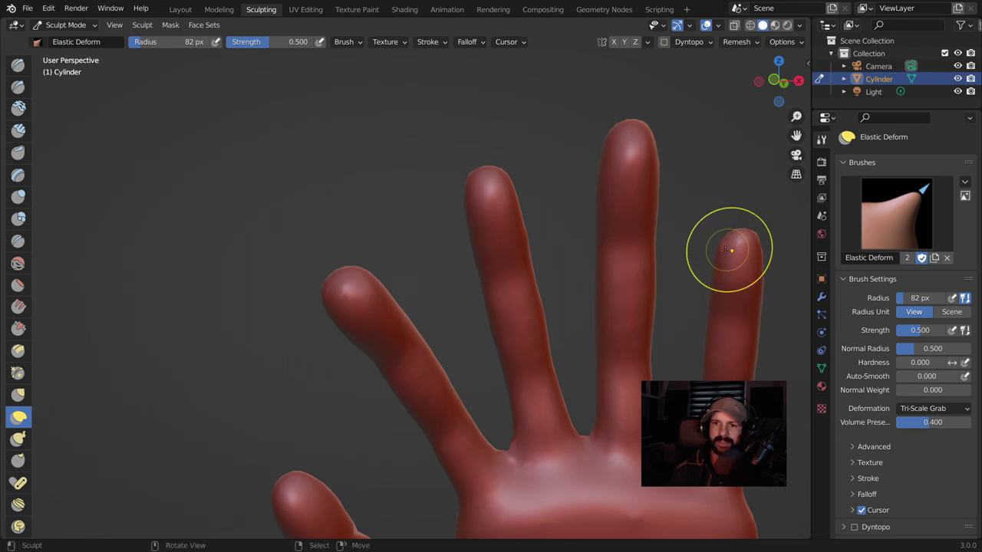
mouse_move(613, 268)
middle_down()
mouse_move(525, 229)
mouse_move(430, 238)
middle_up()
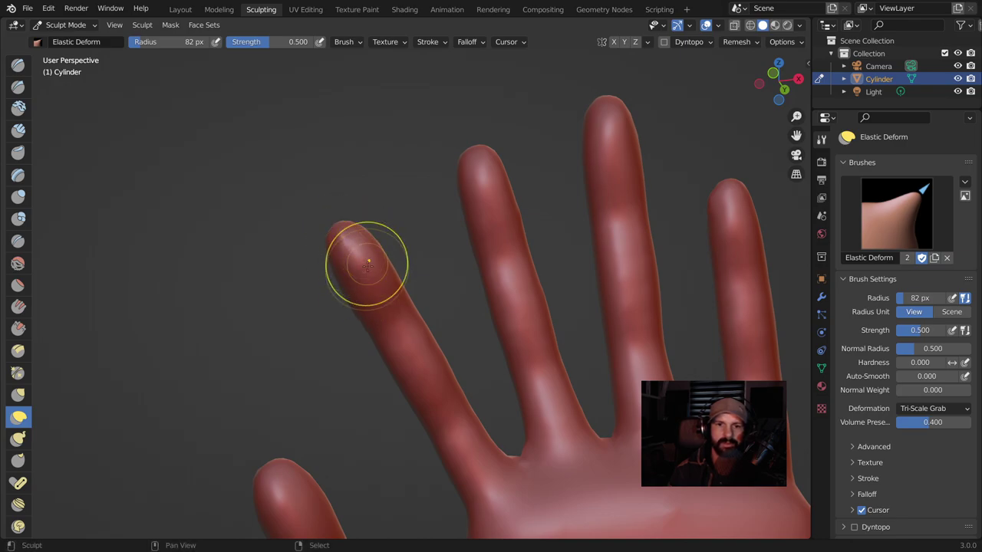
mouse_move(346, 232)
mouse_down()
mouse_move(454, 228)
mouse_move(375, 234)
mouse_up()
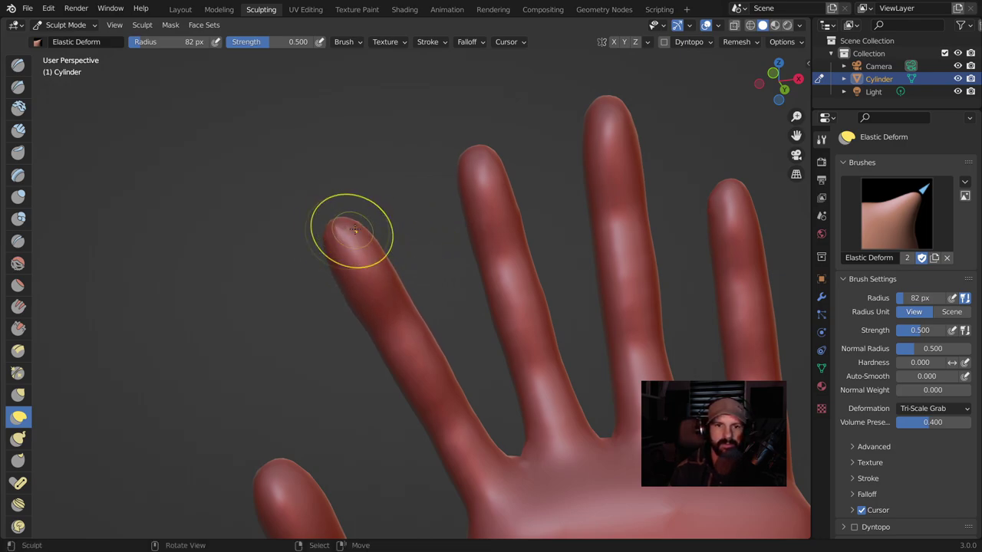
middle_drag(353, 231, 432, 286)
mouse_move(474, 334)
middle_down()
mouse_move(384, 296)
mouse_move(421, 318)
middle_up()
scroll(421, 318, down, 3)
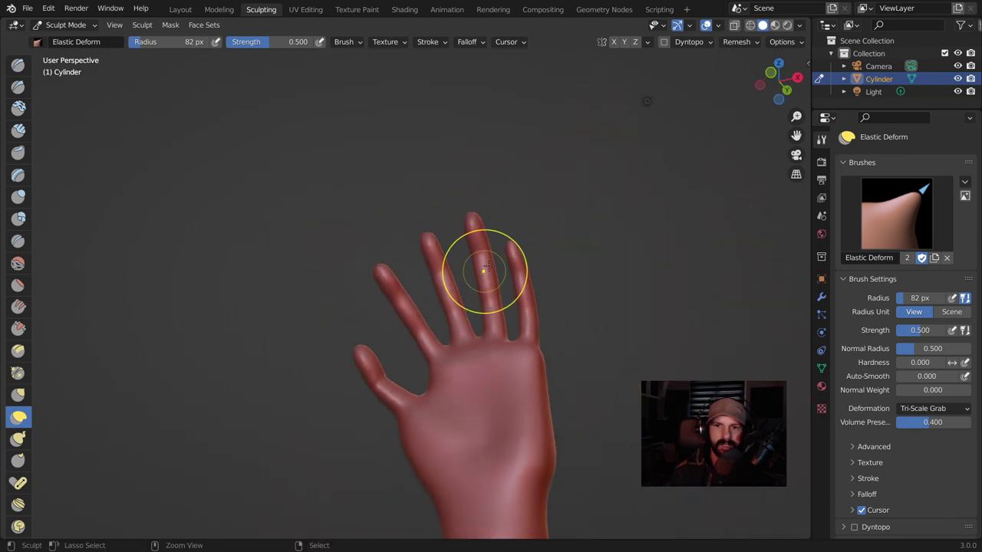
mouse_move(484, 268)
middle_down()
mouse_move(526, 307)
mouse_move(515, 208)
middle_up()
key(ctrl+z)
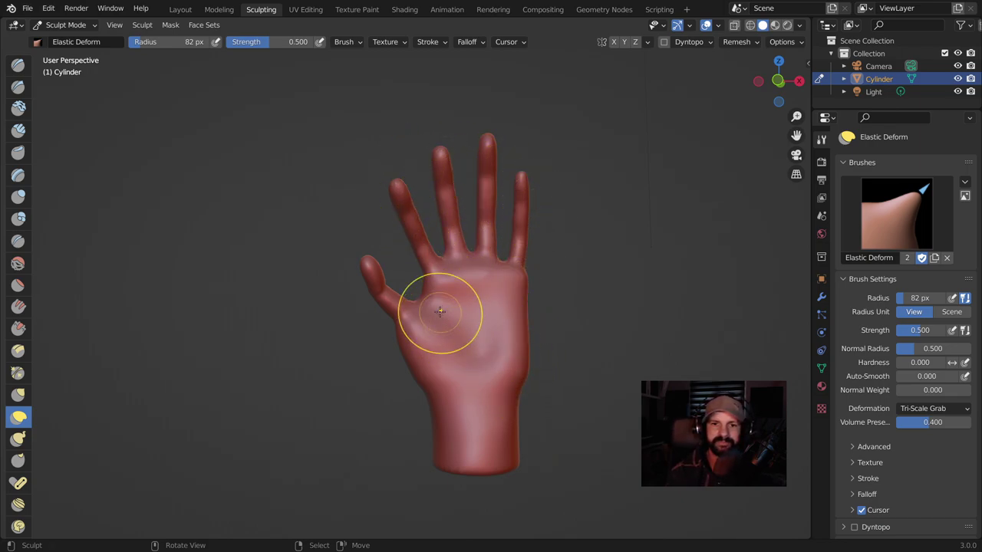
Set the Elastic Deform radius to 172 px and pull the thumb into a new shape.
middle_drag(439, 311, 559, 355)
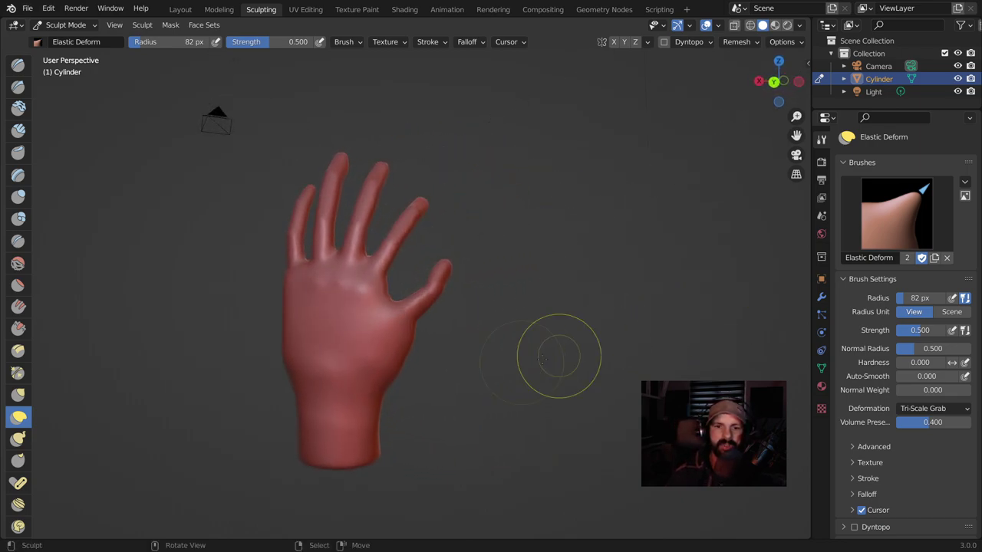
mouse_move(404, 349)
middle_down()
mouse_move(497, 292)
mouse_move(533, 284)
middle_up()
scroll(532, 285, up, 3)
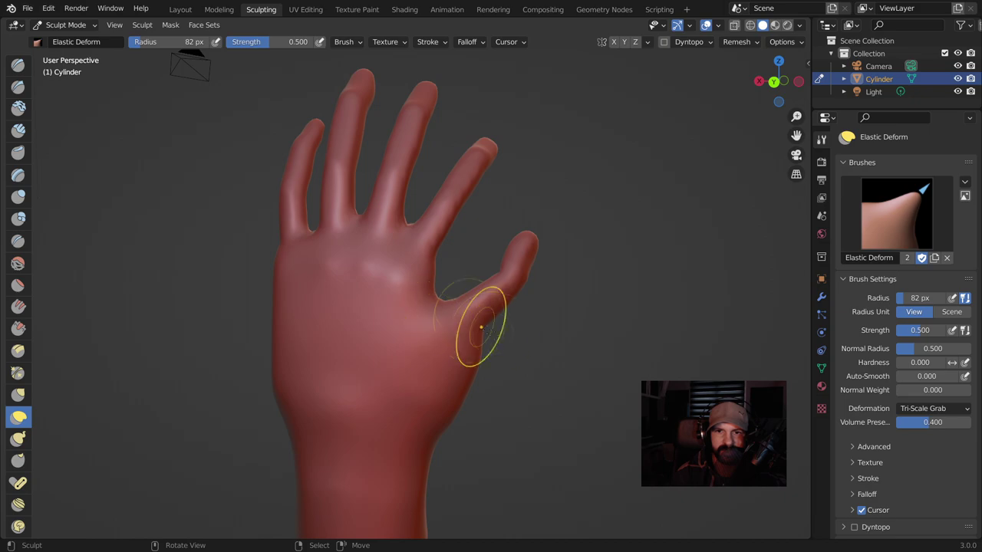
key(f)
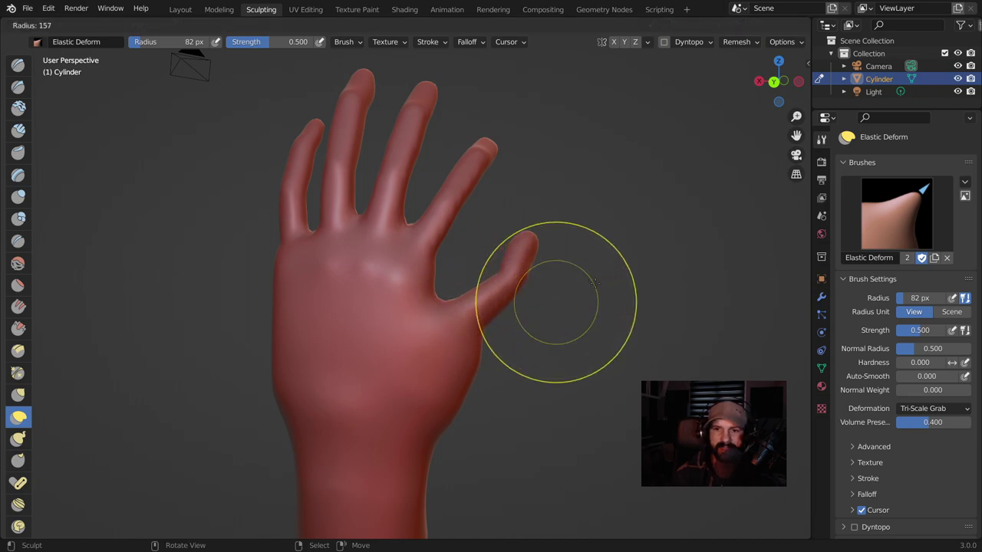
click(596, 282)
drag(526, 267, 524, 246)
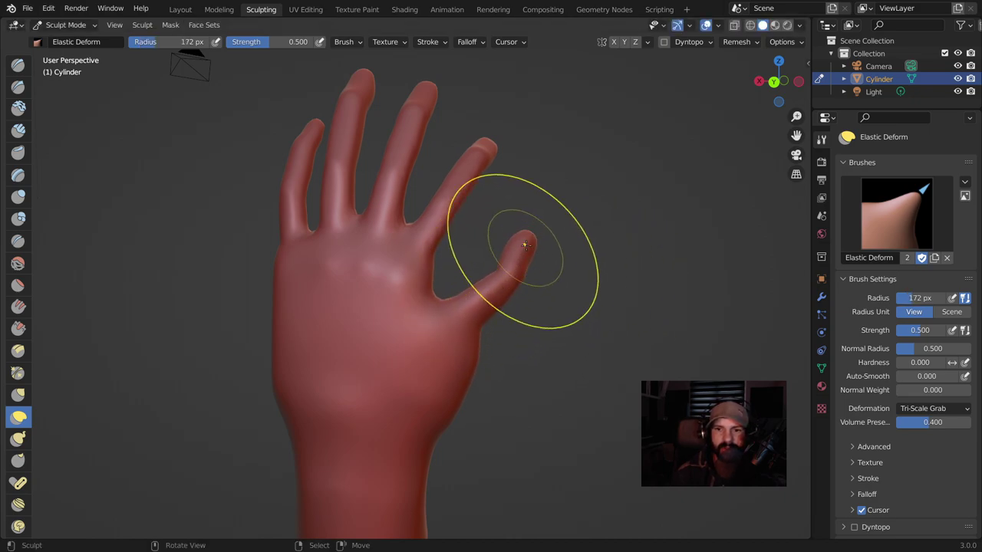
drag(525, 245, 513, 259)
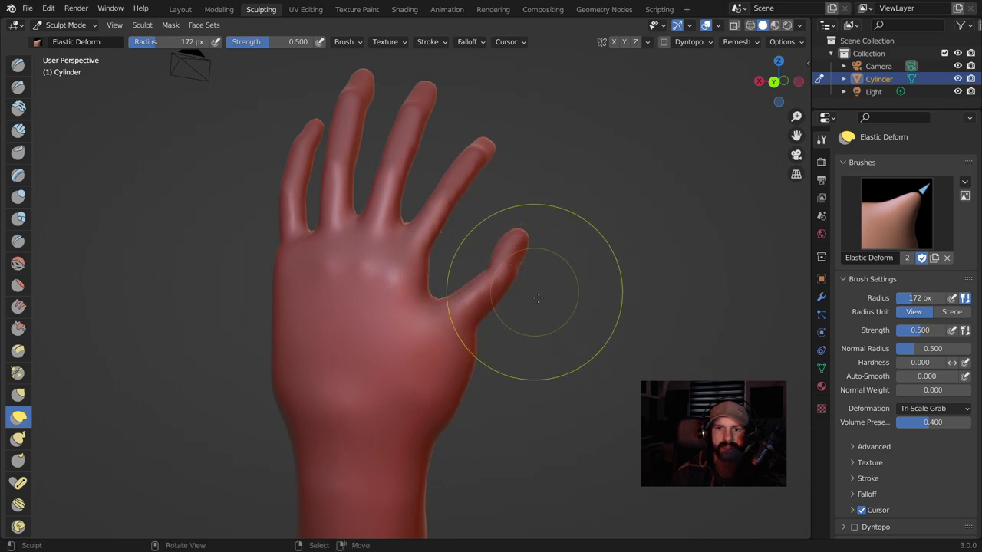
middle_drag(533, 288, 445, 322)
middle_drag(508, 266, 445, 351)
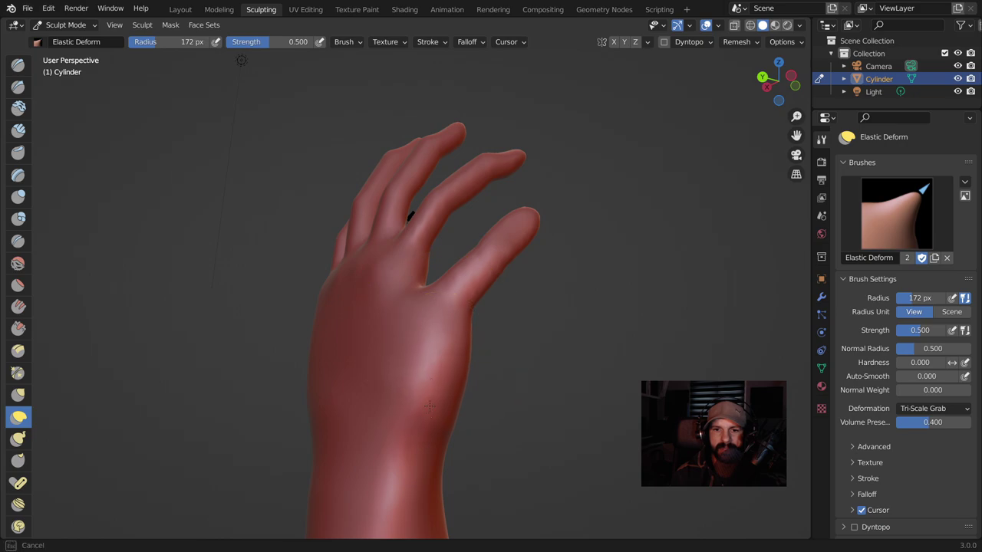
Push the left and right edges of the wrist inward to narrow it.
mouse_move(412, 377)
middle_down()
mouse_move(450, 373)
mouse_move(419, 355)
middle_up()
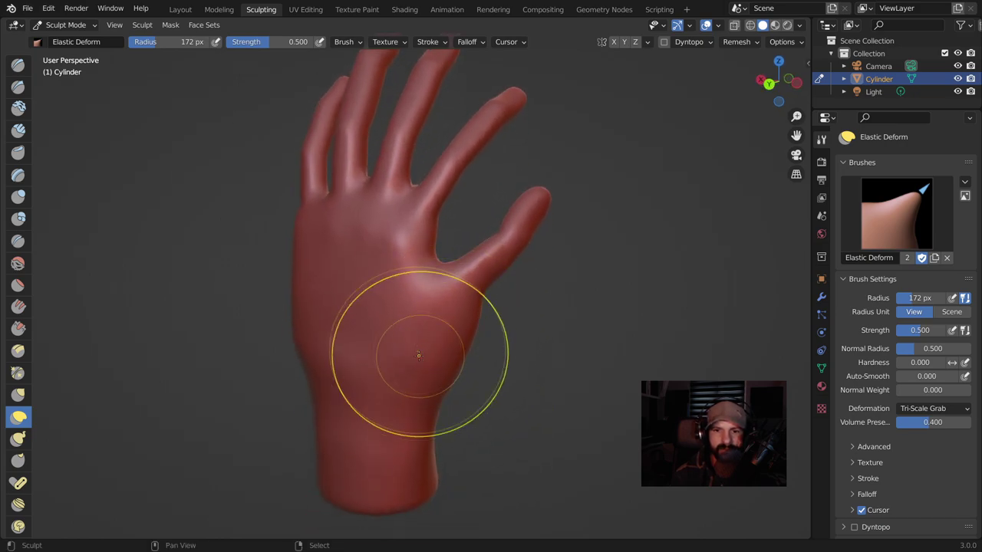
drag(388, 273, 407, 294)
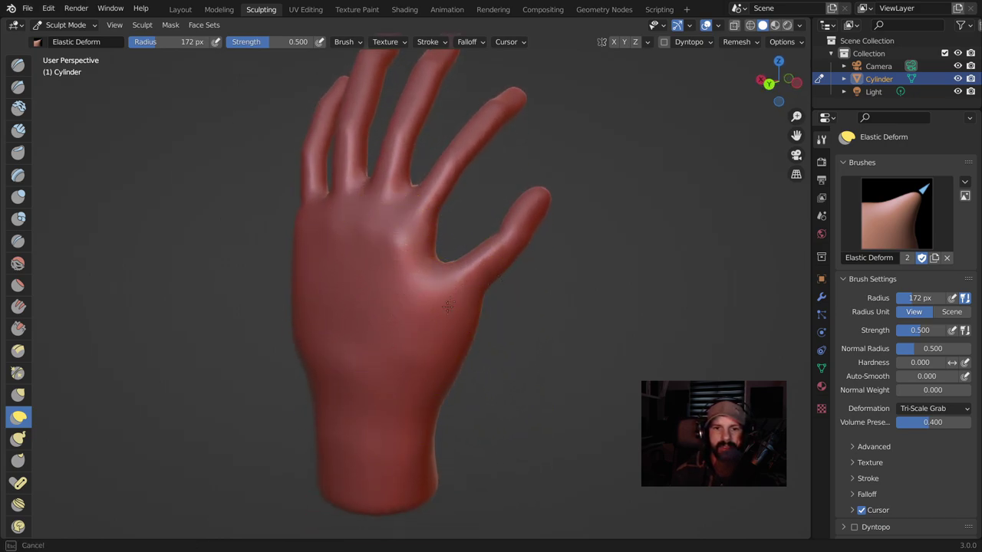
mouse_move(478, 307)
middle_down()
mouse_move(475, 318)
mouse_move(468, 309)
middle_up()
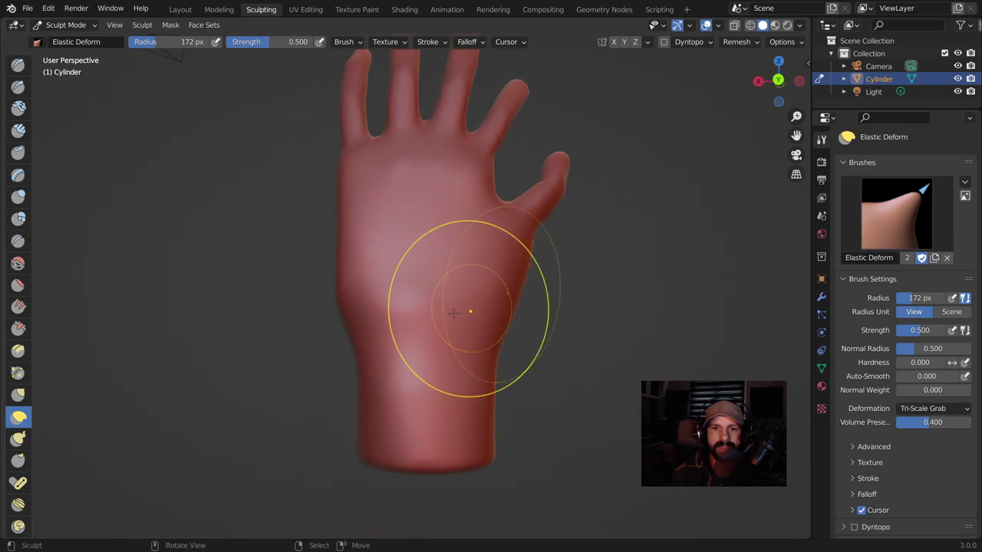
drag(328, 340, 383, 427)
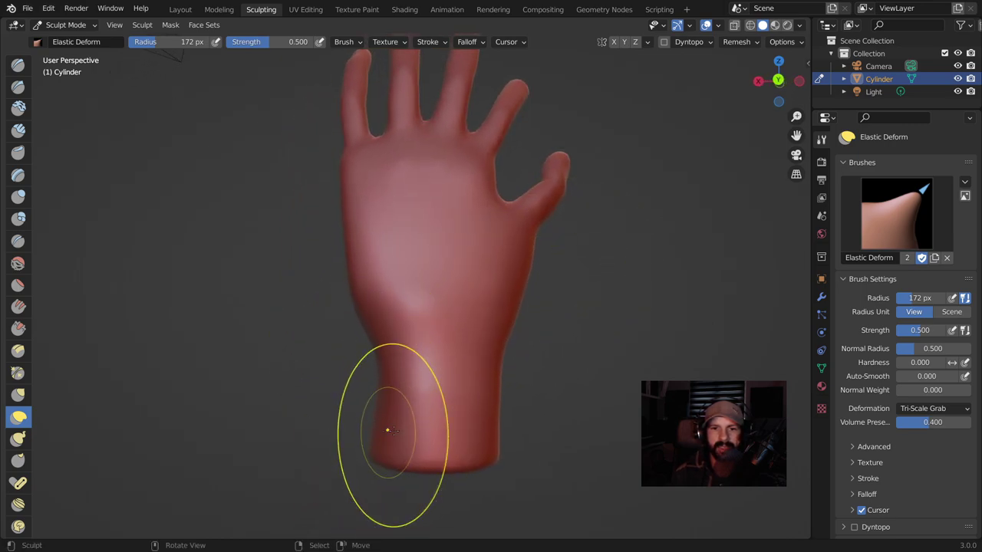
drag(460, 405, 455, 371)
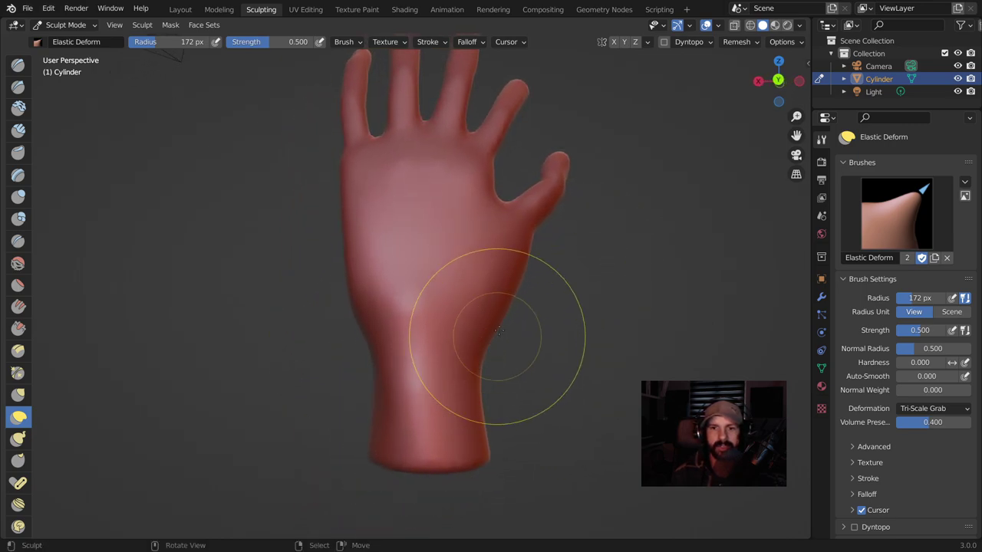
Reshape the left side of the palm with repeated Elastic Deform strokes.
drag(460, 295, 404, 307)
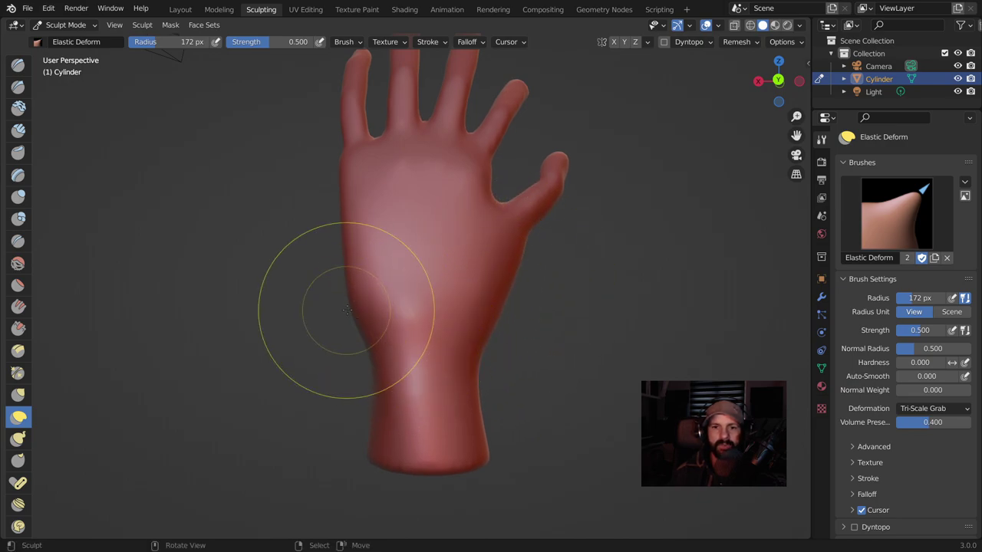
drag(344, 226, 351, 328)
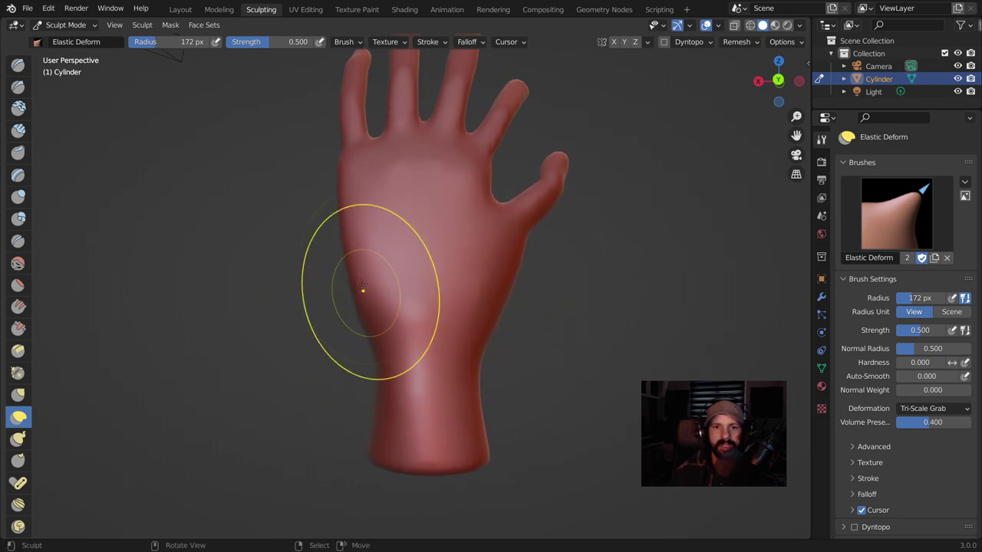
mouse_move(350, 274)
mouse_down()
mouse_move(410, 301)
mouse_move(405, 405)
mouse_up()
mouse_move(405, 405)
middle_down()
mouse_move(450, 272)
mouse_move(339, 255)
mouse_move(493, 284)
middle_up()
mouse_move(563, 307)
middle_down()
mouse_move(526, 341)
mouse_move(491, 307)
middle_up()
Try bending the thumb and palm downward, undoing each attempt.
scroll(368, 218, up, 5)
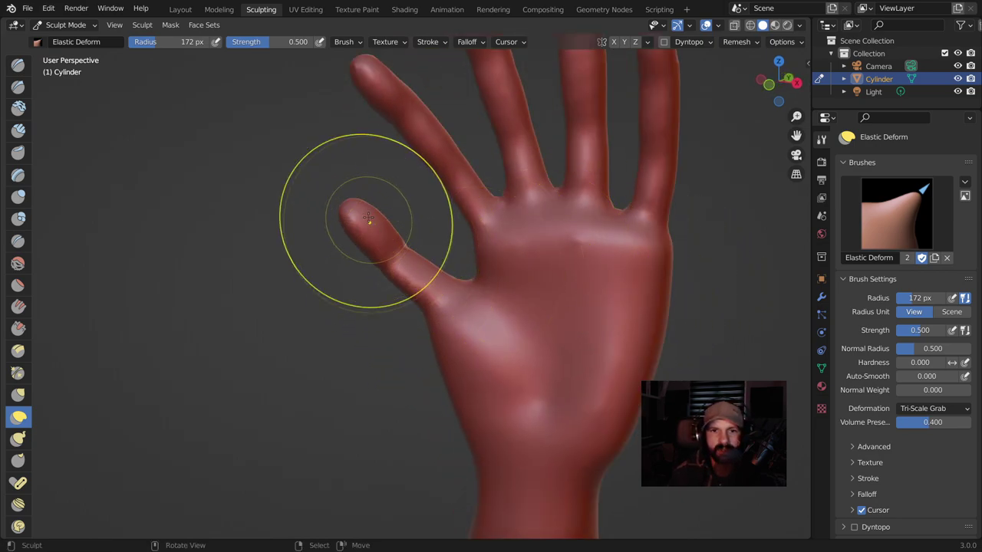
mouse_move(368, 217)
mouse_down()
mouse_move(411, 274)
mouse_move(365, 227)
mouse_up()
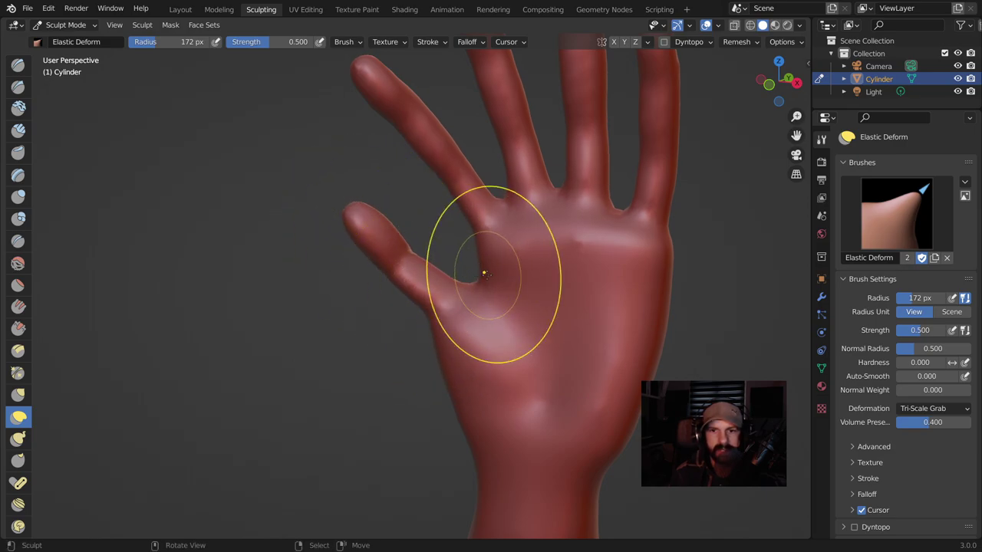
mouse_move(484, 273)
mouse_down()
mouse_move(486, 296)
mouse_move(467, 317)
mouse_up()
key(ctrl+z)
drag(362, 225, 389, 269)
key(ctrl+z)
Shrink the brush radius to 54 px and switch to the Inflate/Deflate brush.
middle_drag(526, 285, 453, 337)
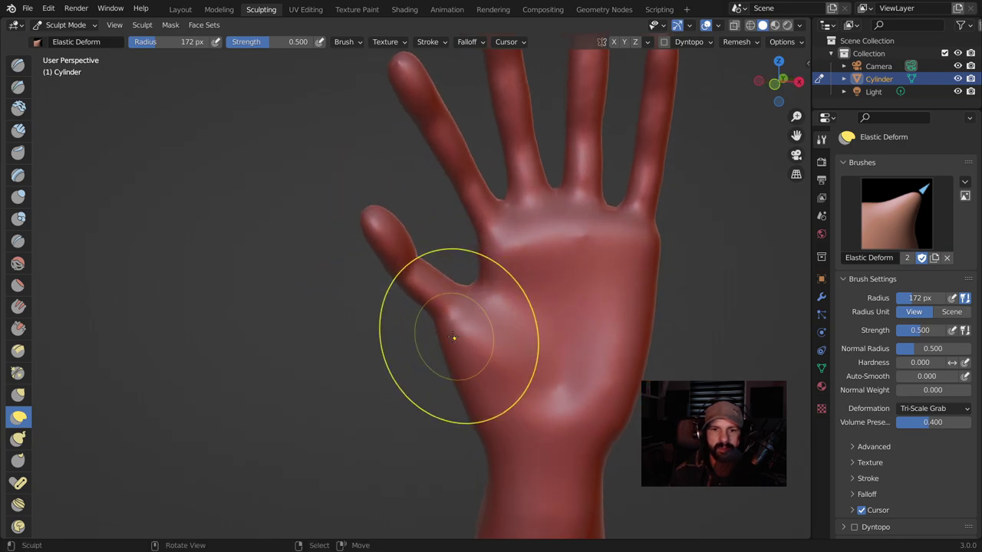
key(f)
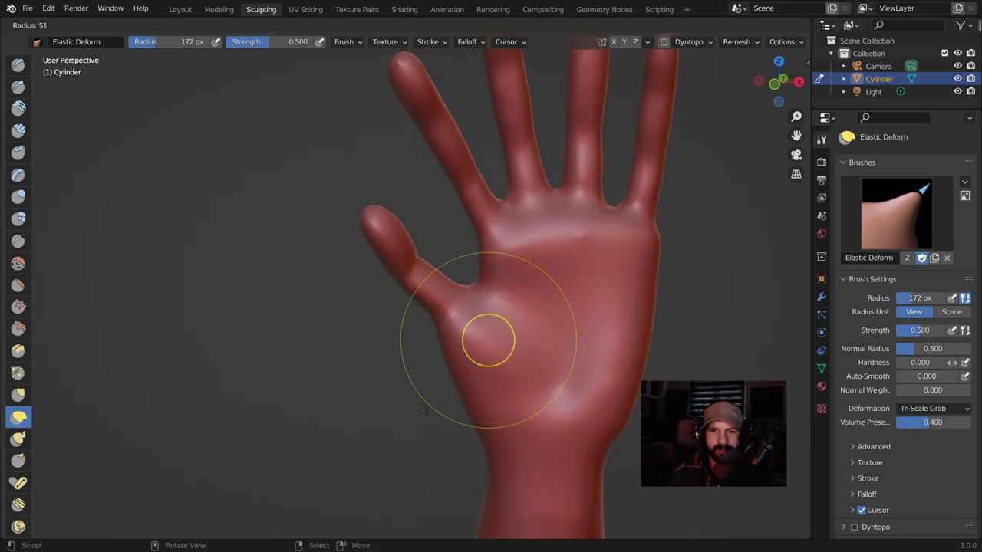
click(427, 409)
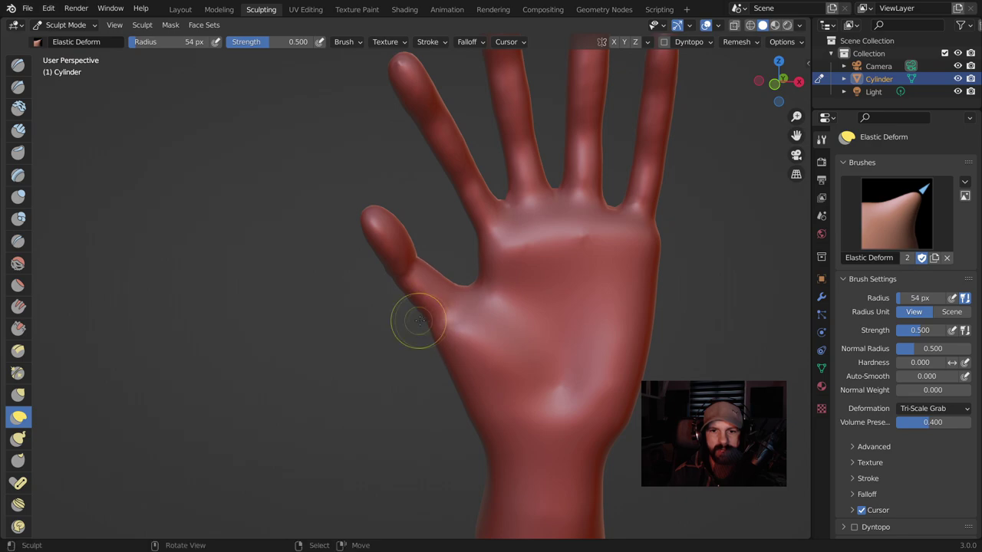
mouse_move(453, 358)
middle_down()
mouse_move(650, 306)
mouse_move(425, 333)
middle_up()
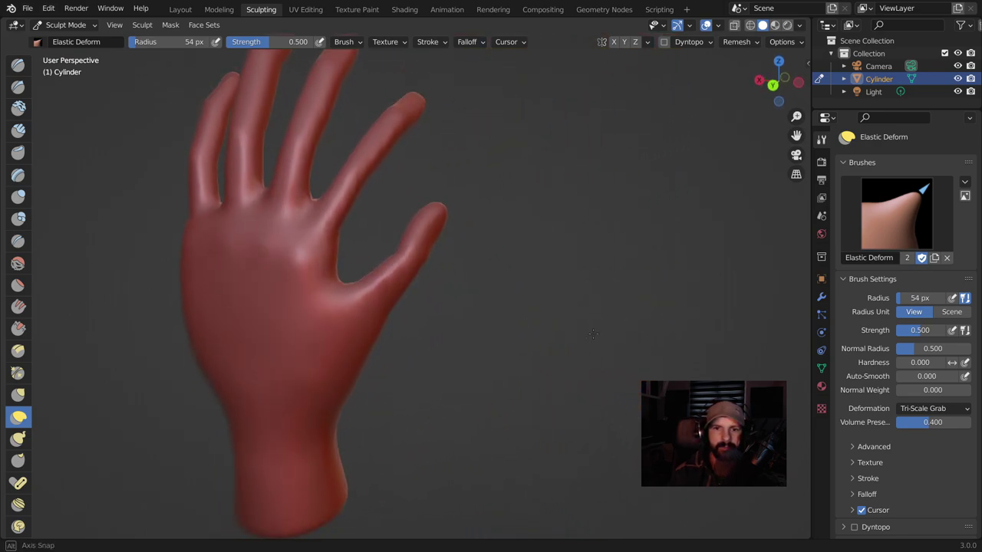
middle_drag(425, 333, 483, 349)
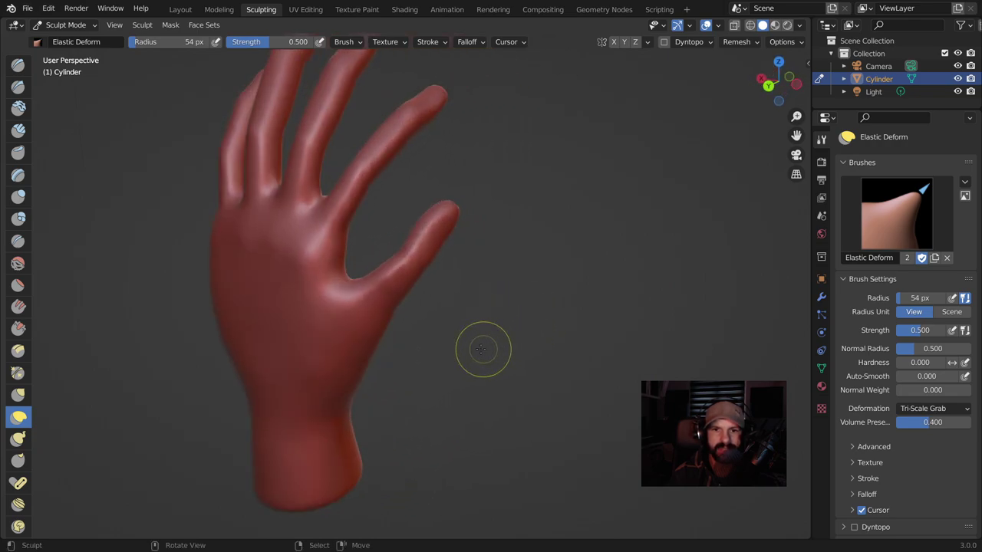
shift+middle_drag(448, 281, 484, 253)
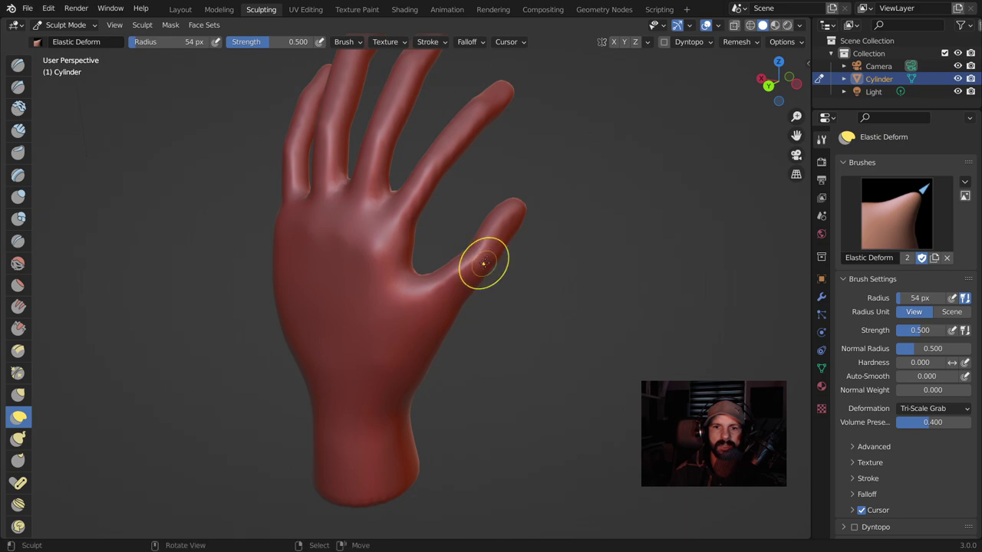
middle_drag(488, 266, 411, 263)
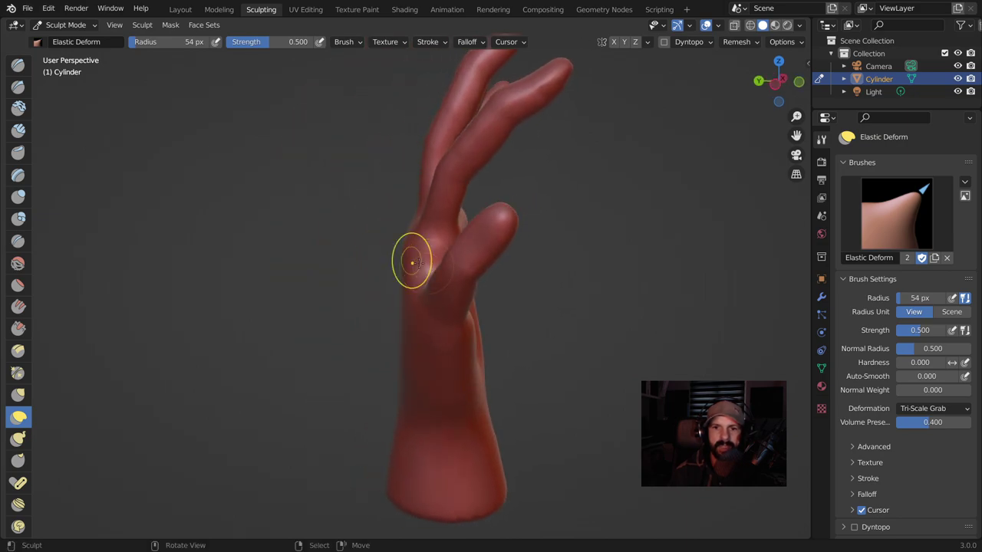
mouse_move(499, 244)
middle_down()
mouse_move(520, 212)
mouse_move(548, 204)
mouse_move(366, 263)
middle_up()
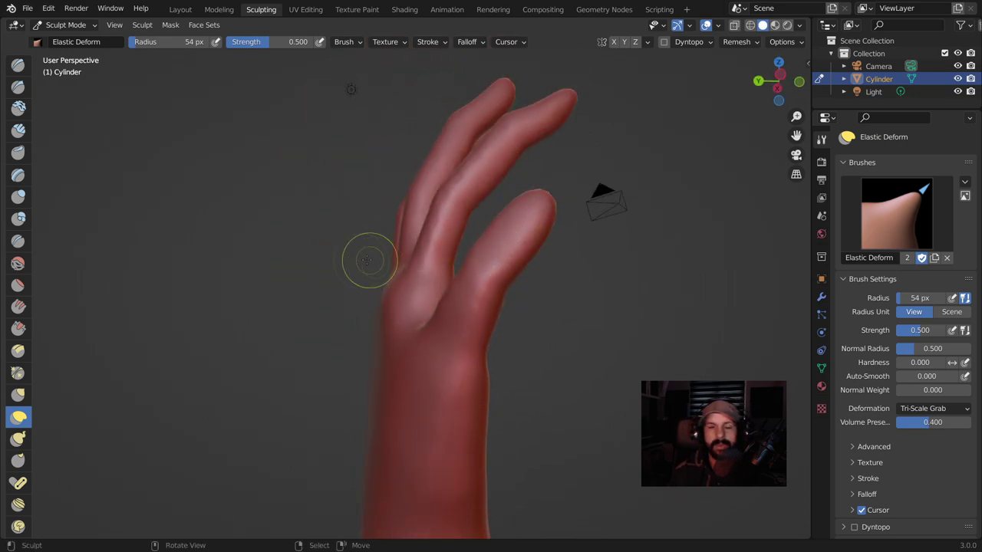
click(19, 196)
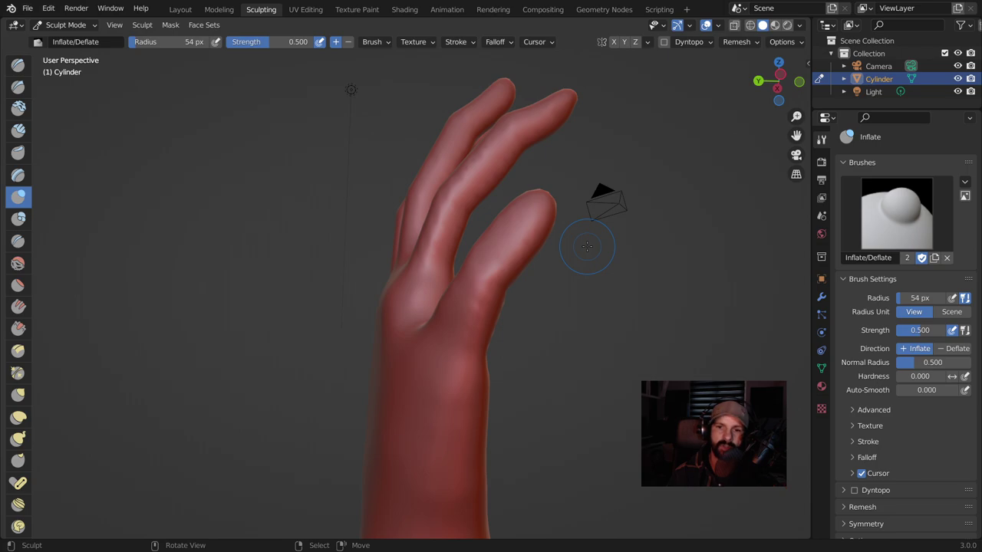
Zoom out to the palm side of the hand and reselect the Elastic Deform brush.
mouse_move(546, 300)
middle_down()
mouse_move(456, 345)
mouse_move(482, 320)
mouse_move(322, 282)
middle_up()
scroll(498, 322, down, 3)
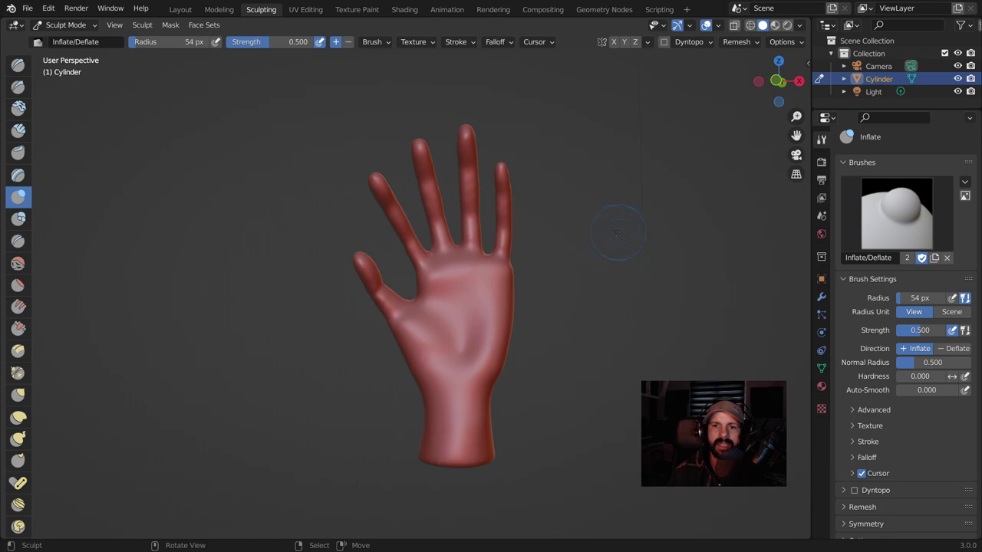
click(19, 418)
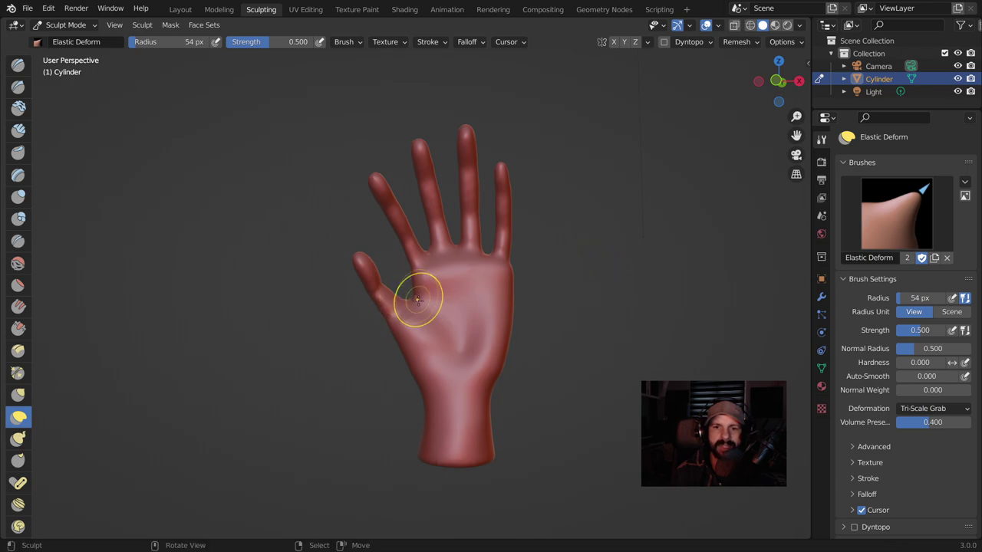
Drag the index finger outward to the upper left, then inspect the hand from several angles.
middle_drag(421, 285, 656, 277)
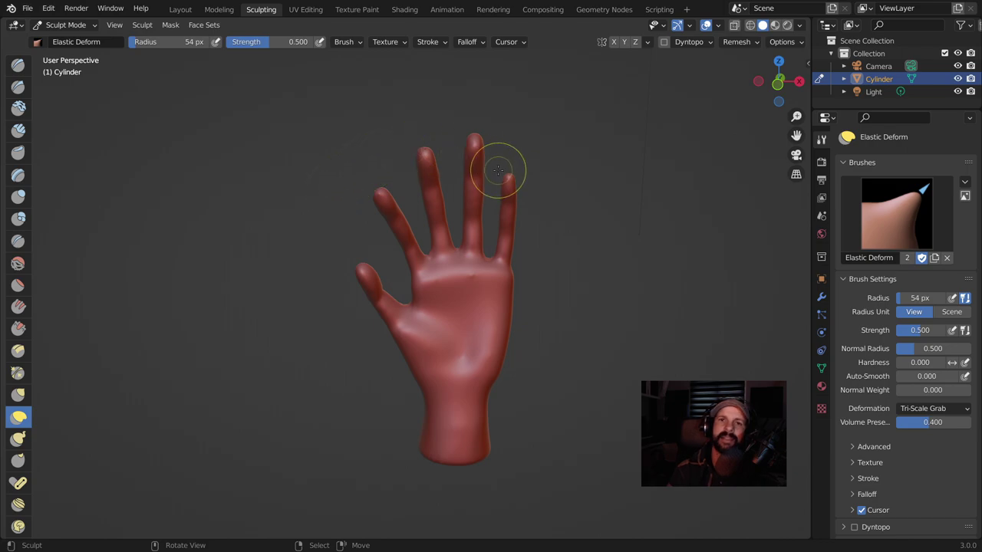
middle_drag(511, 340, 430, 355)
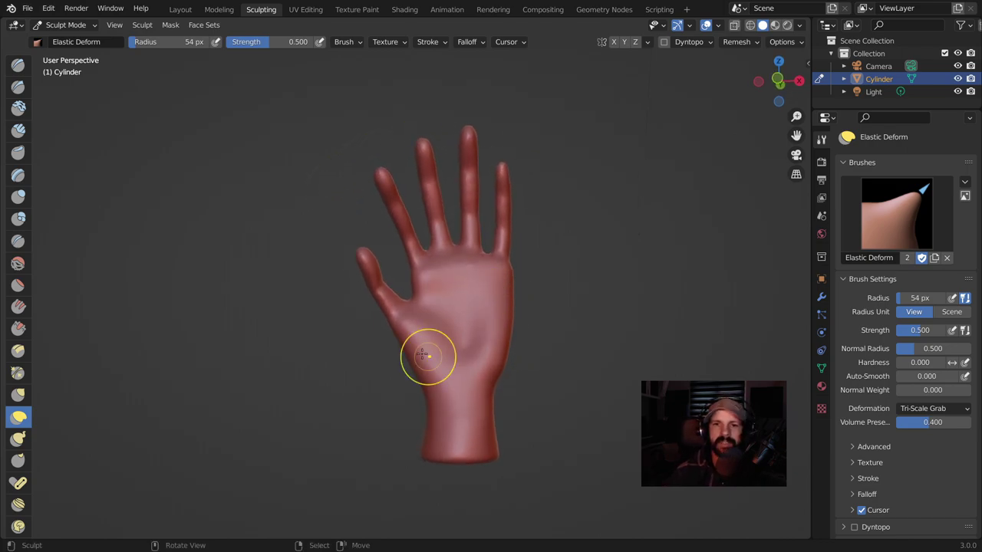
drag(391, 188, 384, 176)
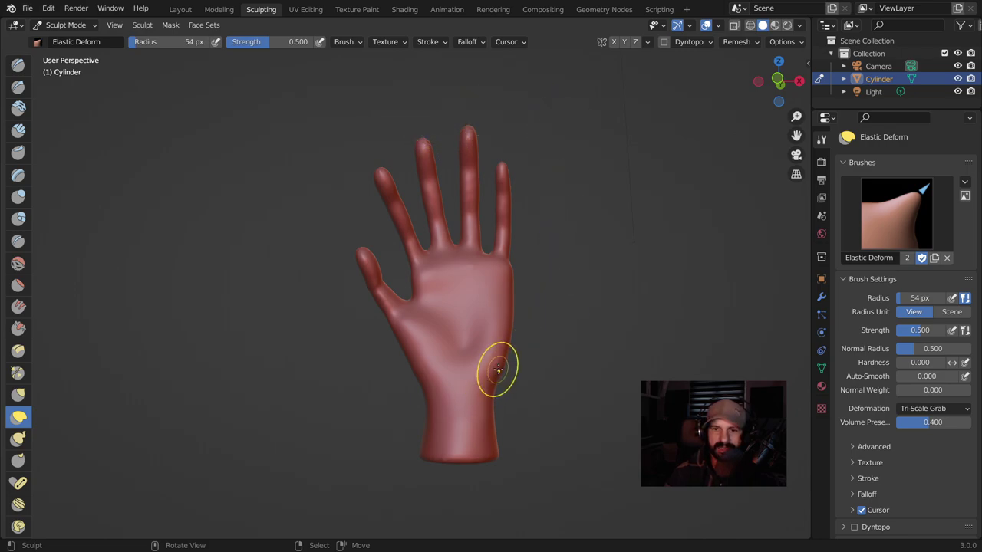
mouse_move(447, 322)
middle_down()
mouse_move(447, 360)
mouse_move(326, 349)
middle_up()
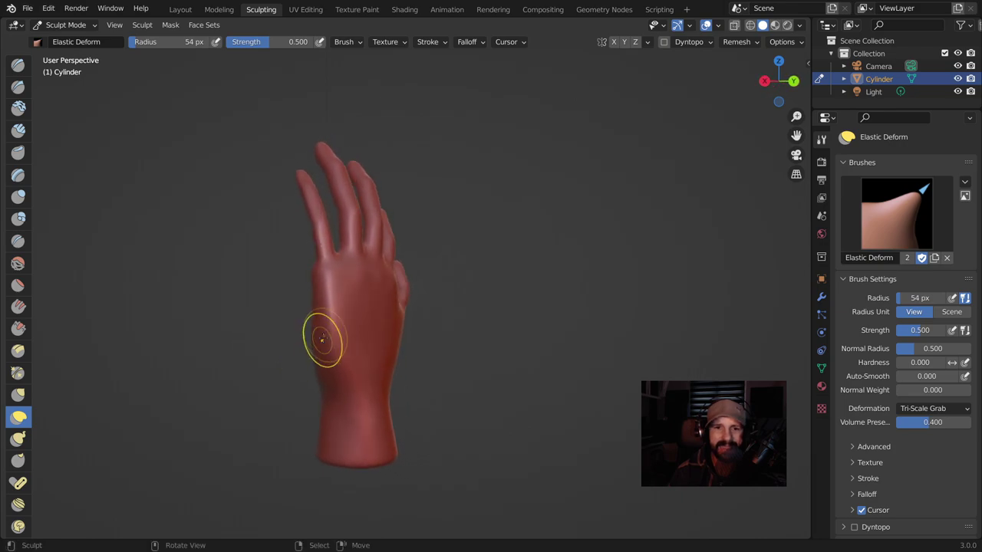
mouse_move(417, 296)
middle_down()
mouse_move(595, 293)
mouse_move(552, 313)
mouse_move(573, 328)
middle_up()
scroll(552, 313, down, 3)
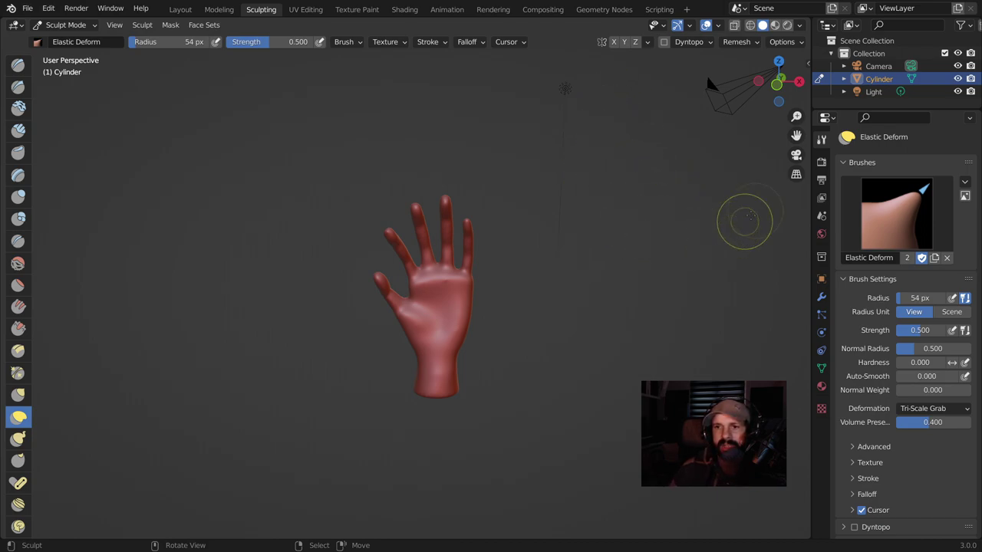
mouse_move(571, 293)
middle_down()
mouse_move(569, 300)
mouse_move(596, 237)
middle_up()
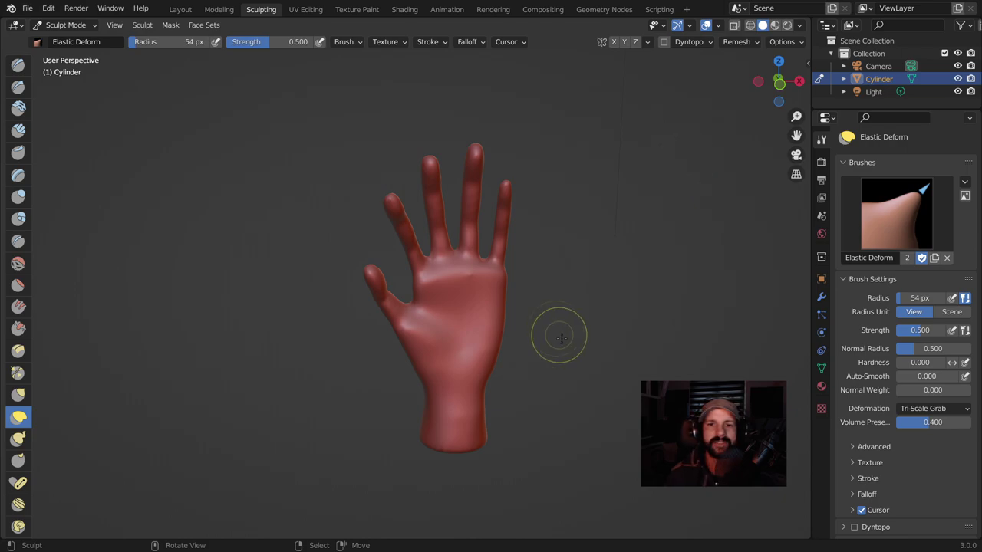
middle_drag(560, 337, 460, 326)
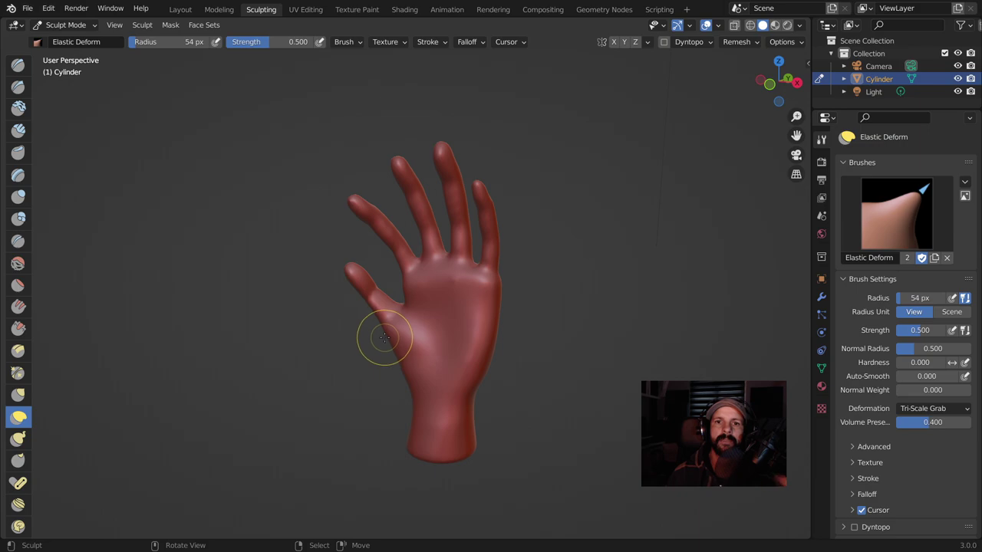
Zoom out and orbit around to view the back of the hand.
scroll(526, 184, up, 6)
scroll(537, 153, up, 3)
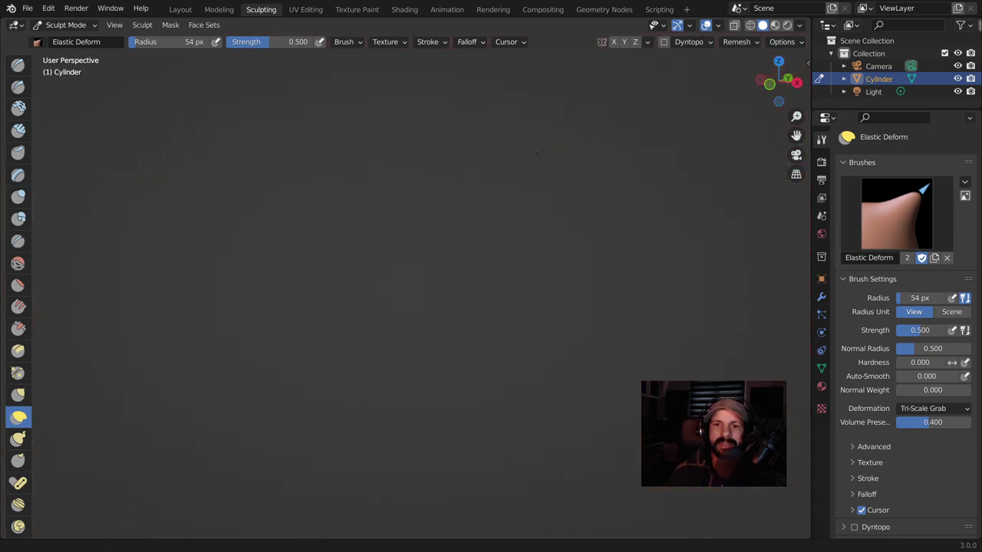
scroll(501, 284, down, 2)
scroll(480, 284, down, 1)
scroll(486, 283, down, 2)
scroll(458, 209, down, 1)
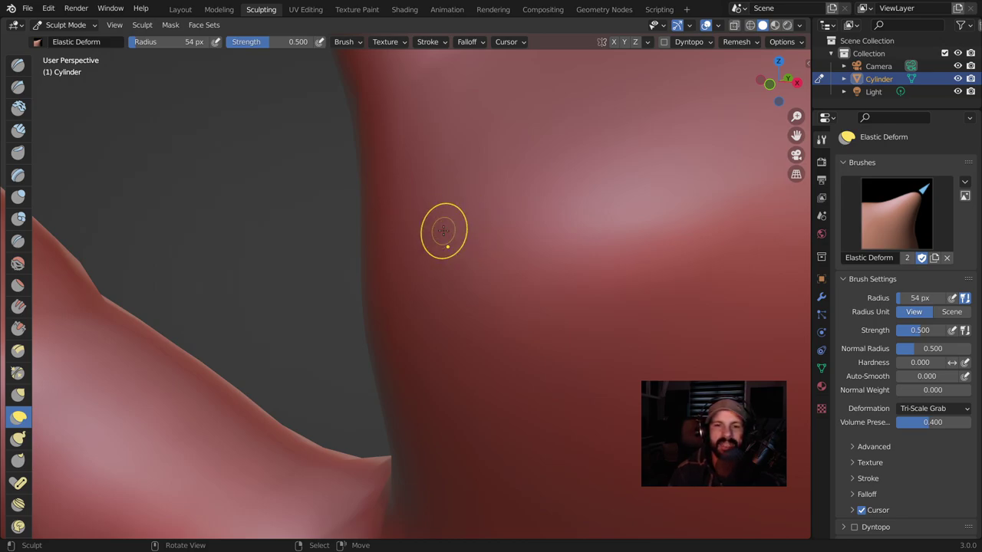
scroll(548, 202, down, 3)
scroll(487, 296, down, 3)
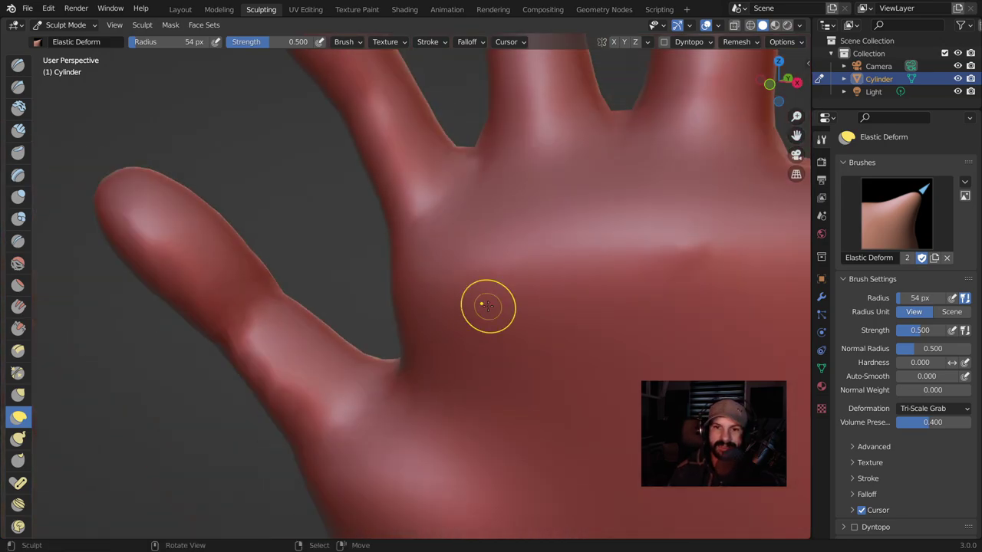
scroll(459, 291, down, 1)
scroll(480, 299, down, 2)
scroll(530, 212, down, 2)
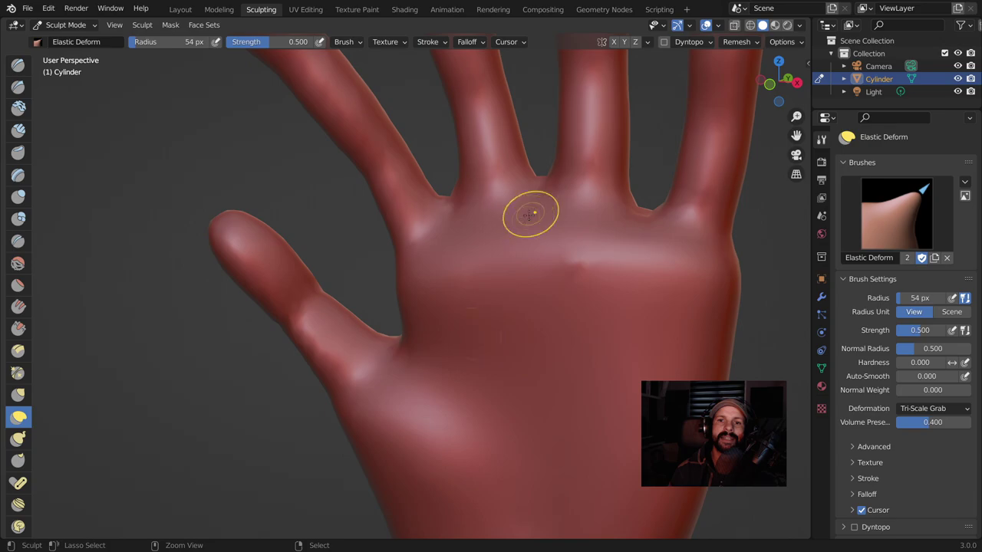
scroll(462, 360, down, 2)
scroll(473, 304, down, 2)
scroll(473, 304, down, 2)
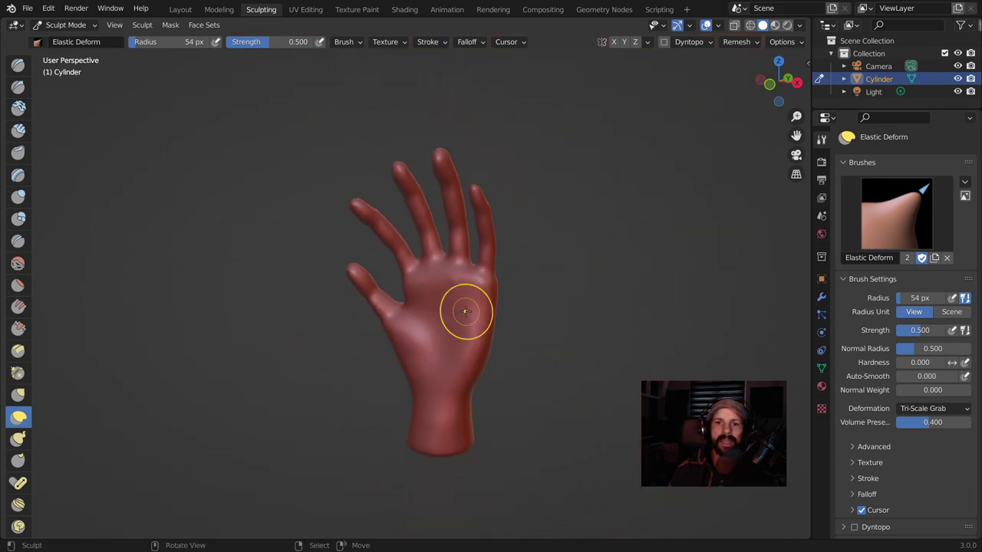
mouse_move(465, 314)
middle_down()
mouse_move(634, 298)
mouse_move(353, 303)
middle_up()
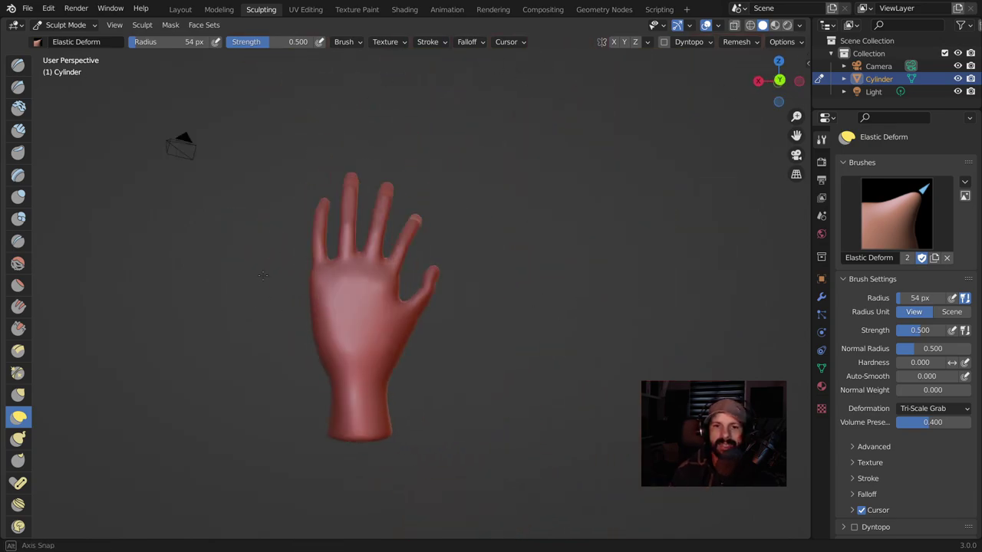
mouse_move(353, 302)
middle_down()
mouse_move(560, 307)
mouse_move(532, 267)
mouse_move(532, 217)
mouse_move(562, 80)
middle_up()
Set the Elastic Deform radius to 186 px, then turn the hand upright.
key(f)
click(506, 279)
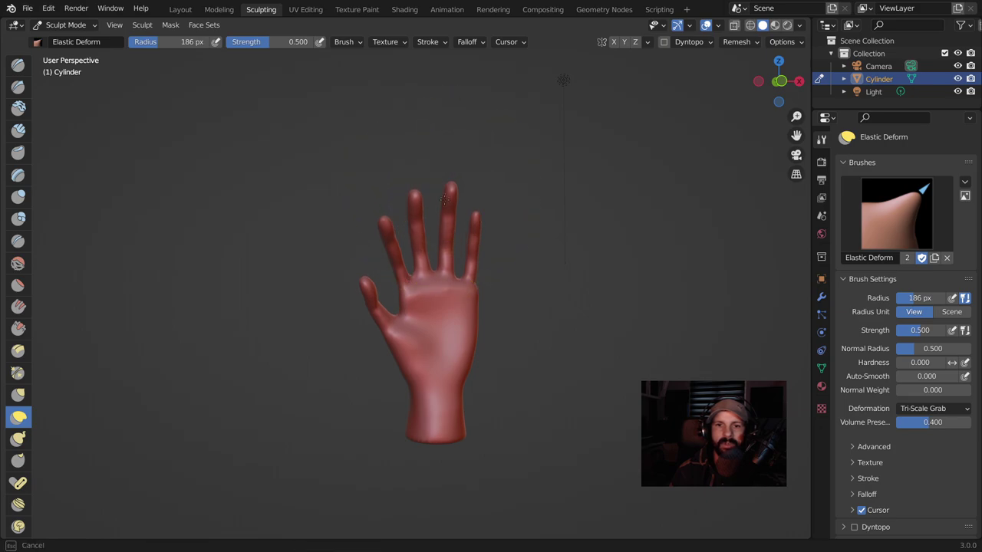
mouse_move(515, 197)
middle_down()
mouse_move(506, 287)
mouse_move(516, 305)
middle_up()
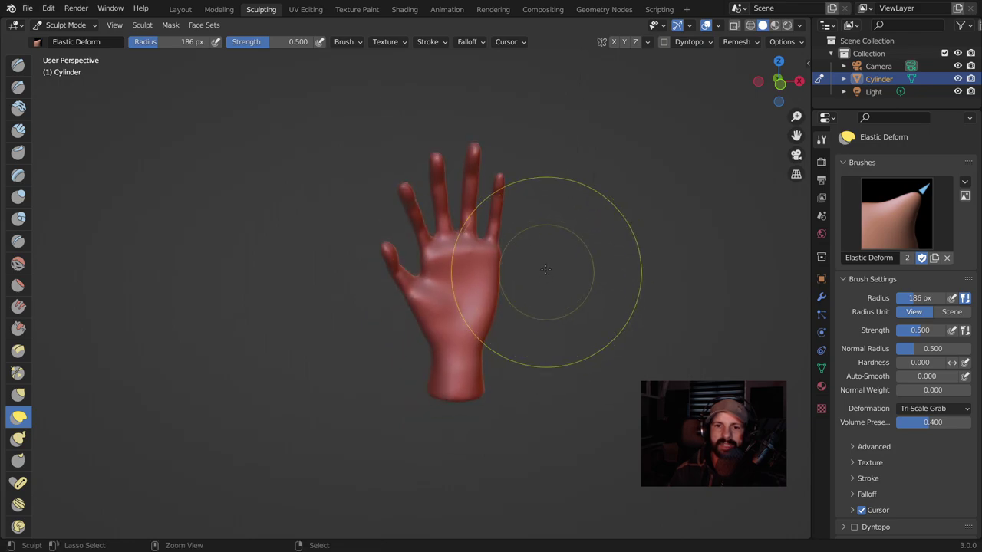
middle_drag(516, 304, 583, 199)
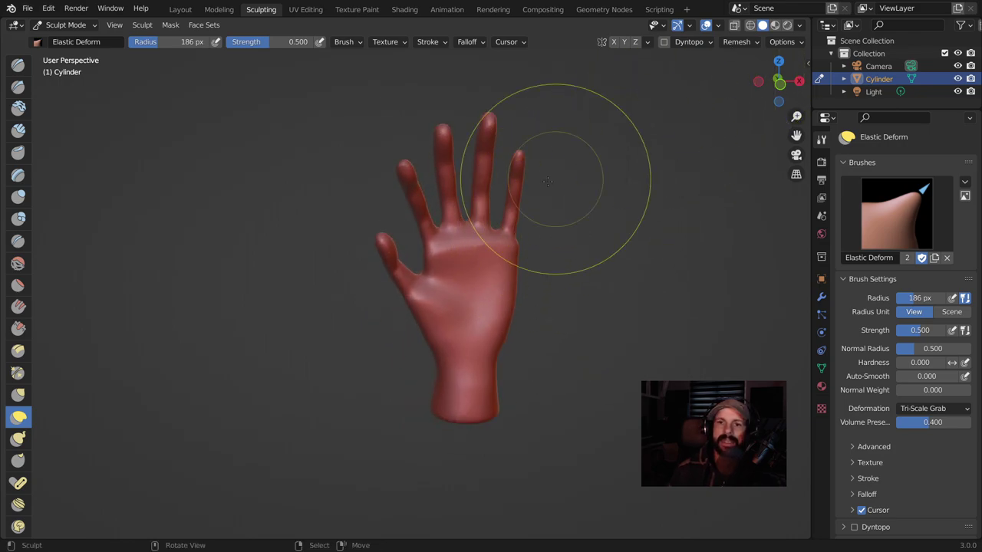
Use the Crease brush at a 36 px radius to carve the thumb–index web.
click(738, 41)
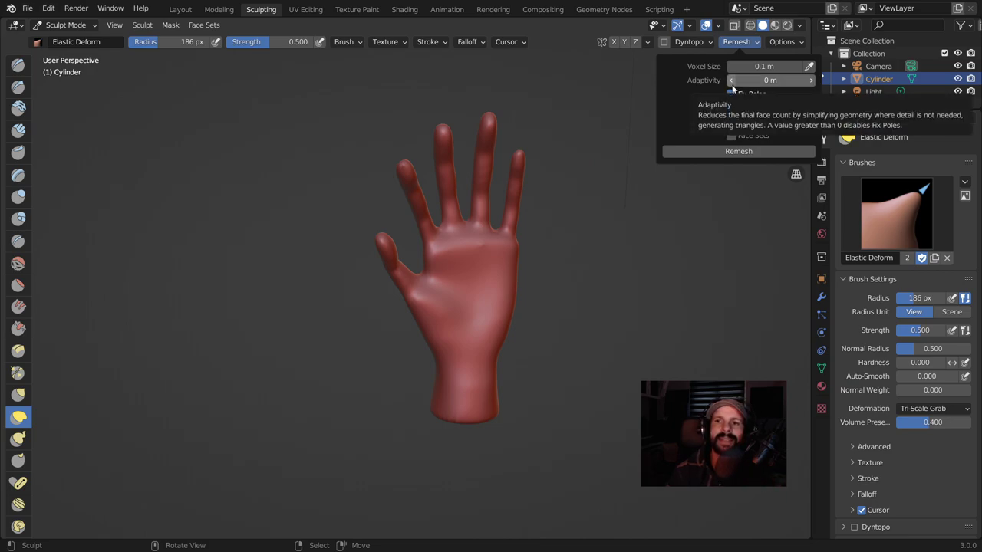
scroll(500, 209, up, 5)
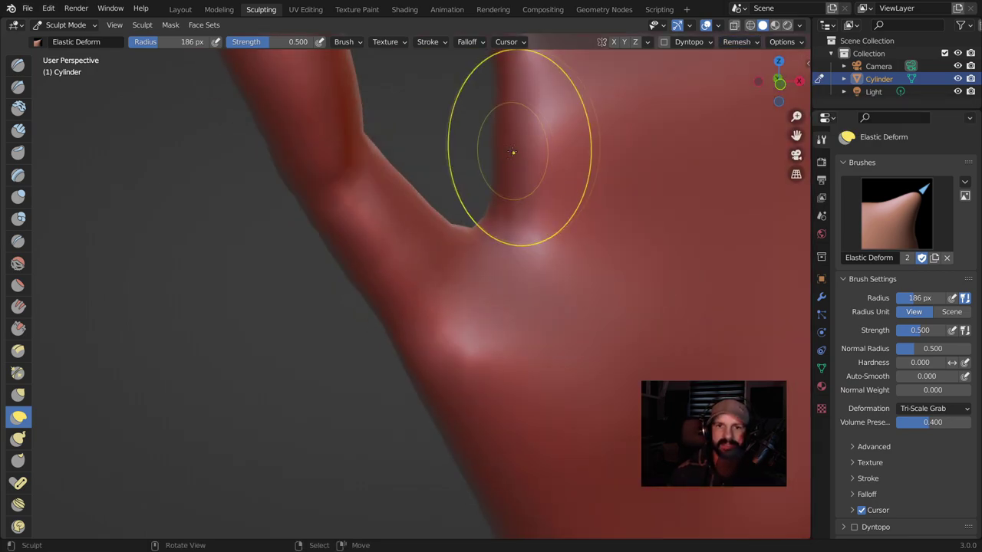
click(18, 241)
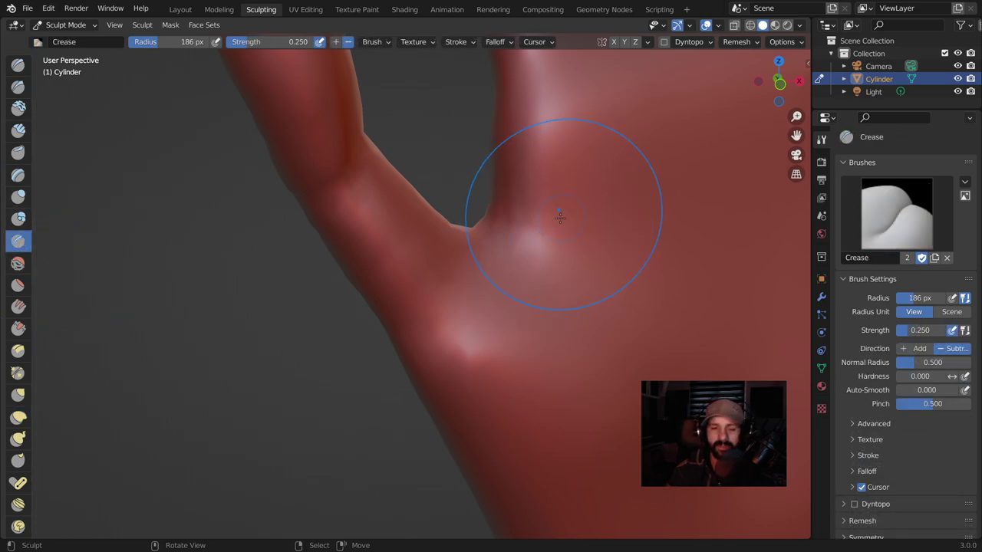
key(f)
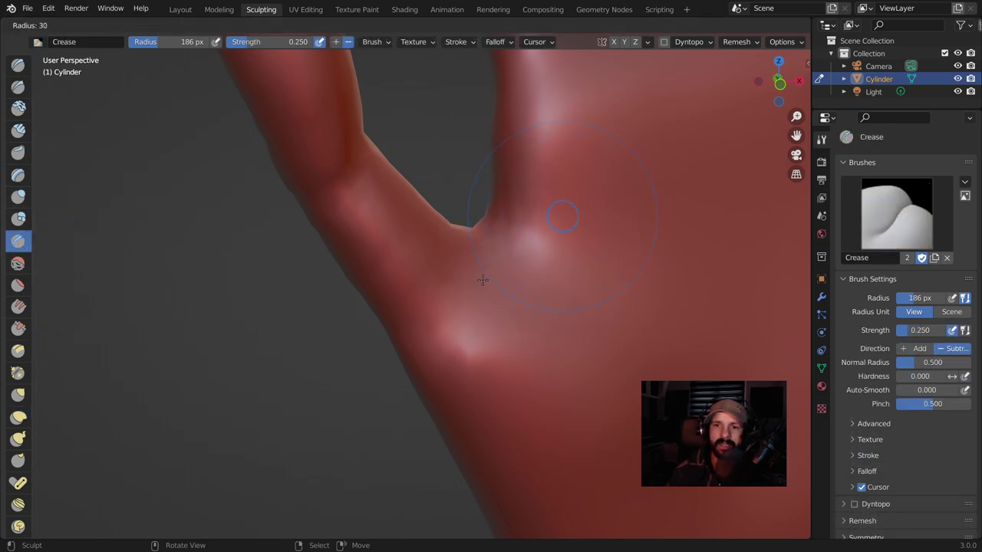
click(490, 278)
drag(458, 283, 410, 330)
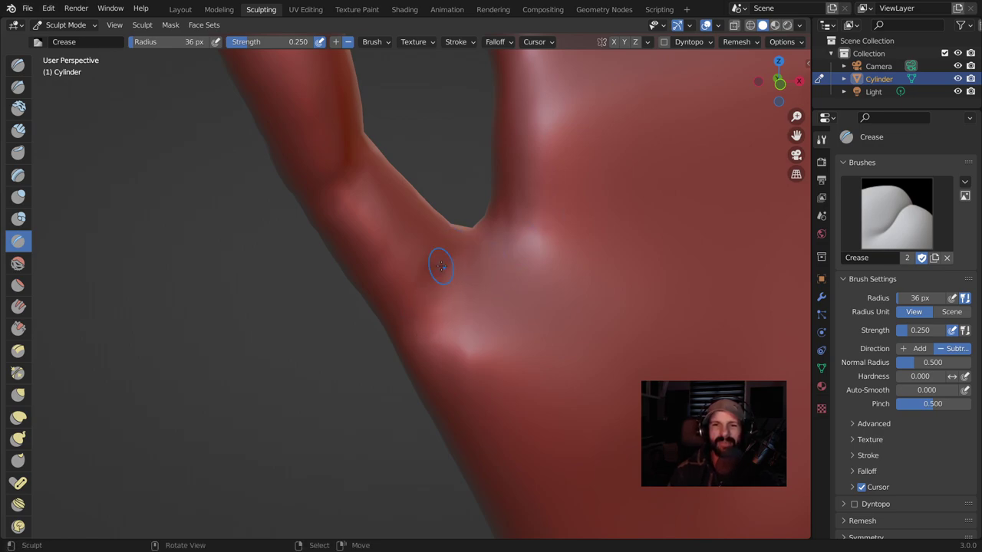
scroll(451, 262, down, 2)
scroll(461, 268, down, 2)
scroll(467, 275, down, 2)
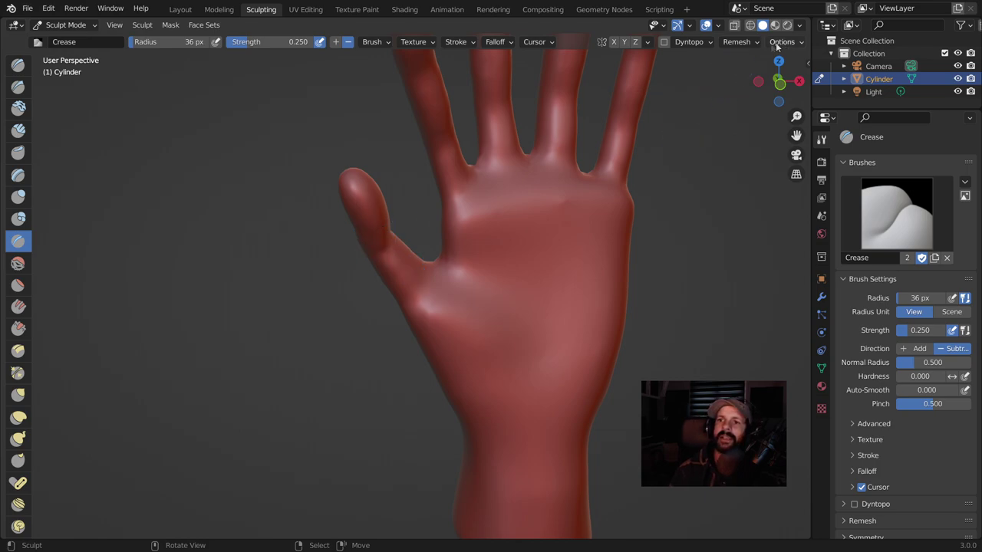
Lower the Remesh voxel size to 0.093 m, then 0.089 m.
click(754, 43)
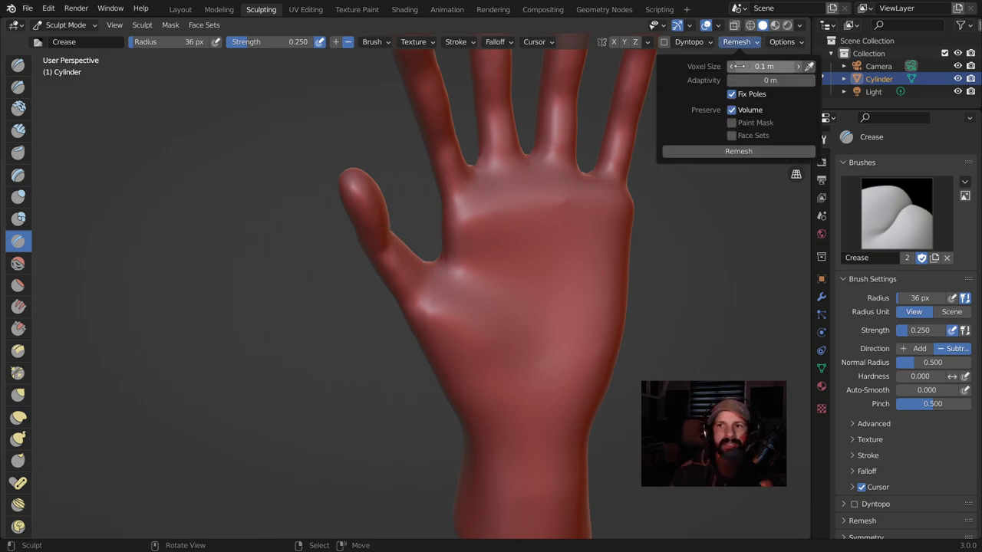
click(731, 68)
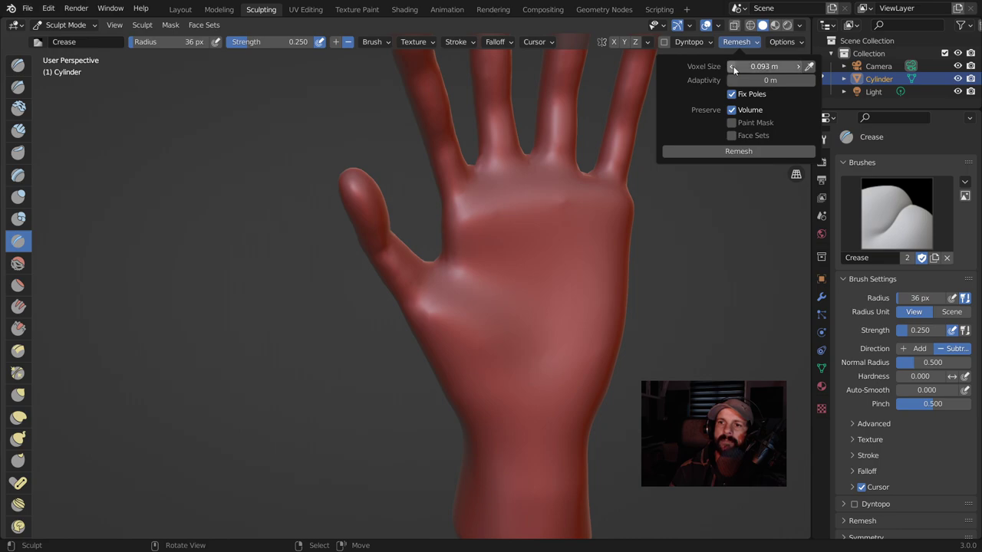
click(731, 67)
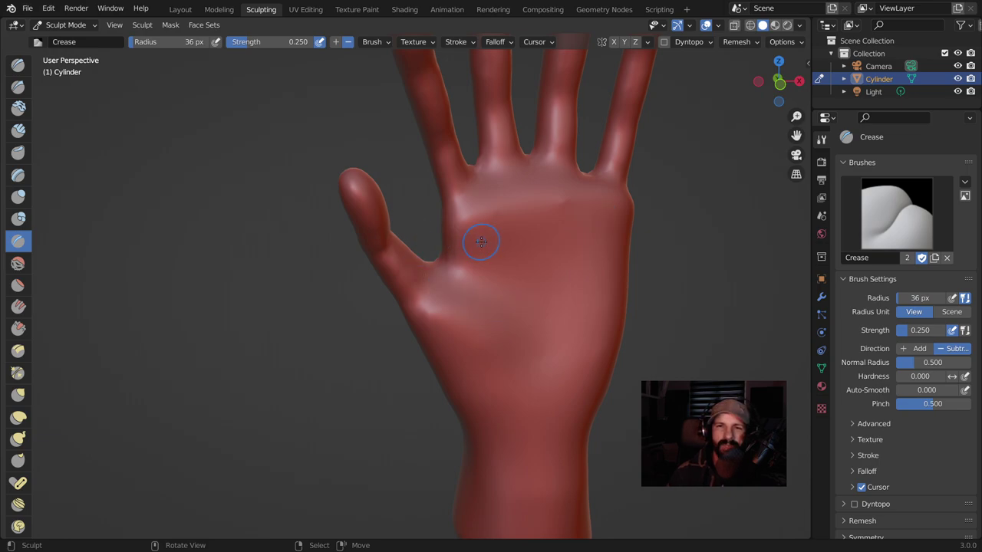
click(754, 43)
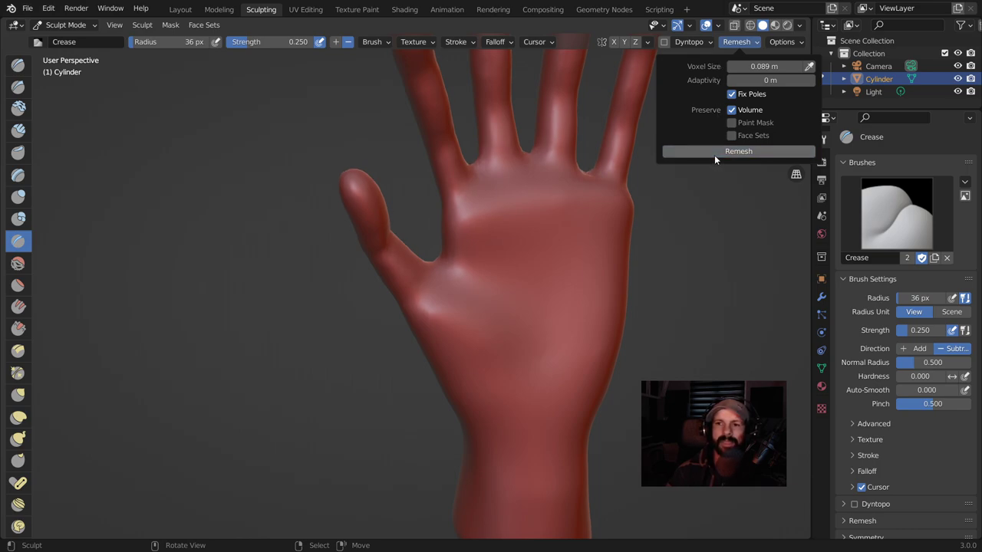
mouse_move(622, 152)
middle_down()
mouse_move(613, 200)
mouse_move(581, 227)
middle_up()
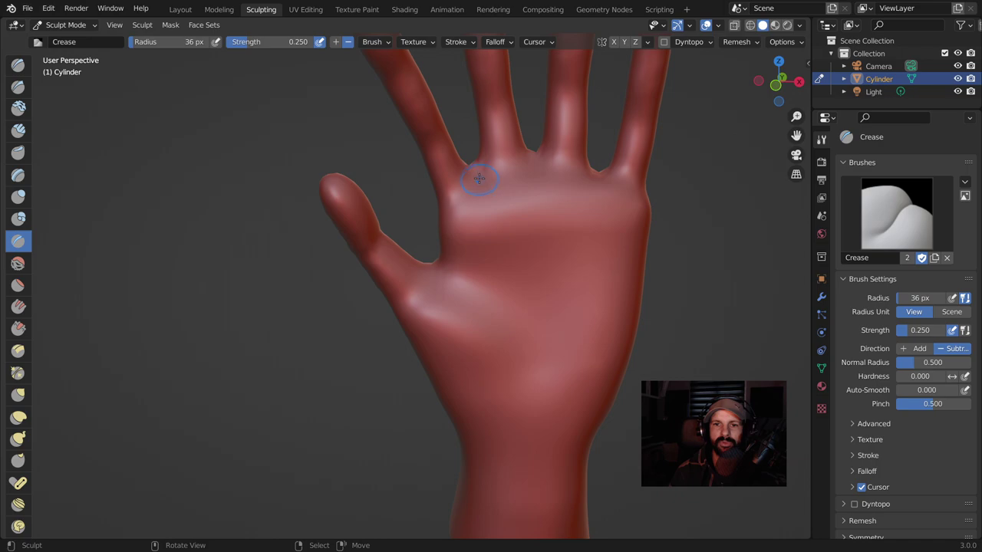
Carve and deepen creases across the upper palm below the fingers.
mouse_move(486, 212)
mouse_down()
mouse_move(475, 168)
mouse_move(535, 157)
mouse_move(536, 208)
mouse_move(587, 219)
mouse_up()
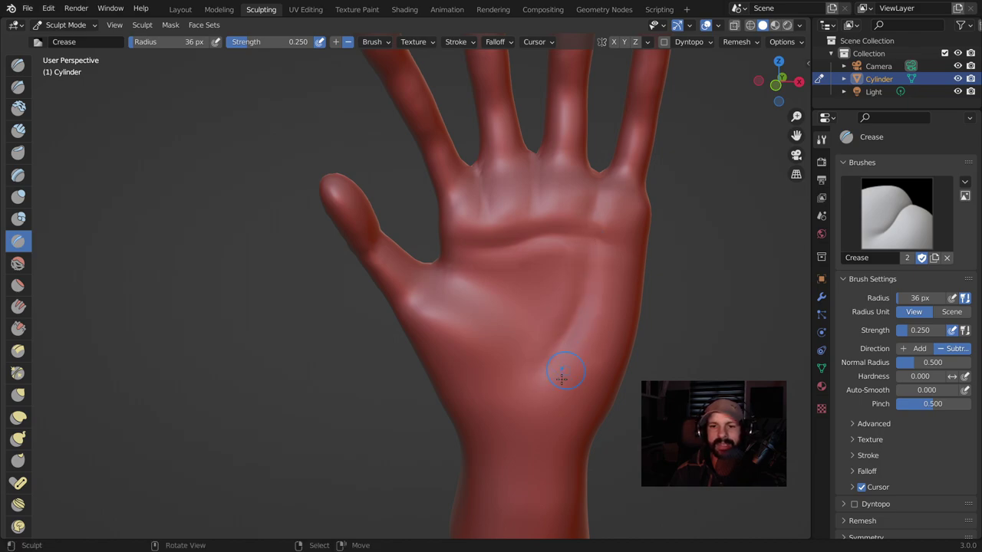
middle_drag(565, 369, 523, 329)
drag(476, 377, 522, 330)
drag(503, 273, 431, 222)
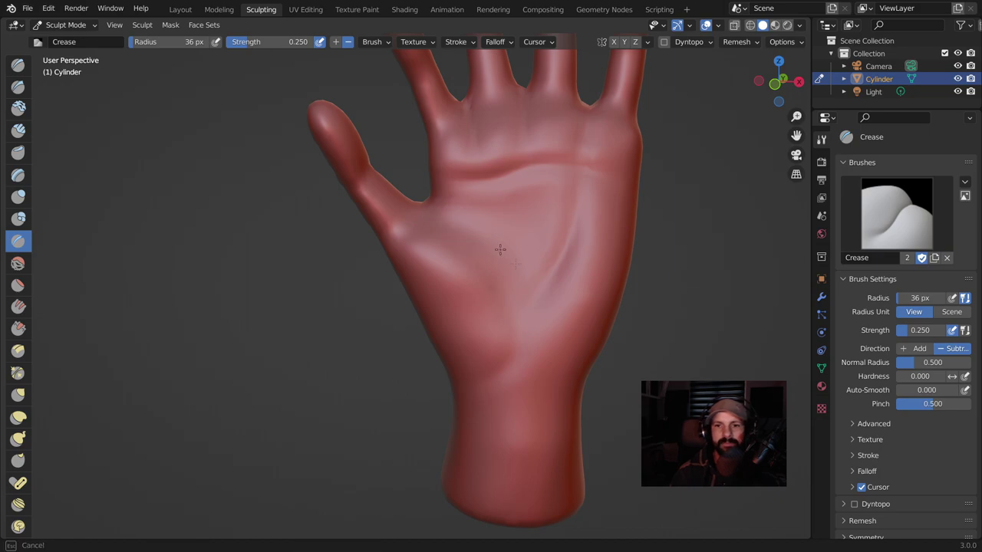
mouse_move(519, 272)
mouse_down()
mouse_move(418, 195)
mouse_move(460, 218)
mouse_up()
drag(483, 230, 510, 310)
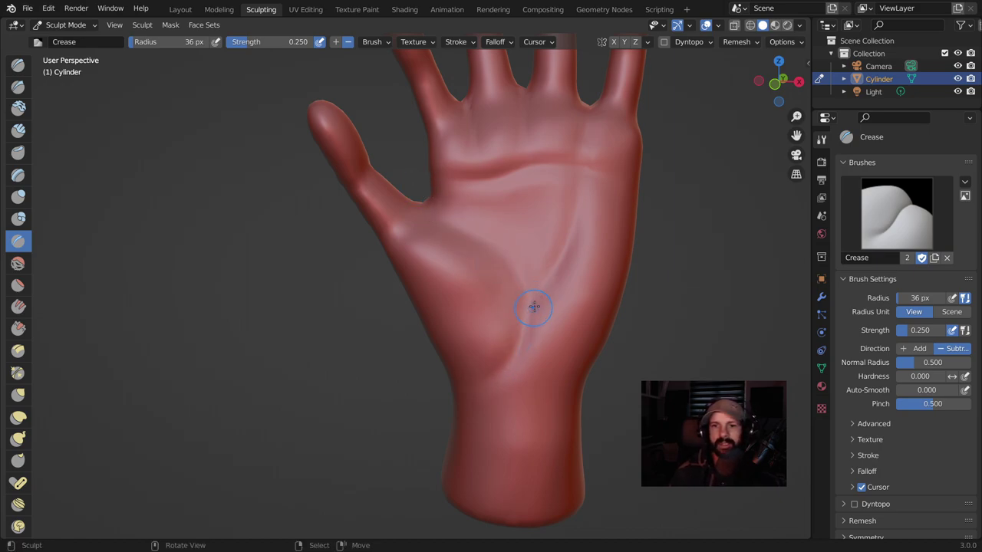
drag(476, 206, 468, 212)
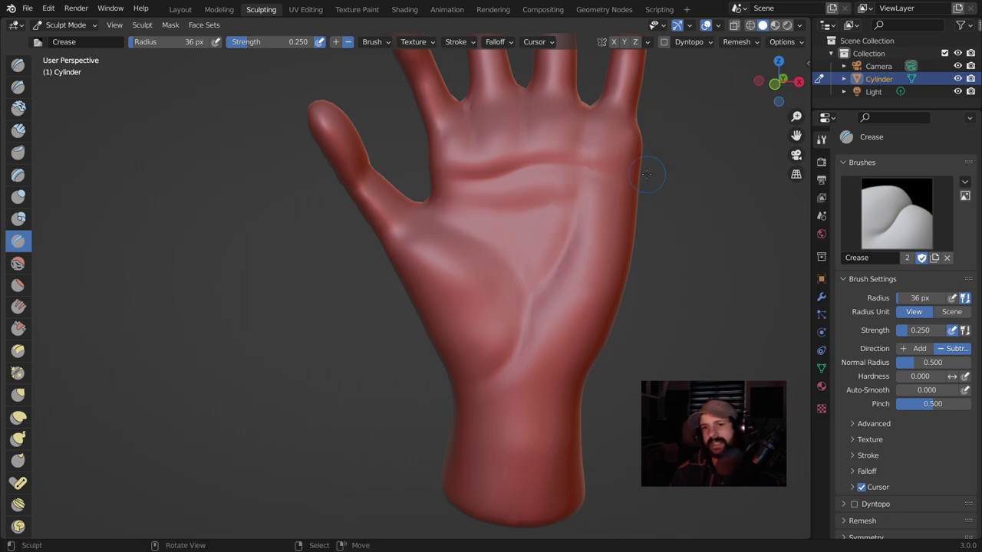
Add a diagonal palm crease, a thumb-base crease and one on the lower palm.
mouse_move(586, 229)
middle_down()
mouse_move(587, 274)
mouse_move(541, 206)
middle_up()
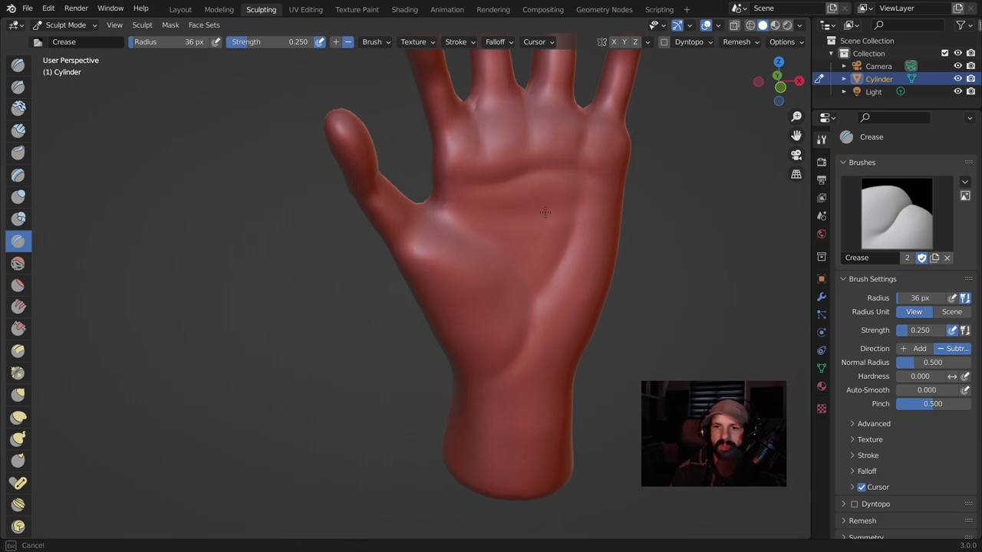
drag(560, 234, 546, 278)
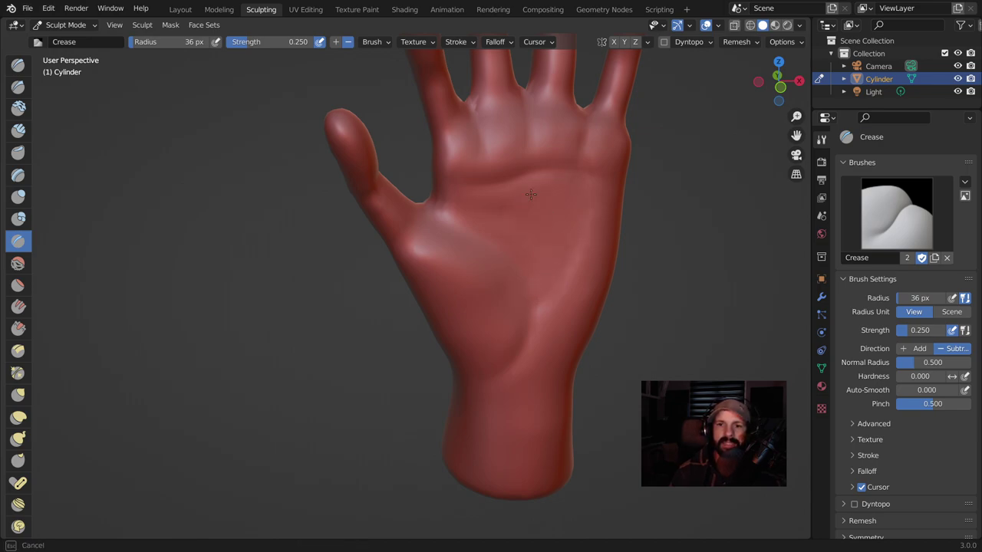
drag(501, 185, 460, 196)
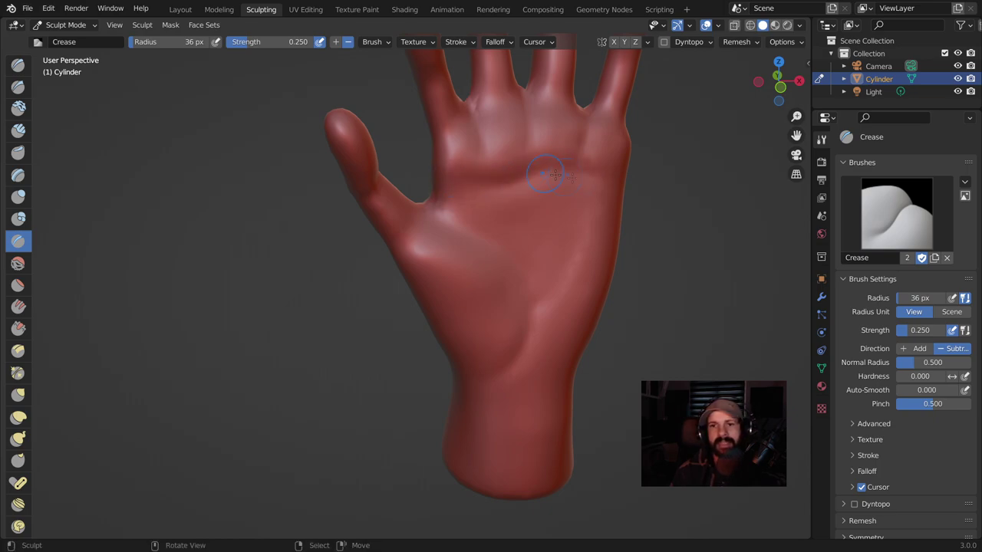
mouse_move(549, 297)
mouse_down()
mouse_move(543, 313)
mouse_move(511, 274)
mouse_up()
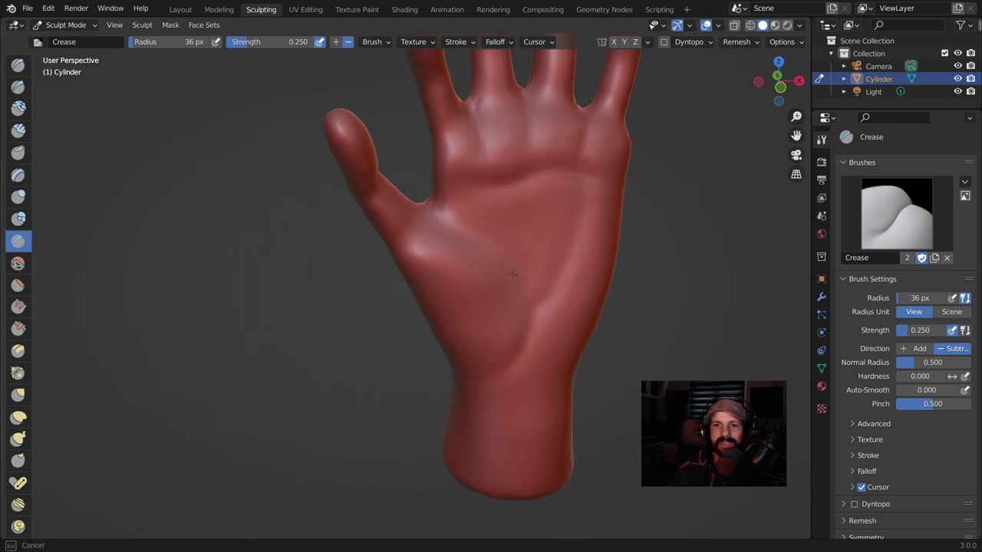
mouse_move(522, 288)
middle_down()
mouse_move(514, 247)
mouse_move(452, 259)
middle_up()
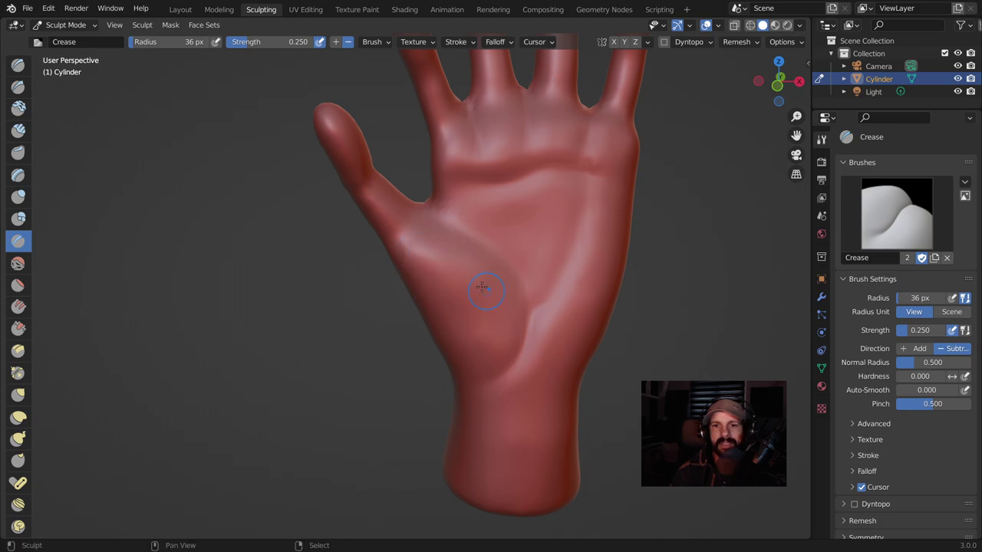
middle_drag(524, 280, 483, 340)
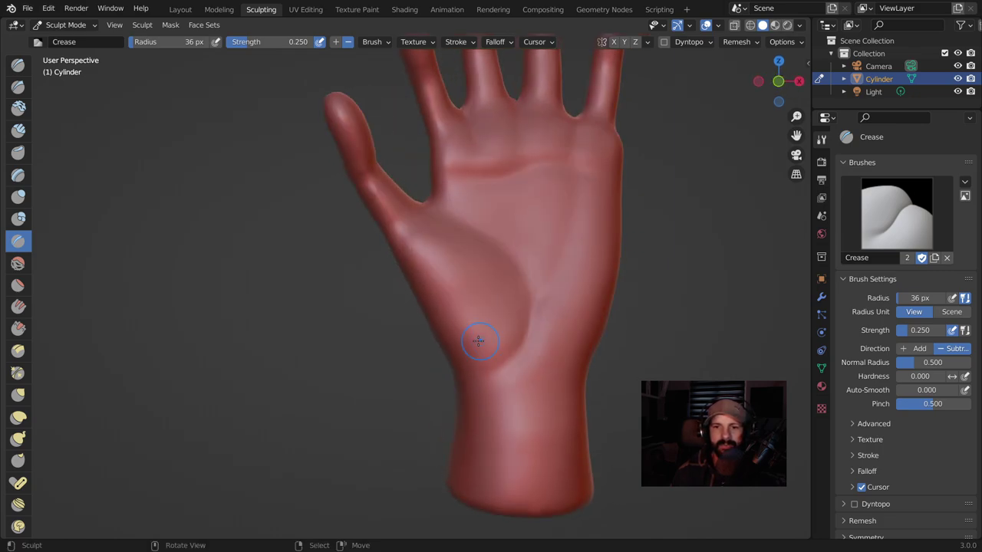
Inflate the mid-palm at 101 px and the thumb-base pad at 34 px.
click(18, 196)
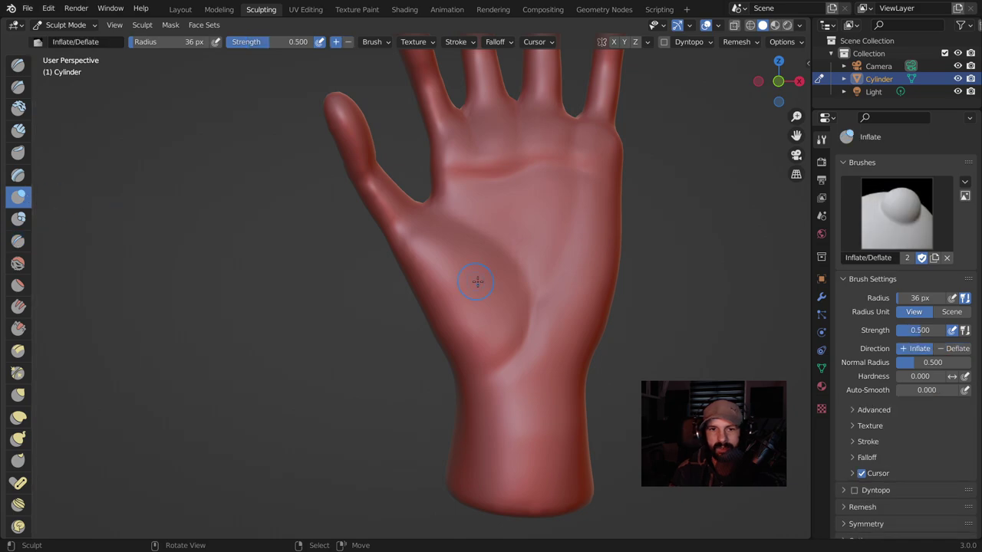
key(f)
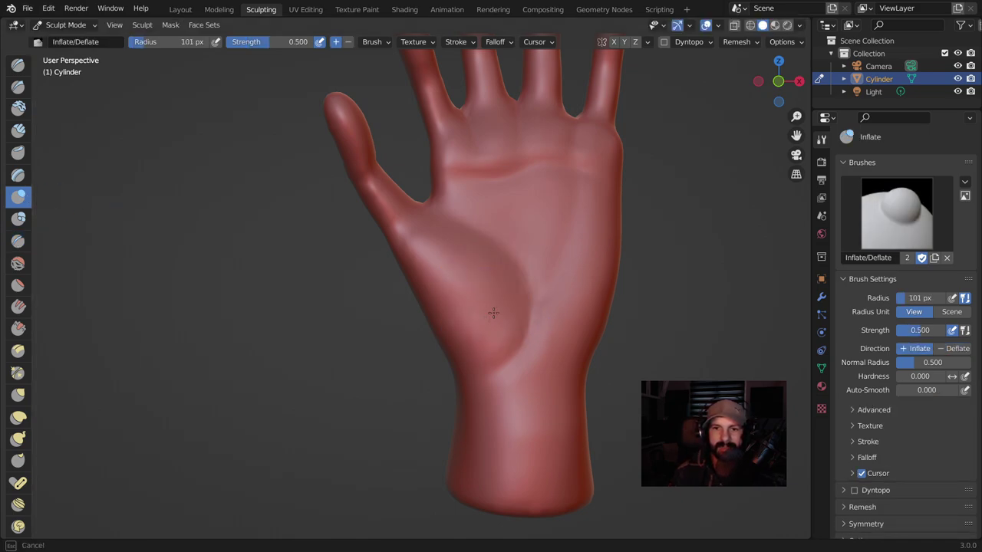
click(500, 322)
drag(442, 236, 502, 285)
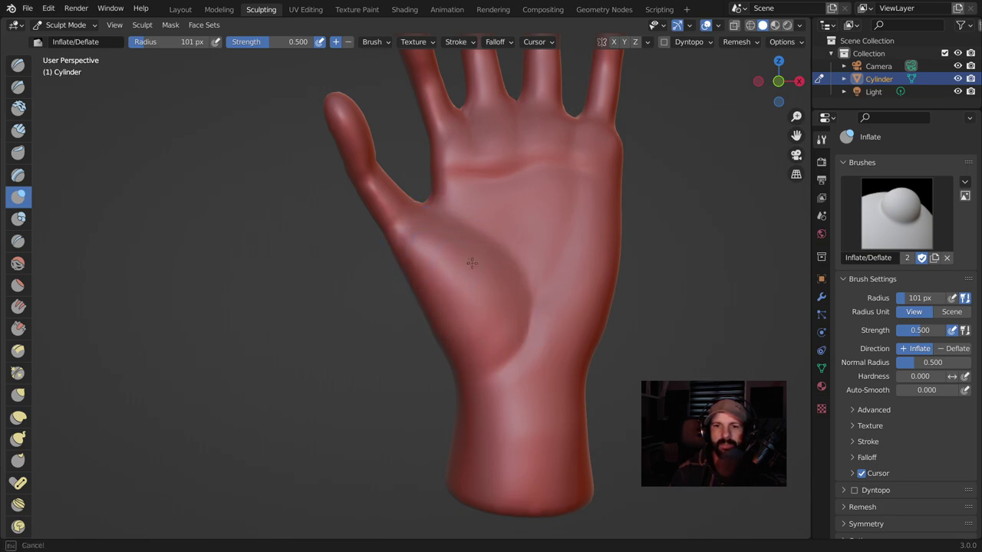
key(f)
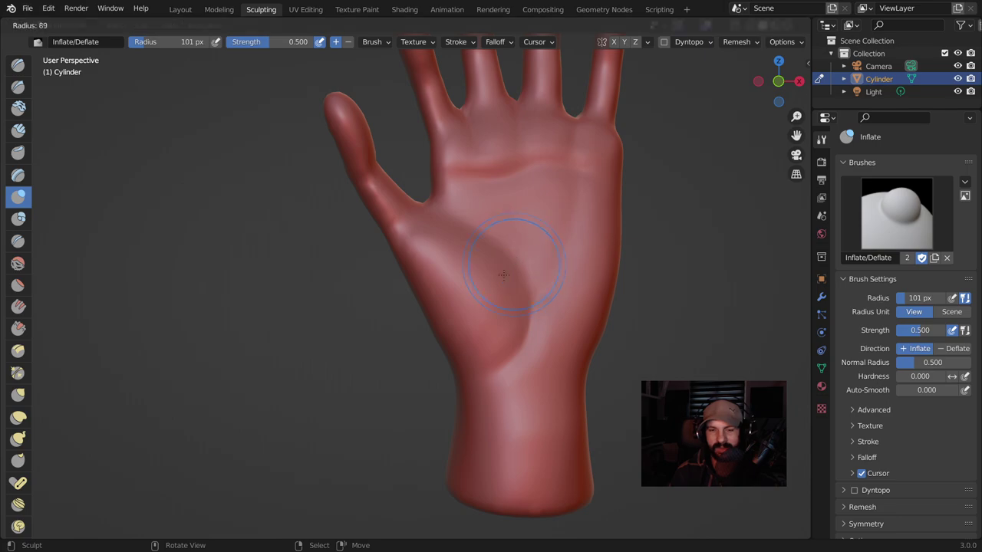
click(472, 320)
mouse_move(468, 243)
mouse_down()
mouse_move(486, 209)
mouse_move(535, 192)
mouse_up()
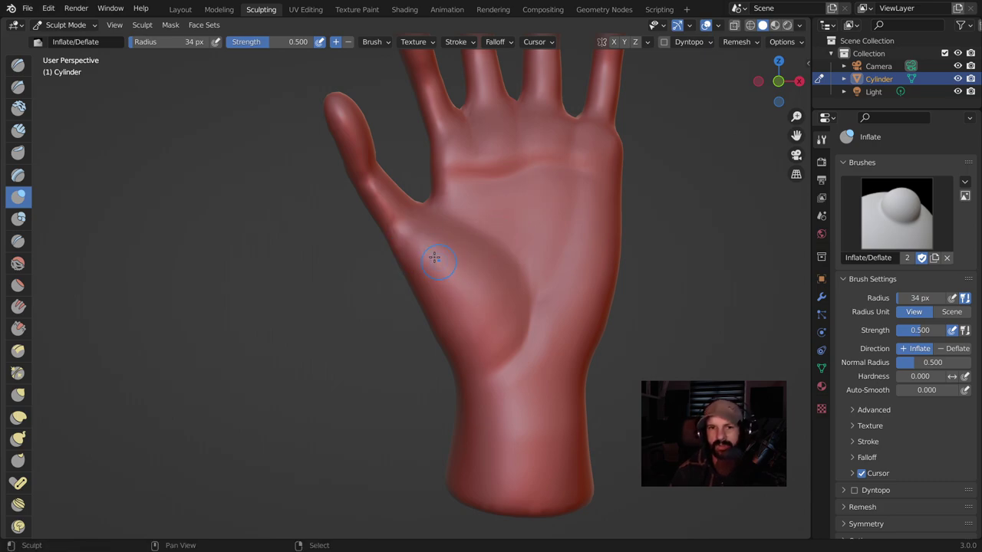
Set the Inflate/Deflate radius to 86 px and swell the hand's side near the thumb.
middle_drag(468, 291, 428, 296)
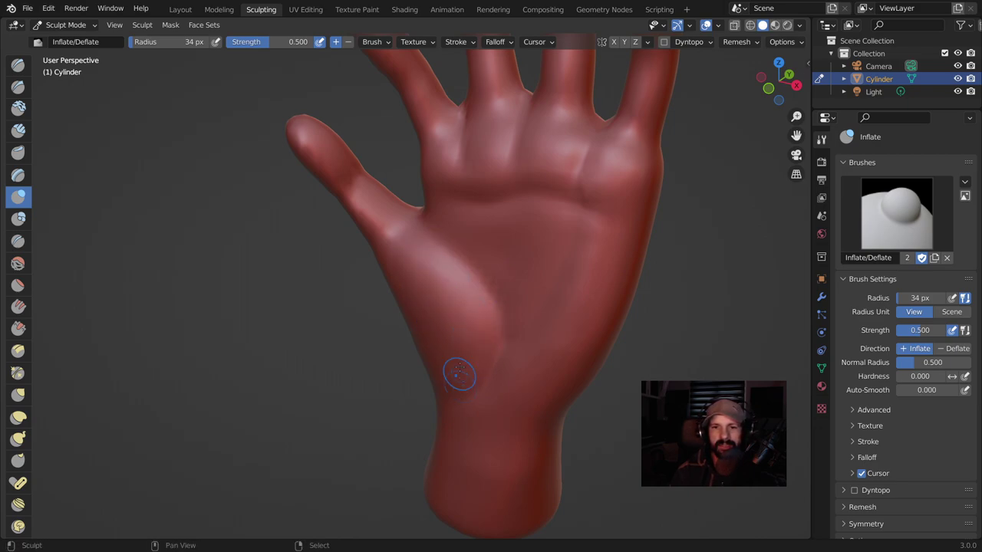
middle_drag(441, 240, 471, 300)
scroll(471, 299, up, 3)
mouse_move(483, 225)
middle_down()
mouse_move(474, 278)
mouse_move(671, 237)
middle_up()
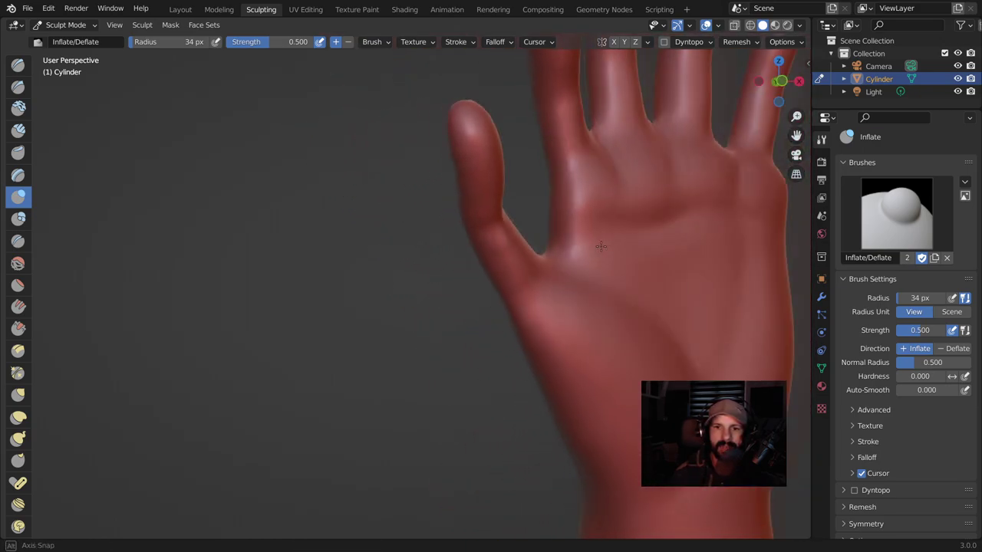
mouse_move(413, 286)
middle_down()
mouse_move(483, 261)
mouse_move(477, 272)
middle_up()
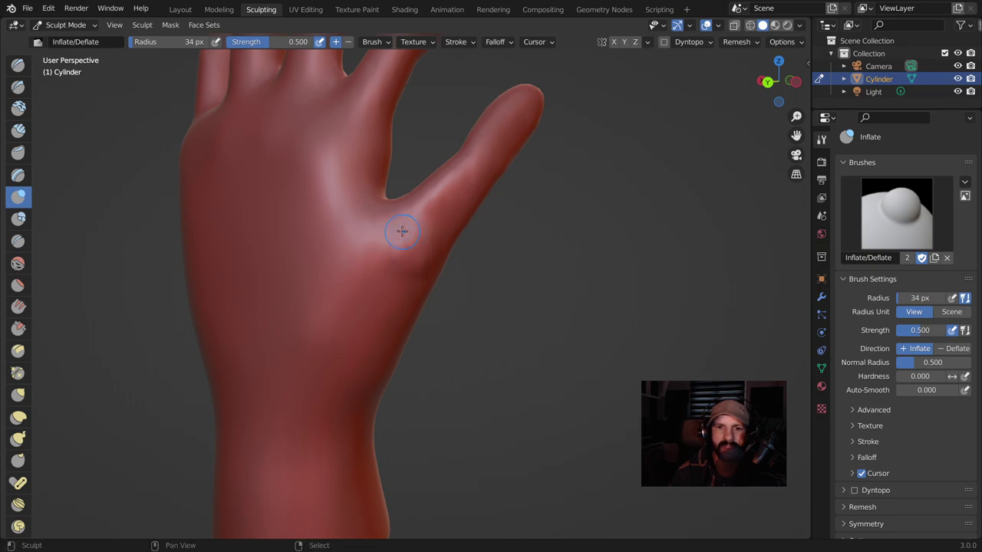
key(f)
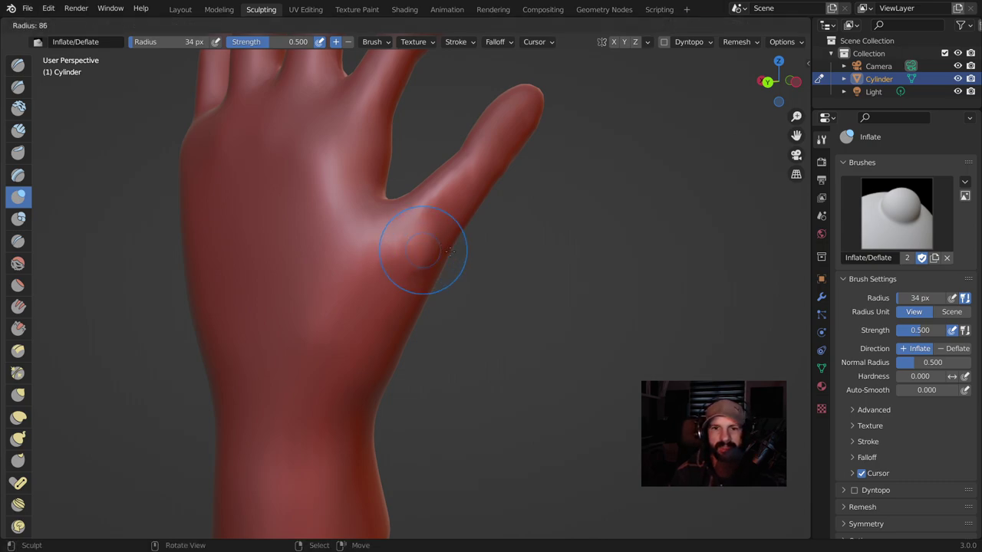
click(450, 250)
click(415, 255)
middle_drag(415, 254, 438, 270)
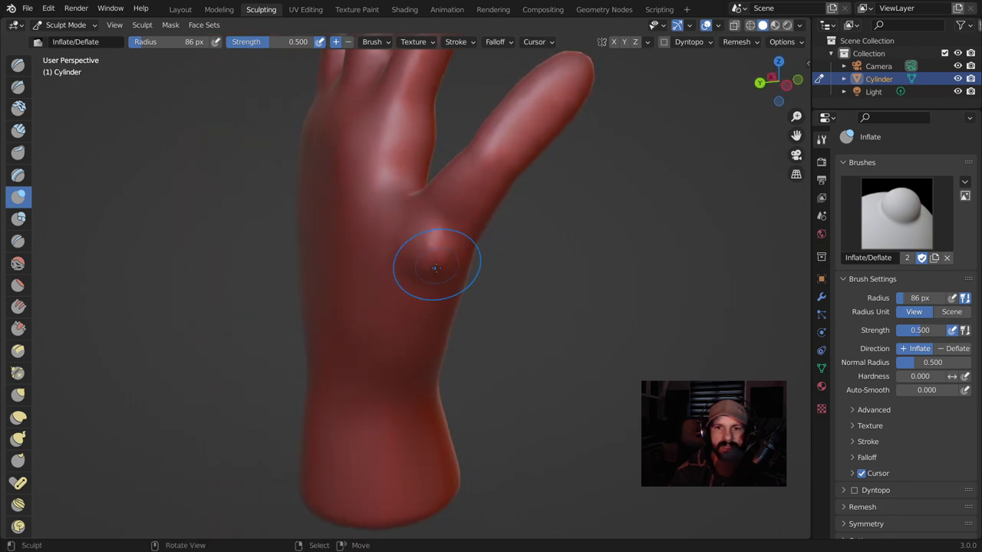
Orbit to view the hand edge-on and return to the Elastic Deform brush.
middle_drag(457, 243, 437, 285)
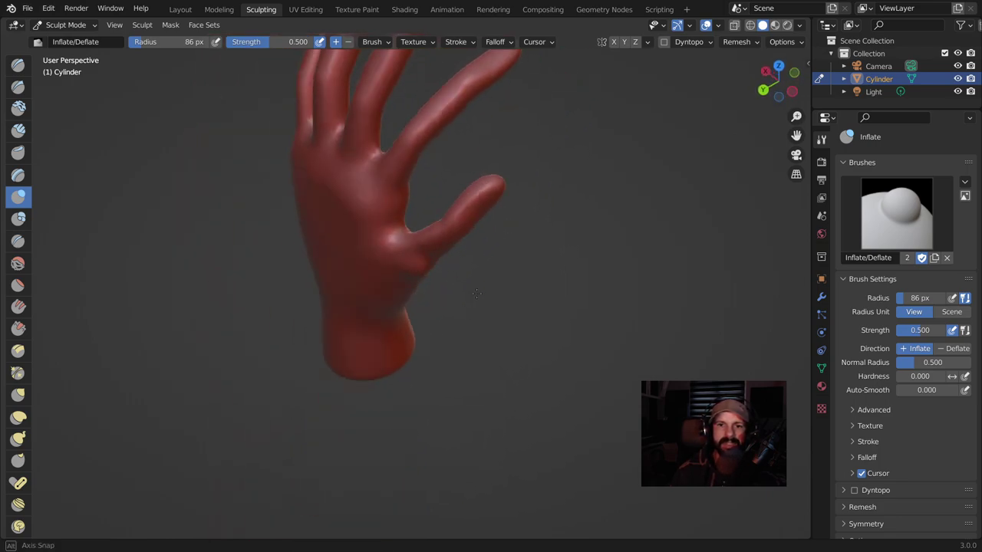
middle_drag(437, 284, 458, 229)
scroll(458, 229, up, 3)
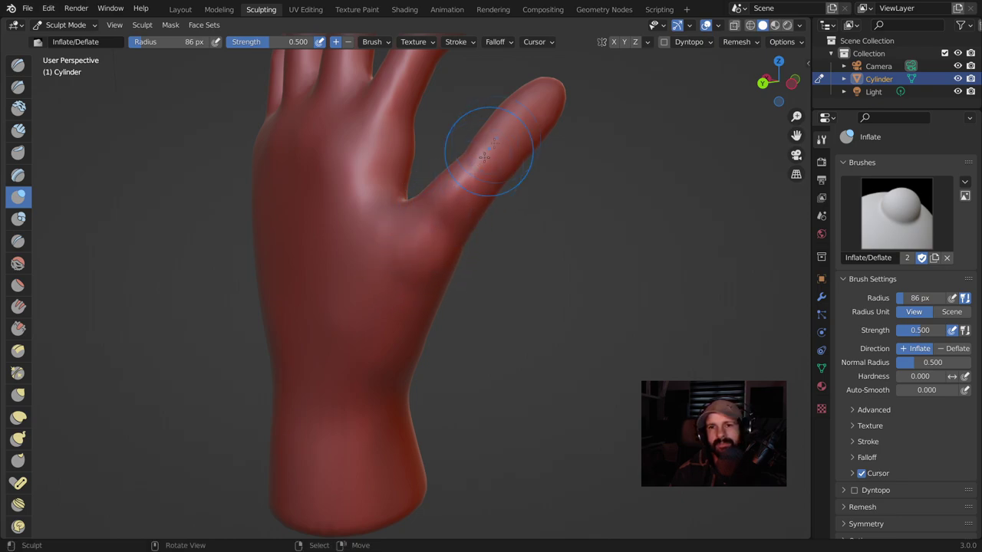
mouse_move(502, 147)
middle_down()
mouse_move(466, 223)
mouse_move(484, 219)
mouse_move(434, 180)
mouse_move(449, 230)
mouse_move(445, 220)
mouse_move(537, 259)
middle_up()
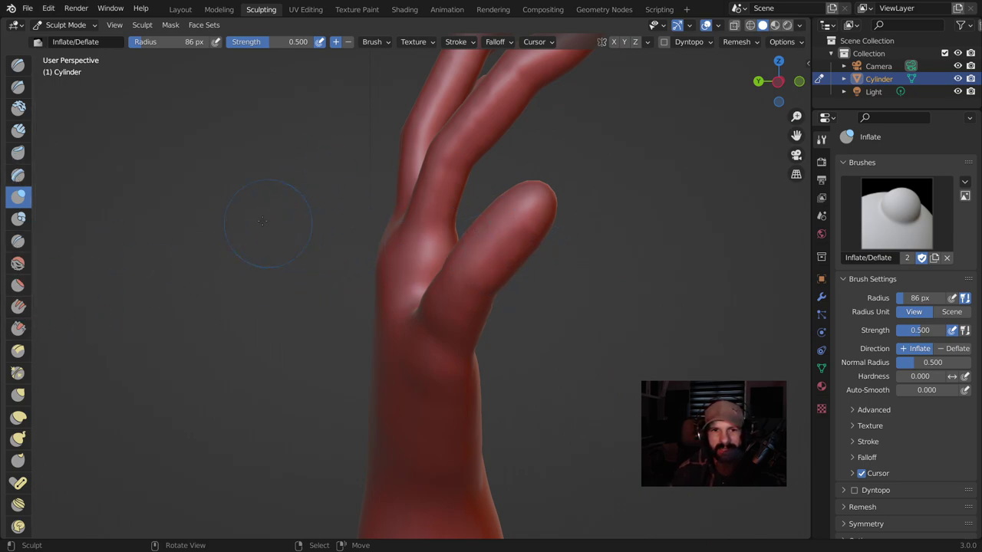
mouse_move(19, 434)
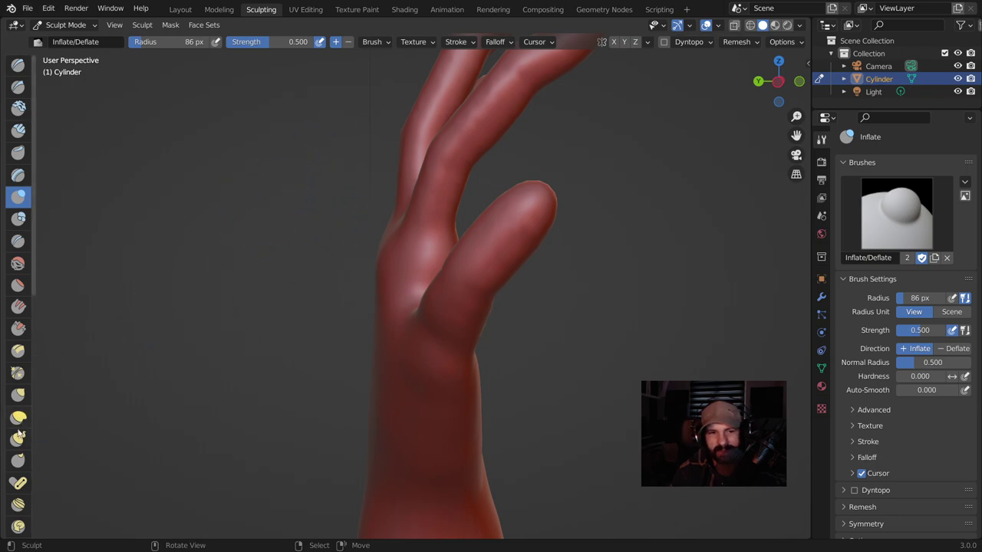
click(20, 419)
Pull and push the thumb into a new shape with Elastic Deform strokes from several angles.
middle_drag(585, 279, 421, 219)
mouse_move(421, 219)
mouse_down()
mouse_move(432, 227)
mouse_move(428, 214)
mouse_up()
mouse_move(510, 241)
middle_down()
mouse_move(479, 203)
mouse_move(407, 181)
mouse_move(670, 281)
mouse_move(624, 280)
middle_up()
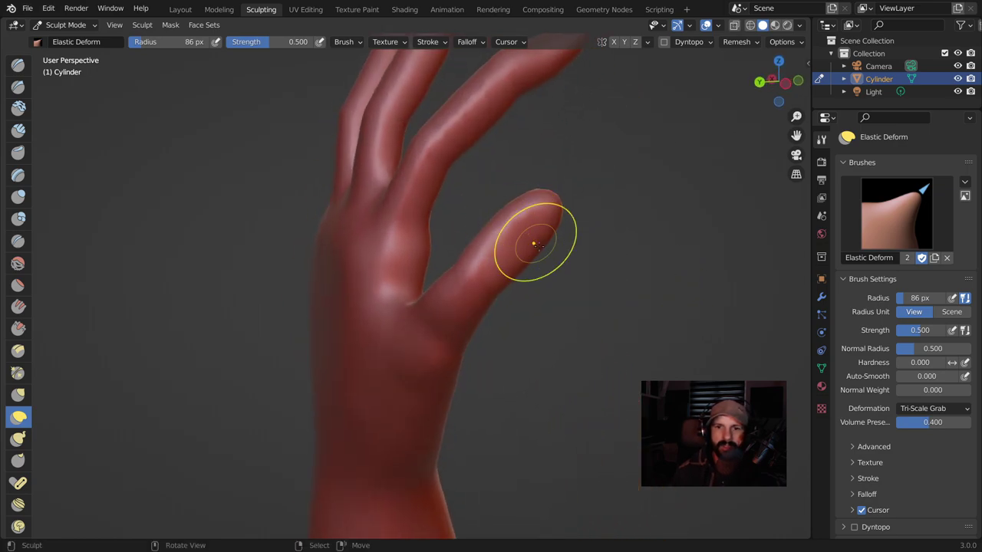
middle_drag(501, 238, 555, 278)
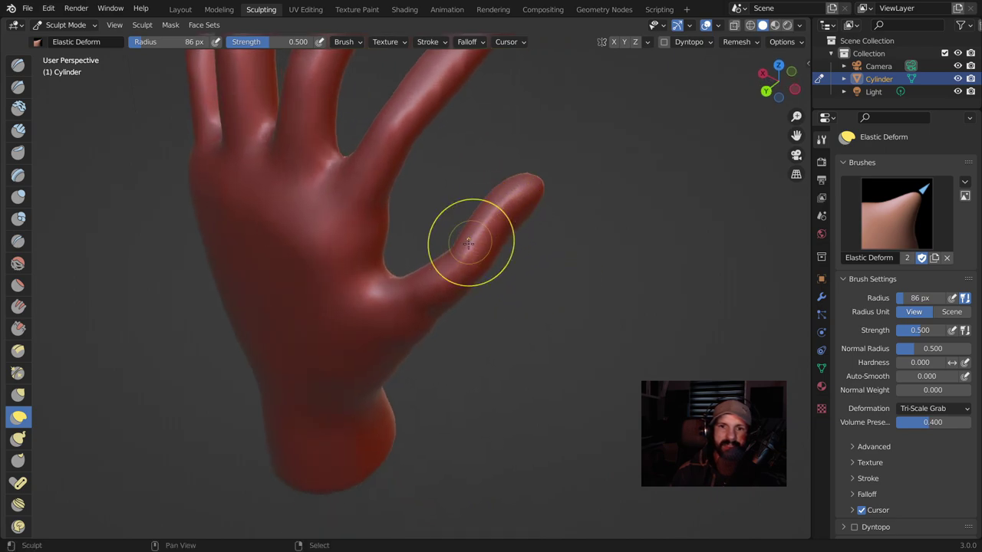
middle_drag(464, 241, 382, 180)
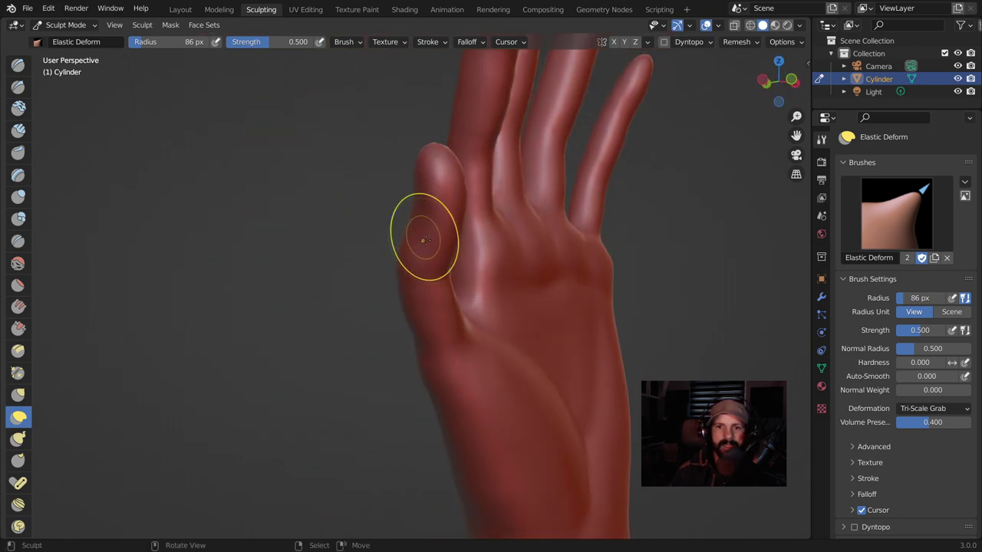
drag(382, 180, 391, 243)
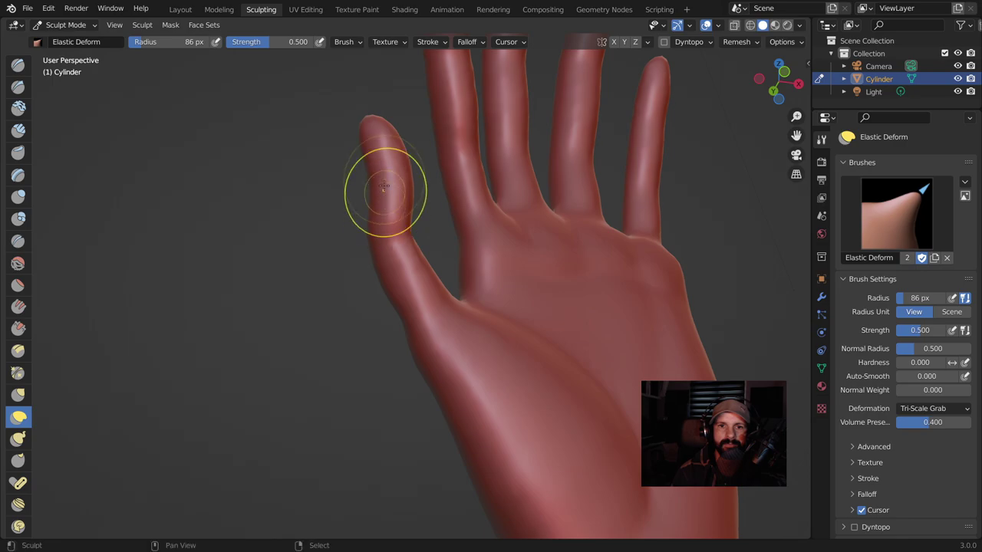
scroll(411, 274, up, 3)
mouse_move(411, 274)
middle_down()
mouse_move(408, 377)
mouse_move(471, 284)
mouse_move(427, 296)
middle_up()
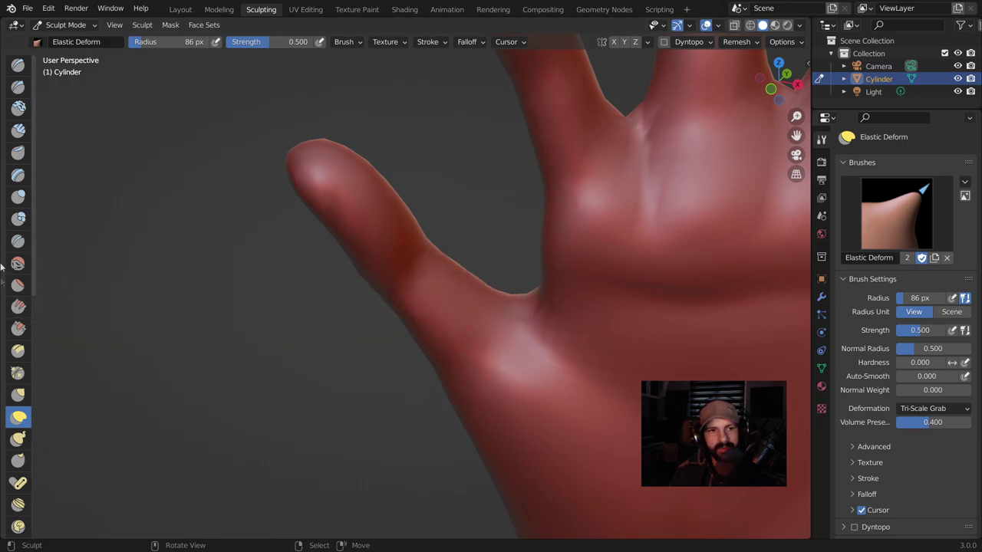
click(19, 197)
Orbit and zoom in to frame the open hand's thumb and palm from the front.
middle_drag(160, 212, 469, 329)
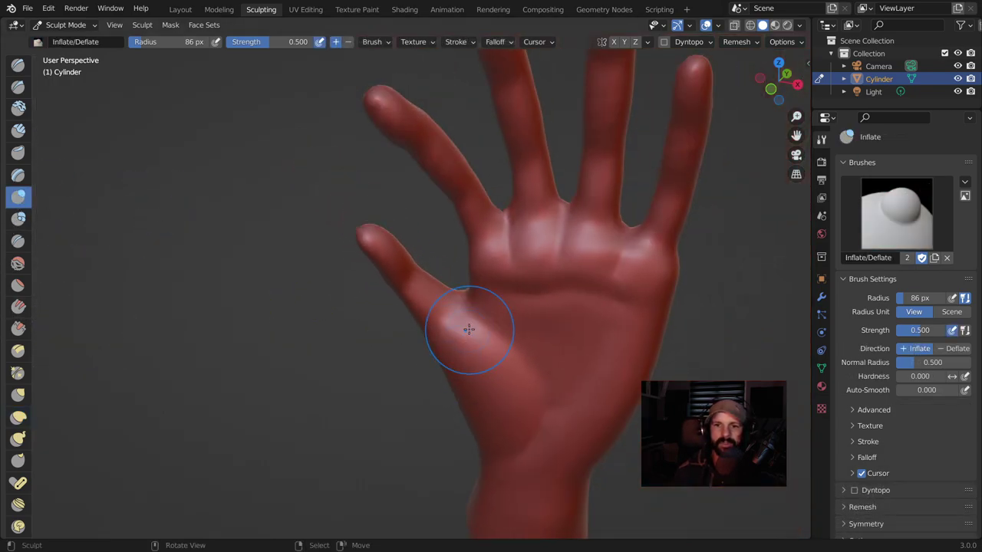
scroll(431, 294, up, 1)
scroll(460, 277, up, 3)
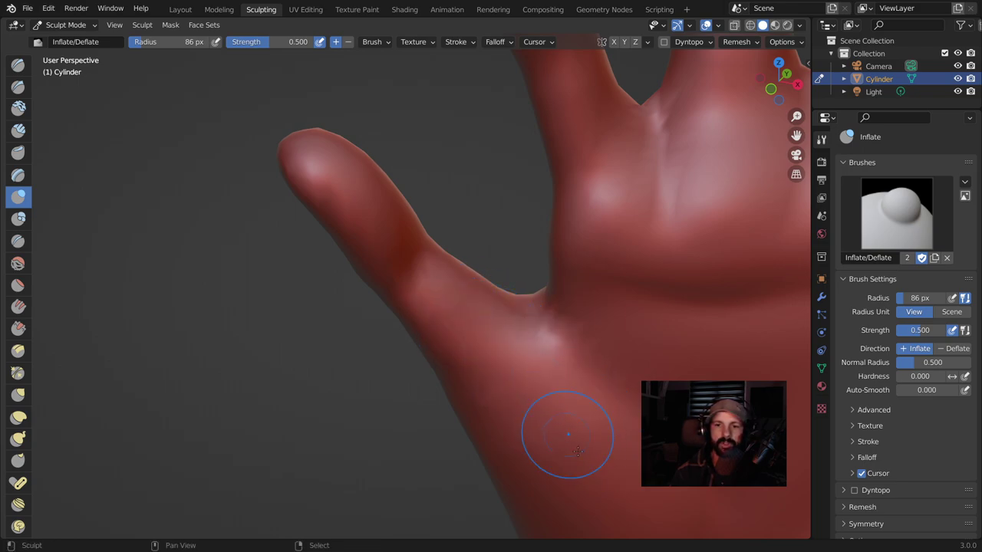
mouse_move(533, 339)
middle_down()
mouse_move(549, 247)
mouse_move(521, 285)
middle_up()
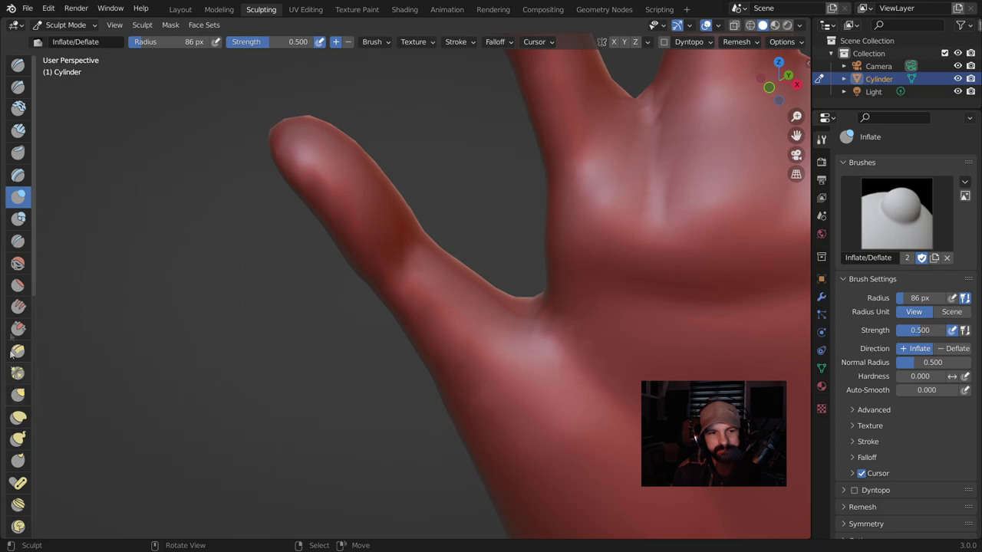
Select the Crease brush and orbit around the fingers until the palm faces the view.
click(18, 241)
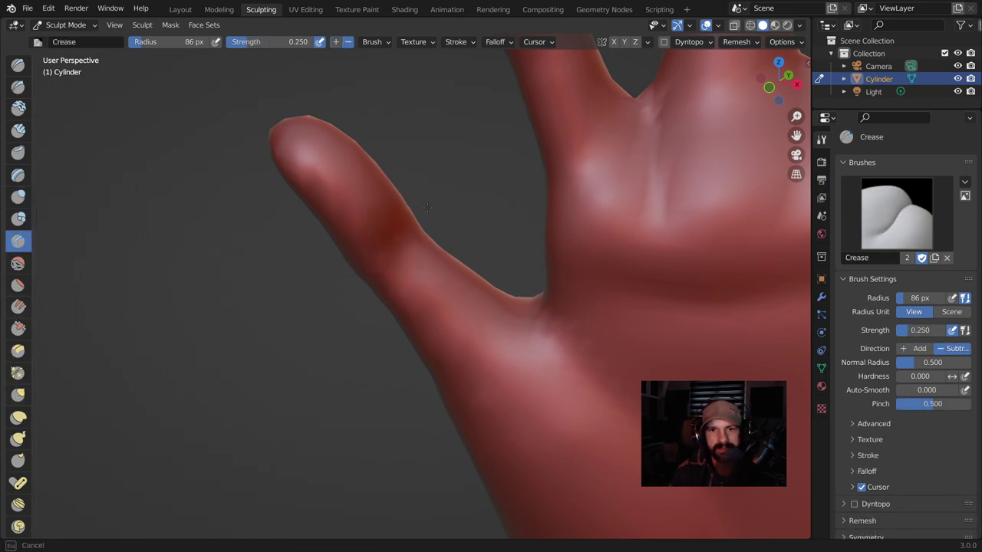
middle_drag(432, 202, 342, 358)
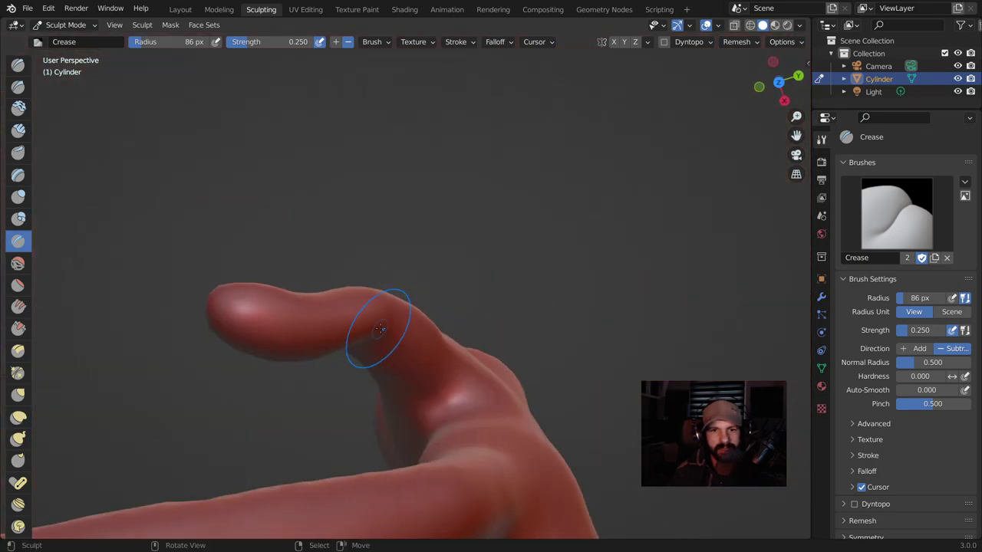
middle_drag(373, 329, 244, 366)
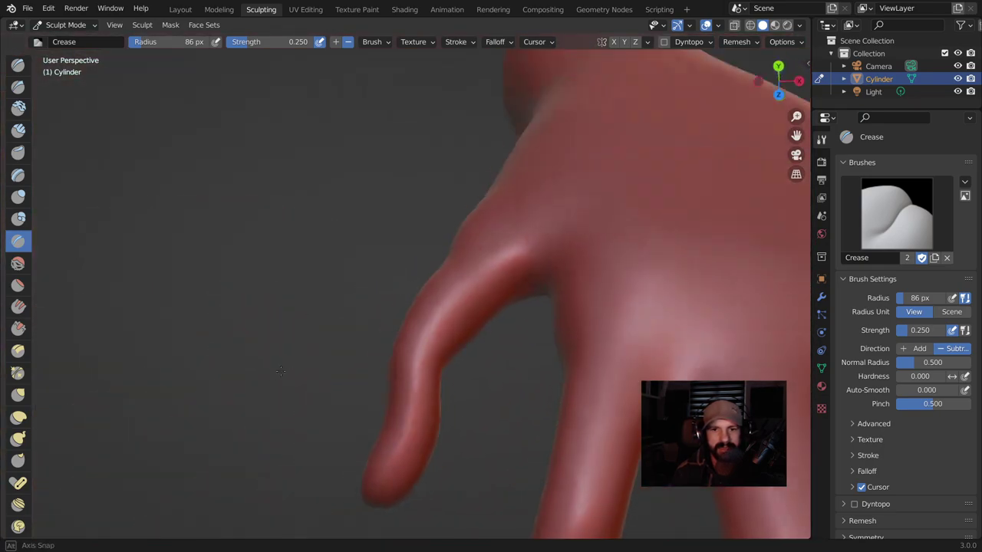
middle_drag(485, 350, 384, 351)
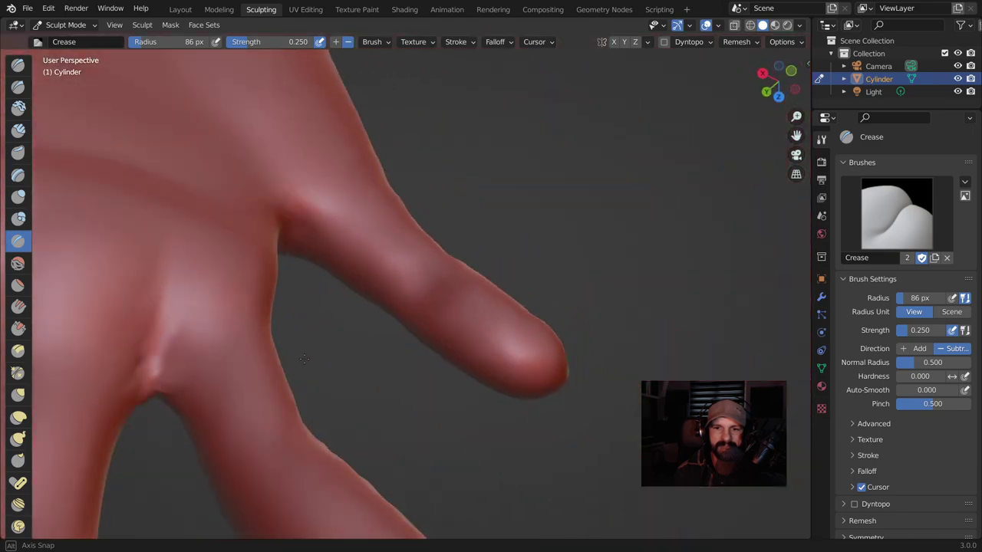
mouse_move(458, 288)
middle_down()
mouse_move(272, 256)
mouse_move(627, 212)
middle_up()
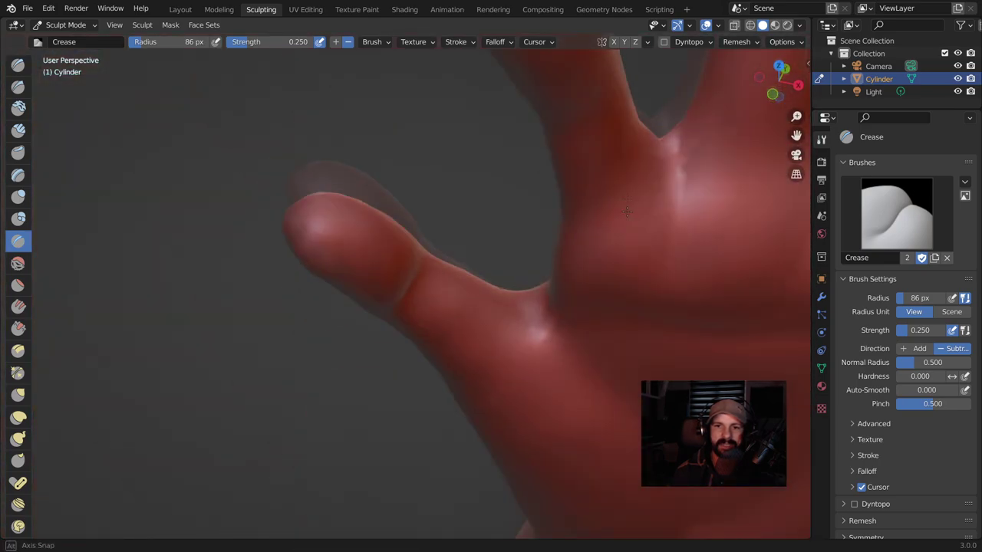
middle_drag(627, 213, 558, 335)
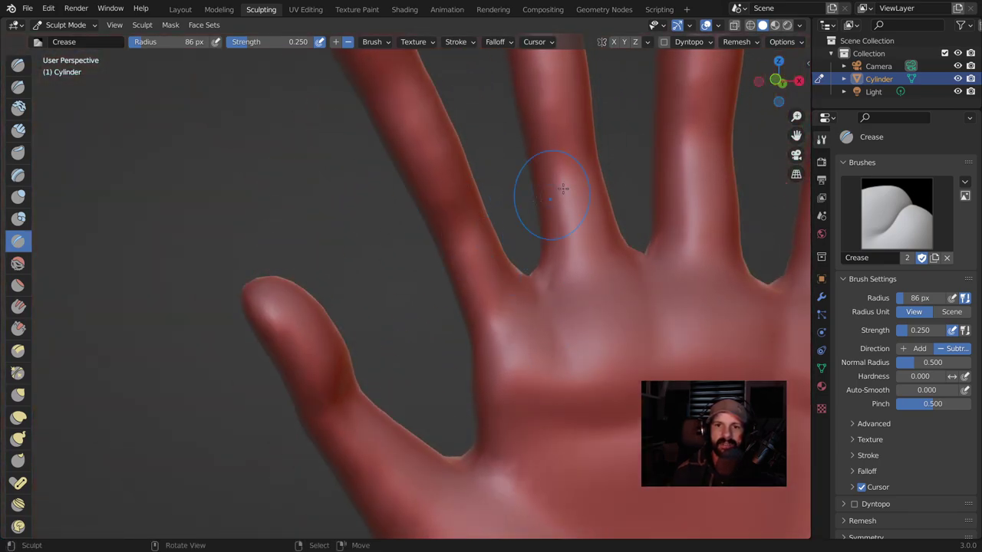
scroll(543, 170, down, 3)
Carve a crease across a finger joint, then recentre the view on the whole hand.
middle_drag(692, 259, 692, 258)
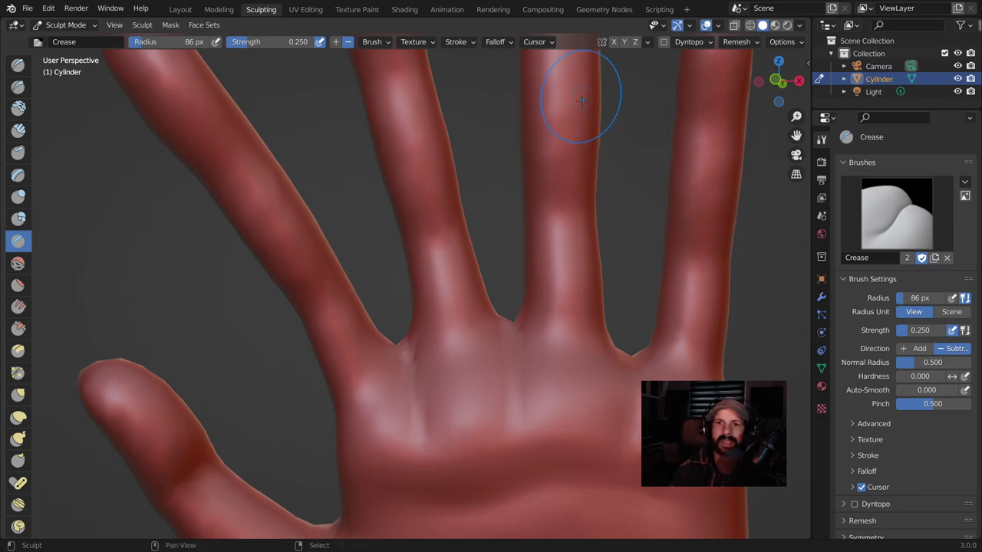
shift+middle_drag(582, 101, 556, 170)
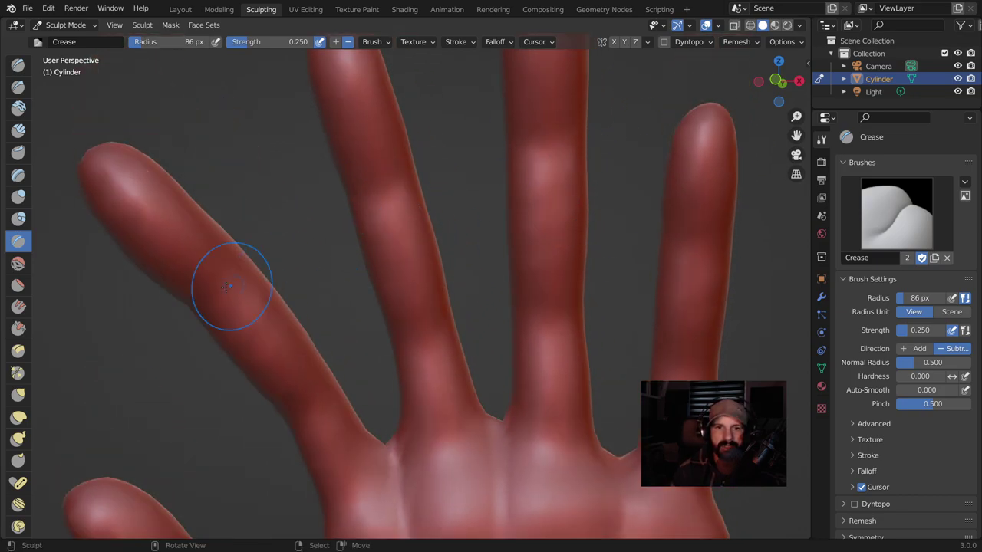
shift+middle_drag(248, 264, 429, 230)
scroll(429, 230, down, 4)
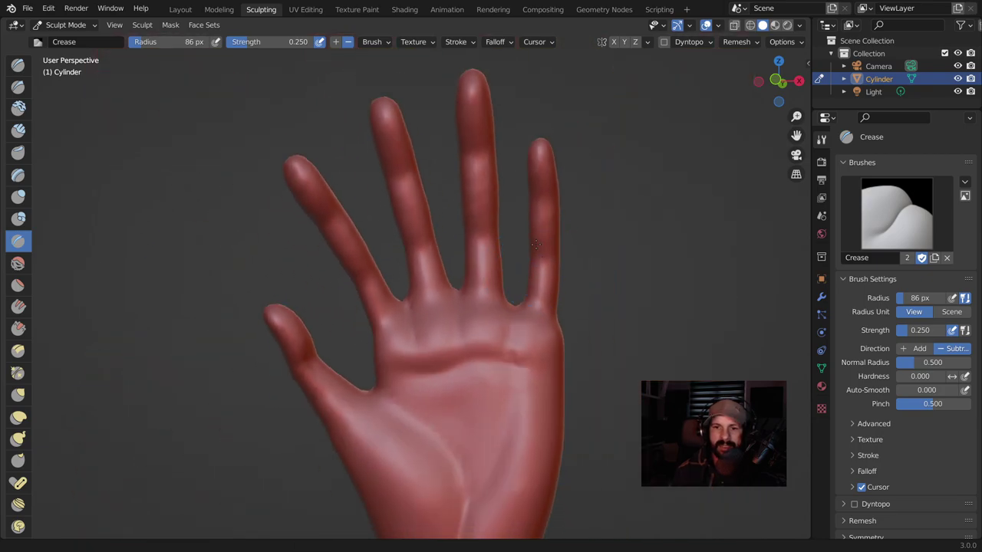
scroll(512, 270, up, 2)
shift+middle_drag(492, 337, 525, 277)
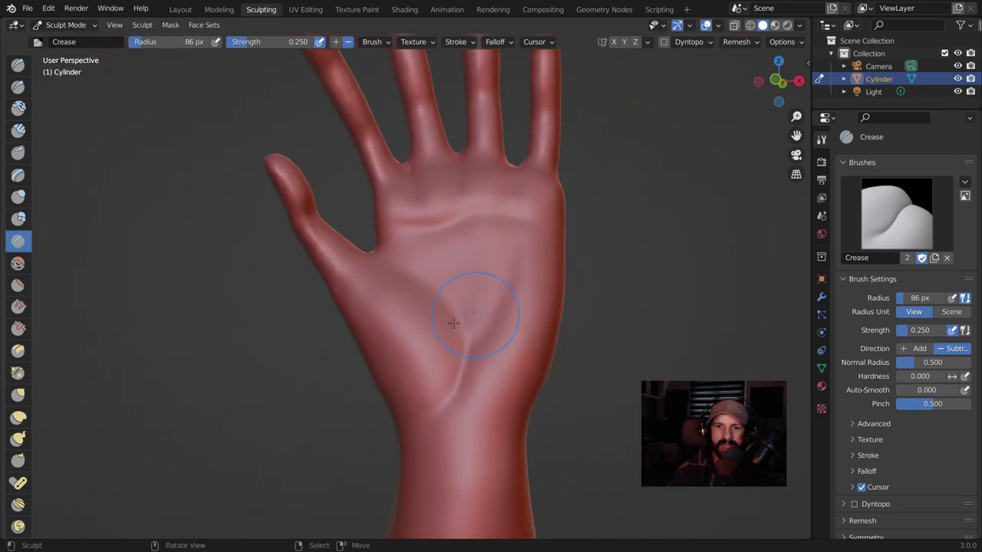
click(17, 416)
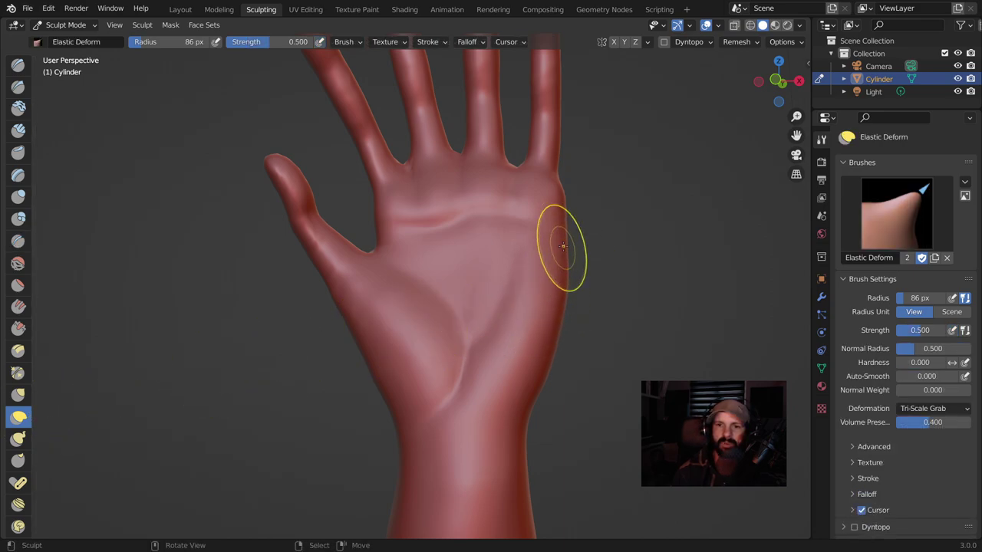
Bulge out the palm's thumb-side edge and nudge the thumb tip into shape with Elastic Deform.
mouse_move(467, 326)
mouse_down()
mouse_move(364, 352)
mouse_move(399, 381)
mouse_up()
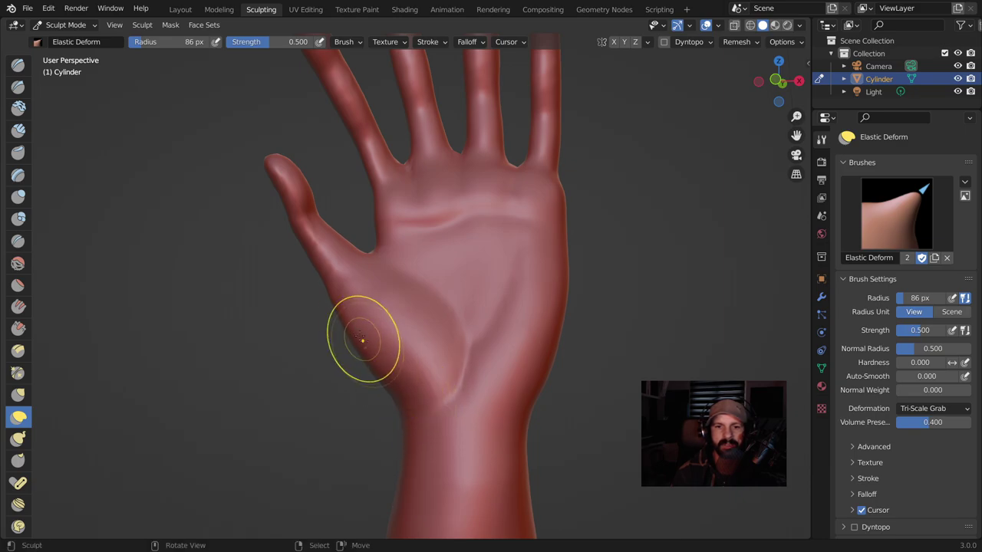
mouse_move(373, 313)
middle_down()
mouse_move(480, 308)
mouse_move(456, 281)
middle_up()
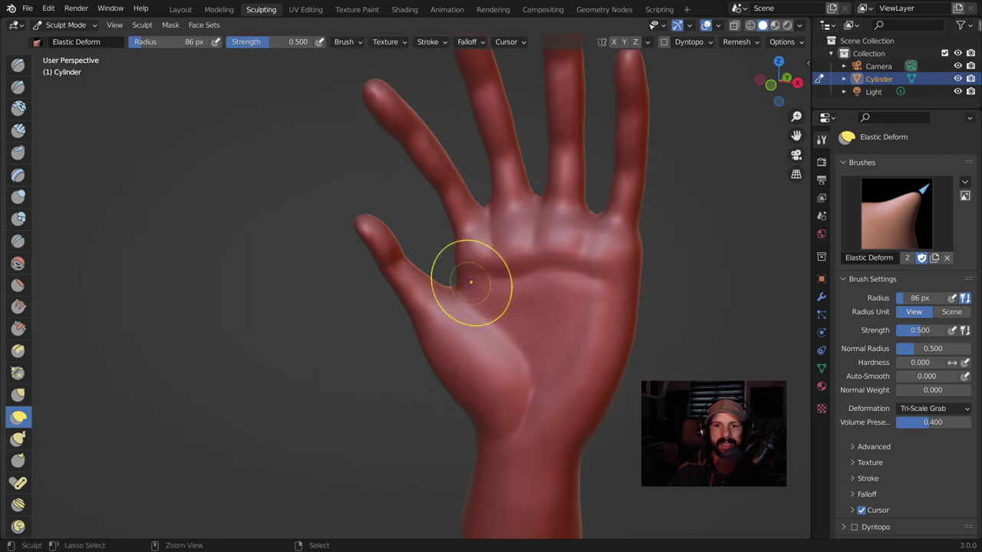
middle_drag(379, 307, 381, 230)
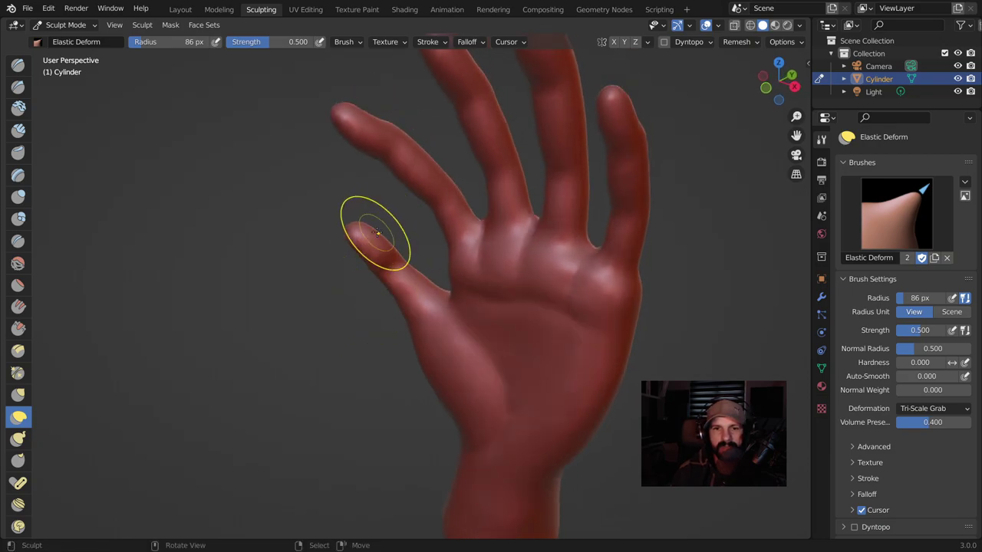
drag(372, 228, 366, 253)
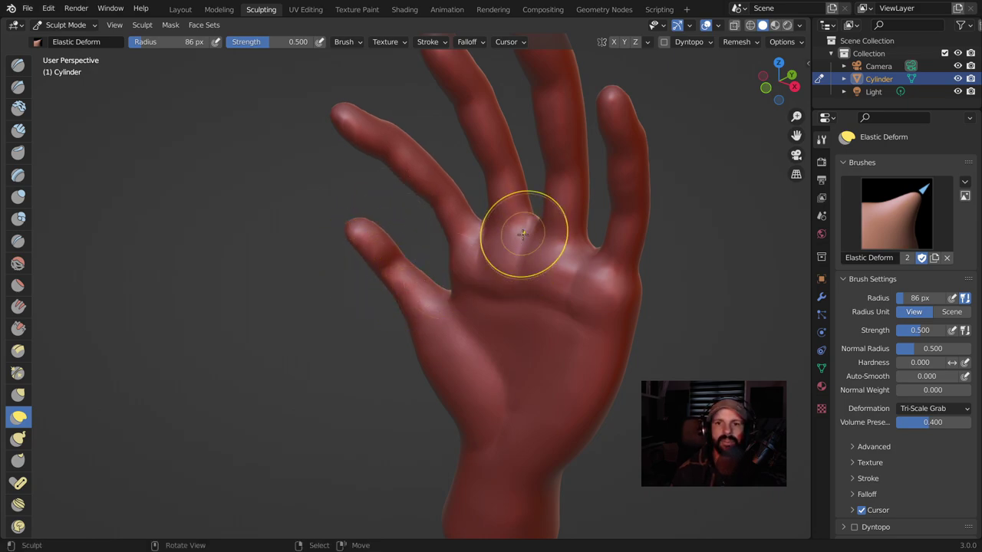
middle_drag(522, 228, 528, 294)
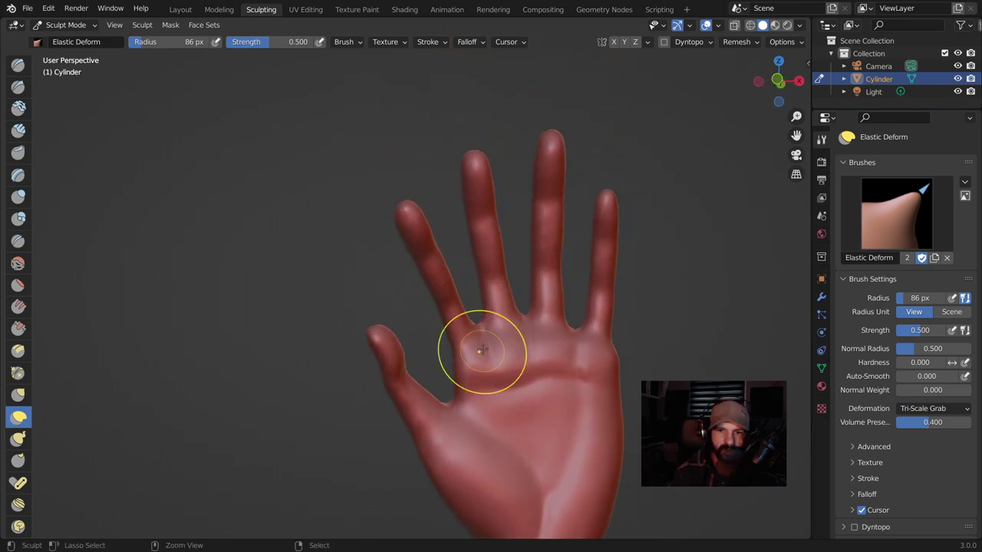
scroll(469, 338, up, 2)
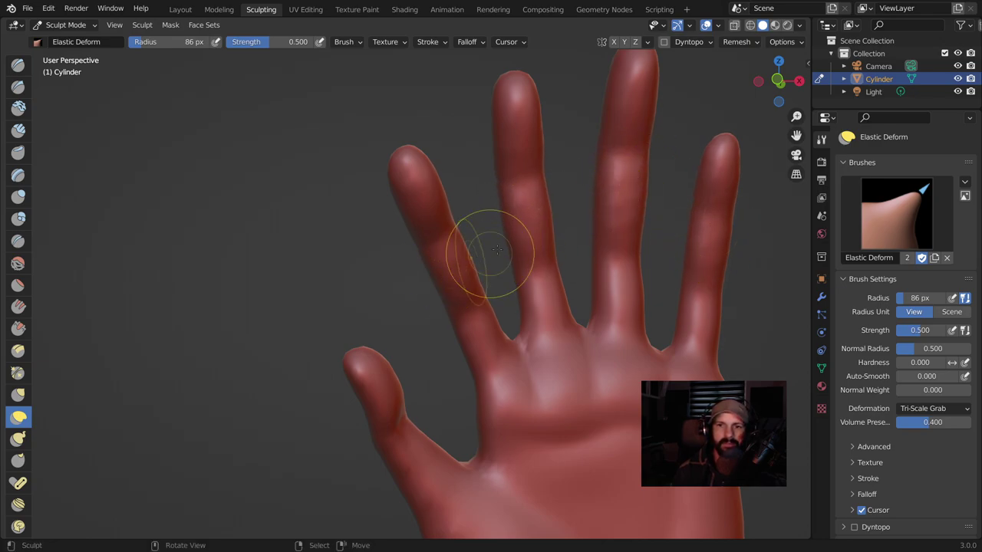
scroll(468, 253, down, 5)
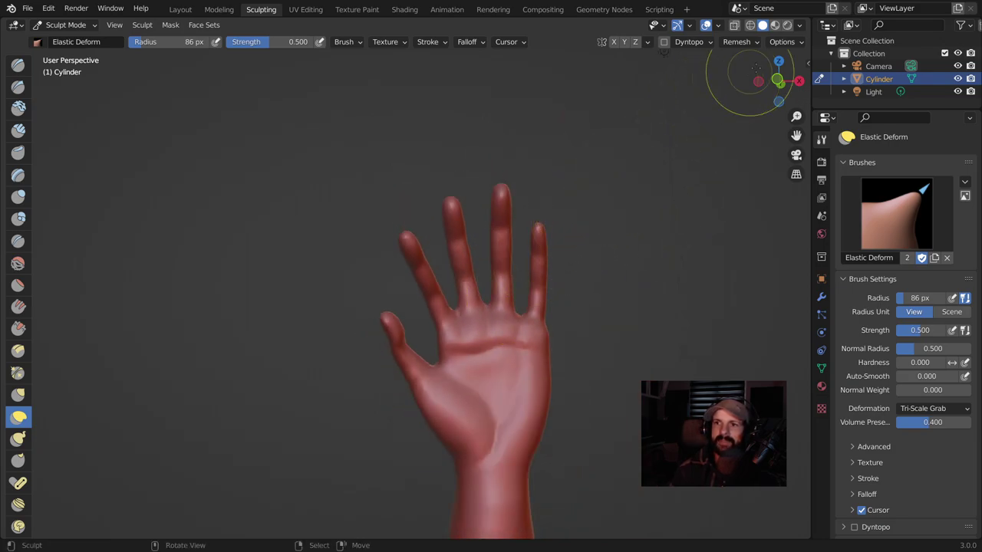
click(757, 43)
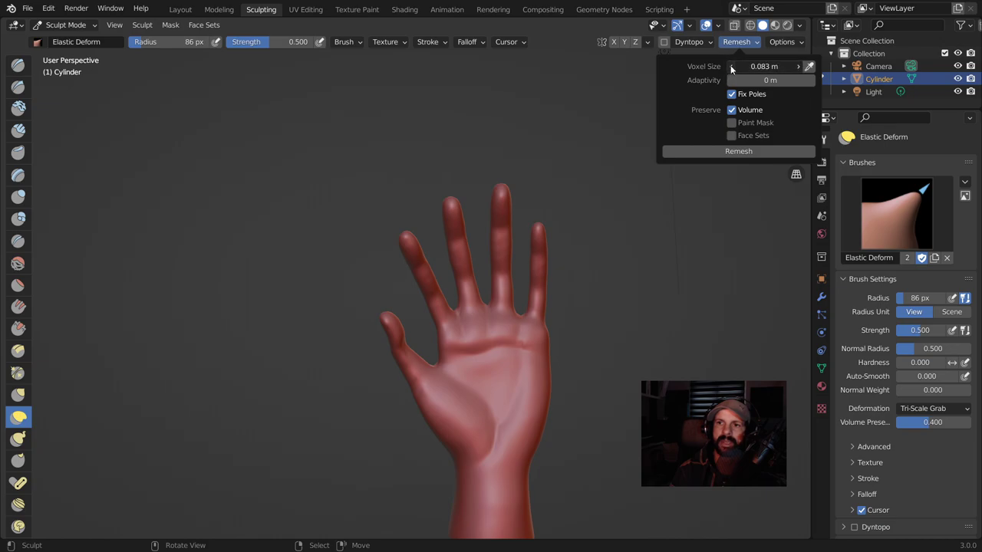
shift+middle_drag(565, 416, 552, 314)
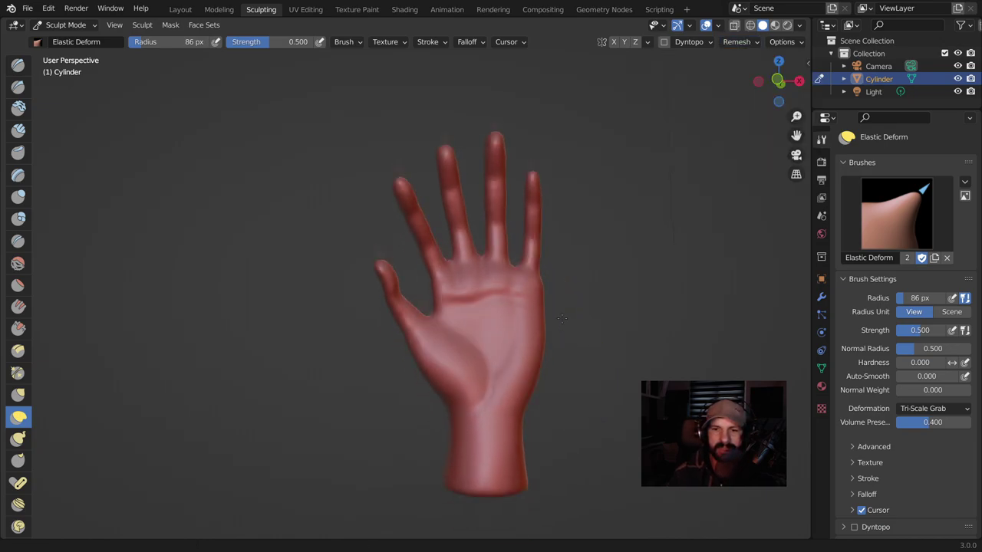
scroll(552, 310, up, 3)
scroll(575, 324, up, 2)
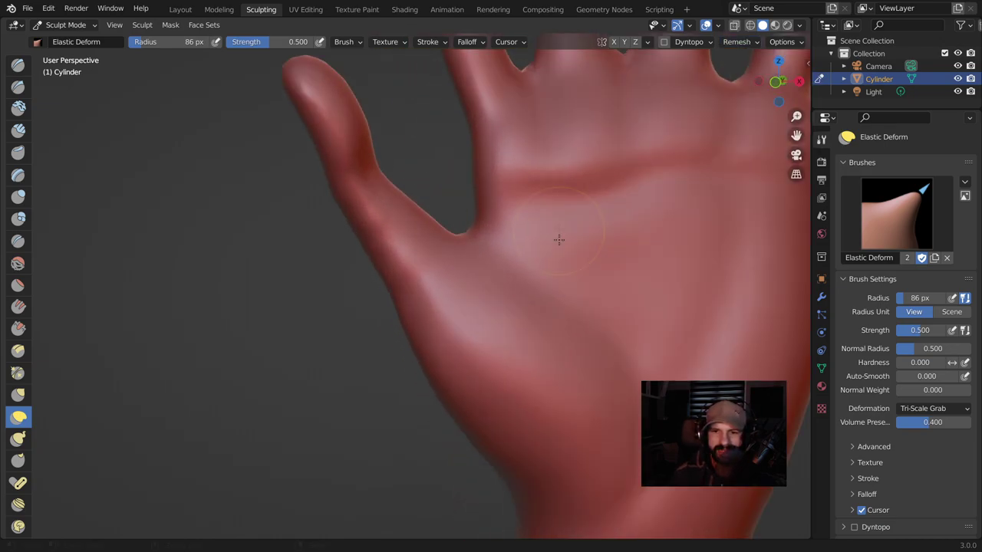
scroll(583, 299, up, 2)
scroll(527, 186, down, 2)
scroll(515, 384, down, 3)
scroll(441, 343, down, 2)
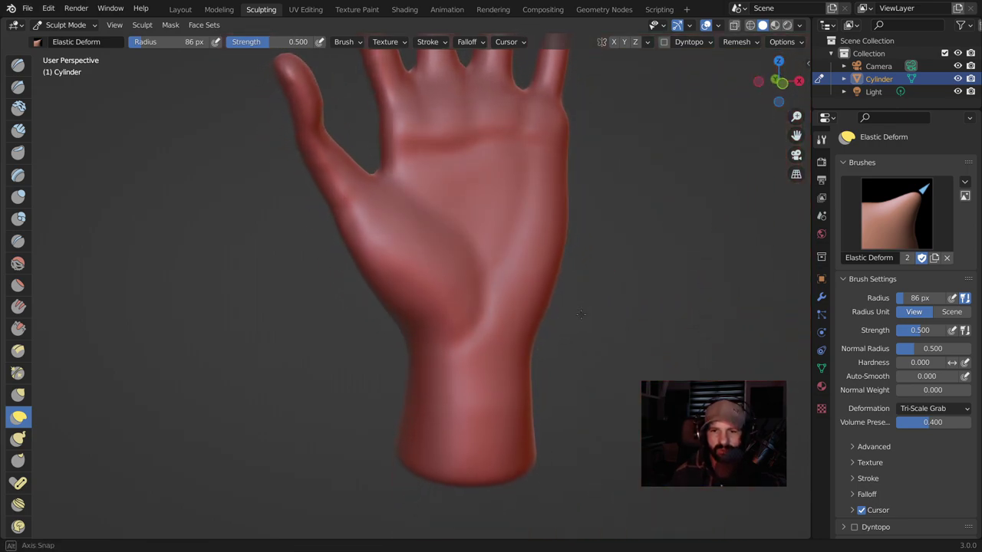
Set the Crease brush to a 34 px radius and carve a crease band across the wrist.
click(18, 241)
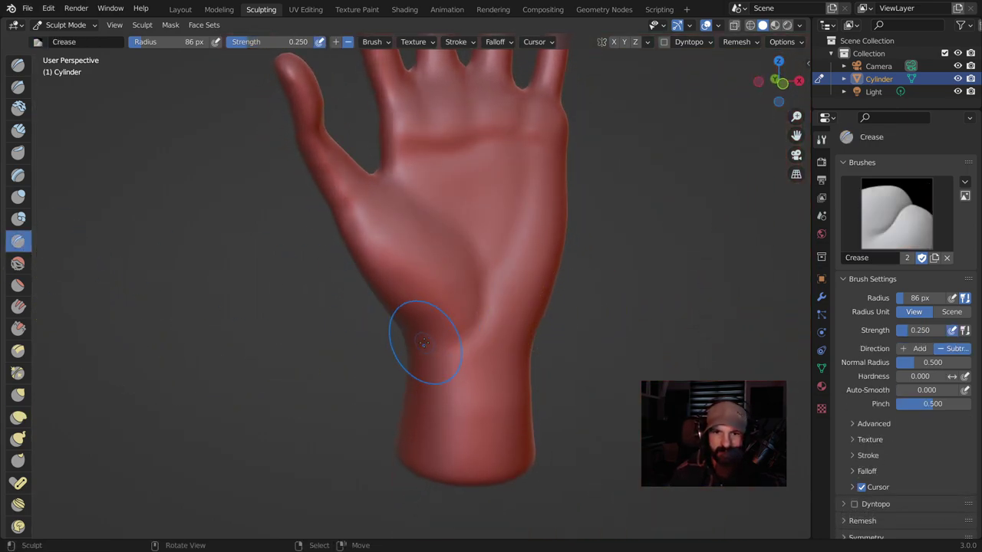
key(f)
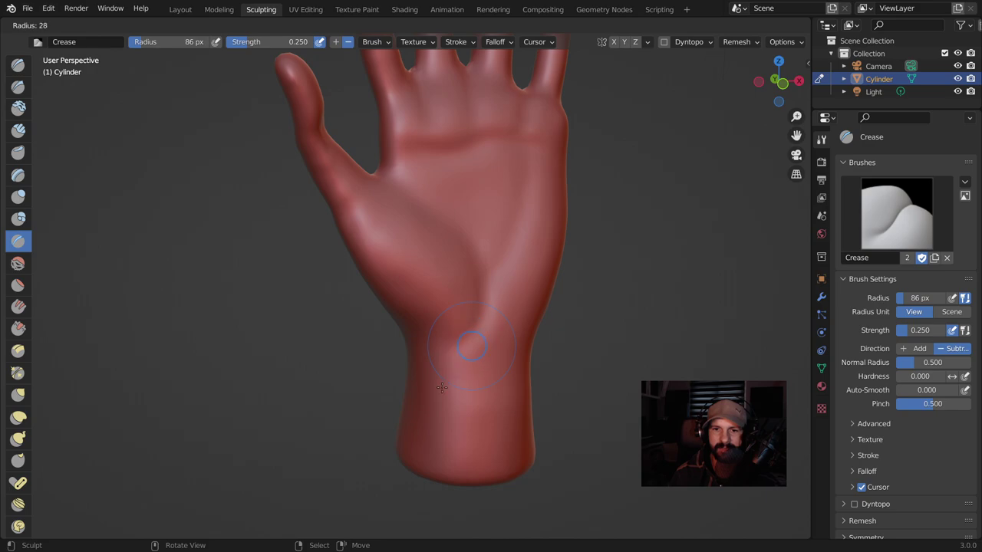
click(437, 393)
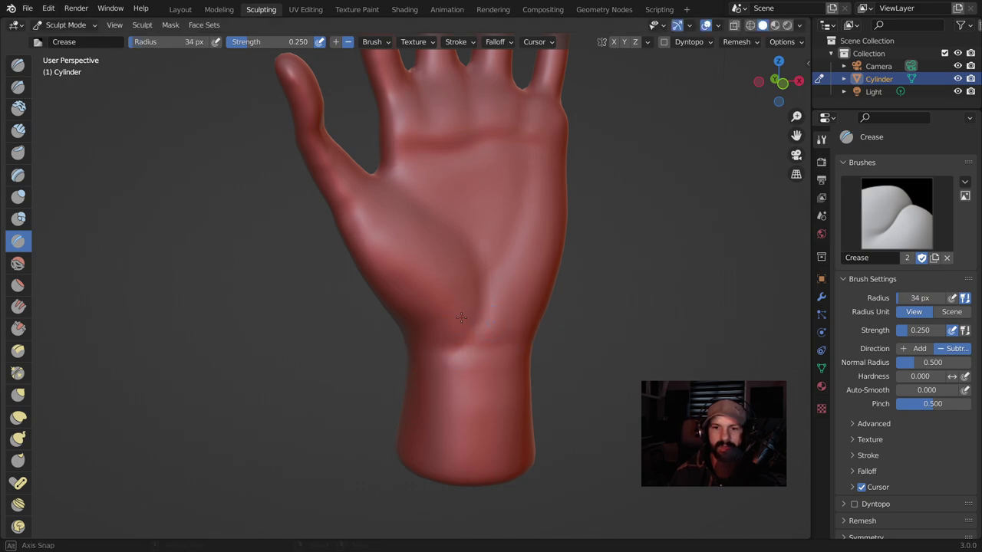
middle_drag(461, 317, 443, 346)
Orbit around the hand and wrist to inspect the creases, ending on an upright palm view.
mouse_move(546, 353)
middle_down()
mouse_move(530, 332)
mouse_move(448, 343)
middle_up()
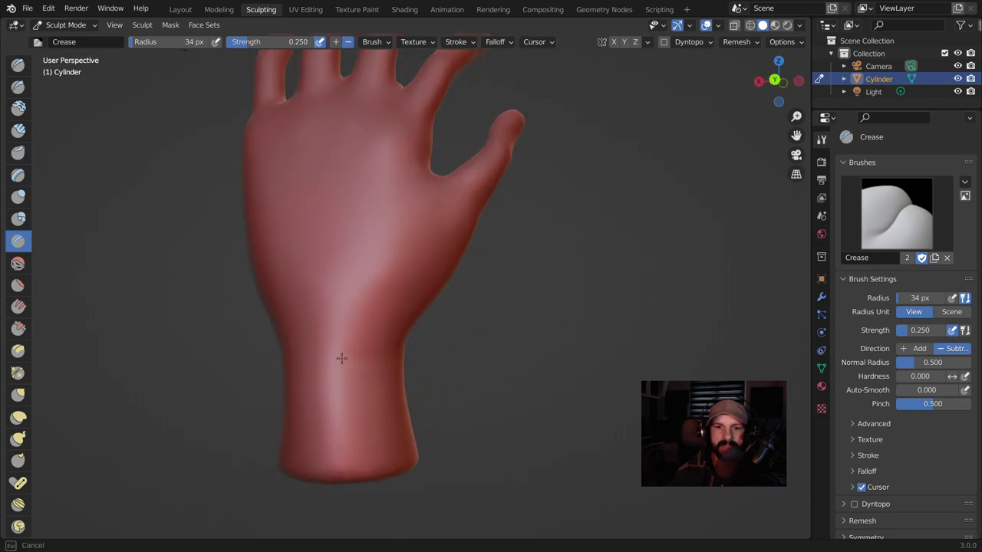
middle_drag(413, 338, 304, 369)
middle_drag(391, 347, 285, 377)
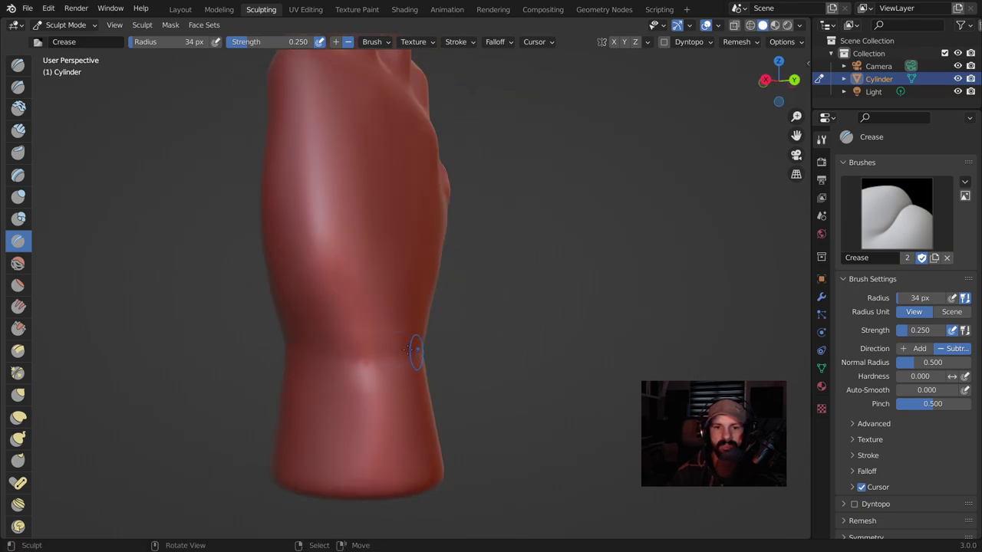
mouse_move(333, 356)
middle_down()
mouse_move(408, 354)
mouse_move(297, 360)
middle_up()
middle_drag(428, 339, 315, 347)
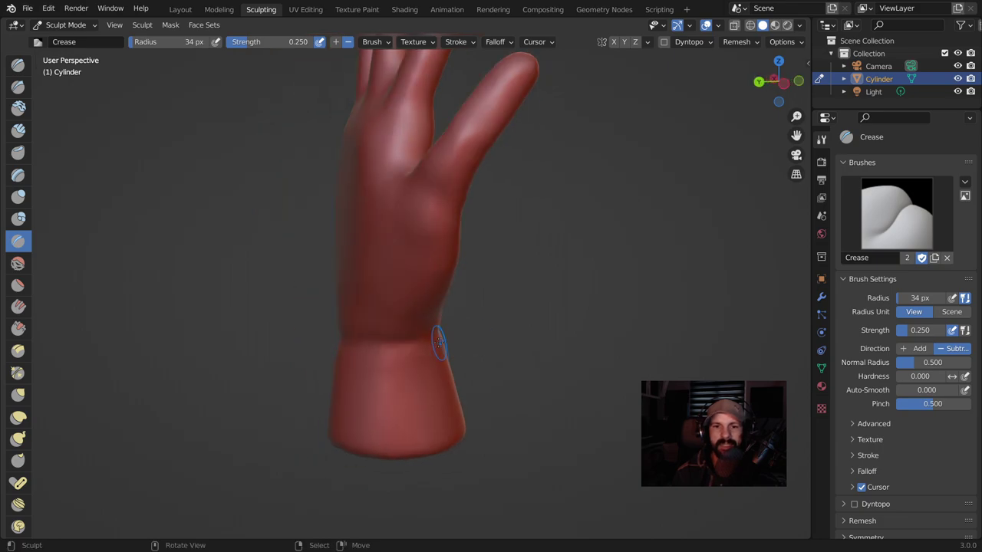
middle_drag(476, 347, 364, 334)
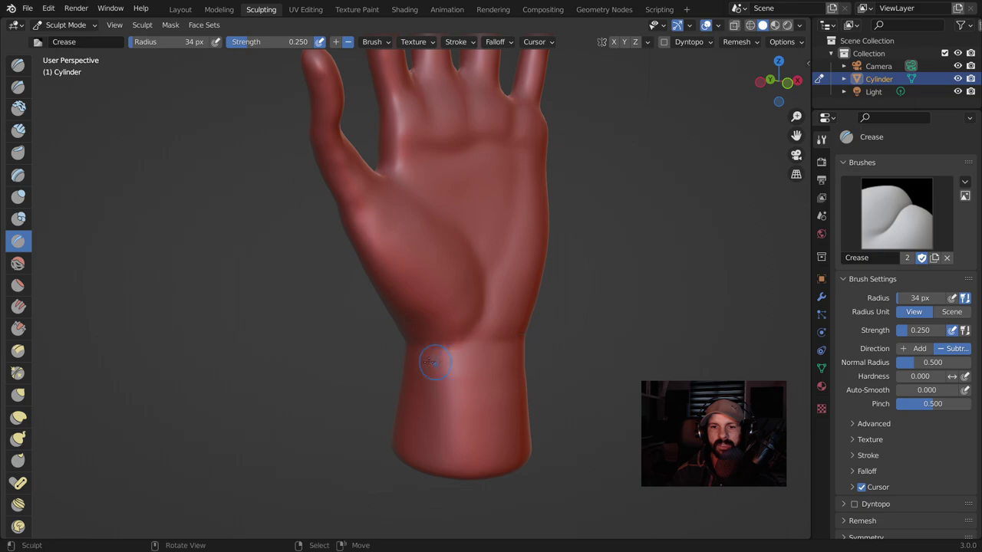
mouse_move(453, 365)
middle_down()
mouse_move(465, 362)
mouse_move(416, 359)
middle_up()
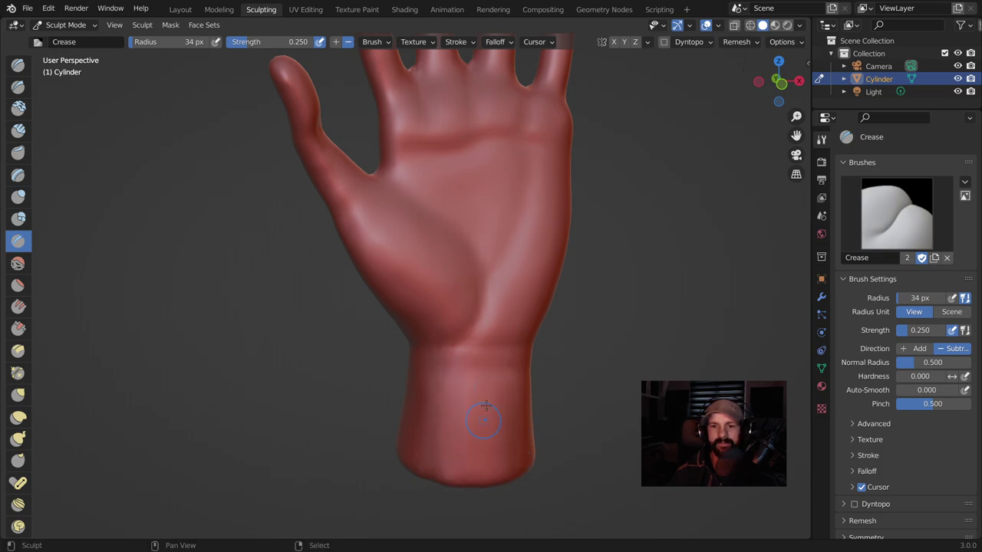
middle_drag(484, 420, 432, 315)
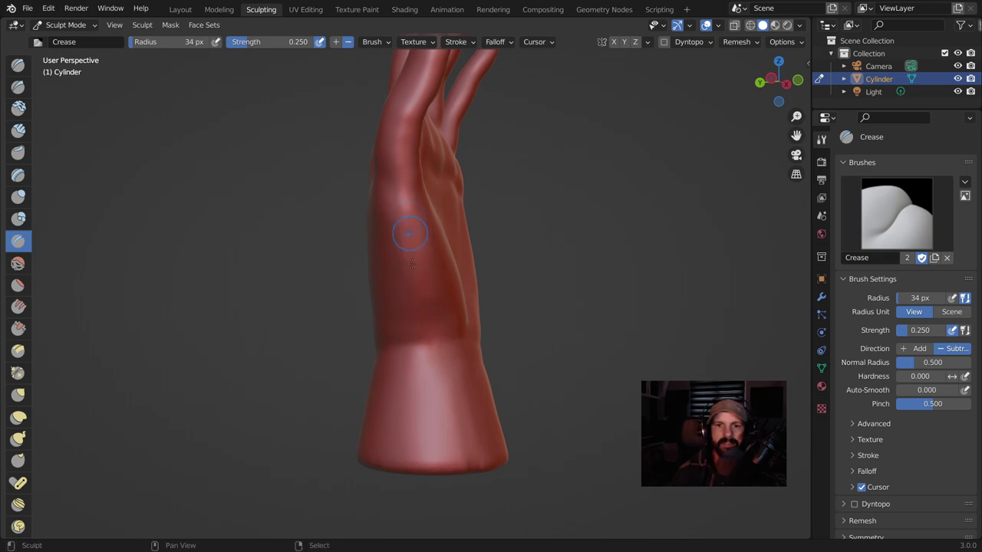
mouse_move(400, 265)
middle_down()
mouse_move(463, 240)
mouse_move(477, 261)
middle_up()
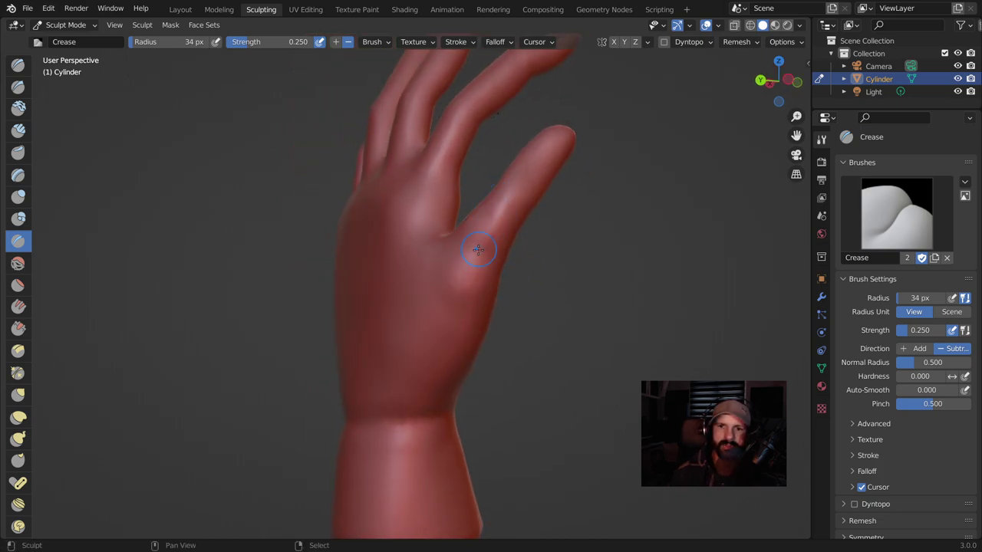
mouse_move(498, 220)
middle_down()
mouse_move(519, 298)
mouse_move(498, 299)
mouse_move(572, 221)
mouse_move(606, 286)
mouse_move(439, 203)
middle_up()
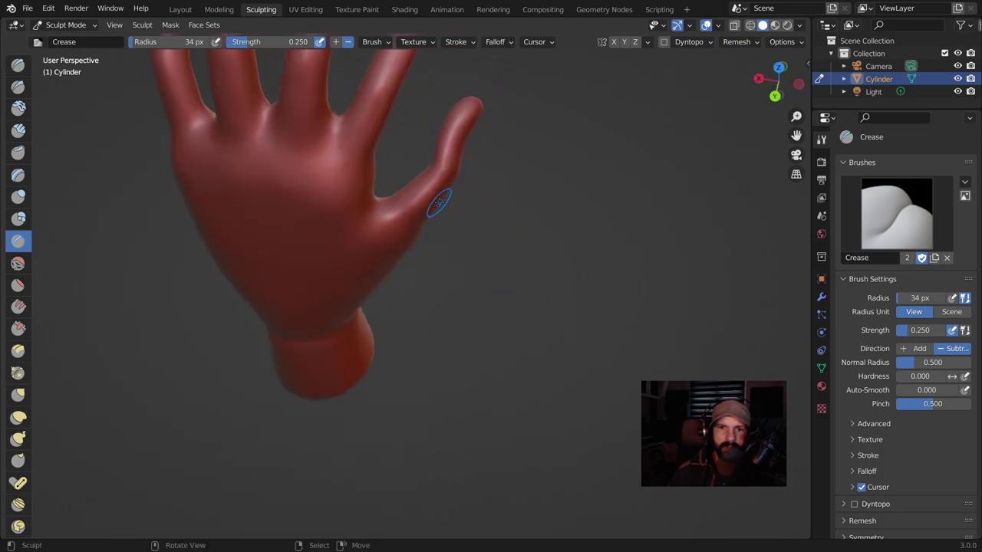
middle_drag(433, 164, 92, 460)
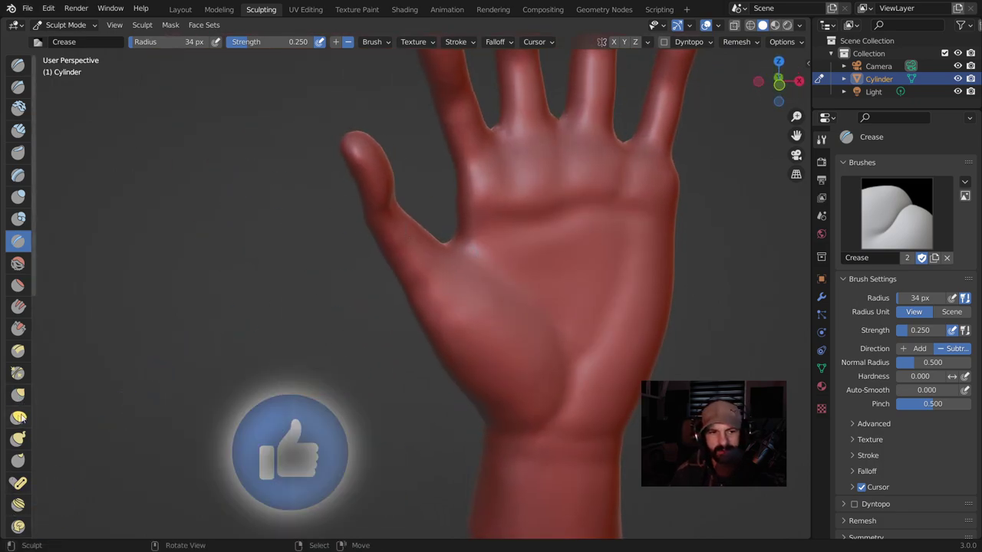
Set Elastic Deform to a 71 px radius and pull the thumb outward into a longer shape.
click(18, 418)
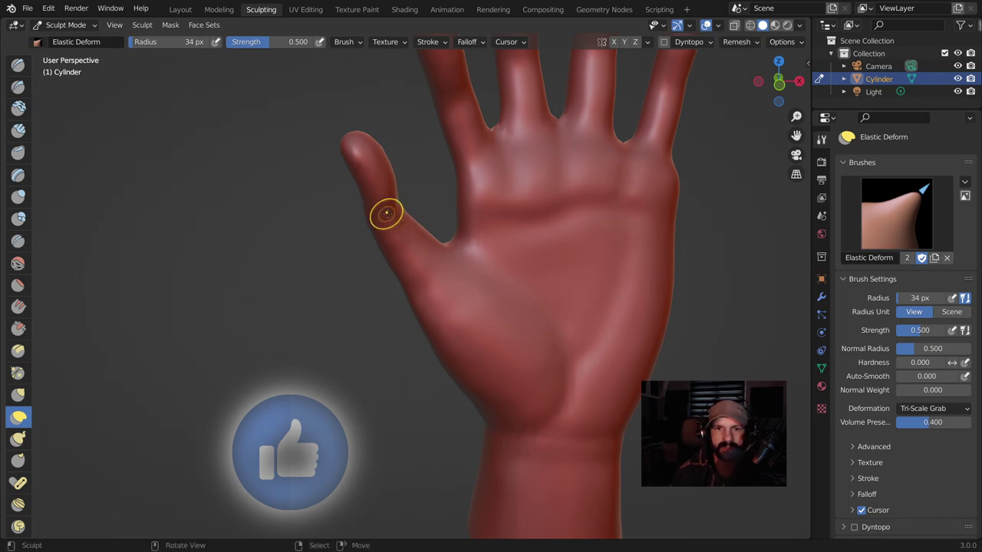
key(f)
click(402, 198)
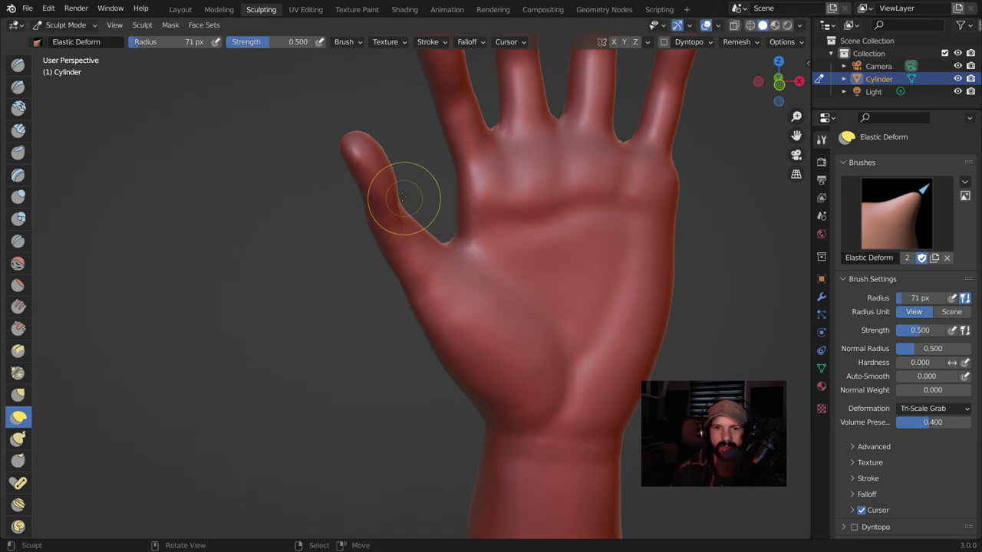
middle_drag(422, 219, 377, 164)
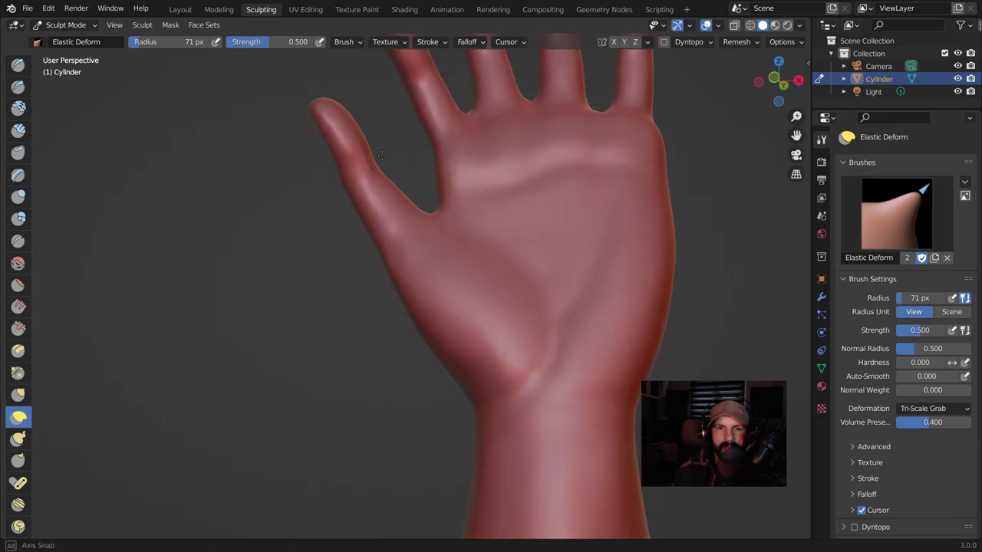
middle_drag(387, 165, 395, 162)
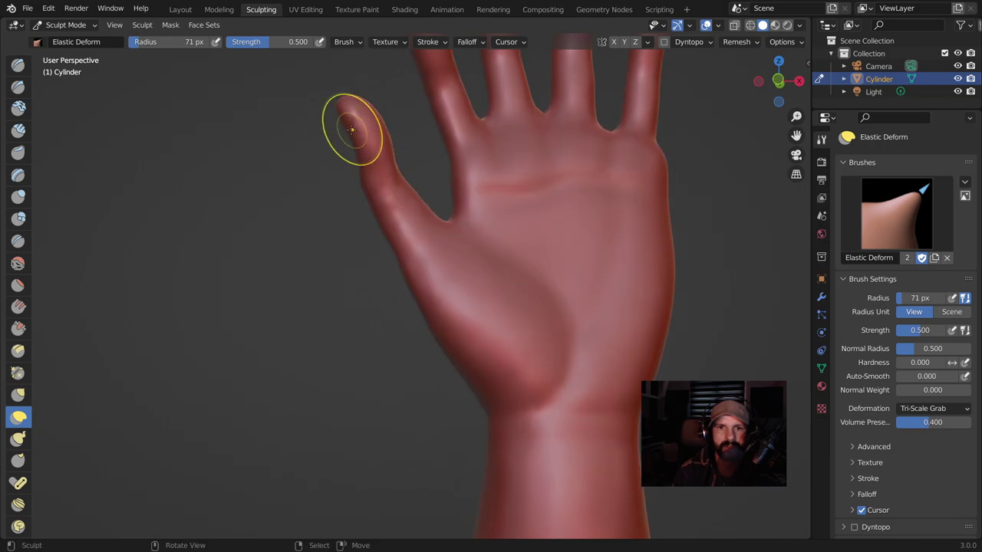
mouse_move(383, 131)
middle_down()
mouse_move(366, 200)
mouse_move(401, 274)
mouse_move(294, 398)
mouse_move(171, 399)
mouse_move(305, 281)
mouse_move(333, 263)
mouse_move(366, 267)
middle_up()
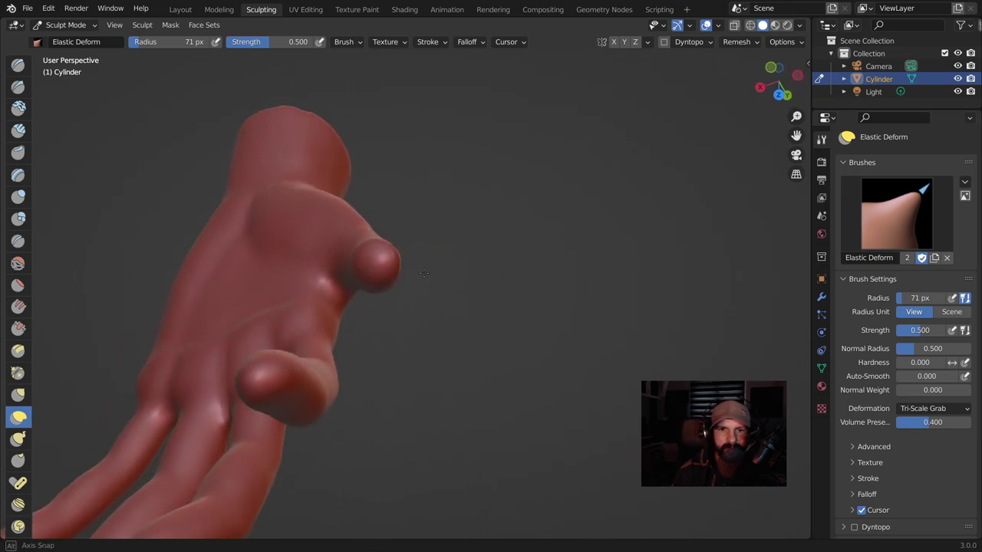
mouse_move(478, 263)
middle_down()
mouse_move(201, 343)
mouse_move(287, 316)
mouse_move(282, 243)
mouse_move(320, 153)
mouse_move(456, 207)
middle_up()
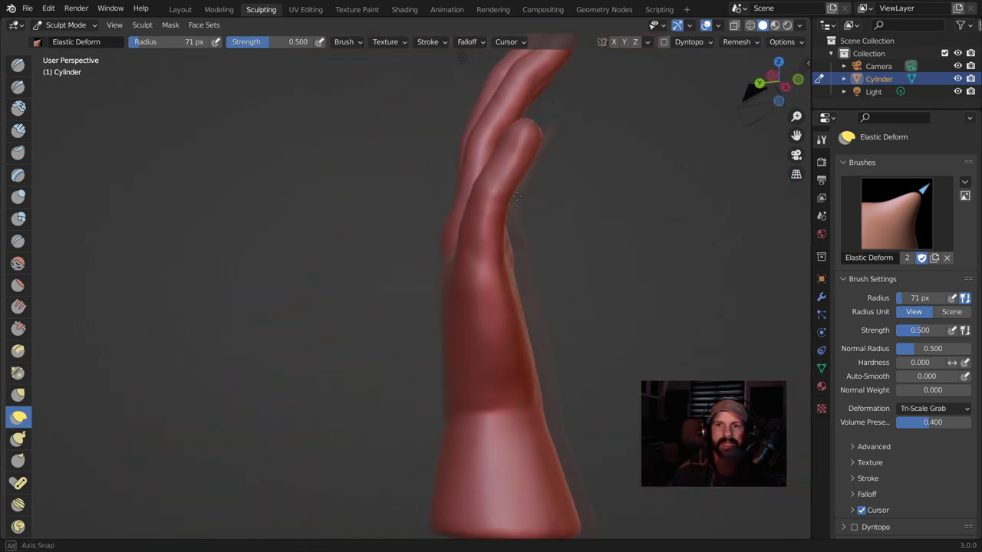
Remesh the hand at a 0.079 m voxel size.
click(747, 43)
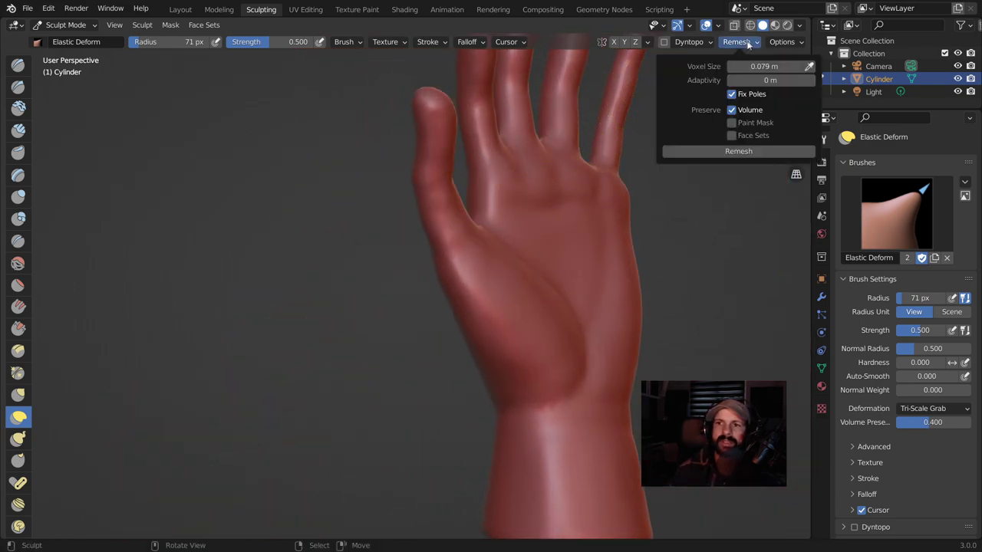
click(740, 151)
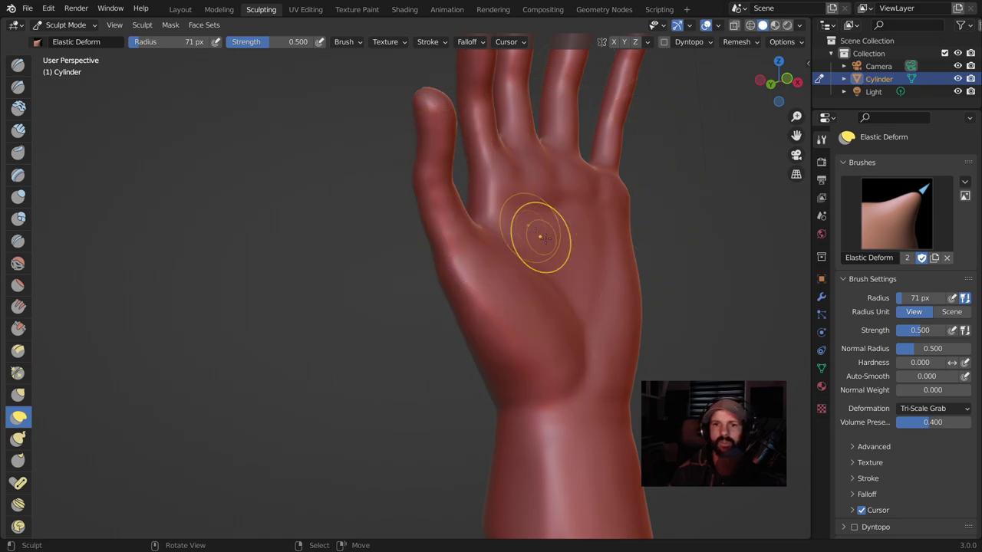
middle_drag(540, 236, 453, 296)
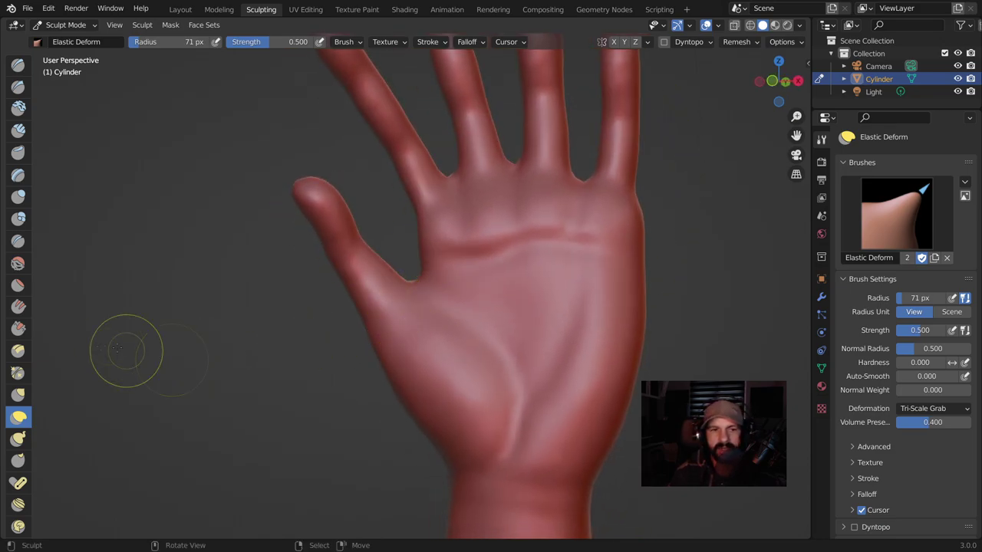
Inflate the base of the thumb and along its length with the Inflate/Deflate brush.
click(18, 198)
middle_drag(329, 263, 373, 281)
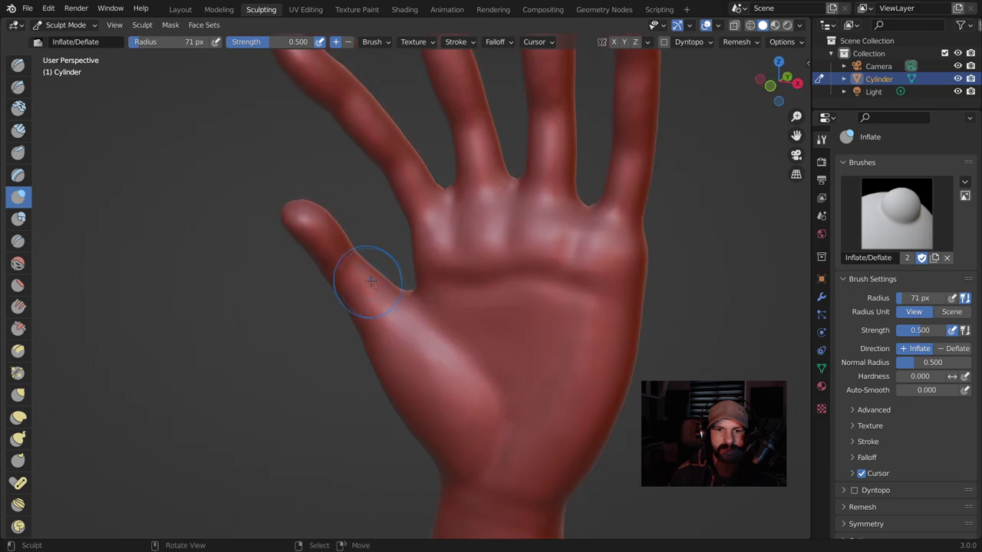
scroll(372, 281, up, 3)
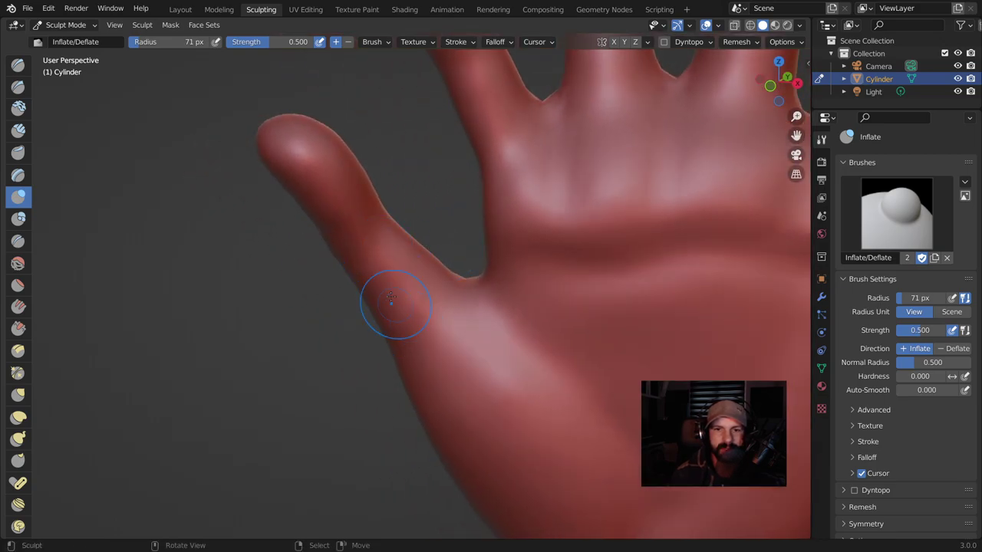
middle_drag(397, 262, 372, 296)
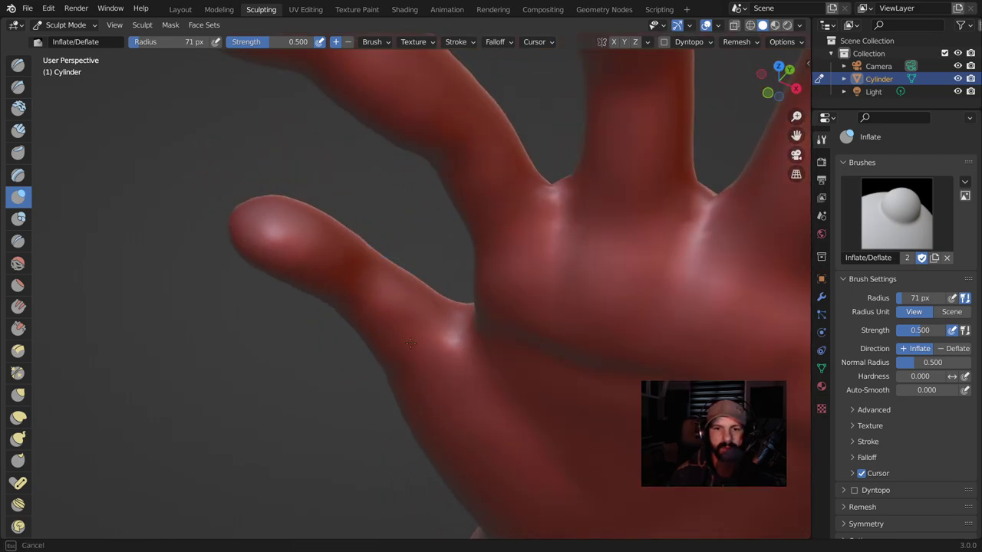
drag(375, 337, 428, 300)
middle_drag(433, 280, 441, 274)
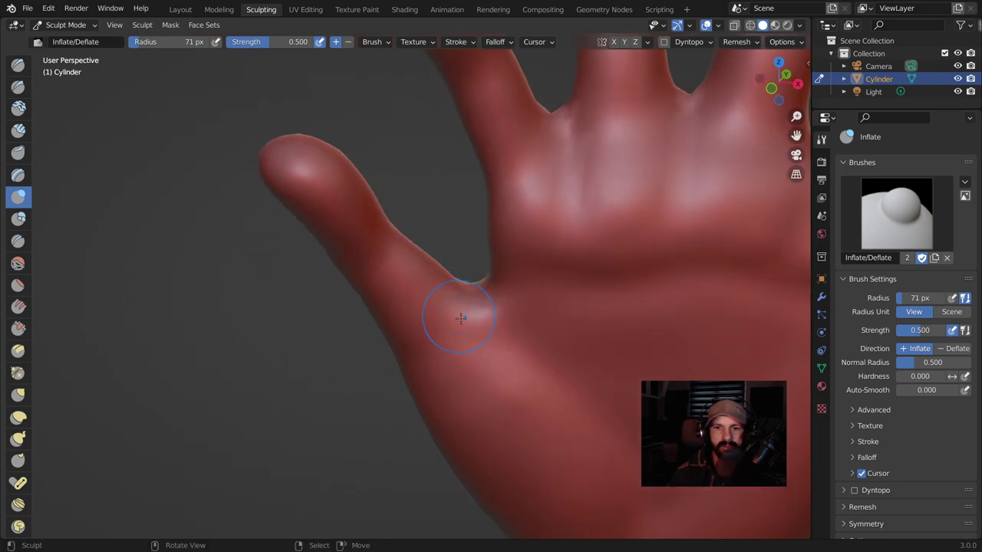
middle_drag(409, 295, 284, 241)
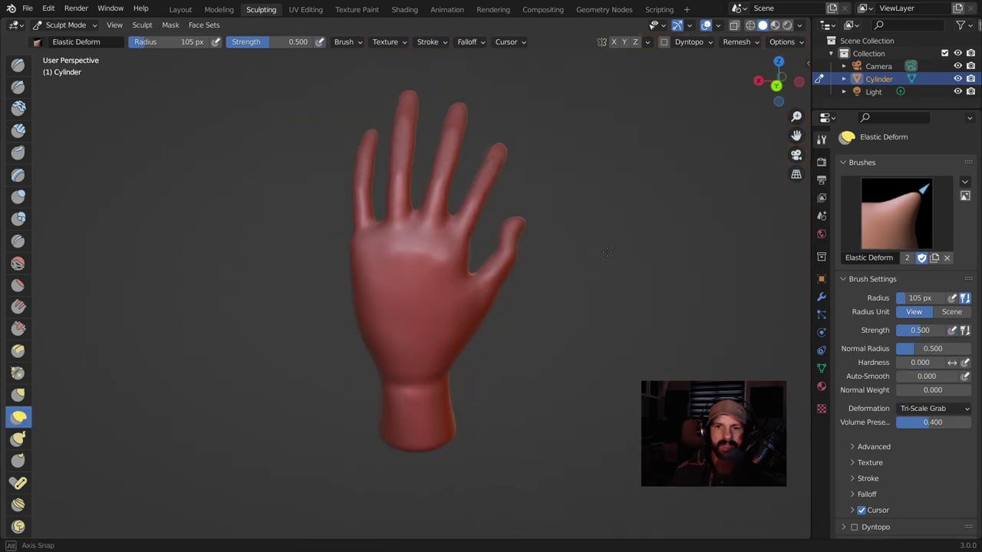
middle_drag(506, 253, 541, 238)
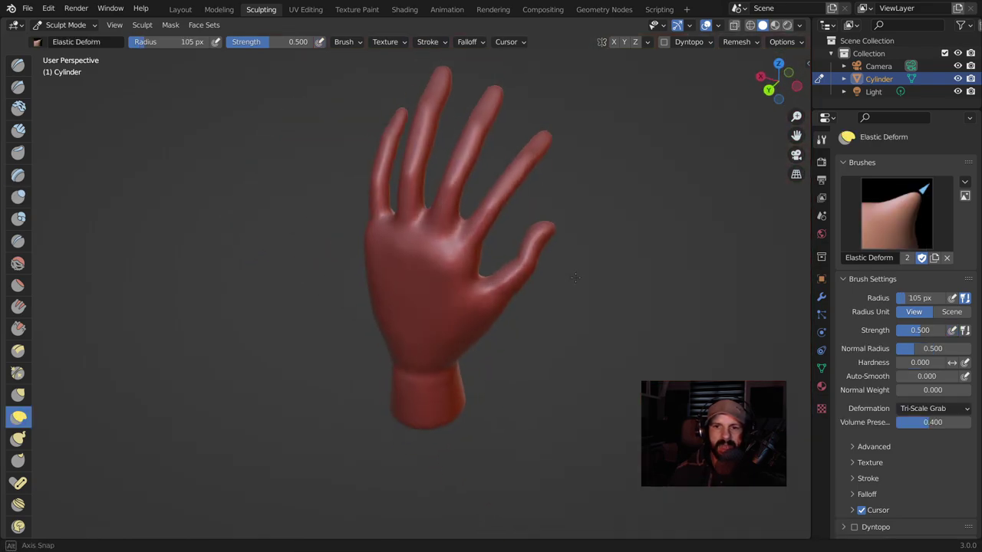
Straighten and extend the thumb and reshape its base with Elastic Deform at 105 px.
drag(548, 251, 517, 302)
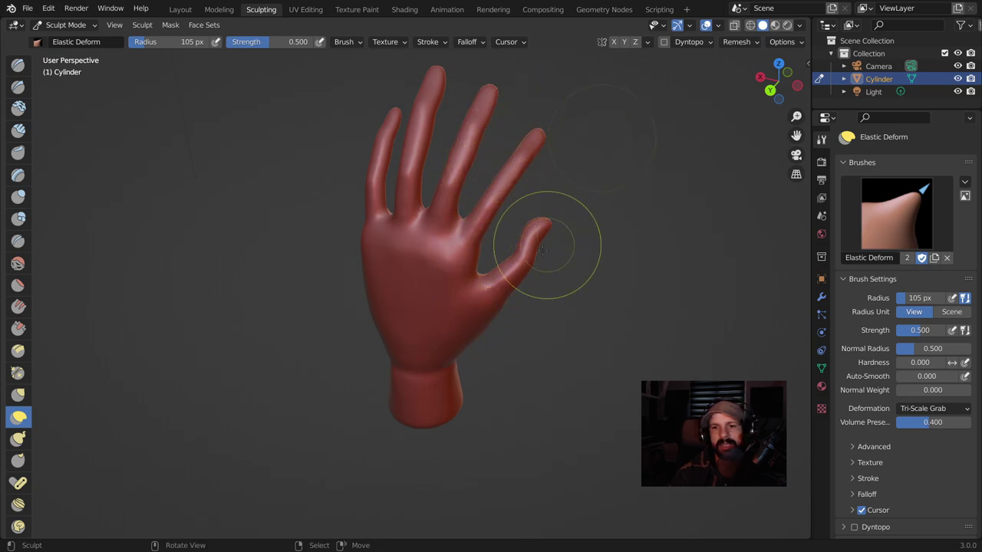
drag(504, 284, 500, 293)
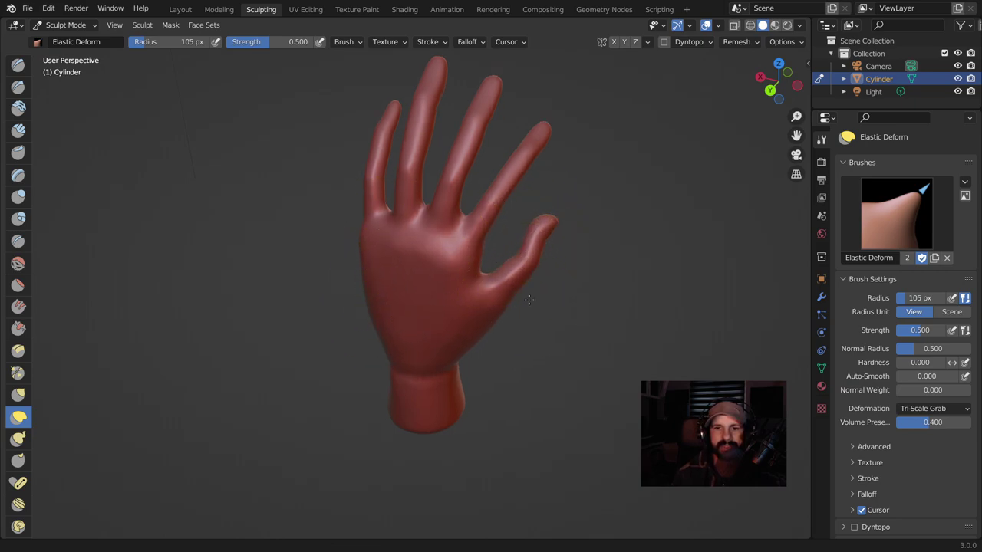
scroll(529, 299, up, 2)
scroll(498, 242, up, 3)
middle_drag(498, 241, 499, 194)
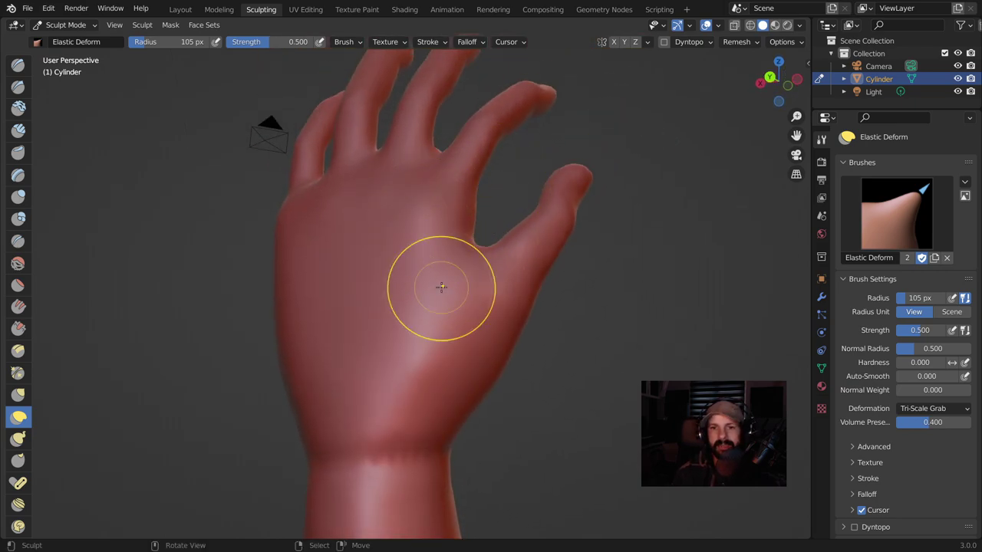
Inflate the fleshy palm below the thumb and the middle of the palm.
click(18, 197)
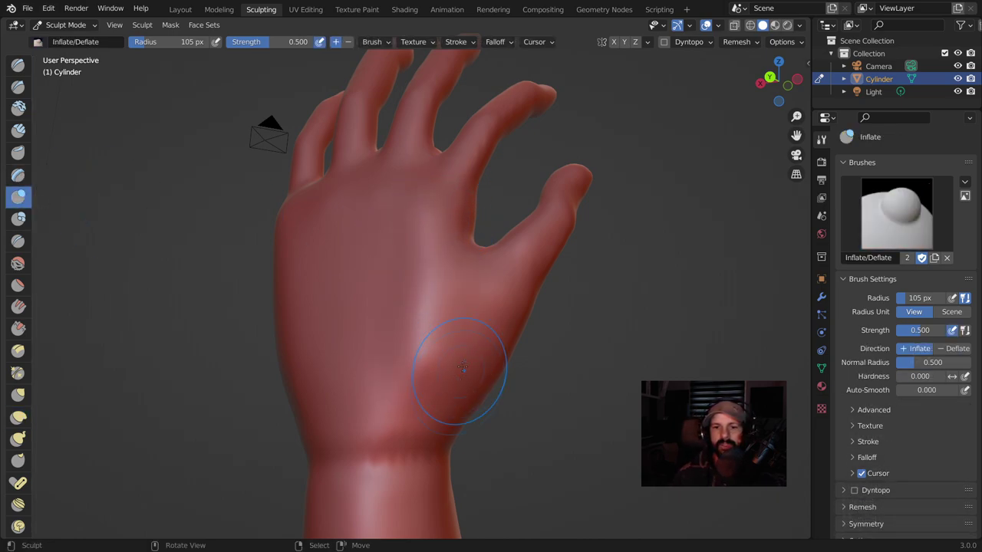
middle_drag(462, 359, 449, 291)
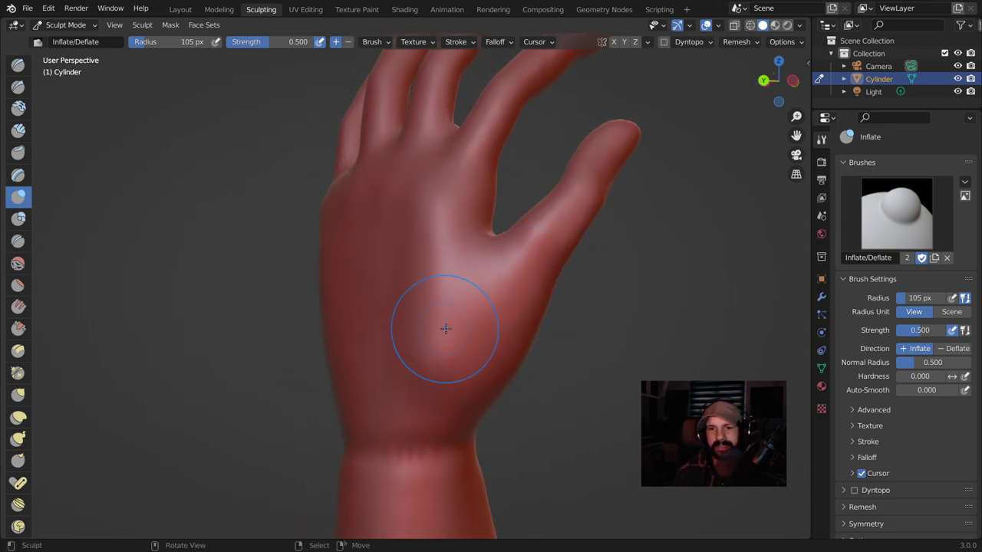
middle_drag(438, 204, 465, 263)
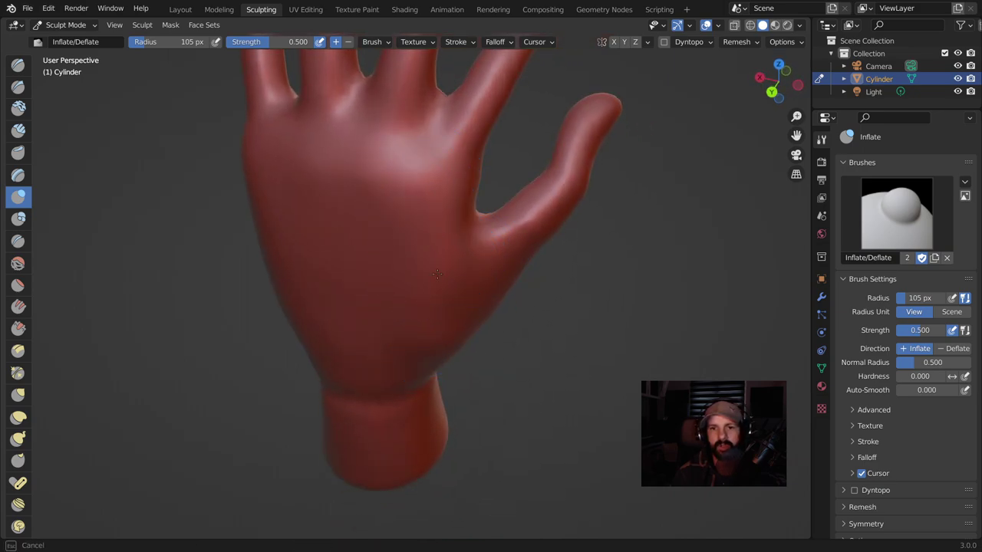
mouse_move(433, 288)
middle_down()
mouse_move(588, 219)
mouse_move(575, 284)
middle_up()
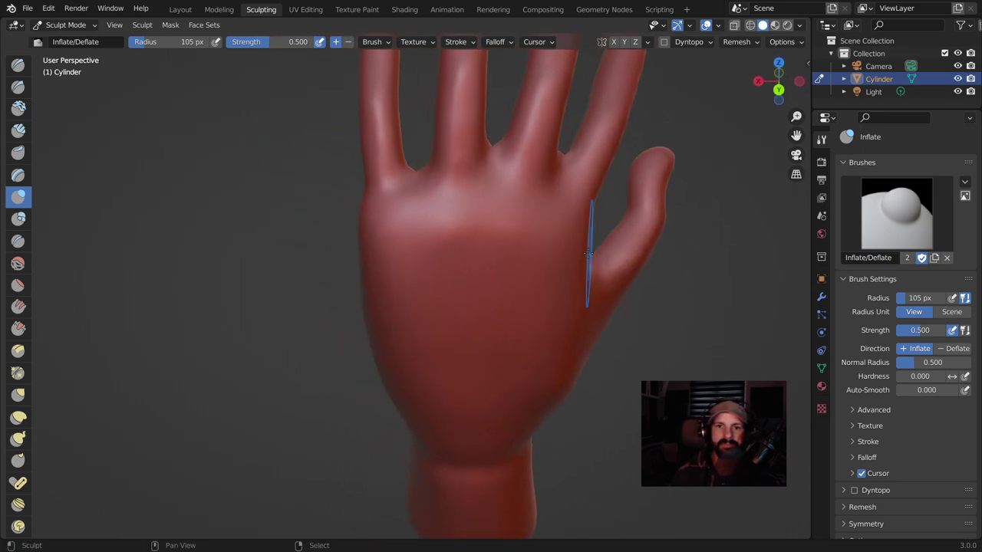
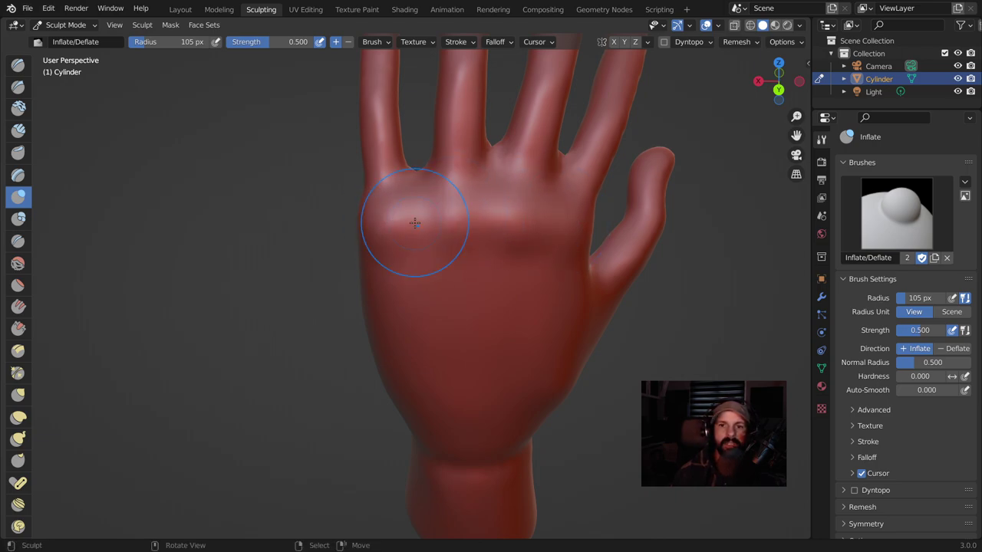
Frame the hand, switch to the Crease brush and drag one shallow crease across the palm.
scroll(414, 222, down, 3)
middle_drag(415, 222, 414, 205)
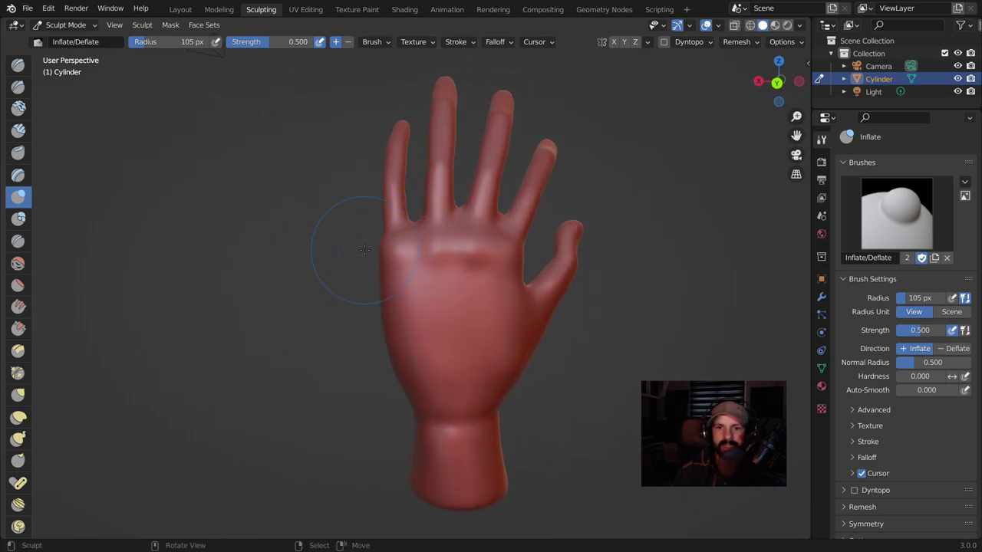
scroll(480, 240, up, 2)
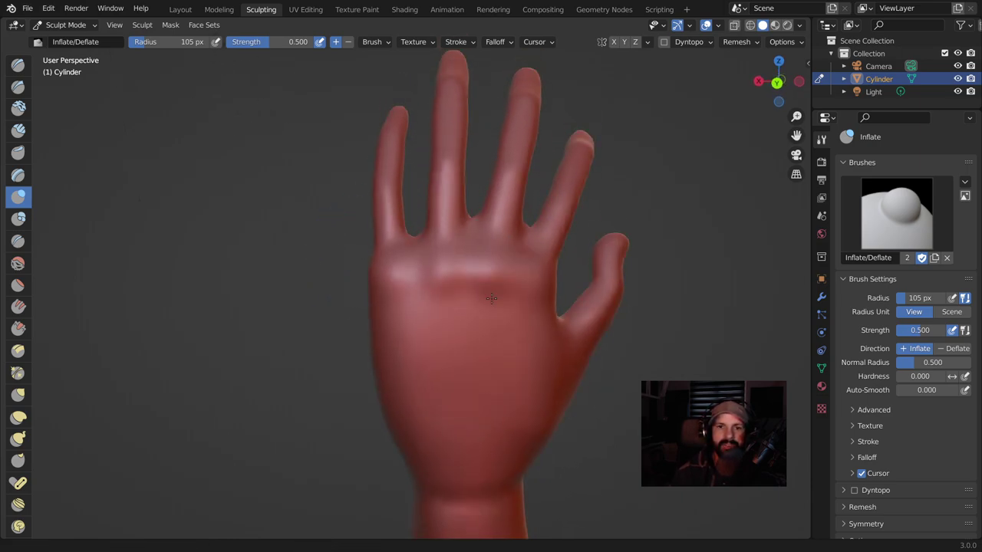
mouse_move(480, 253)
middle_down()
mouse_move(497, 236)
mouse_move(467, 212)
mouse_move(482, 274)
middle_up()
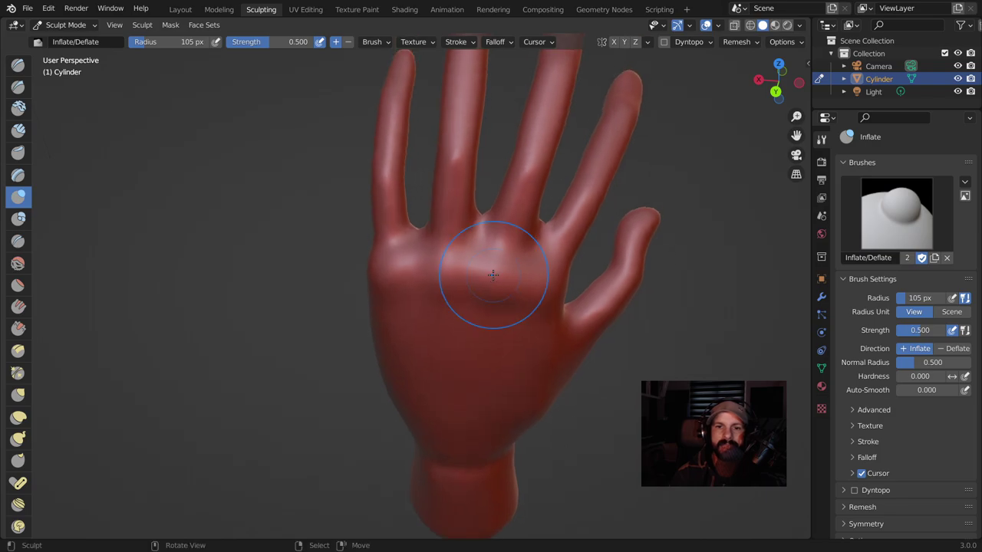
click(18, 241)
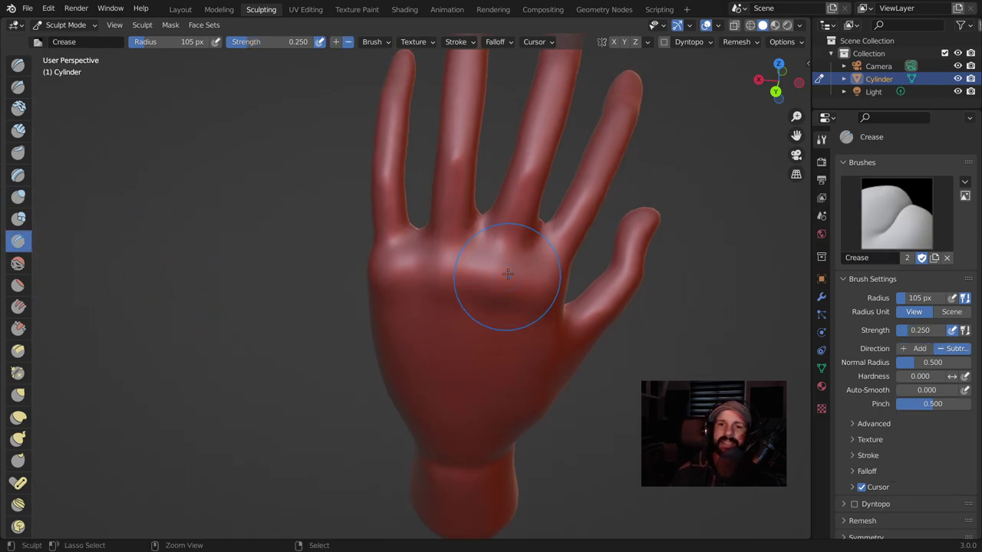
scroll(514, 260, up, 2)
scroll(529, 238, up, 1)
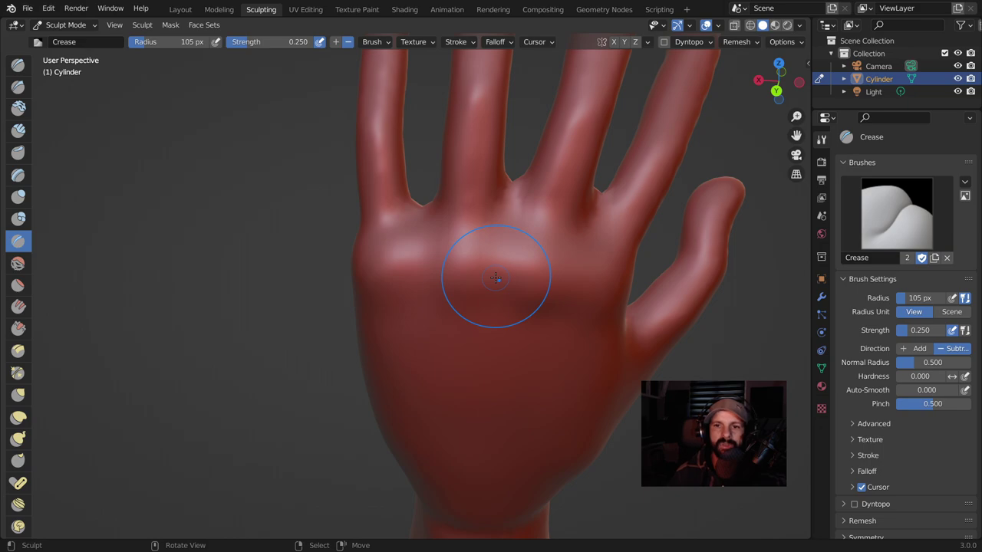
mouse_move(526, 328)
mouse_down()
mouse_move(462, 312)
mouse_move(450, 340)
mouse_up()
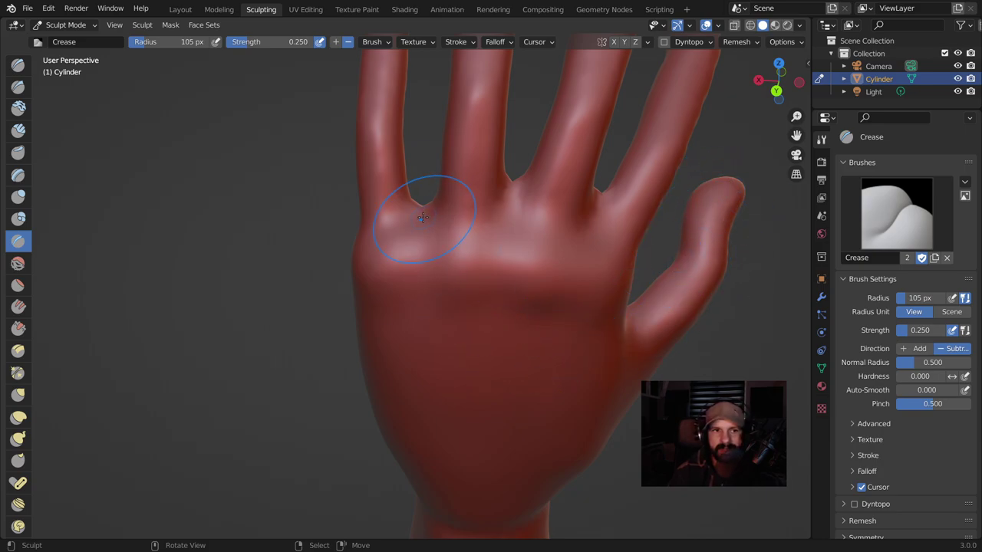
Shrink the Crease brush to 56 px and carve a thin vertical crease up the palm.
key(f)
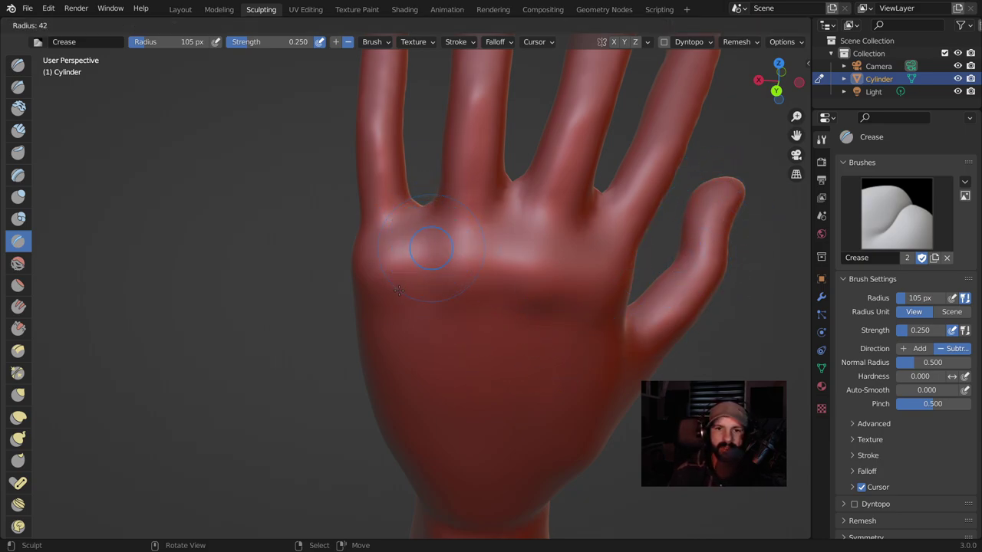
click(398, 290)
drag(426, 261, 424, 206)
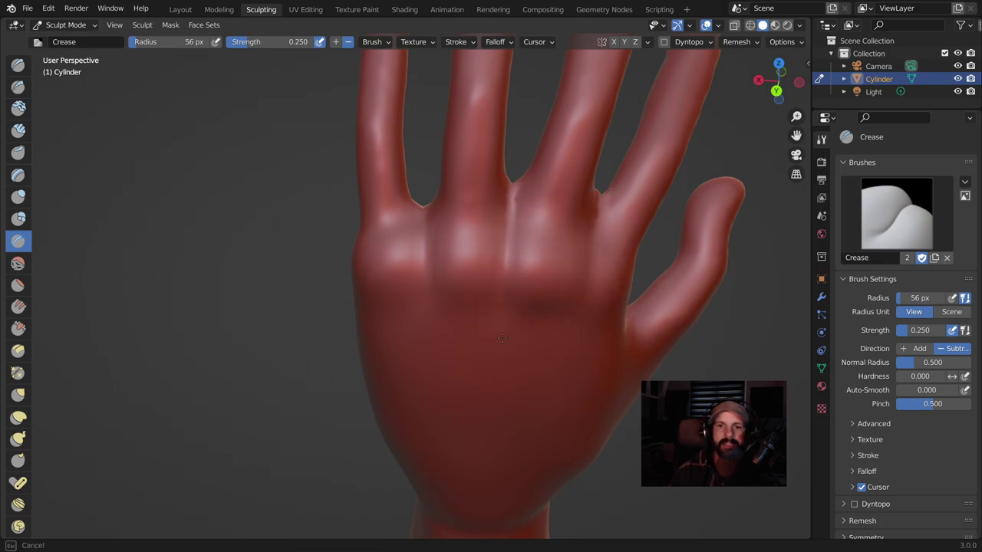
Orbit around the hand to inspect its sides and back from several angles.
middle_drag(503, 336, 531, 222)
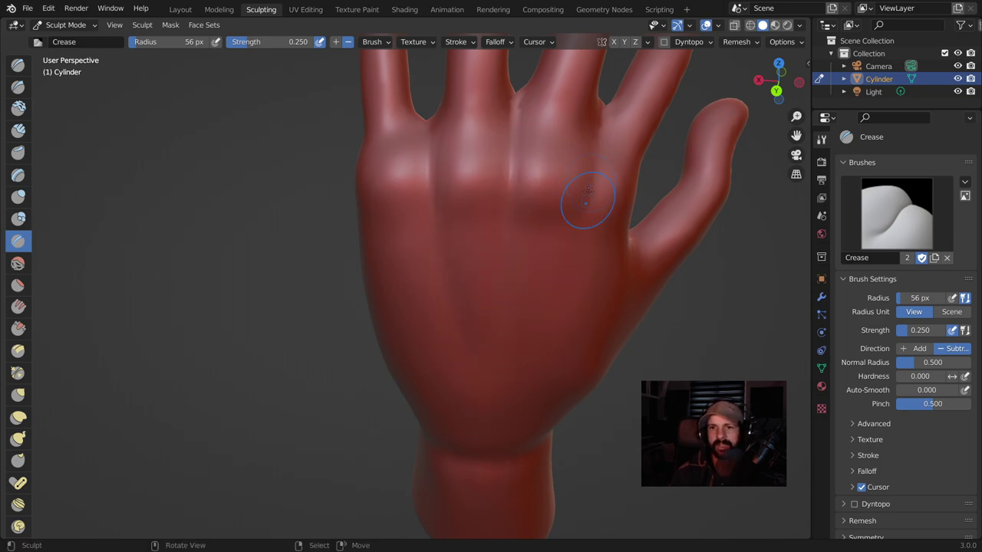
mouse_move(573, 283)
middle_down()
mouse_move(615, 271)
mouse_move(552, 249)
middle_up()
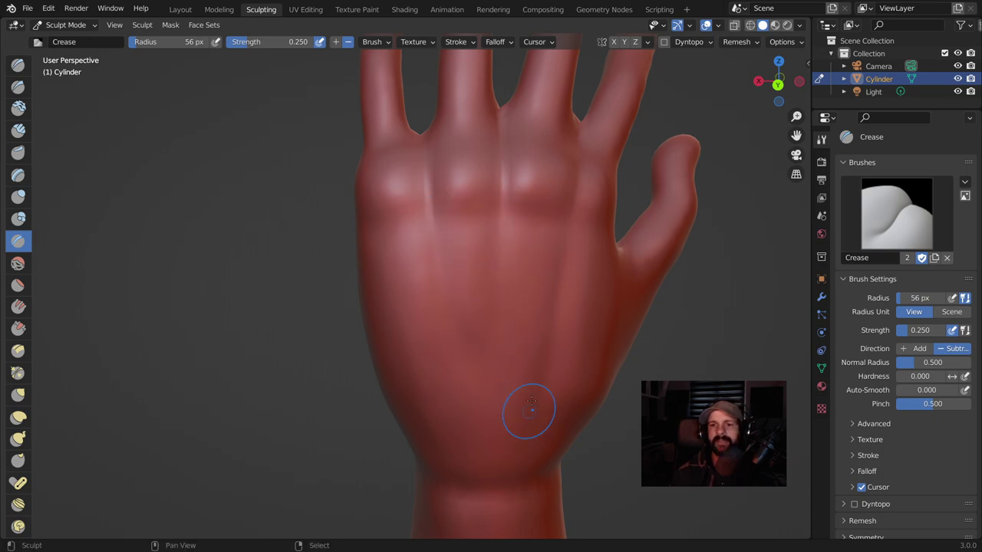
mouse_move(540, 180)
middle_down()
mouse_move(570, 186)
mouse_move(513, 157)
middle_up()
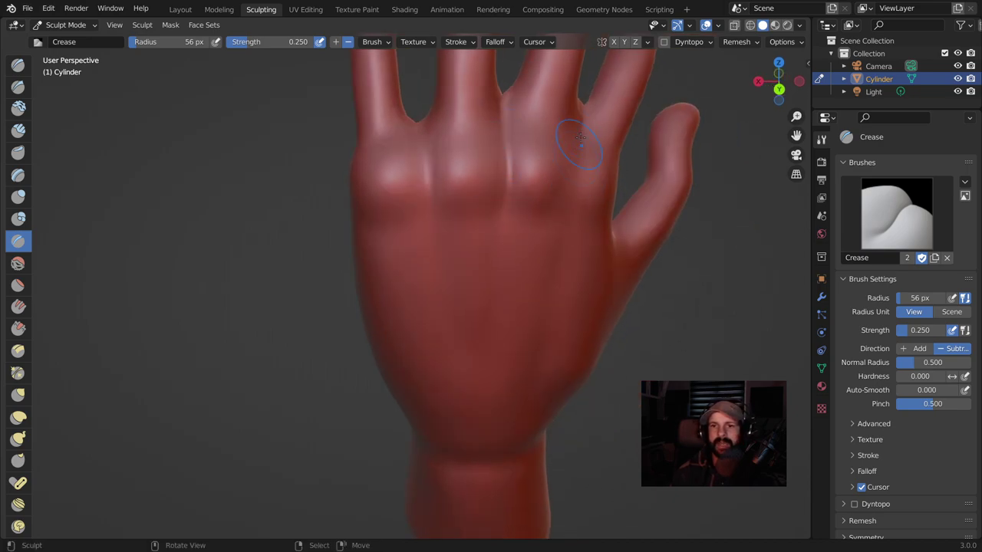
middle_drag(580, 138, 583, 151)
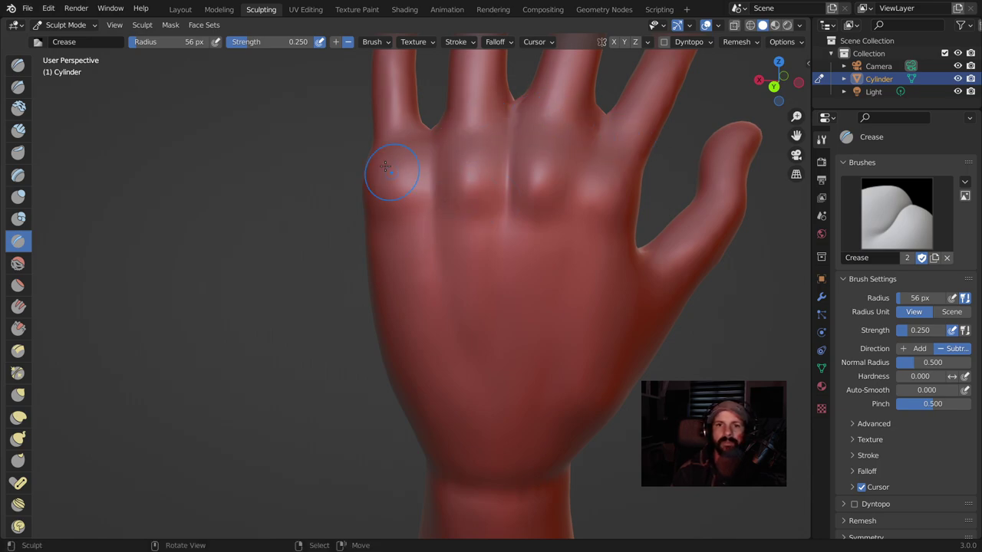
middle_drag(410, 183, 476, 182)
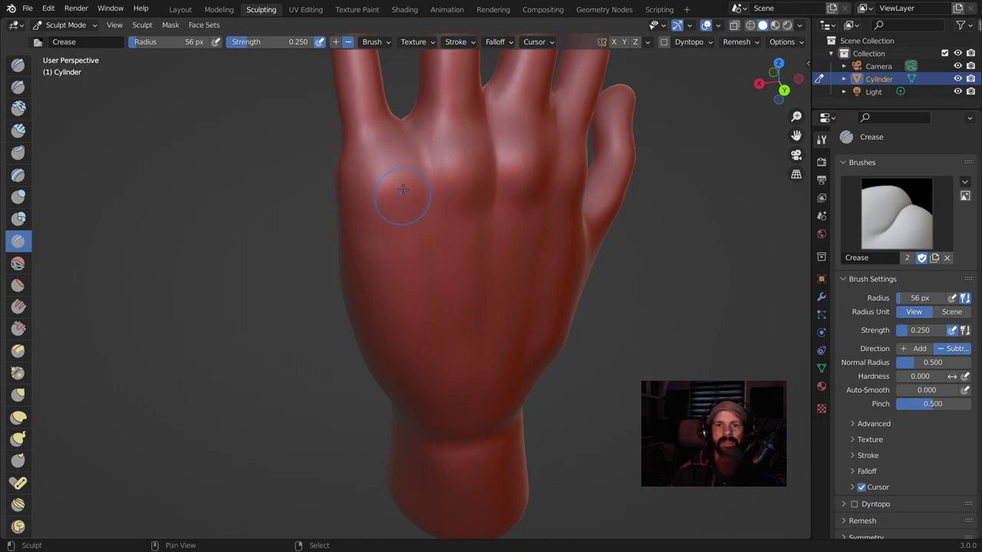
scroll(590, 210, down, 5)
mouse_move(590, 209)
middle_down()
mouse_move(507, 224)
mouse_move(488, 252)
mouse_move(522, 234)
middle_up()
scroll(524, 234, up, 4)
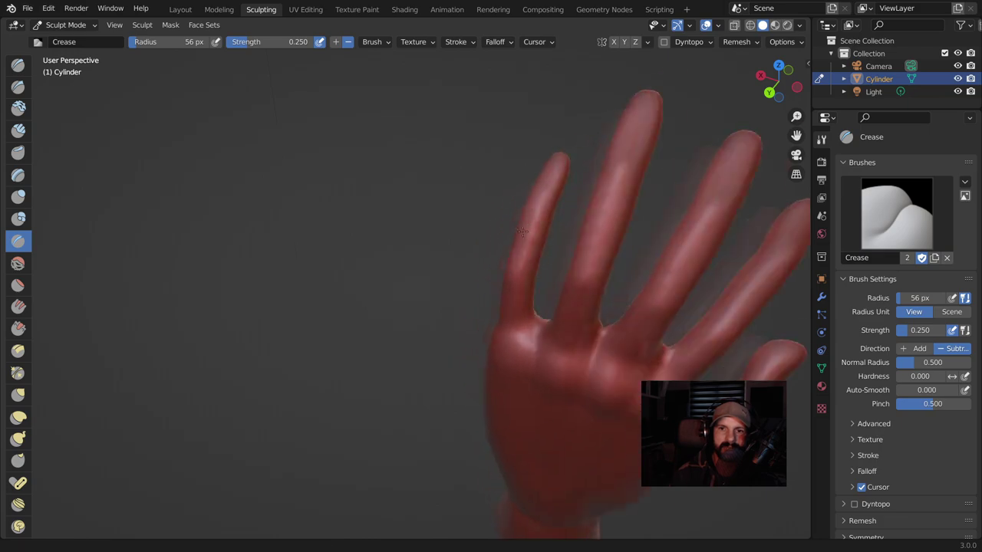
scroll(526, 234, up, 3)
scroll(526, 234, down, 1)
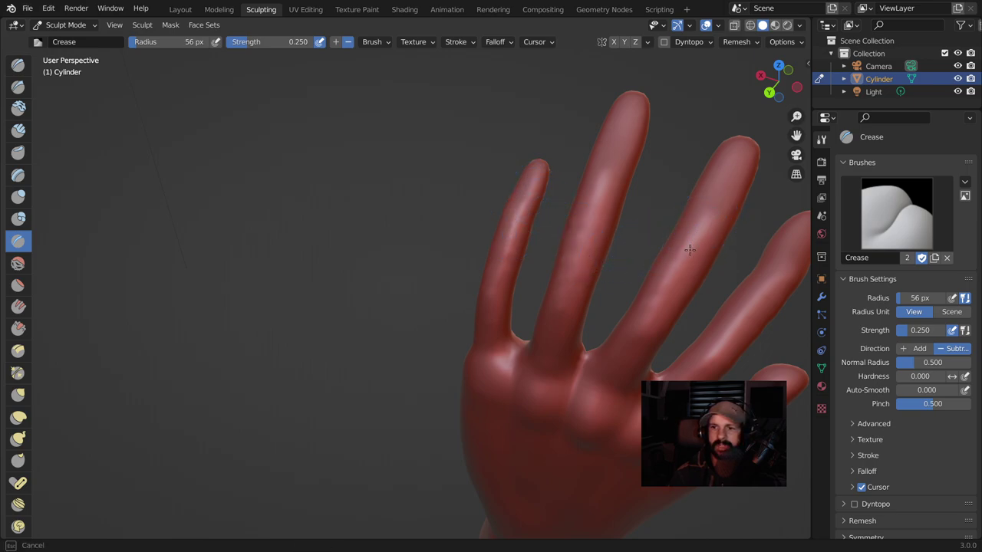
shift+middle_drag(716, 264, 636, 295)
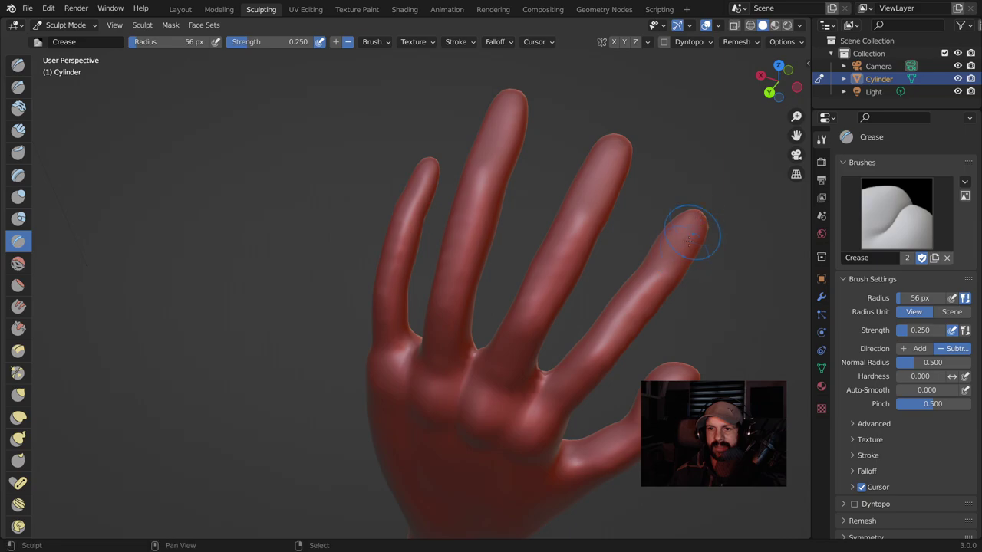
mouse_move(576, 375)
middle_down()
mouse_move(625, 422)
mouse_move(570, 255)
middle_up()
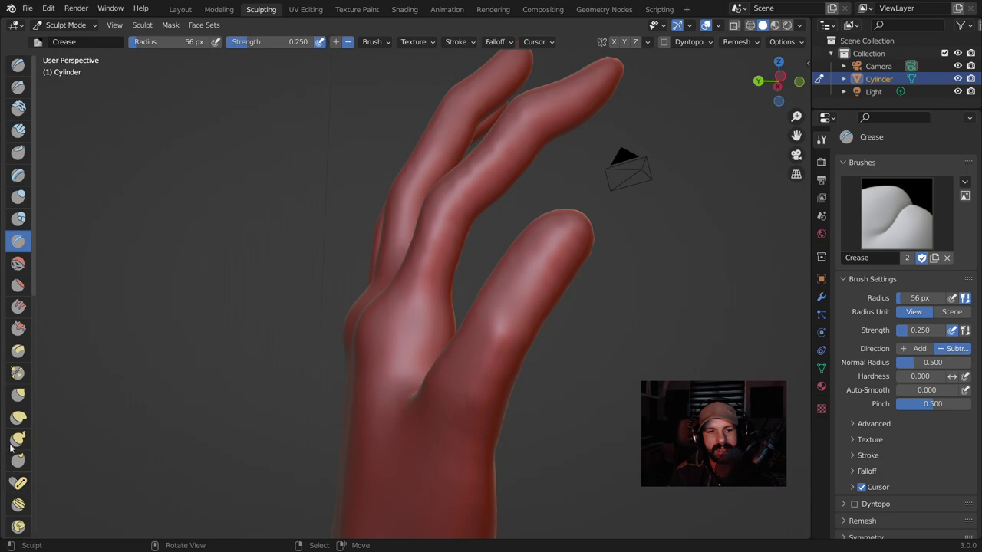
click(19, 417)
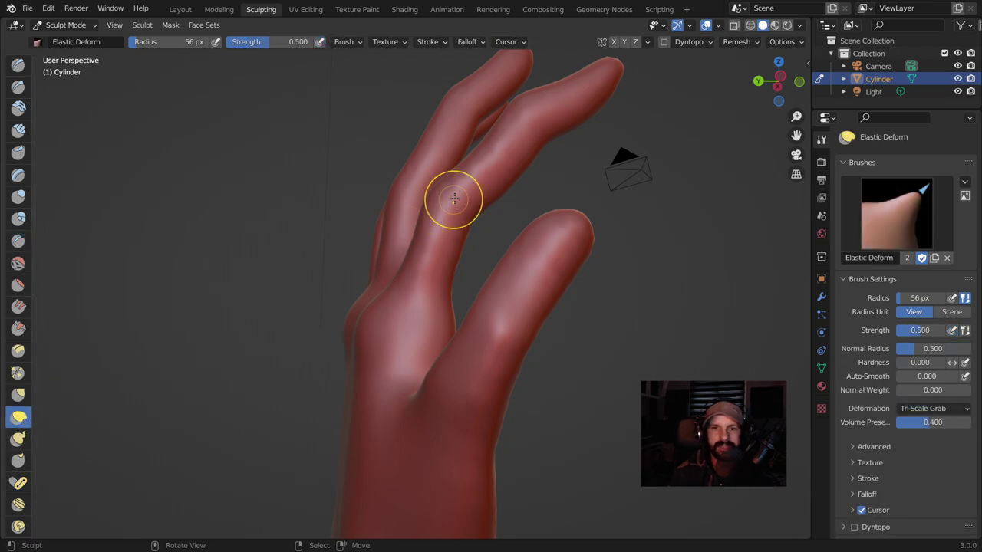
Set the Elastic Deform radius to 92 px and pull the upper fingers and fingertips apart.
key(f)
click(495, 204)
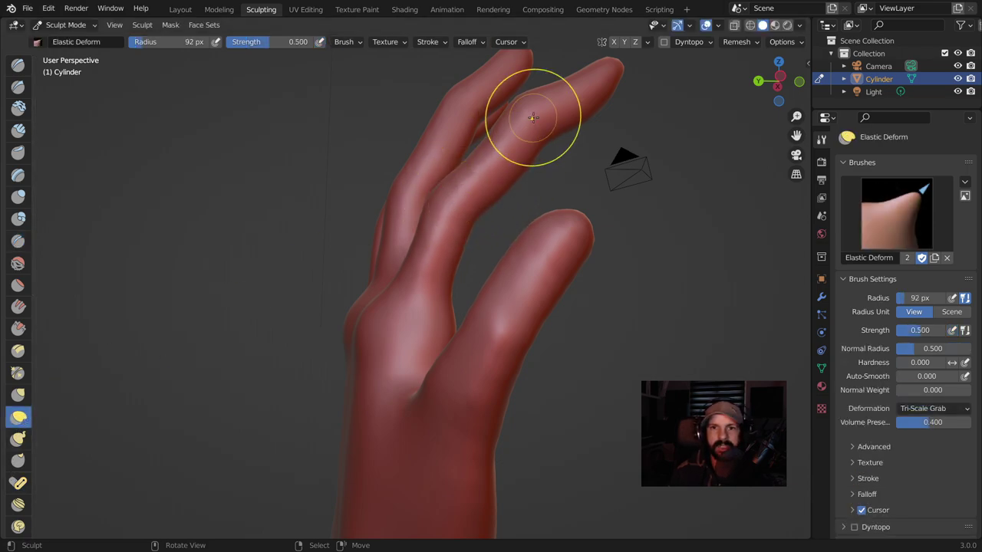
drag(528, 103, 543, 158)
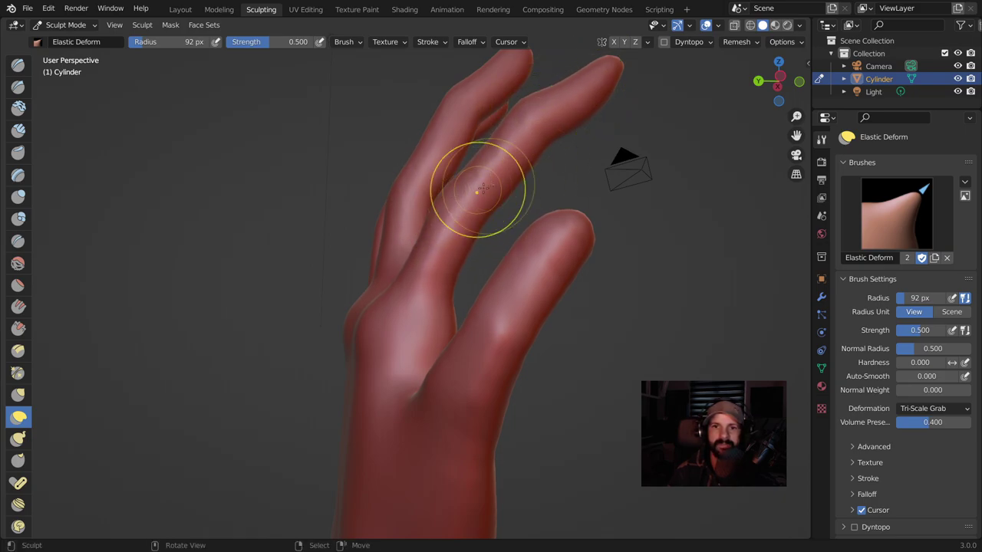
mouse_move(559, 131)
mouse_down()
mouse_move(529, 112)
mouse_move(537, 143)
mouse_up()
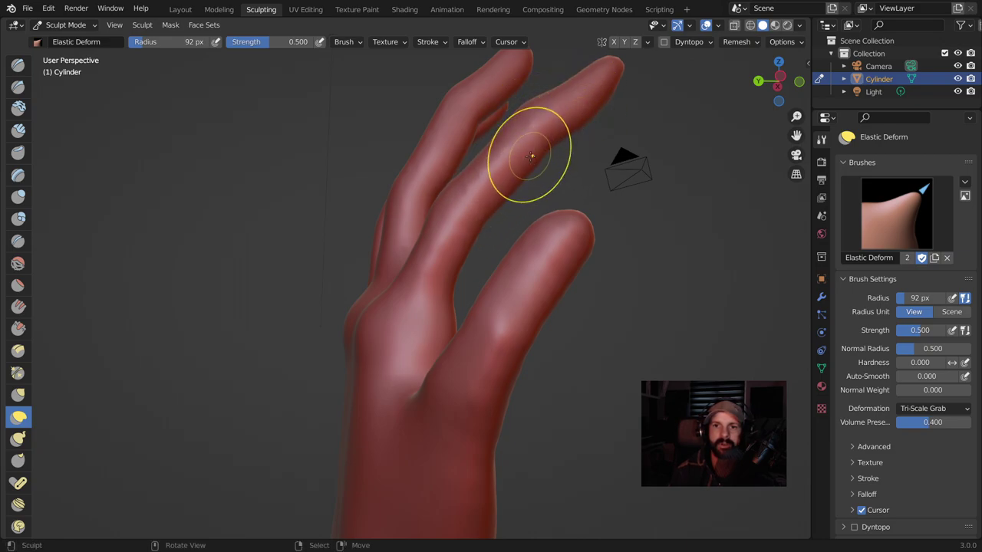
Reframe along the ring finger and bulge its edge outward.
mouse_move(454, 201)
middle_down()
mouse_move(552, 253)
mouse_move(533, 198)
mouse_move(467, 219)
middle_up()
scroll(558, 251, up, 2)
scroll(558, 224, up, 3)
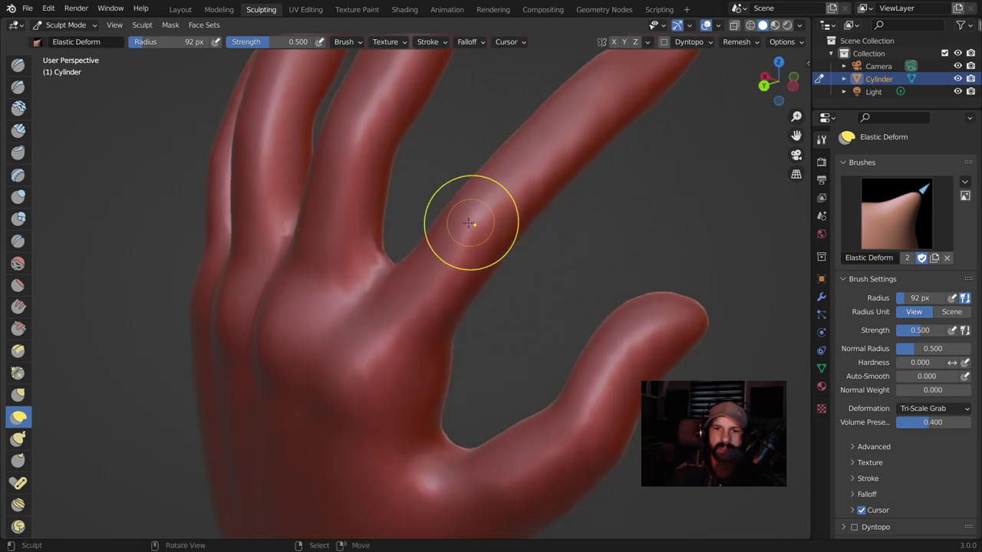
mouse_move(437, 278)
middle_down()
mouse_move(473, 259)
mouse_move(453, 222)
mouse_move(506, 253)
middle_up()
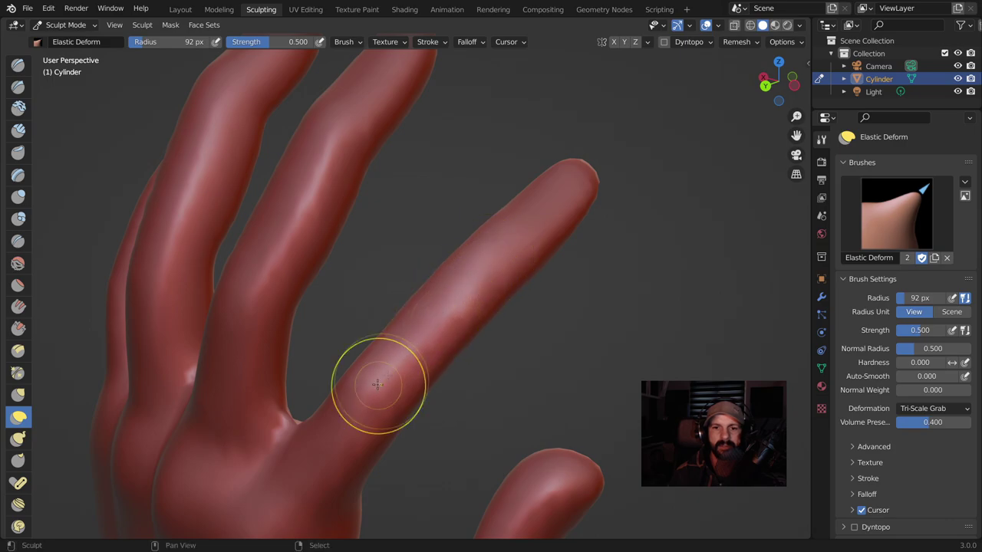
mouse_move(373, 383)
middle_down()
mouse_move(415, 277)
mouse_move(463, 247)
mouse_move(473, 375)
middle_up()
drag(472, 375, 455, 332)
middle_drag(491, 398, 504, 306)
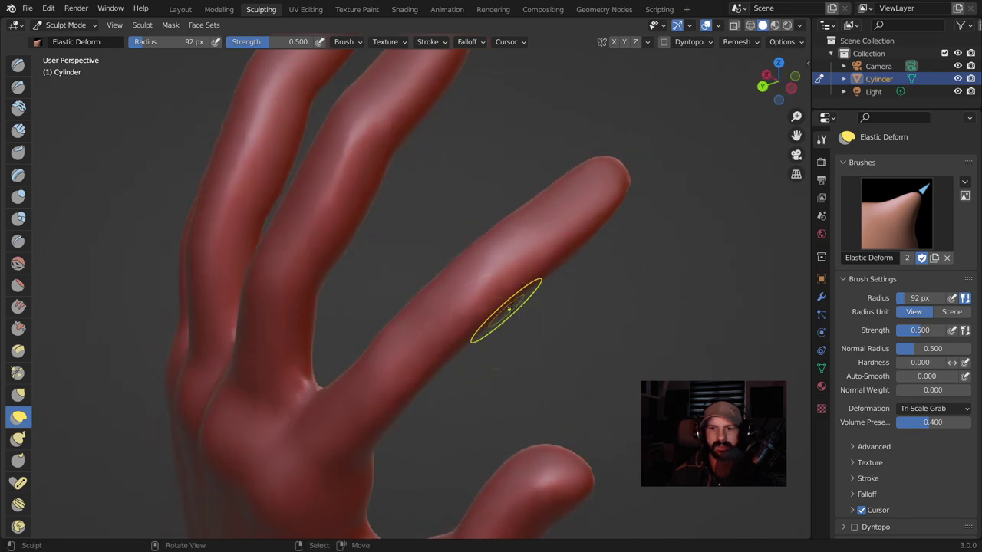
mouse_move(486, 274)
middle_down()
mouse_move(448, 246)
mouse_move(446, 225)
mouse_move(475, 285)
mouse_move(508, 292)
middle_up()
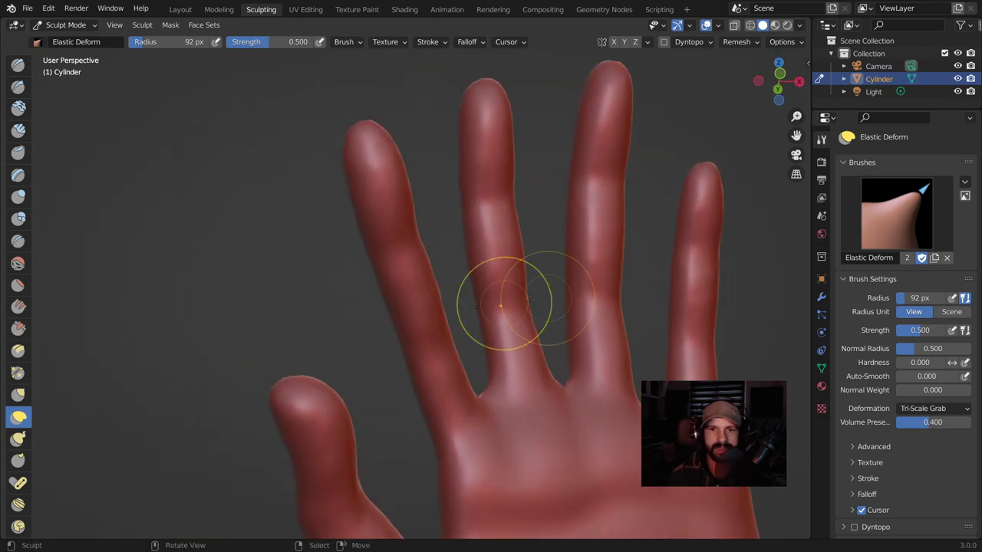
Switch back to the Crease brush and orbit around the fingers.
click(18, 241)
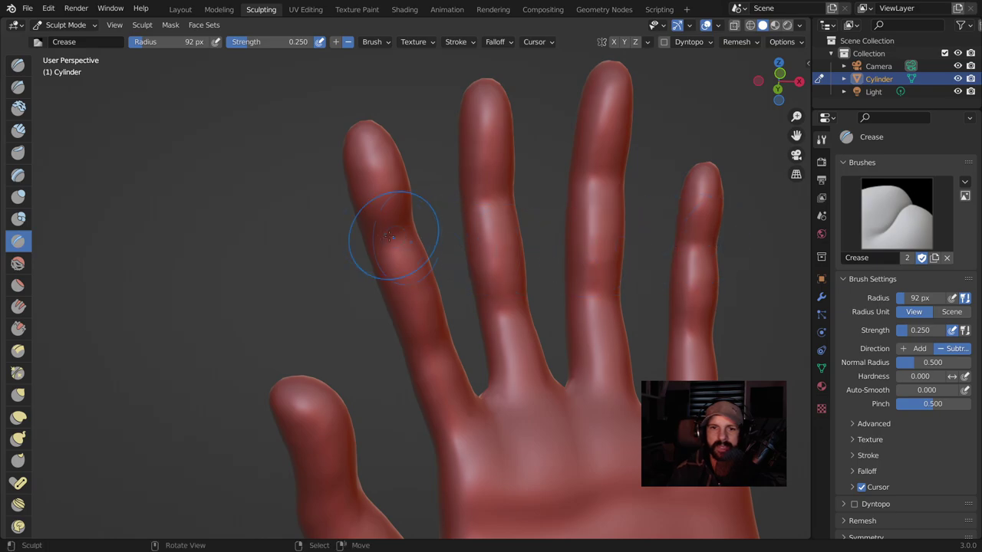
middle_drag(435, 335, 553, 268)
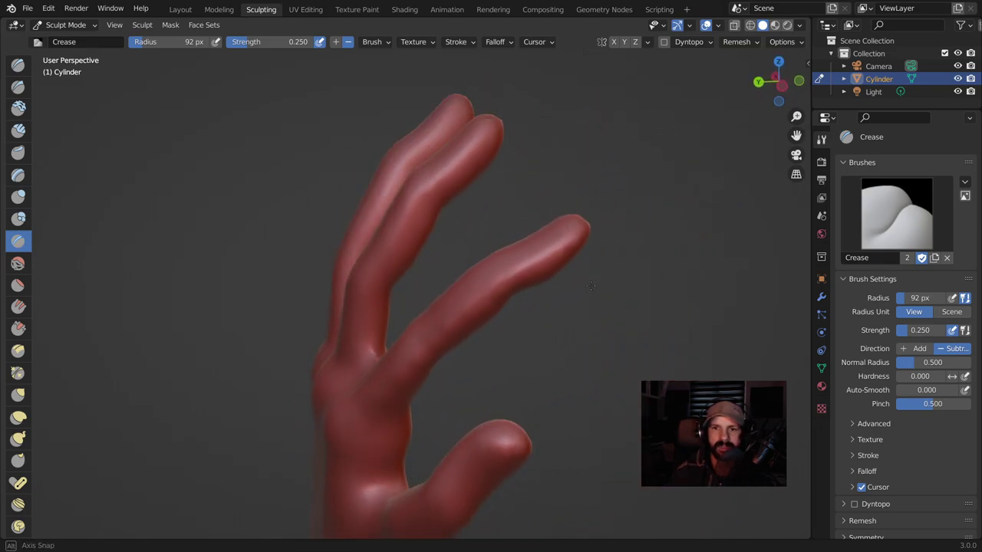
mouse_move(580, 236)
middle_down()
mouse_move(597, 303)
mouse_move(362, 218)
middle_up()
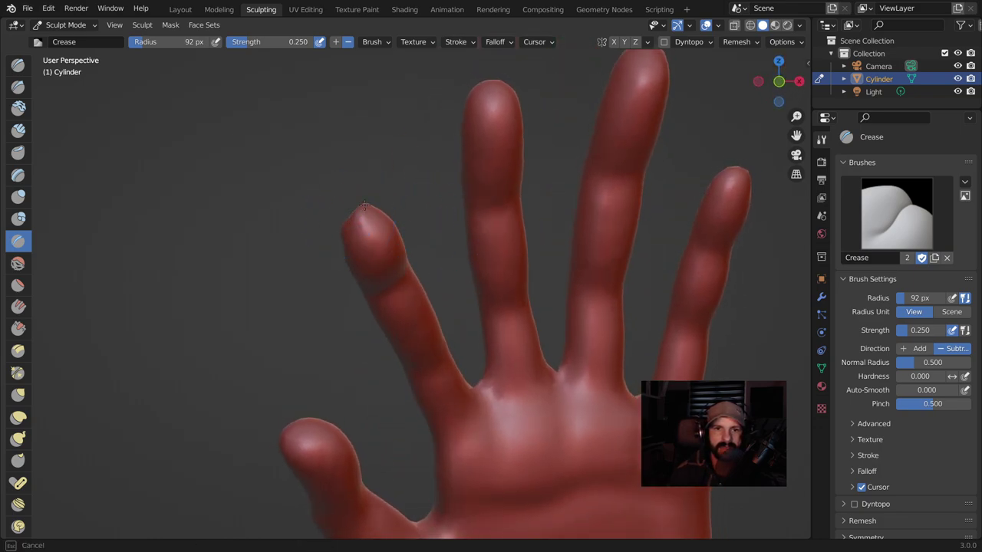
mouse_move(363, 222)
middle_down()
mouse_move(355, 183)
mouse_move(484, 238)
middle_up()
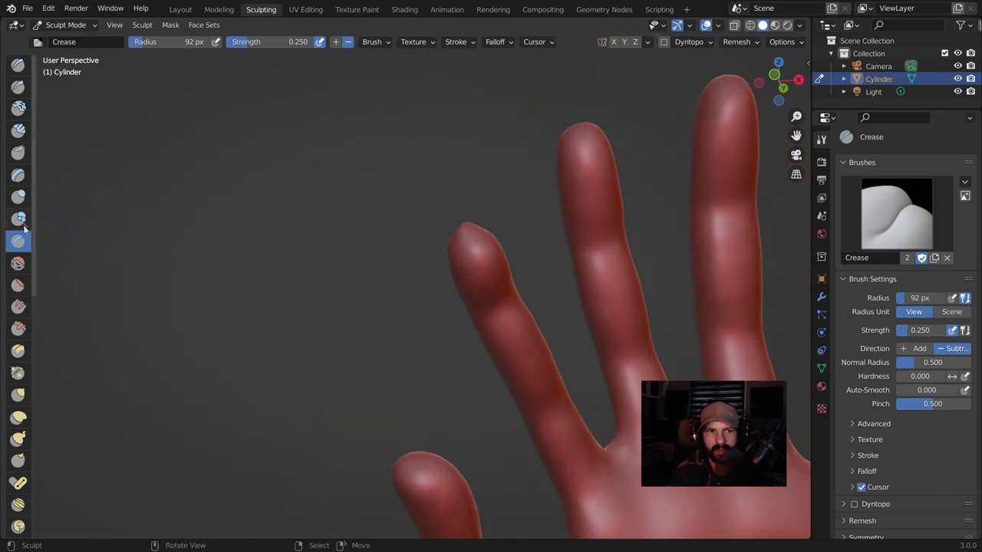
Select the Inflate/Deflate brush and look over the hand from the side and back.
click(17, 197)
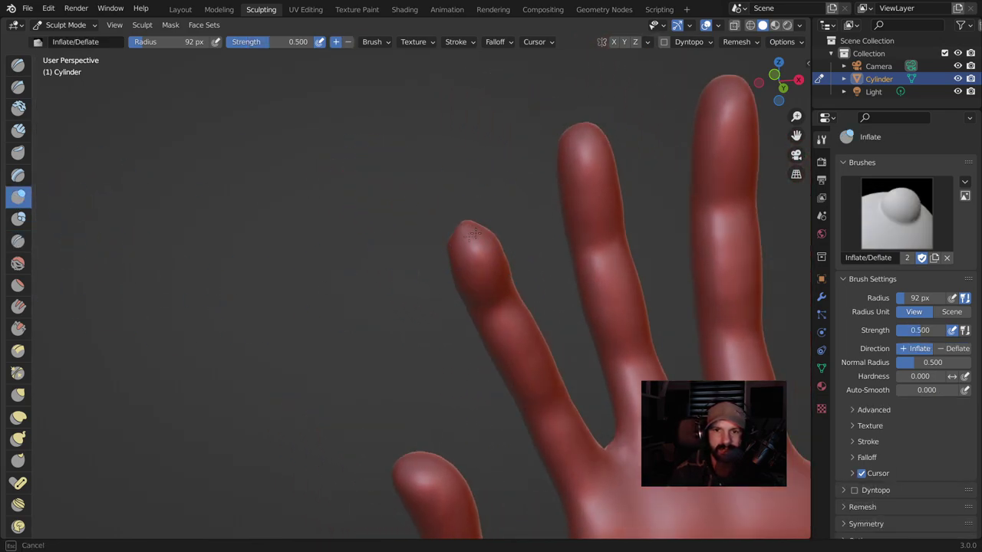
mouse_move(477, 230)
middle_down()
mouse_move(531, 257)
mouse_move(446, 336)
mouse_move(446, 281)
middle_up()
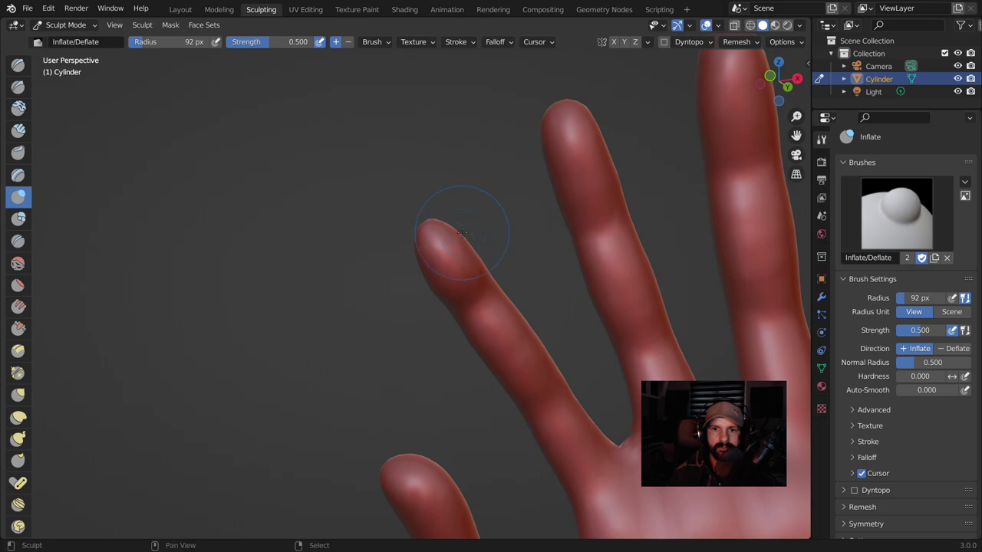
middle_drag(464, 245, 441, 272)
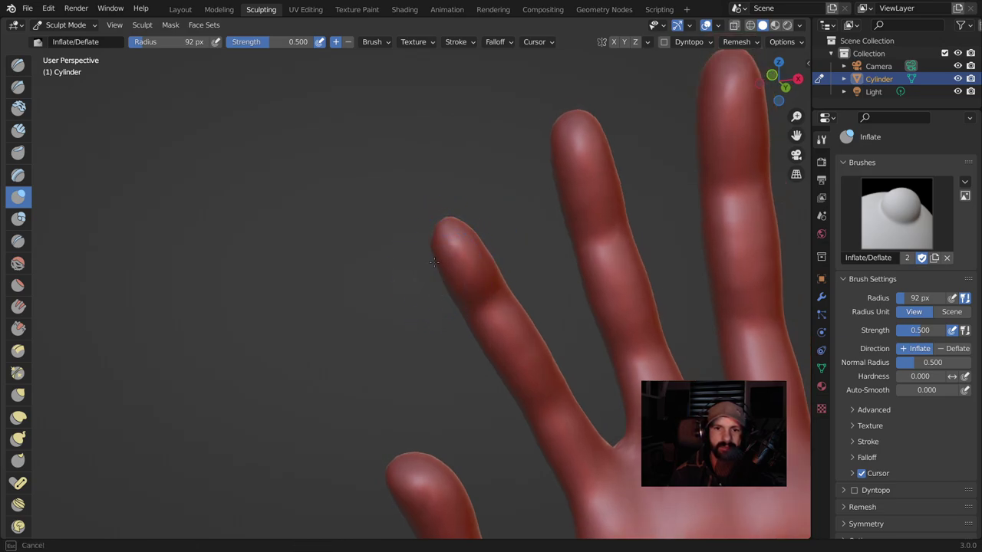
scroll(433, 262, down, 3)
scroll(476, 284, down, 2)
mouse_move(537, 307)
middle_down()
mouse_move(578, 338)
mouse_move(383, 323)
middle_up()
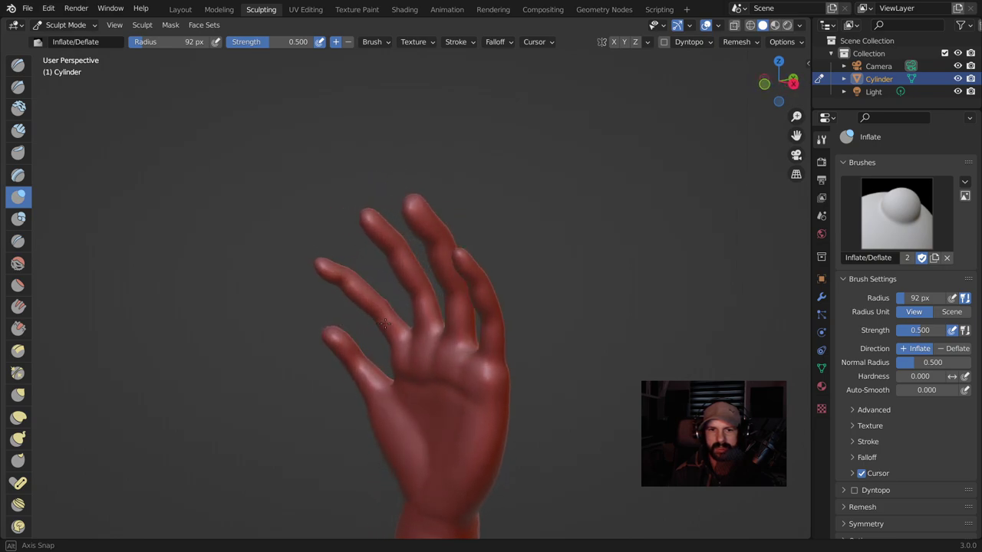
mouse_move(382, 324)
middle_down()
mouse_move(547, 253)
mouse_move(338, 228)
middle_up()
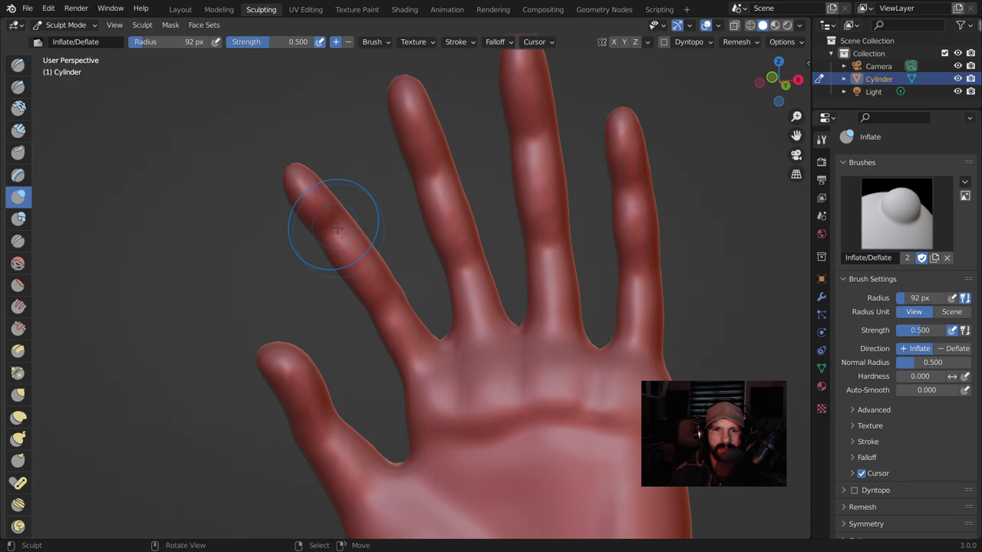
With Elastic Deform, pull the lower finger's bulge back in and shape the palm.
click(19, 417)
mouse_move(318, 219)
mouse_down()
mouse_move(340, 234)
mouse_move(362, 208)
mouse_up()
middle_drag(361, 208, 285, 285)
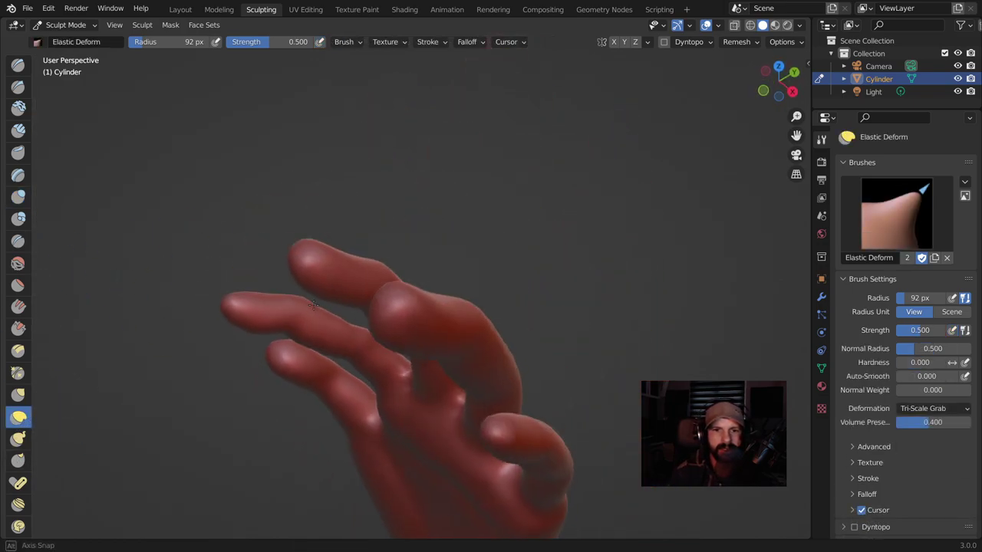
mouse_move(299, 316)
mouse_down()
mouse_move(297, 265)
mouse_move(306, 309)
mouse_move(340, 309)
mouse_move(342, 345)
mouse_move(361, 318)
mouse_up()
mouse_move(361, 317)
middle_down()
mouse_move(456, 340)
mouse_move(335, 308)
middle_up()
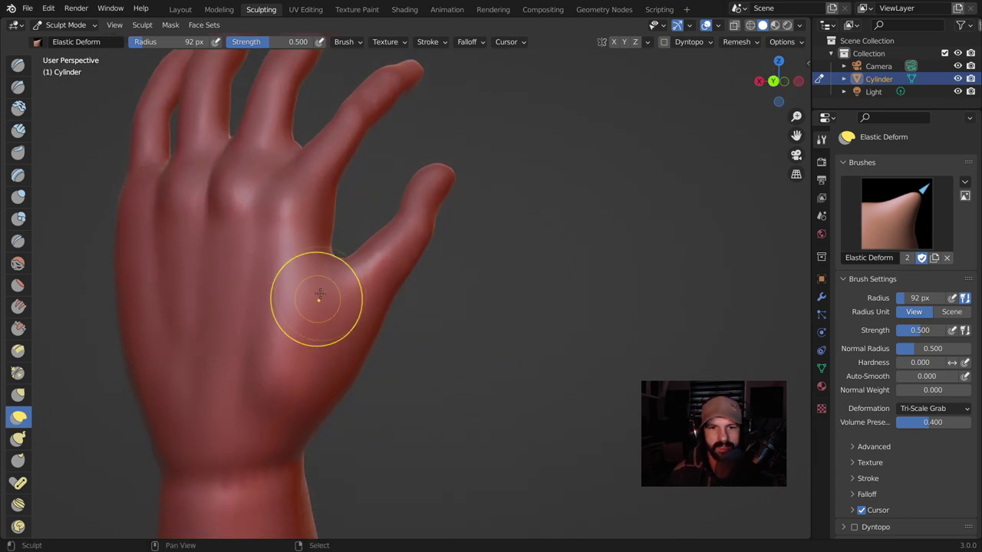
mouse_move(328, 340)
mouse_down()
mouse_move(397, 231)
mouse_move(383, 274)
mouse_up()
middle_drag(383, 274, 471, 274)
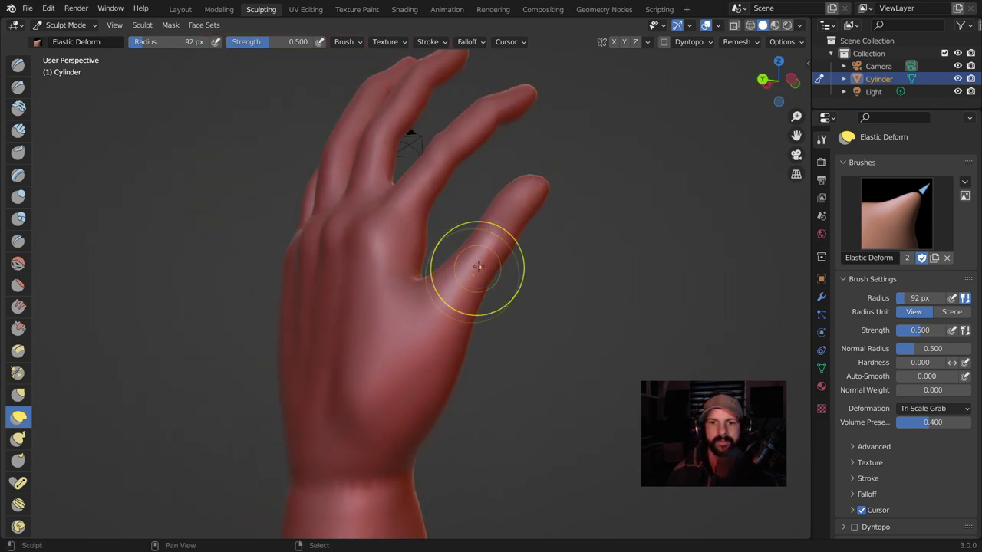
middle_drag(500, 237, 508, 302)
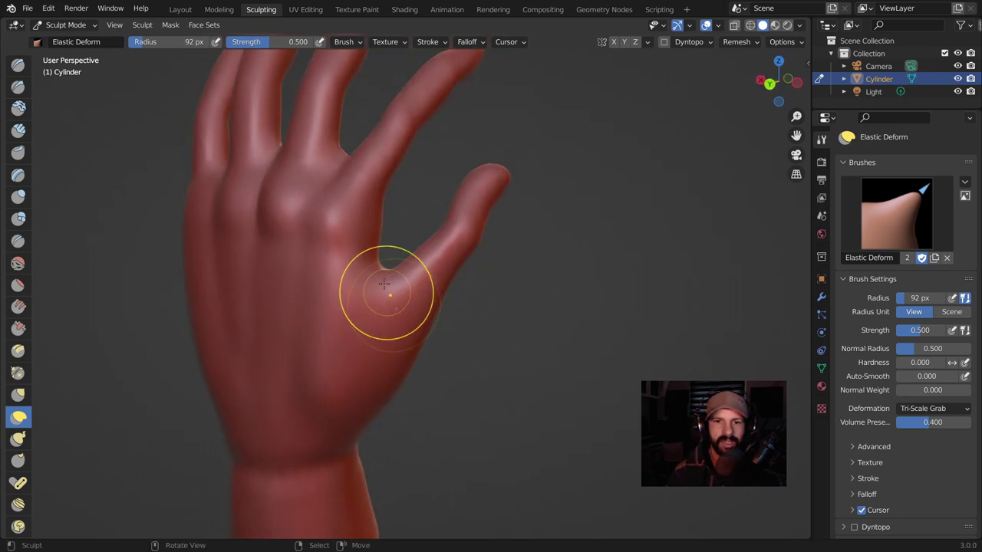
Switch to the Crease brush and turn the view toward the thumb web.
click(19, 241)
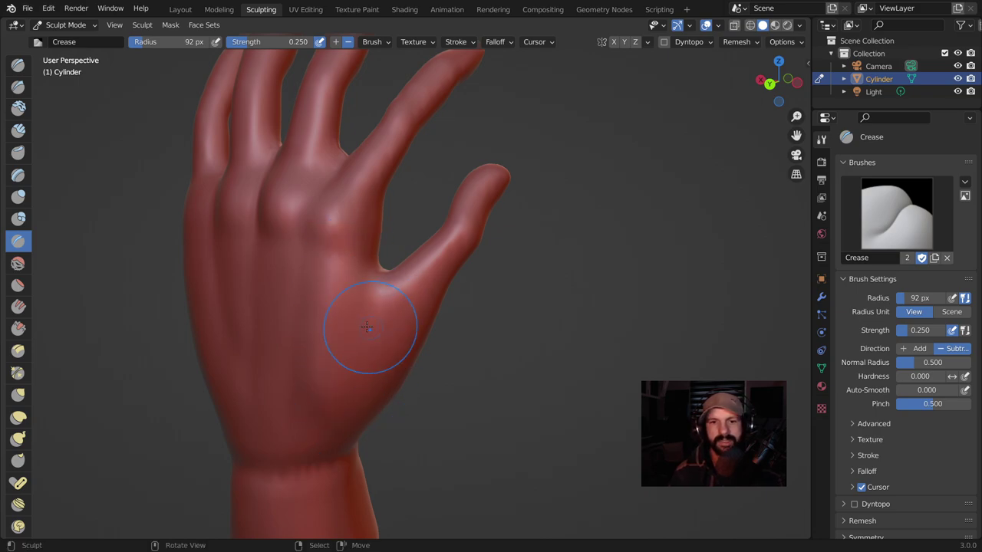
middle_drag(372, 328, 393, 270)
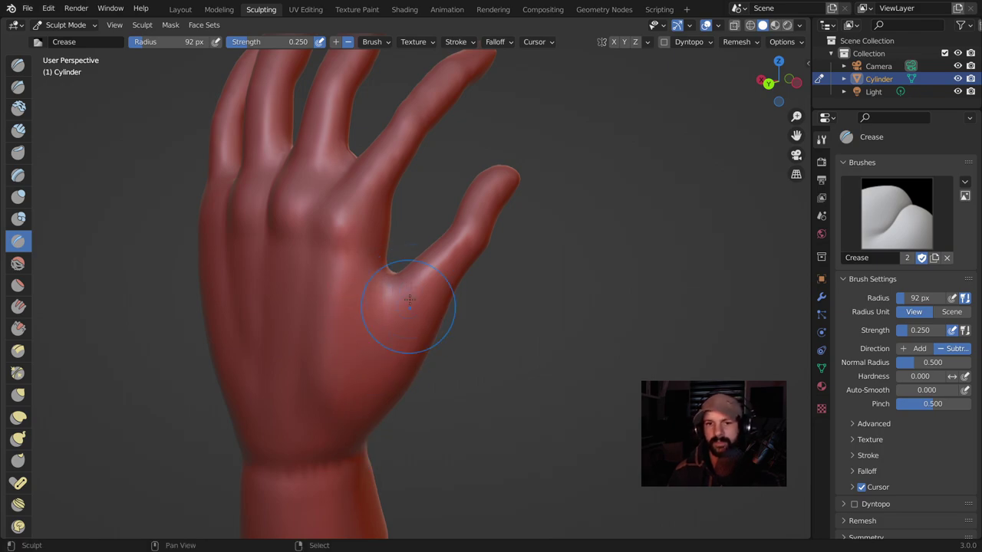
mouse_move(543, 255)
middle_down()
mouse_move(402, 275)
mouse_move(561, 266)
middle_up()
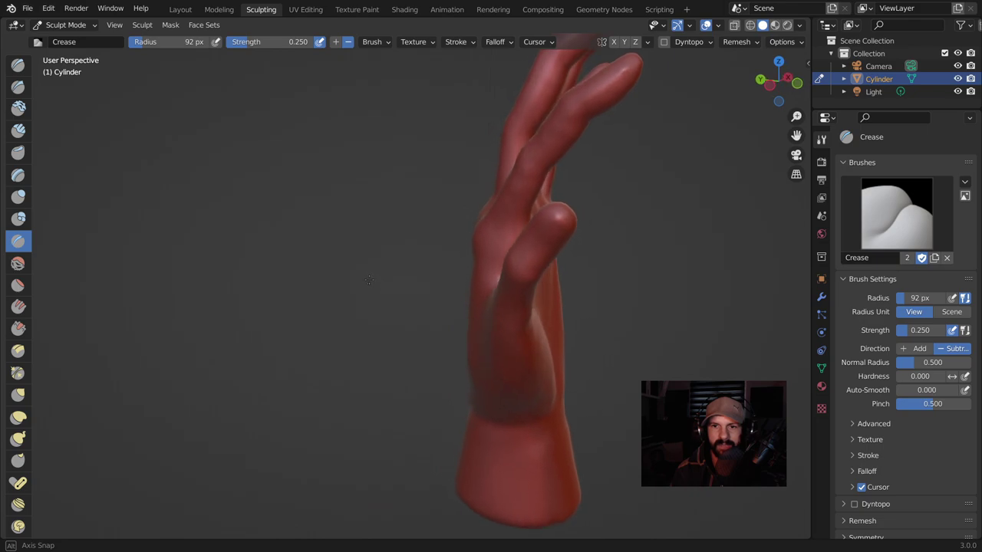
Return to Elastic Deform and bend the hand, undoing one unwanted stroke.
click(17, 416)
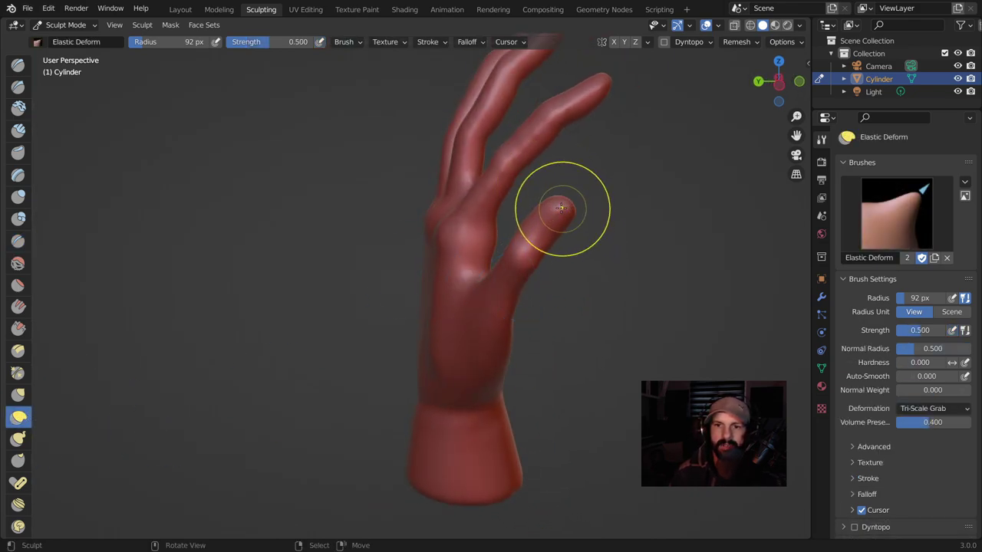
mouse_move(563, 205)
middle_down()
mouse_move(564, 189)
mouse_move(435, 212)
mouse_move(548, 219)
middle_up()
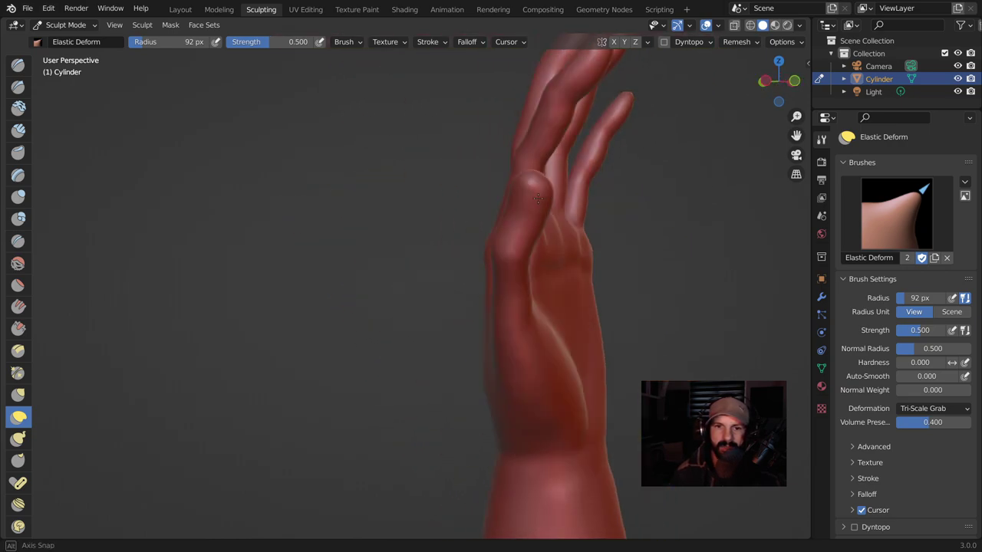
mouse_move(532, 256)
middle_down()
mouse_move(565, 281)
mouse_move(494, 251)
middle_up()
drag(524, 298, 493, 306)
key(ctrl+z)
middle_drag(493, 313, 537, 351)
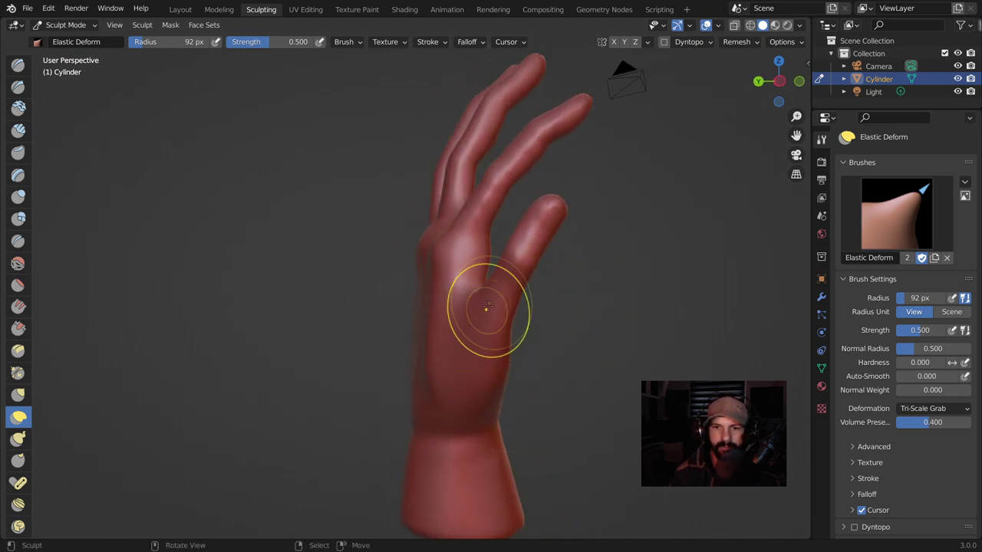
Switch to Inflate/Deflate and move in toward the palm.
click(19, 197)
middle_drag(361, 292, 406, 306)
scroll(482, 285, up, 3)
scroll(511, 288, up, 2)
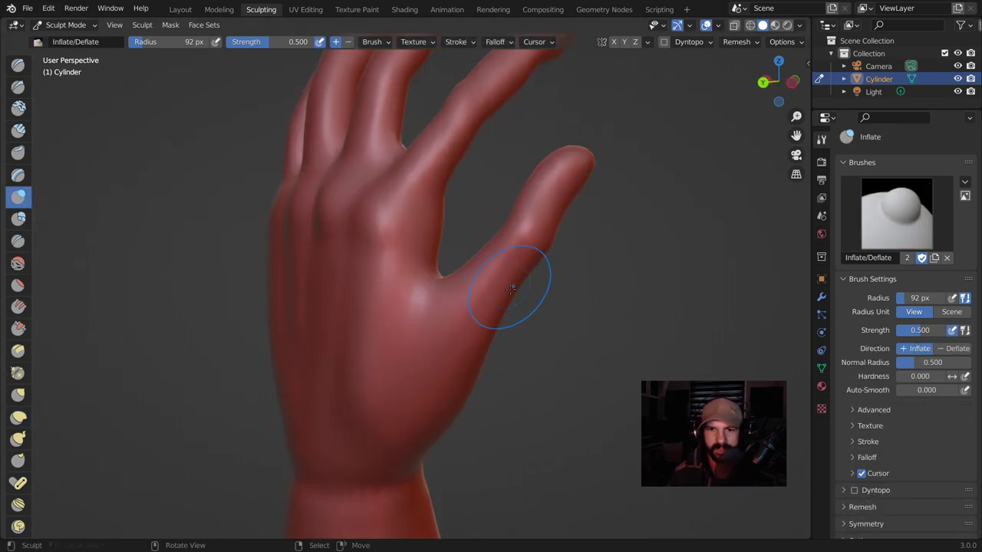
Orbit the hand through back, side, palm and low views to check the thumb.
middle_drag(511, 288, 488, 301)
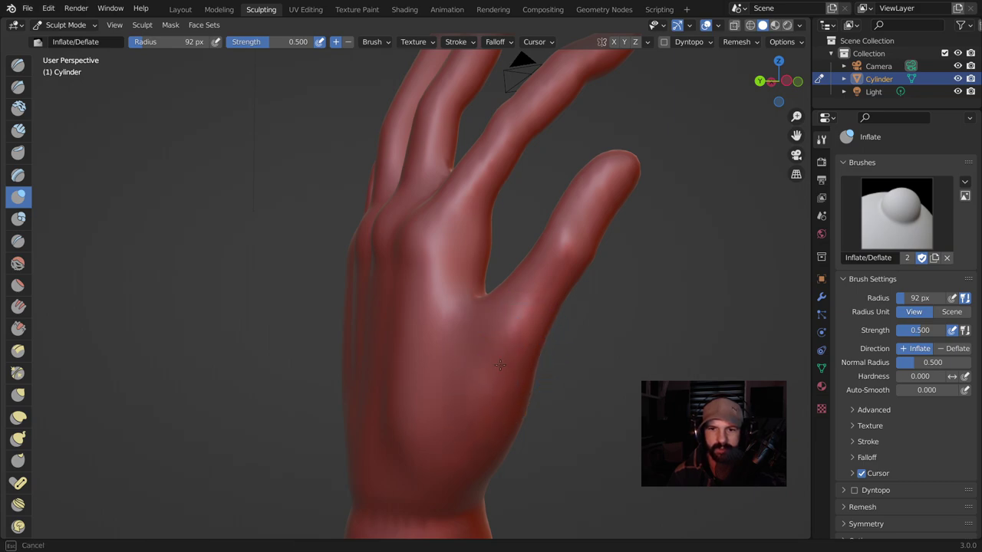
middle_drag(500, 365, 571, 301)
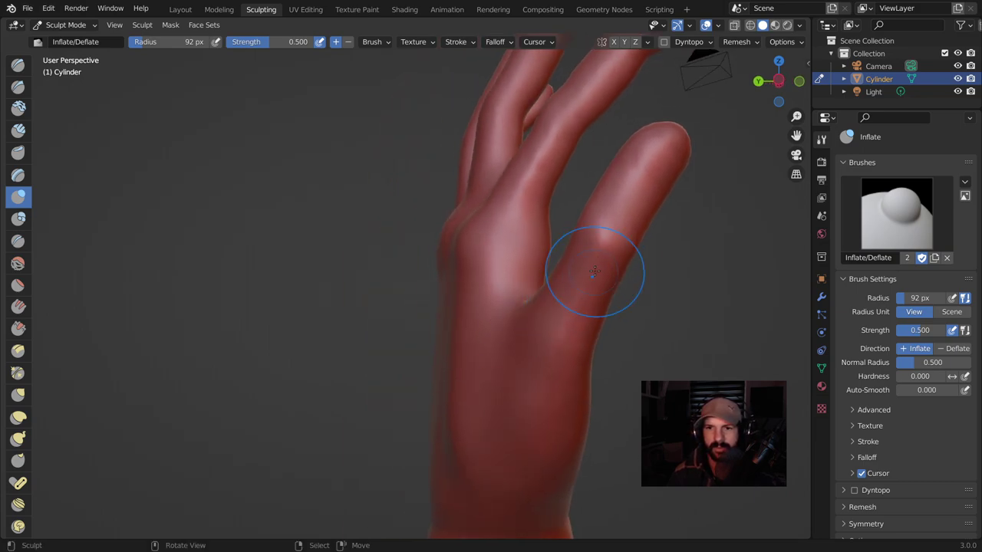
middle_drag(651, 202, 337, 305)
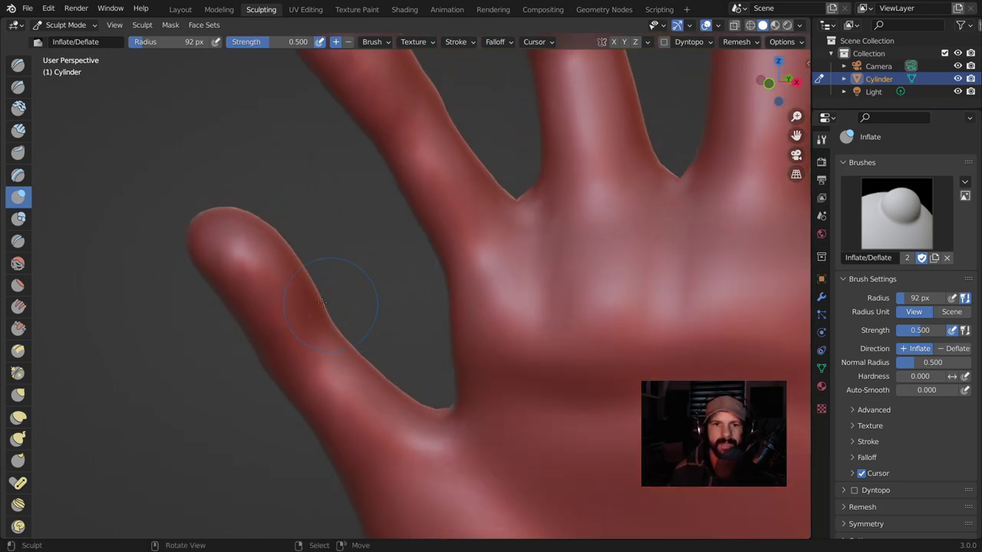
middle_drag(239, 292, 347, 392)
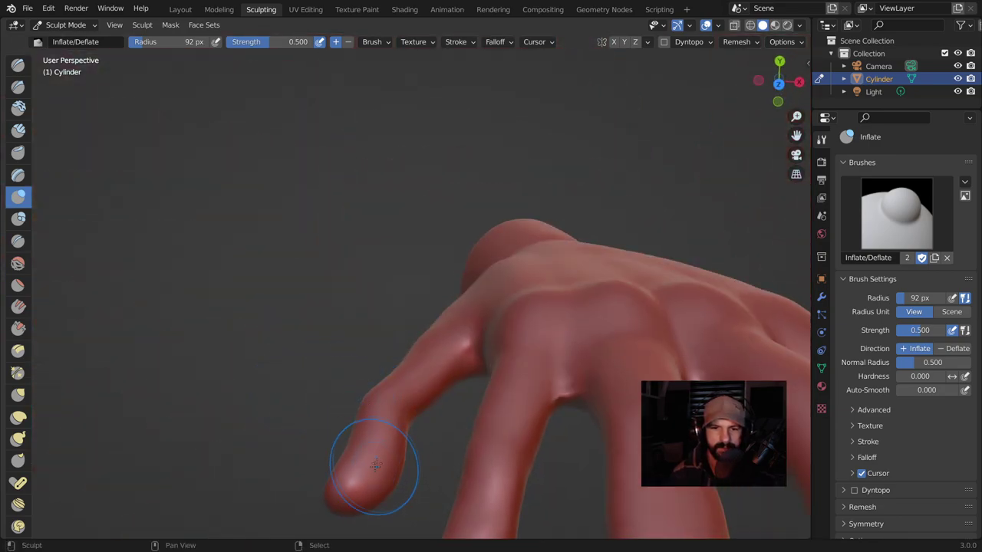
mouse_move(392, 419)
middle_down()
mouse_move(412, 241)
mouse_move(489, 288)
mouse_move(540, 291)
mouse_move(443, 276)
middle_up()
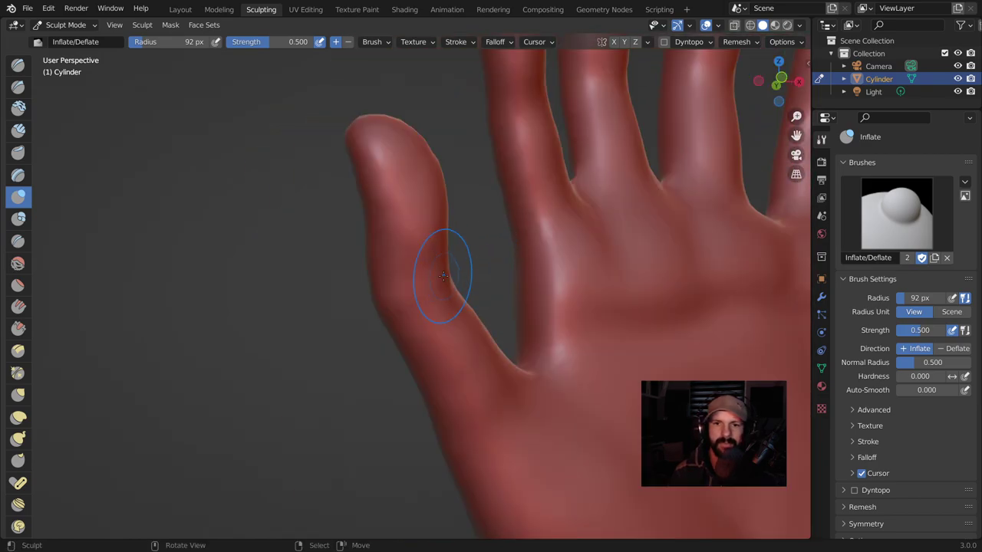
Switch to Elastic Deform and enlarge its radius to 147 px.
click(17, 418)
key(f)
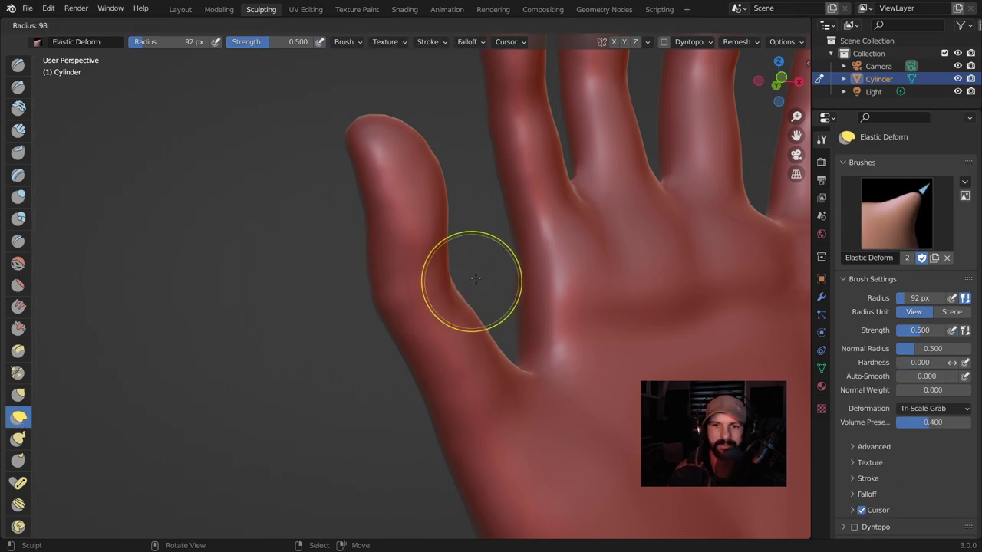
click(500, 270)
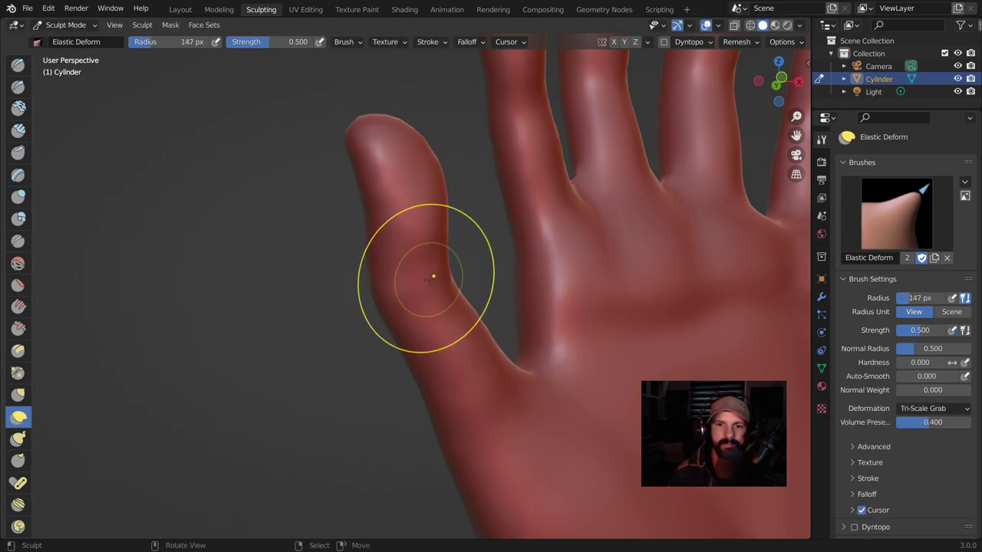
Frame the thumb and fingers from below and bring up the Remesh options.
middle_drag(428, 281, 483, 287)
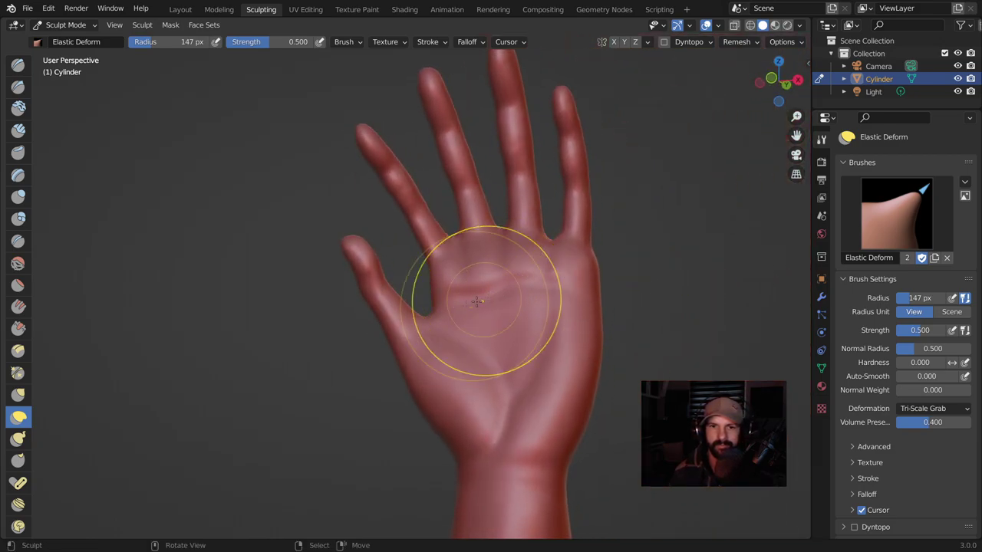
middle_drag(471, 284, 373, 305)
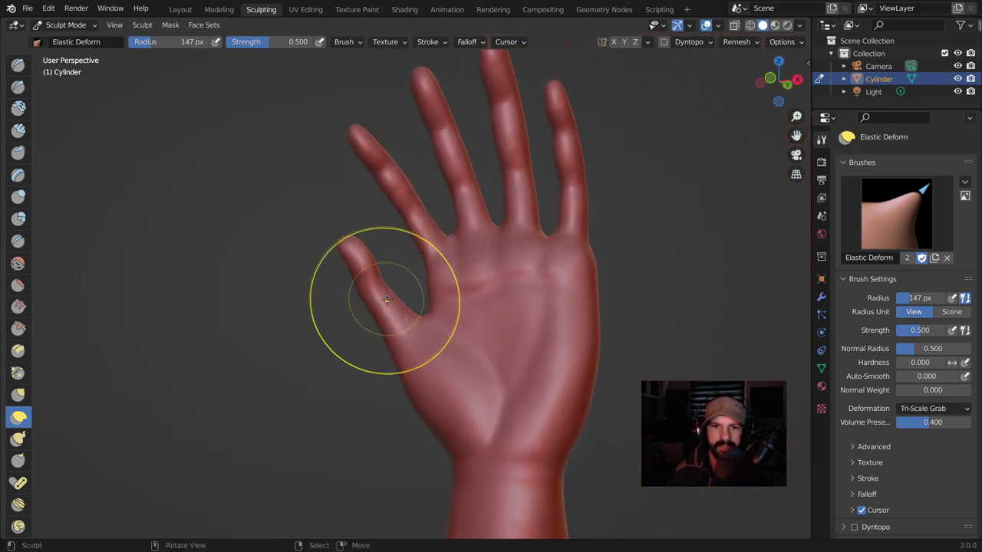
scroll(379, 294, up, 4)
mouse_move(318, 258)
middle_down()
mouse_move(423, 300)
mouse_move(375, 349)
mouse_move(339, 329)
middle_up()
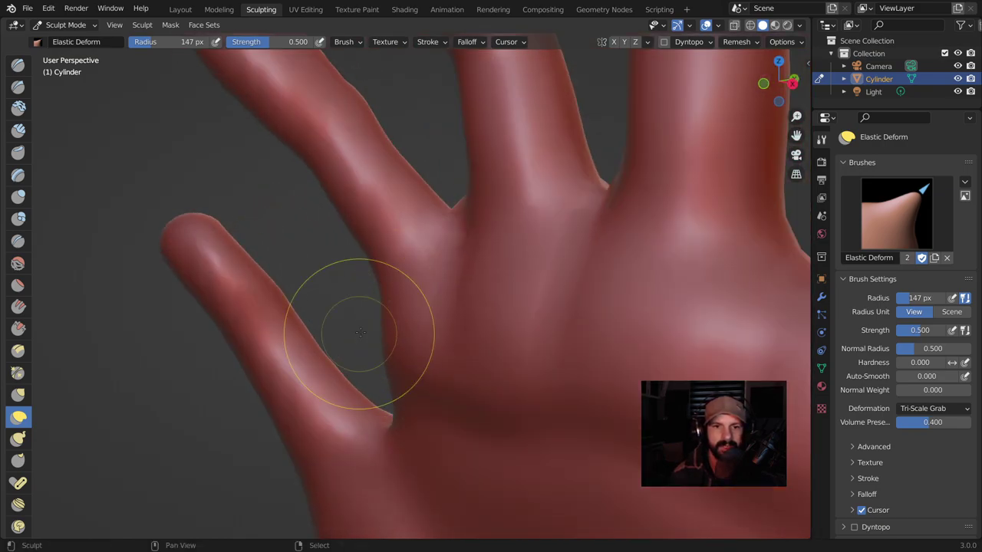
scroll(450, 274, up, 2)
click(739, 43)
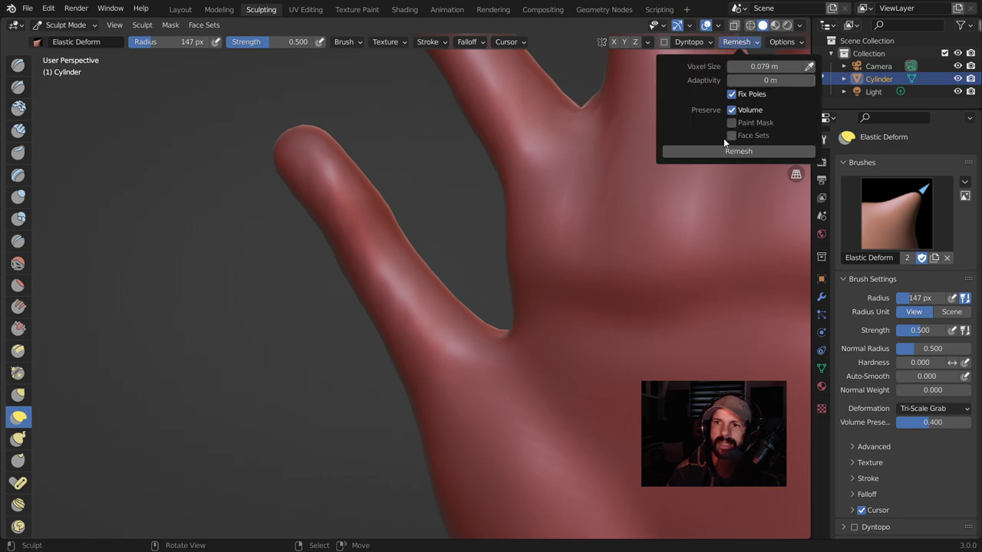
Lower the voxel size to about 0.075 m, remesh the hand, and pick the Crease brush.
click(731, 69)
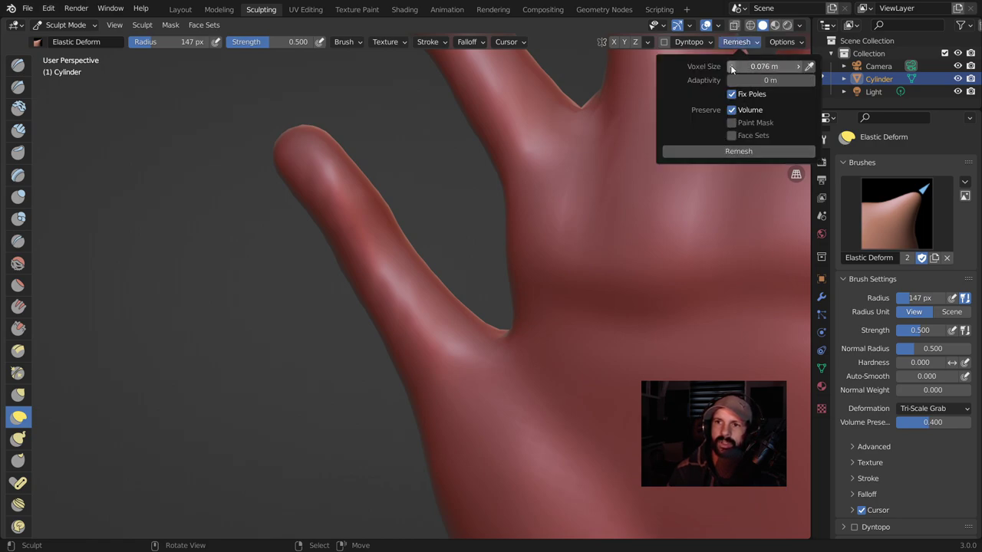
click(727, 153)
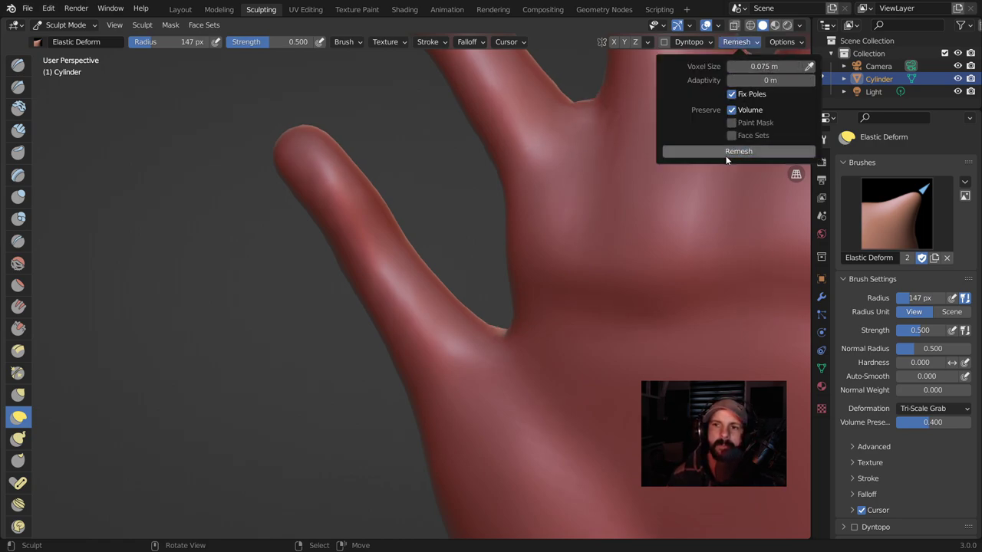
click(27, 243)
mouse_move(372, 253)
middle_down()
mouse_move(354, 263)
mouse_move(376, 261)
middle_up()
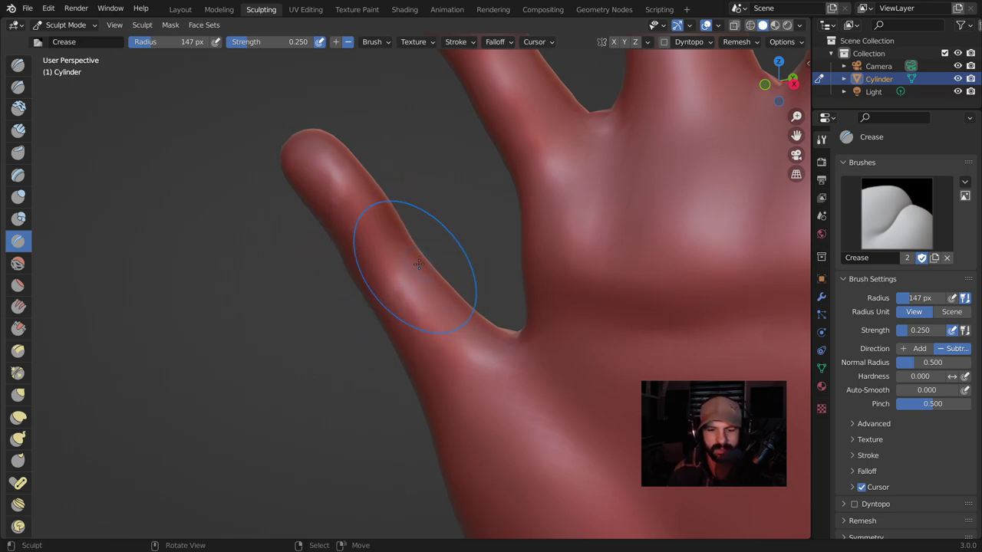
Shrink the Crease brush to 37 px and press a crease into the thumb joint.
key(f)
click(357, 352)
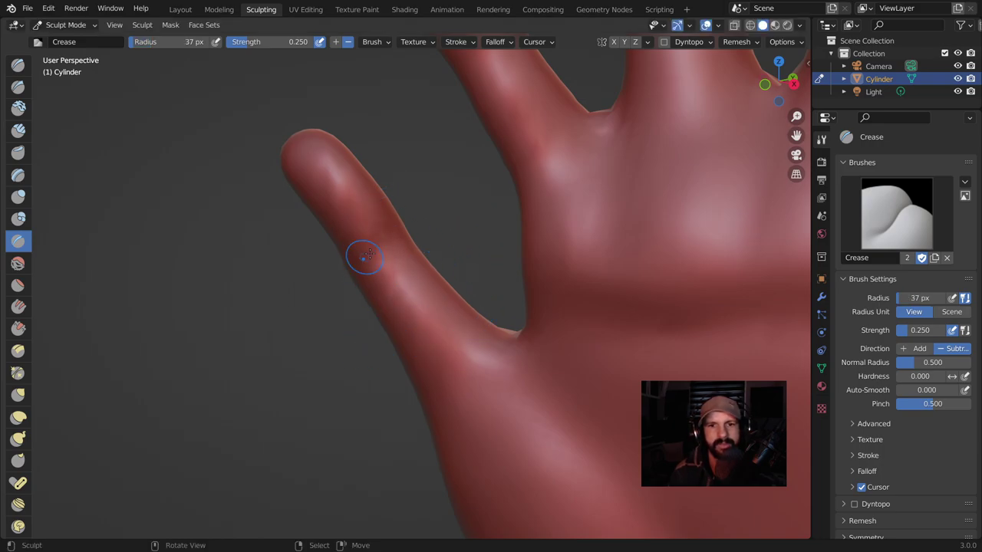
middle_drag(364, 257, 375, 242)
middle_drag(331, 281, 349, 195)
drag(349, 196, 341, 224)
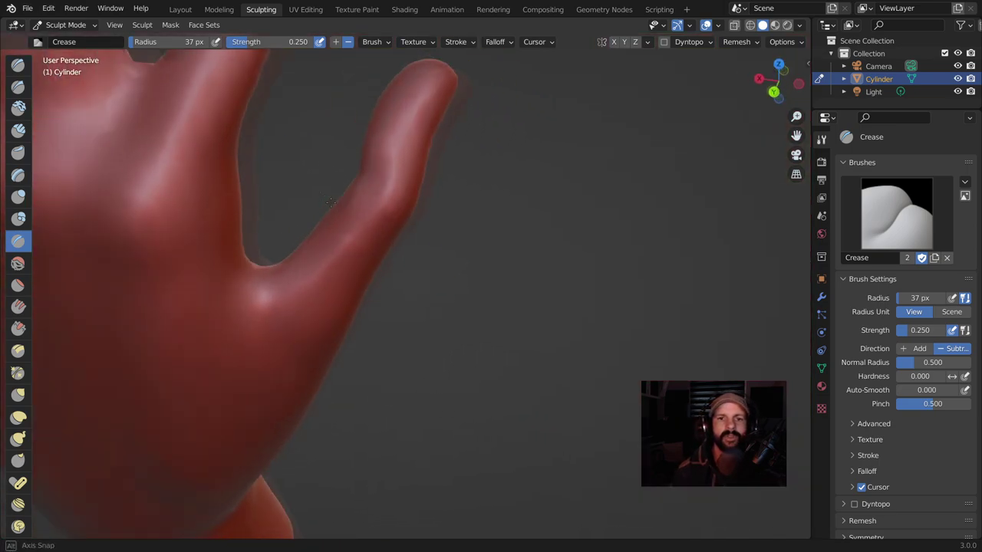
middle_drag(355, 150, 386, 192)
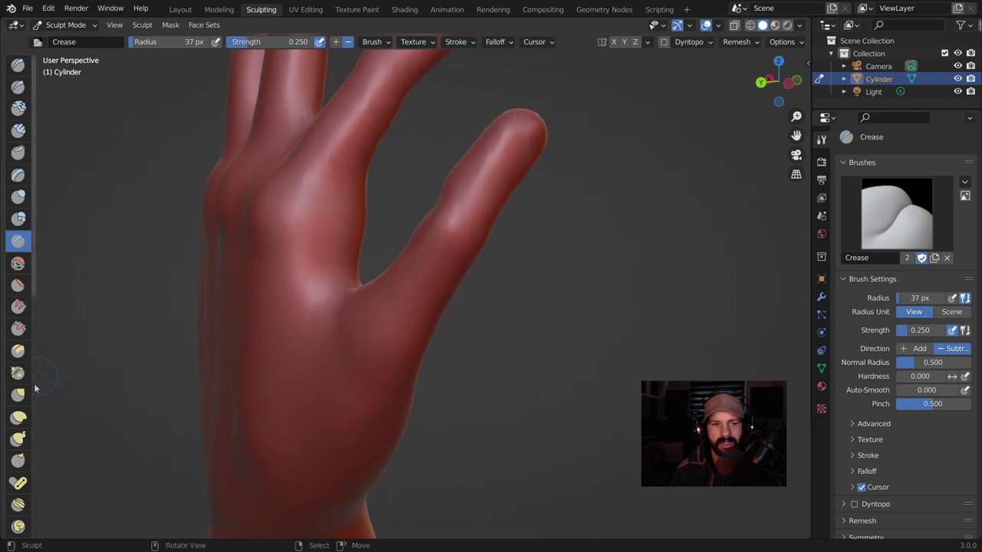
Switch to Inflate/Deflate and orbit around to a side-on view of the thumb.
click(19, 198)
middle_drag(263, 237, 345, 213)
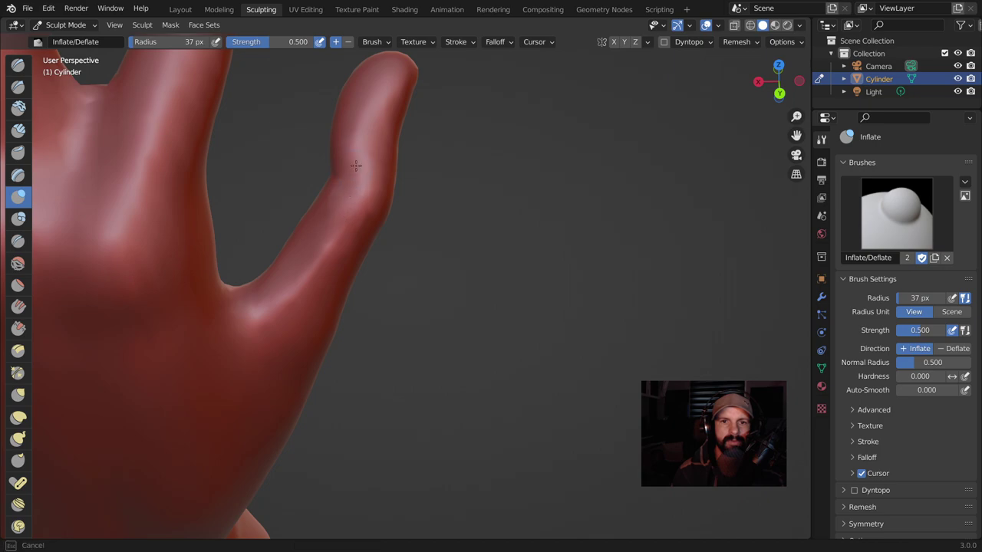
middle_drag(356, 165, 296, 184)
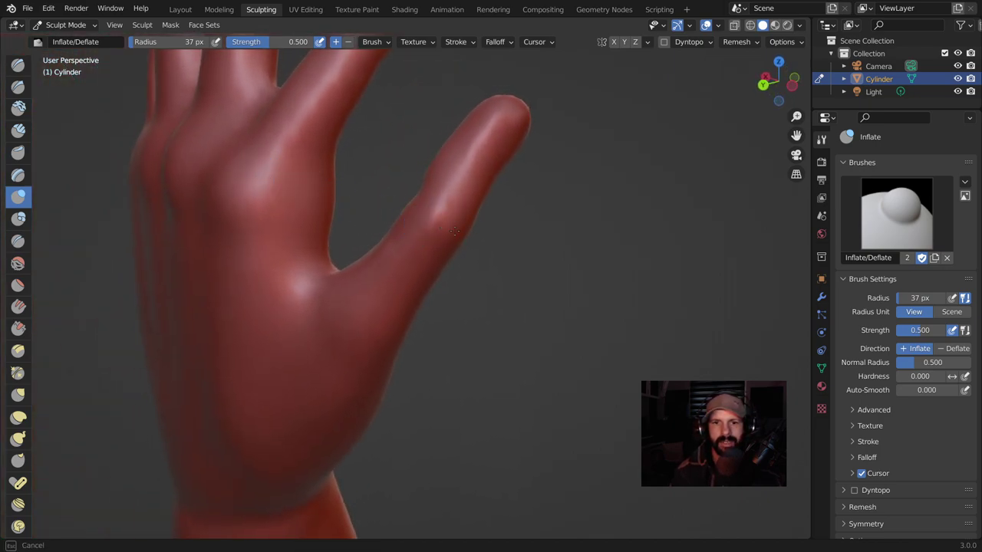
middle_drag(425, 223, 499, 231)
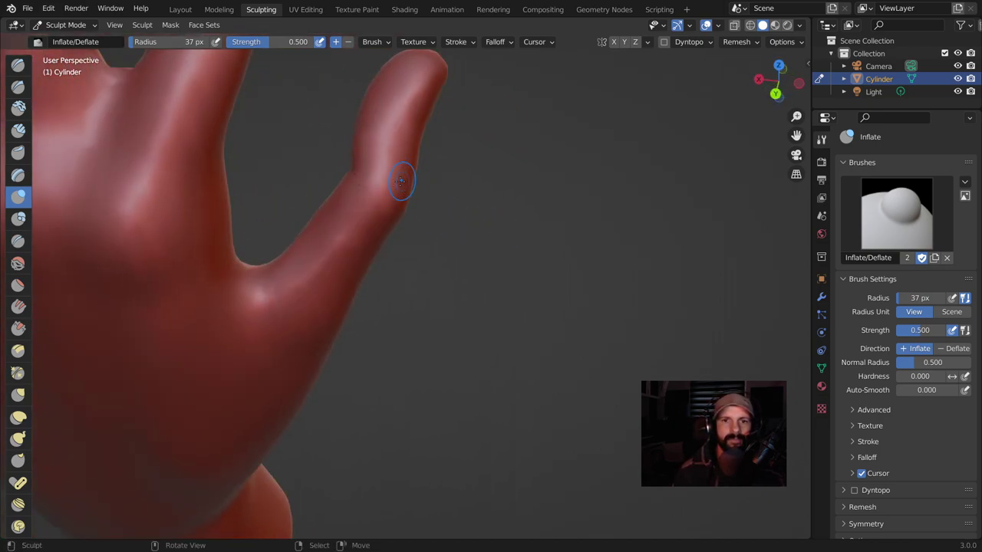
mouse_move(401, 182)
middle_down()
mouse_move(444, 190)
mouse_move(504, 261)
mouse_move(443, 257)
mouse_move(491, 230)
middle_up()
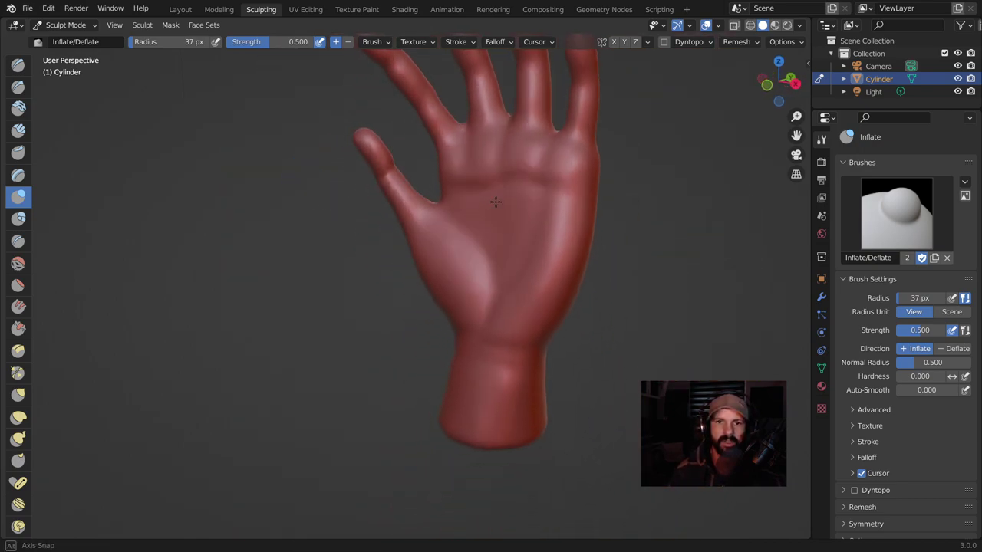
click(19, 417)
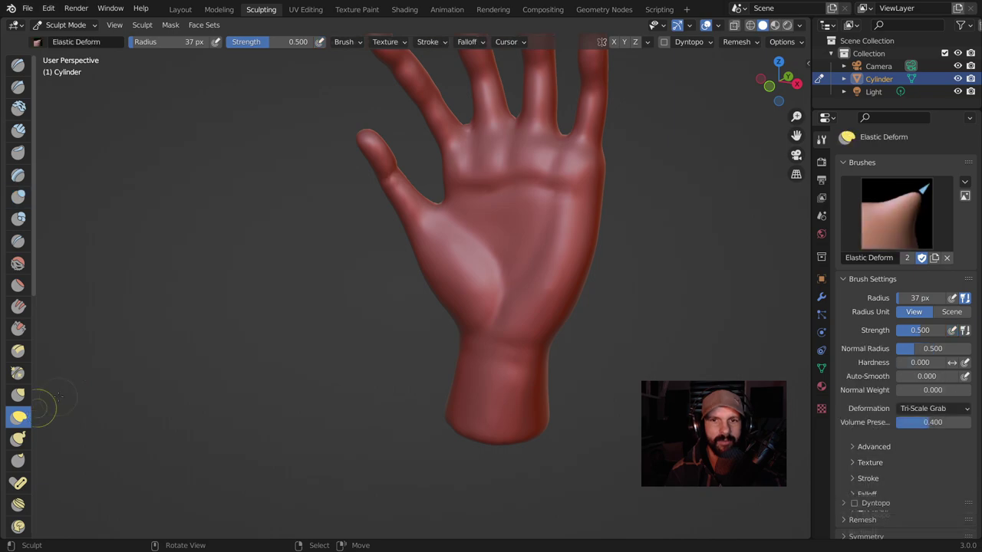
Set the Elastic Deform radius to 89 px, trying and undoing a thumb stretch.
key(f)
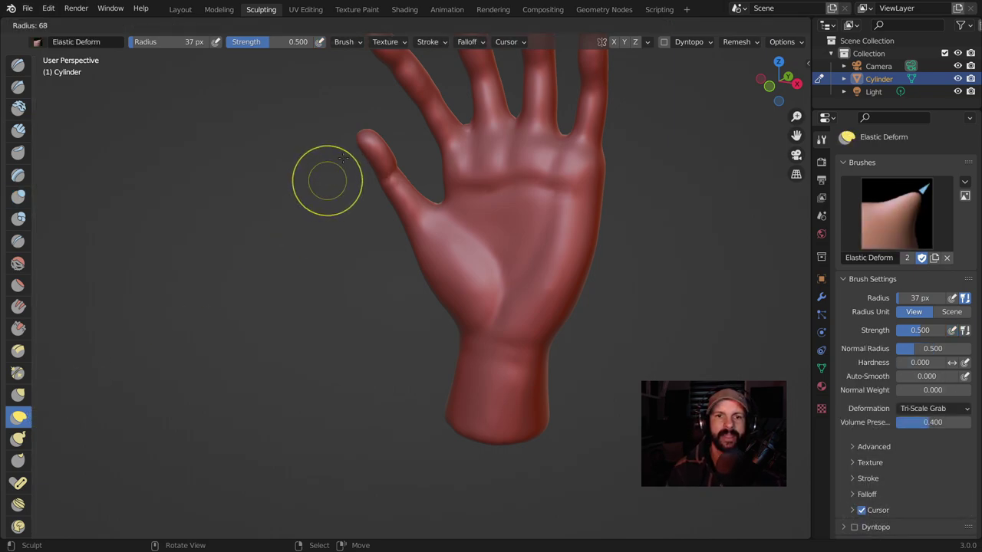
click(339, 153)
scroll(545, 169, down, 2)
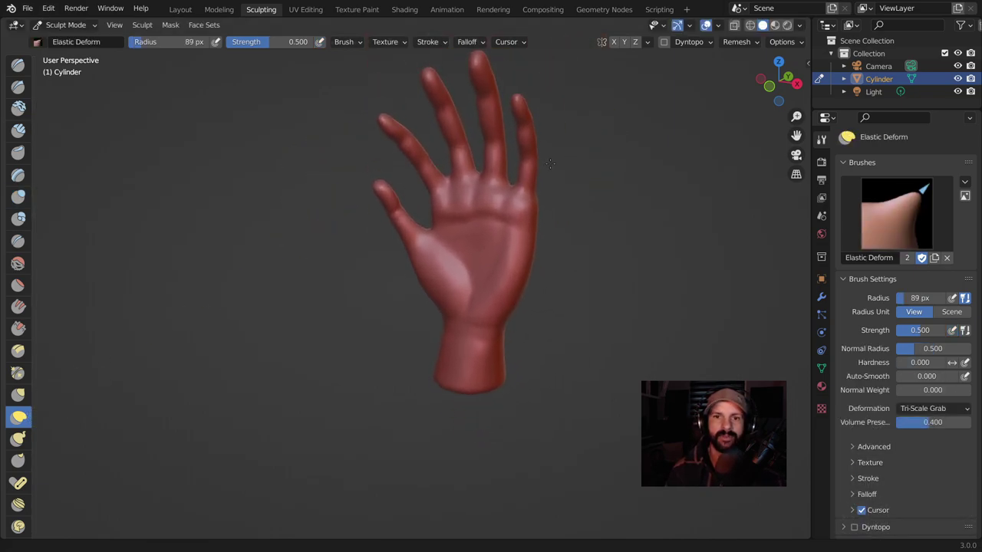
drag(406, 230, 398, 220)
key(ctrl+z)
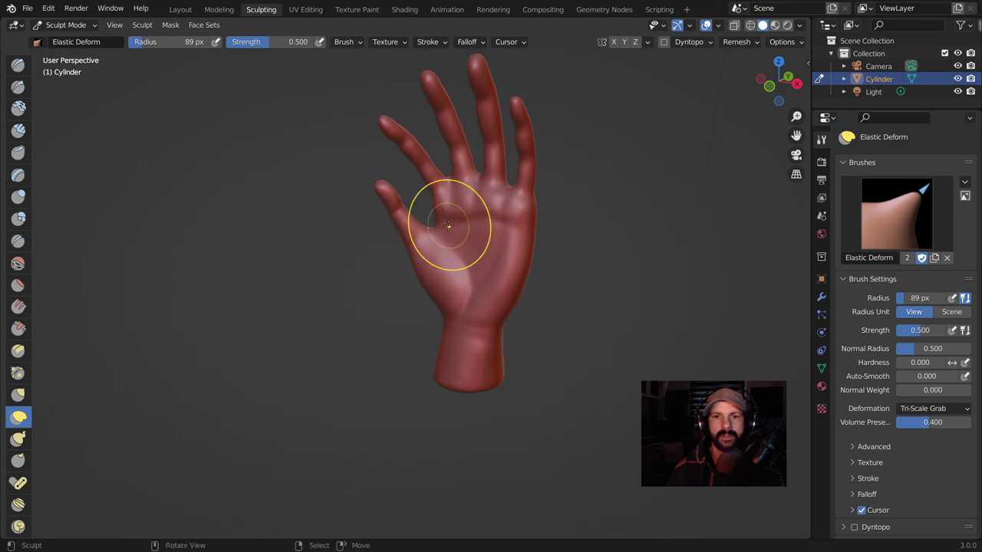
Round out and fatten the thumb tip and rework the contour at its base.
middle_drag(455, 215, 525, 230)
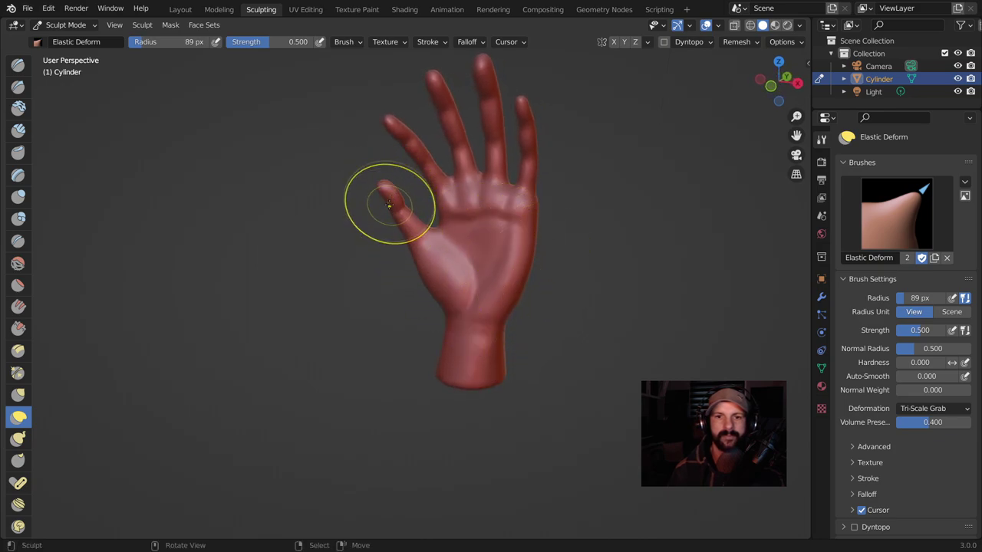
scroll(389, 204, up, 3)
scroll(399, 153, up, 2)
mouse_move(401, 148)
shift+middle_down()
mouse_move(405, 245)
mouse_move(393, 192)
mouse_move(373, 186)
shift+middle_up()
drag(365, 162, 384, 186)
mouse_move(352, 222)
mouse_down()
mouse_move(348, 232)
mouse_move(449, 263)
mouse_up()
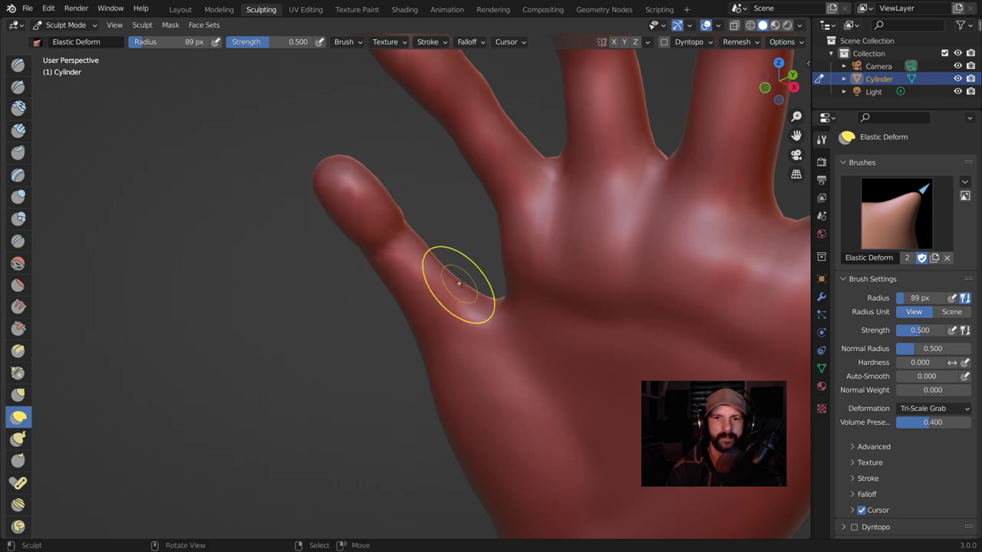
drag(394, 285, 412, 330)
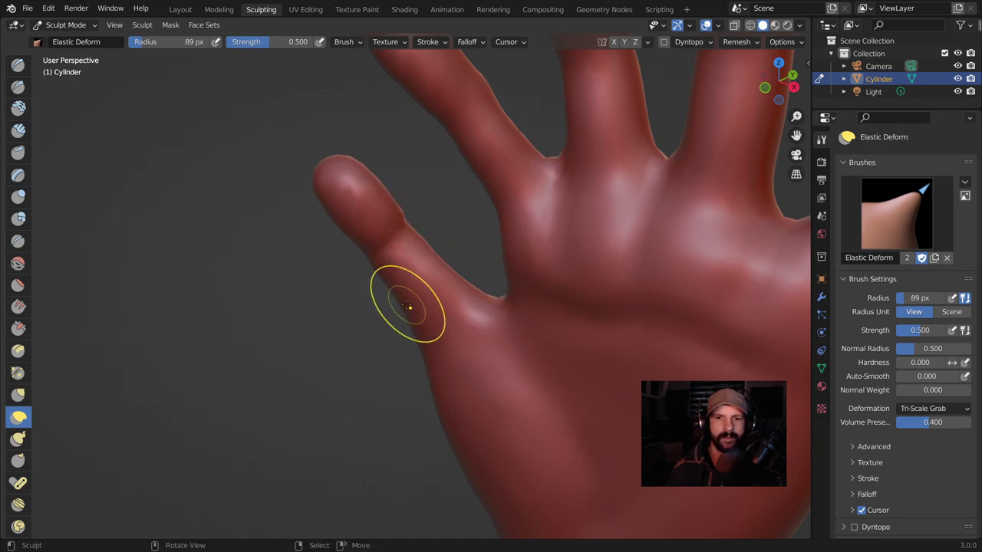
Zoom out and orbit to check the whole hand from the side.
scroll(482, 252, down, 5)
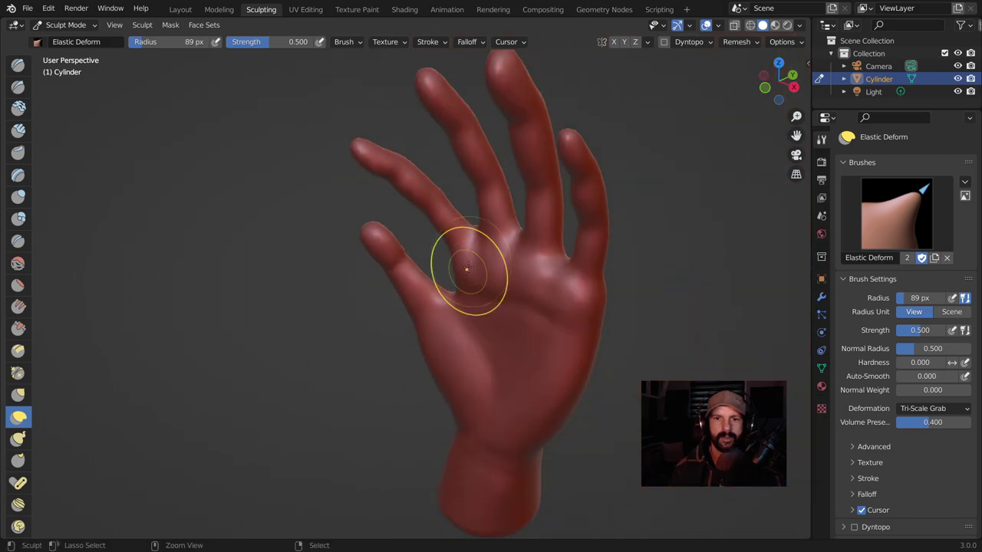
mouse_move(466, 274)
middle_down()
mouse_move(525, 268)
mouse_move(509, 263)
middle_up()
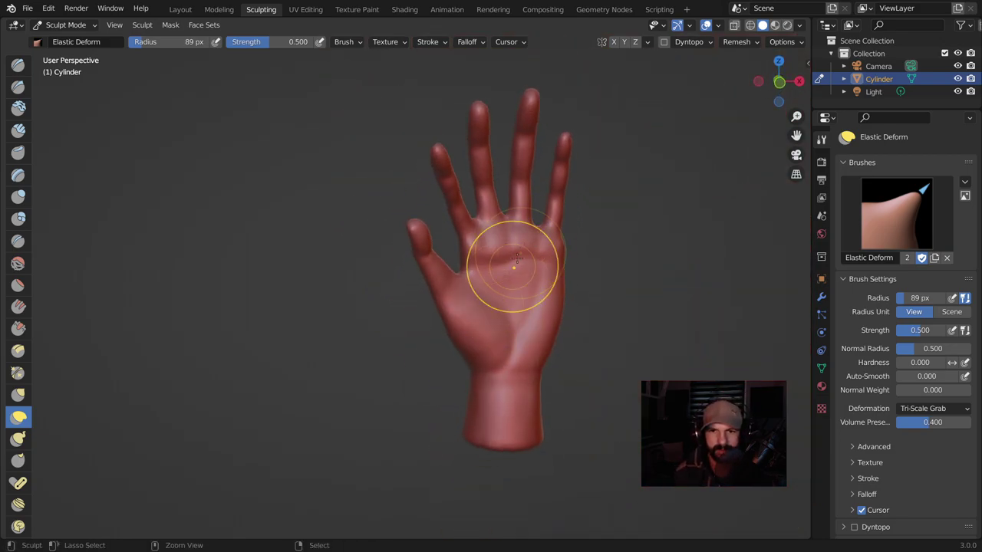
scroll(508, 263, up, 2)
scroll(597, 260, up, 2)
middle_drag(597, 260, 526, 263)
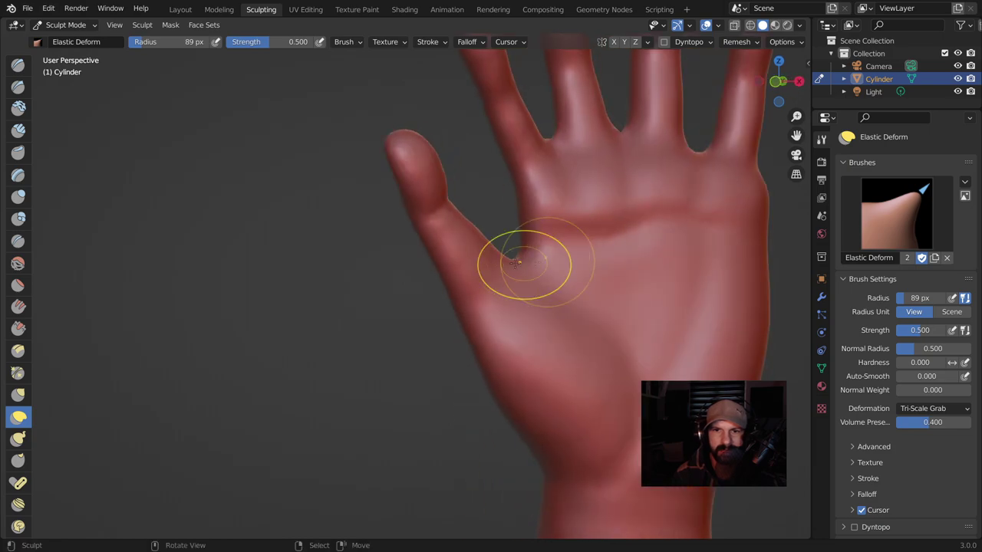
click(18, 196)
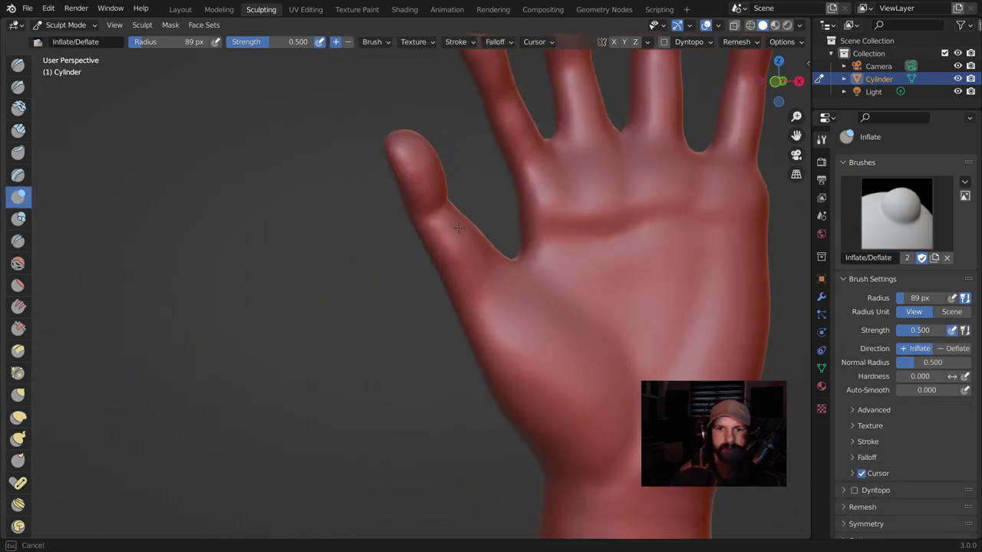
Inflate the fleshy pad at the base of the thumb.
middle_drag(490, 256, 417, 241)
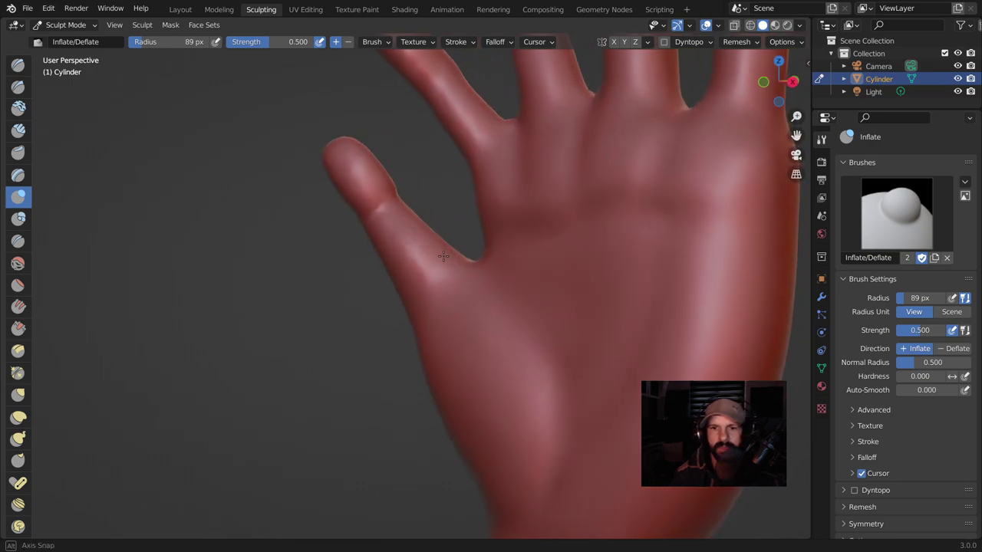
middle_drag(460, 291, 526, 325)
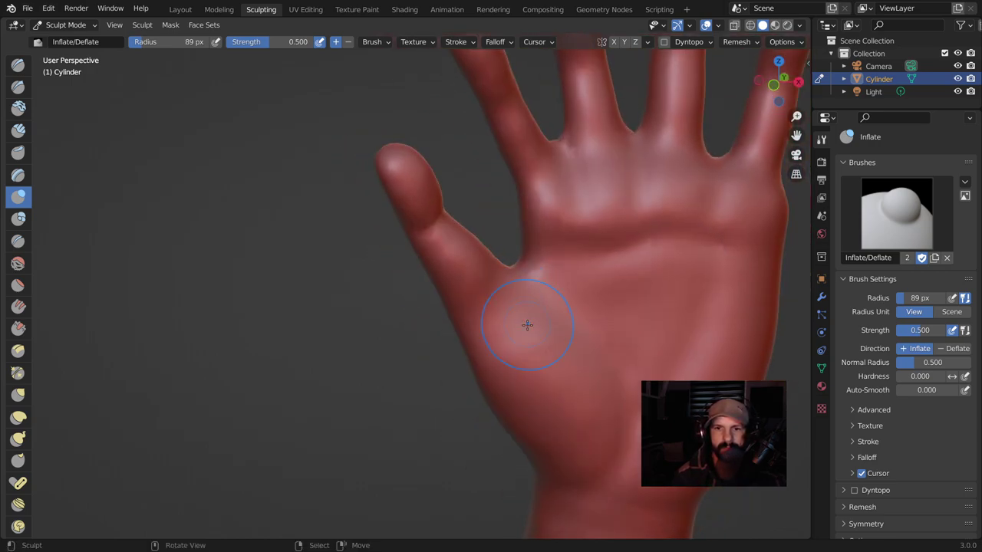
drag(478, 350, 518, 374)
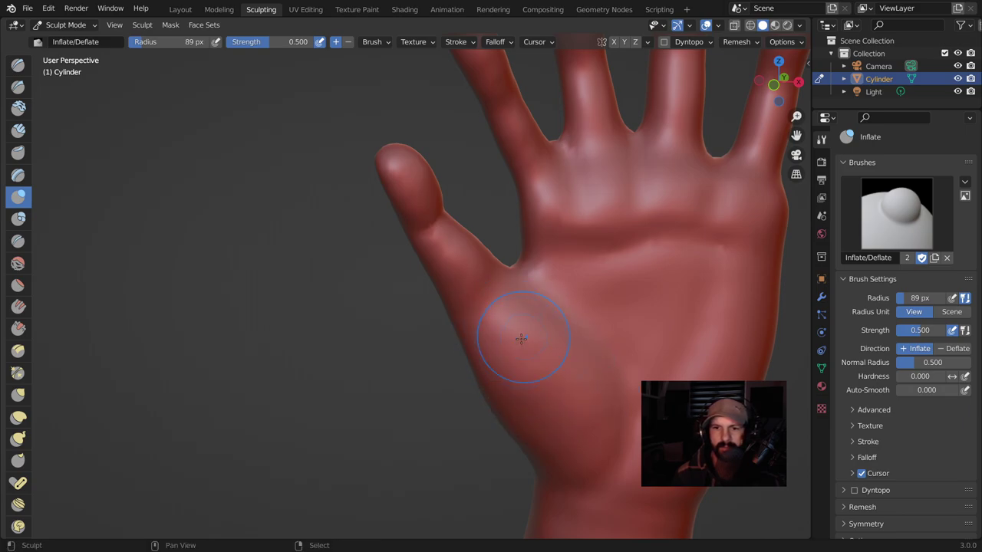
Crease along the edge of the thumb with a 23 px Crease brush.
key(shift+c)
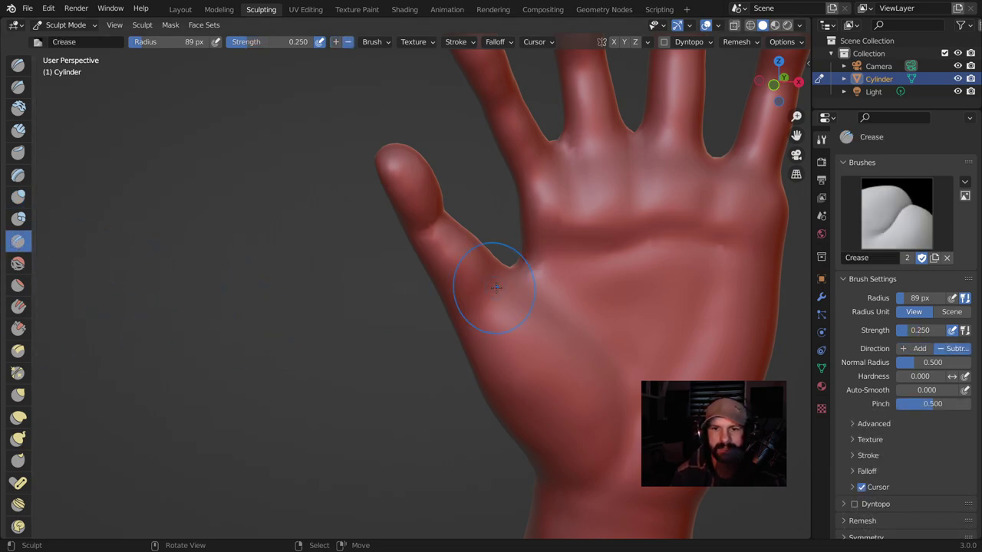
key(f)
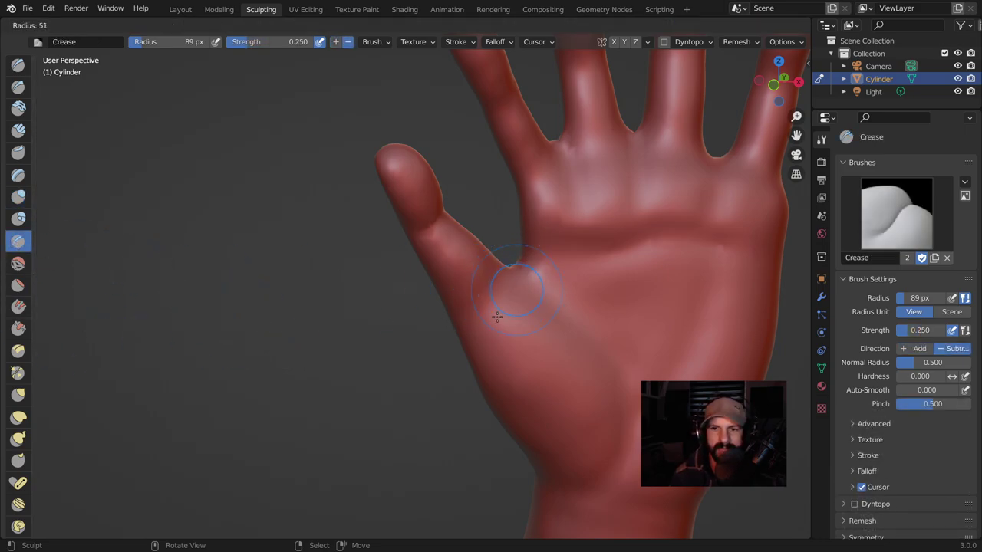
click(485, 309)
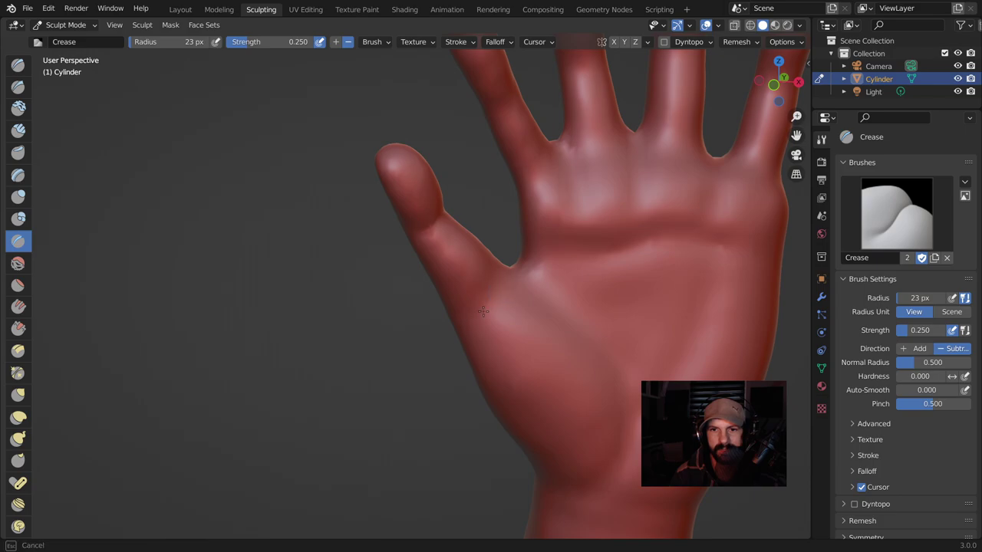
drag(509, 259, 419, 236)
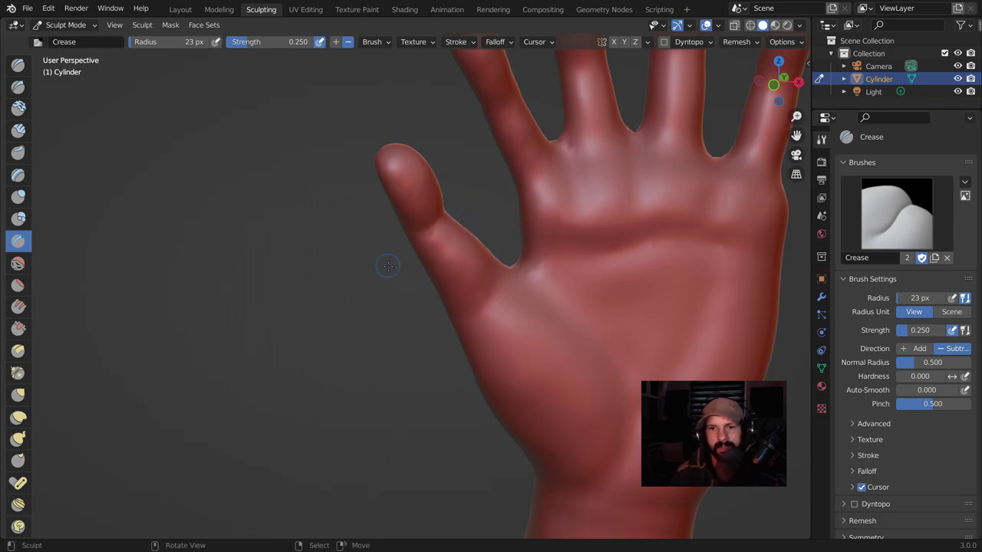
middle_drag(387, 265, 447, 358)
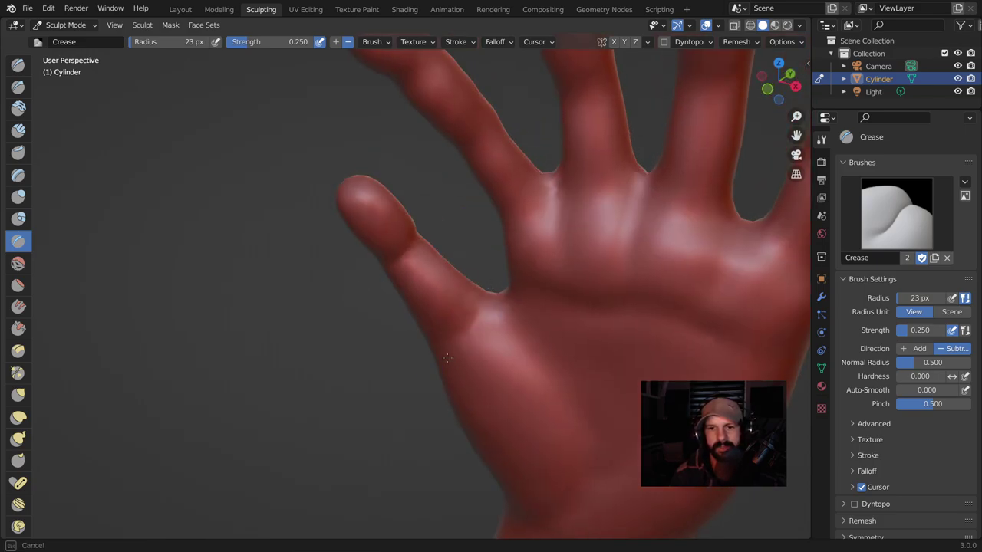
middle_drag(408, 267, 382, 267)
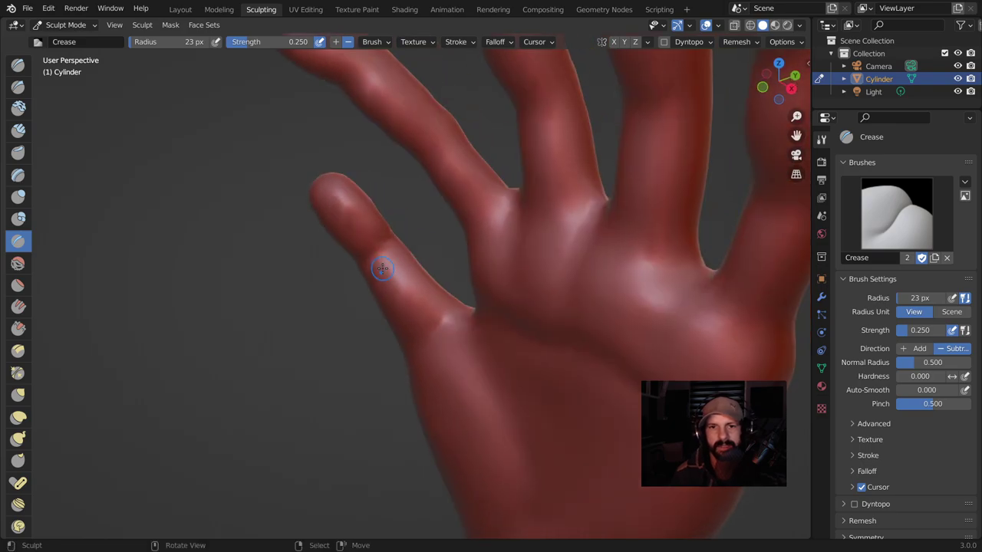
middle_drag(445, 243, 489, 307)
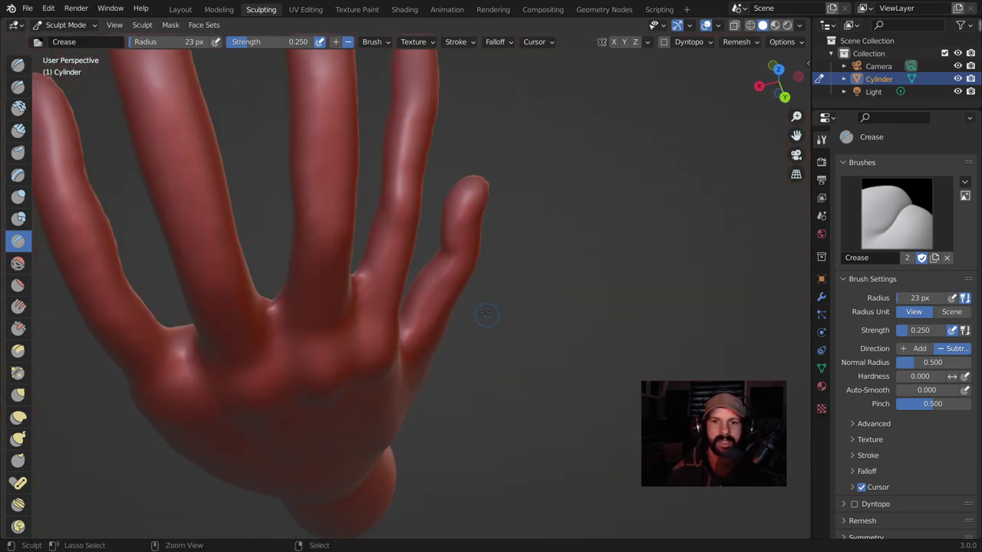
scroll(531, 209, up, 4)
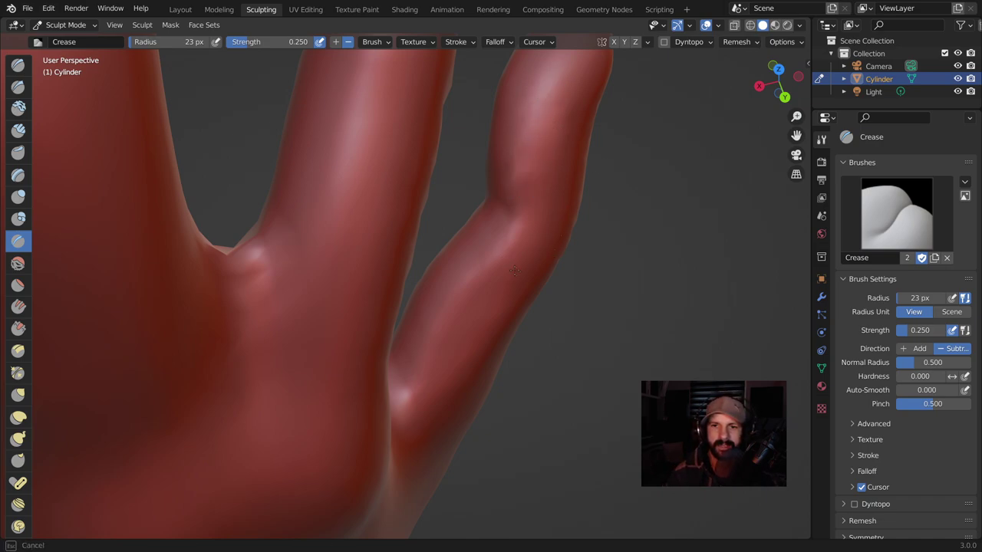
middle_drag(544, 263, 513, 230)
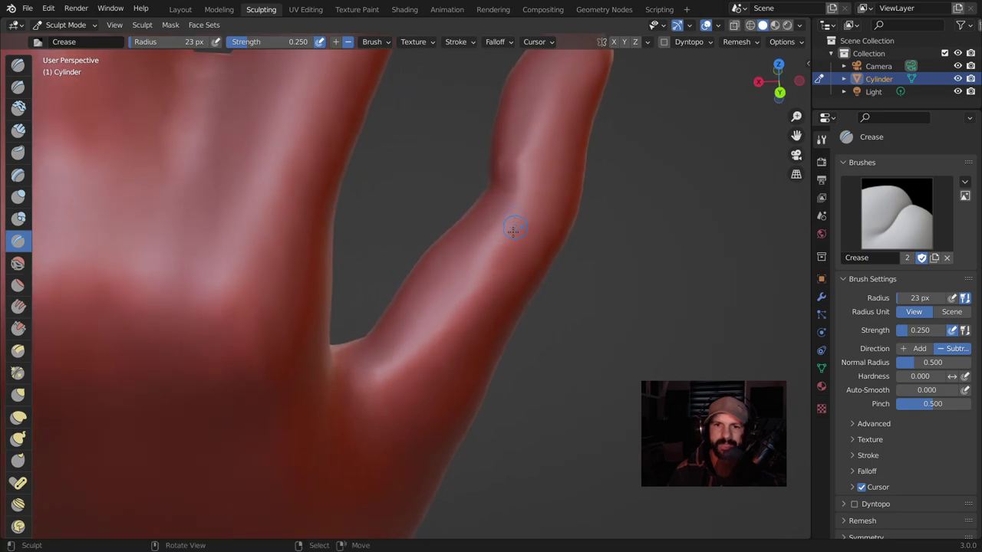
Inflate the fingers along their length.
click(18, 197)
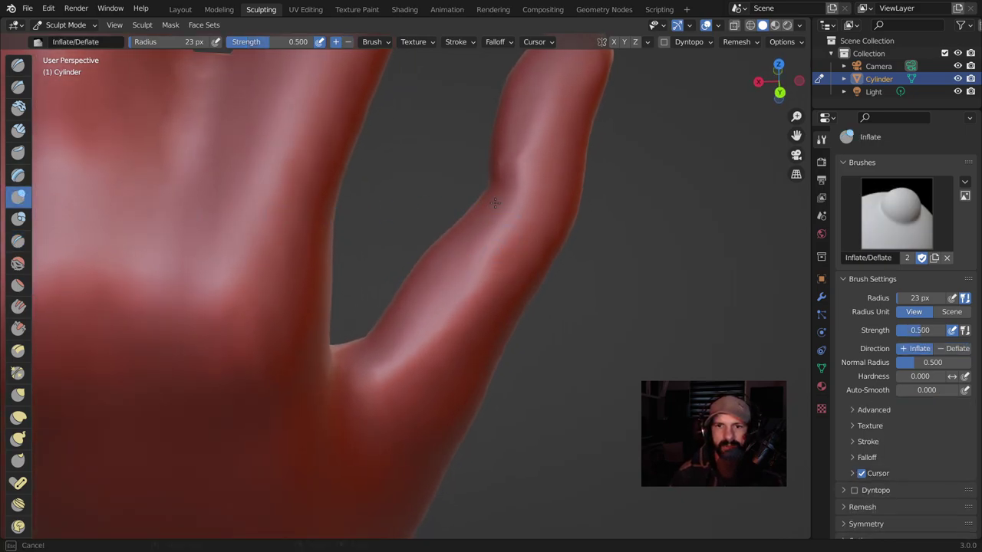
middle_drag(479, 223, 493, 248)
drag(483, 268, 431, 372)
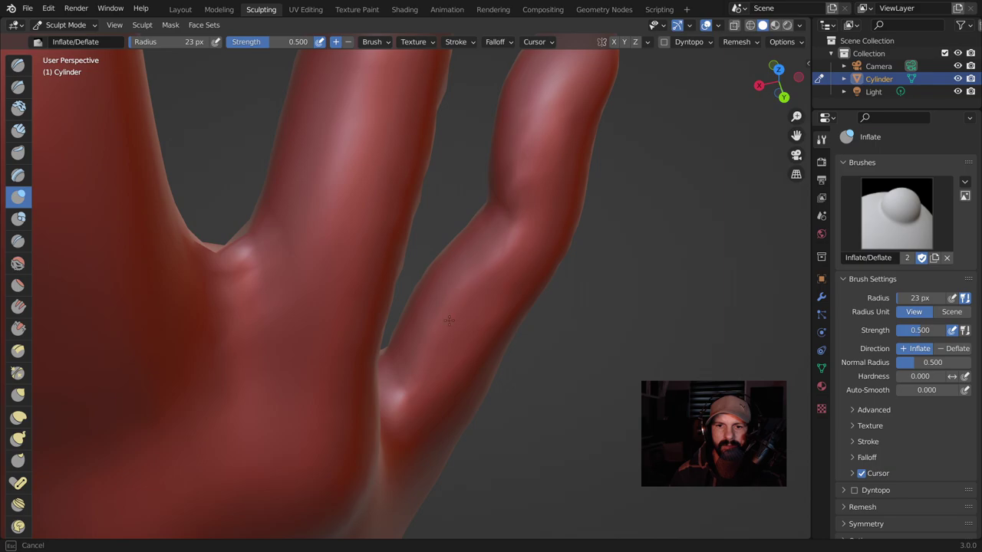
middle_drag(491, 288, 507, 265)
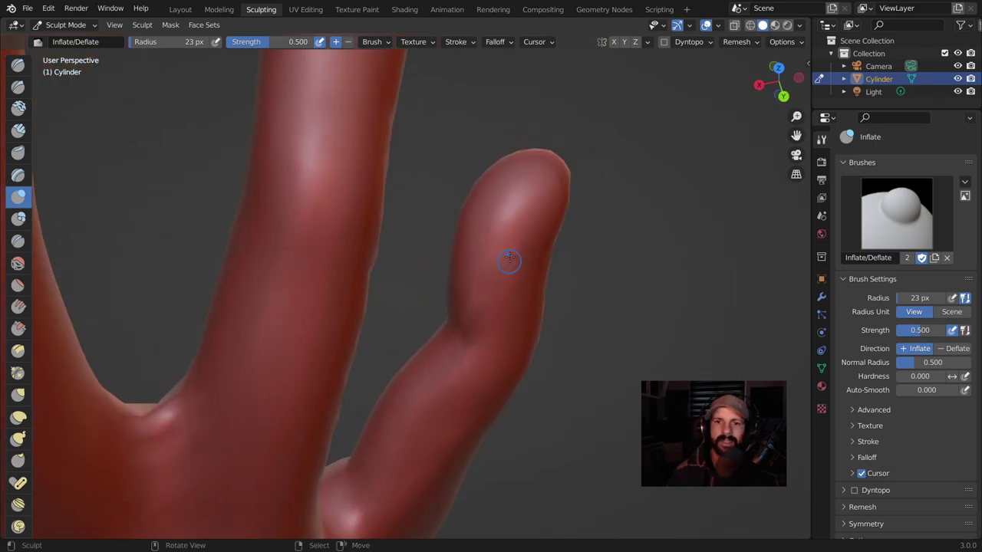
middle_drag(492, 282, 329, 171)
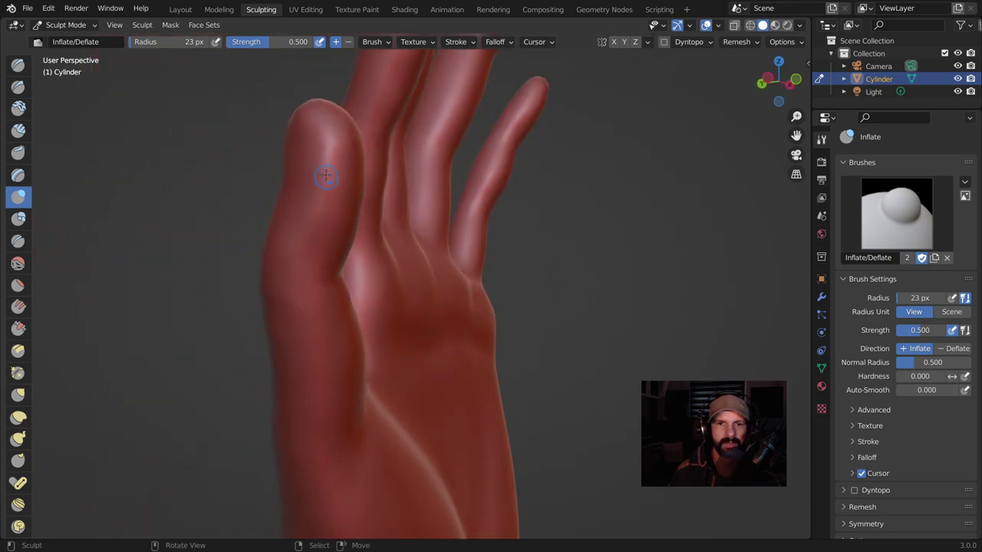
mouse_move(346, 275)
middle_down()
mouse_move(307, 364)
mouse_move(340, 317)
mouse_move(590, 304)
middle_up()
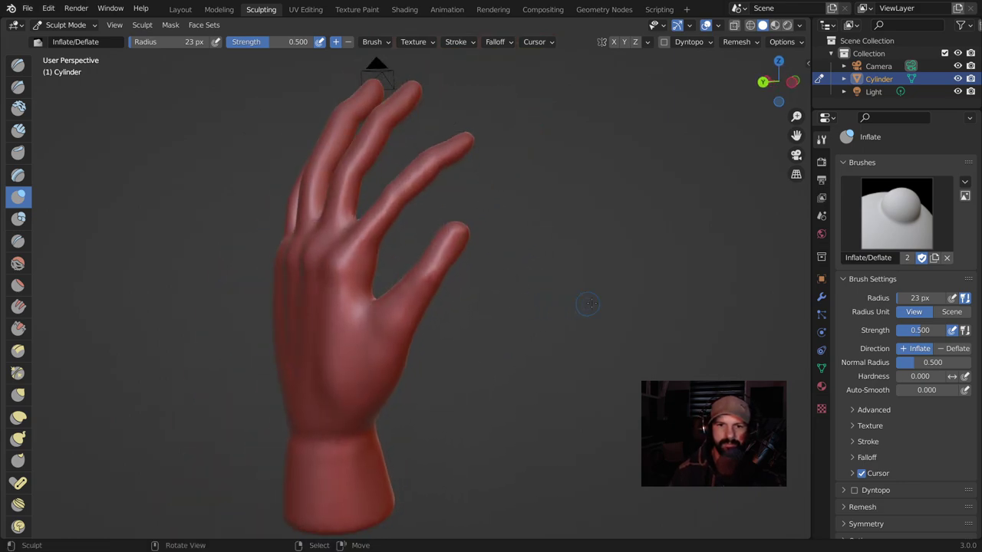
middle_drag(514, 343, 477, 325)
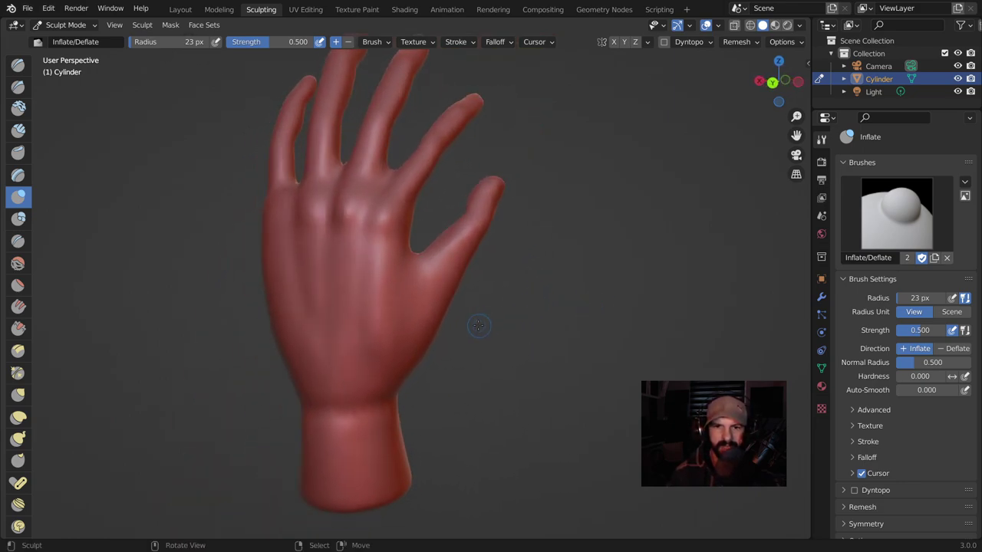
Enlarge the Inflate brush radius to 109 px and frame the whole hand.
key(f)
click(574, 307)
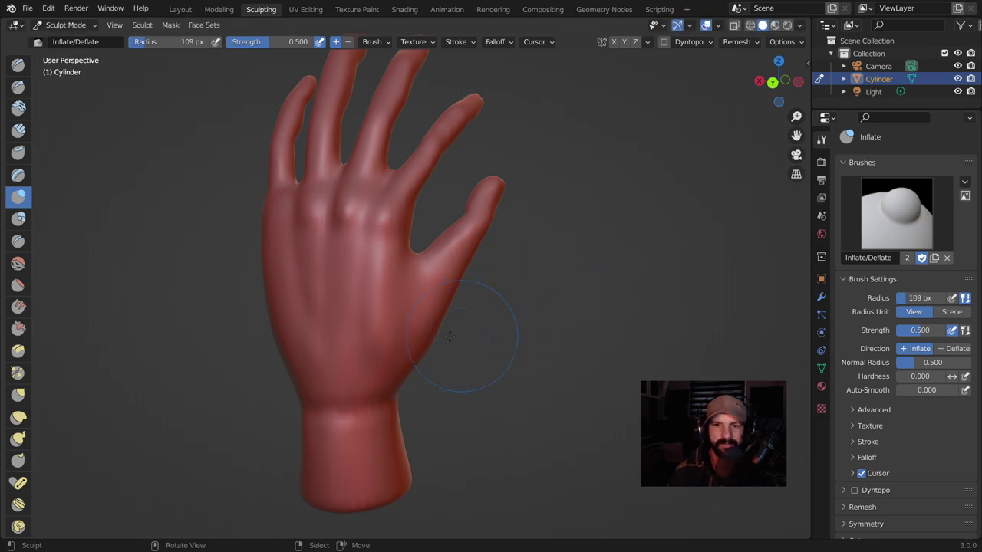
scroll(389, 319, up, 2)
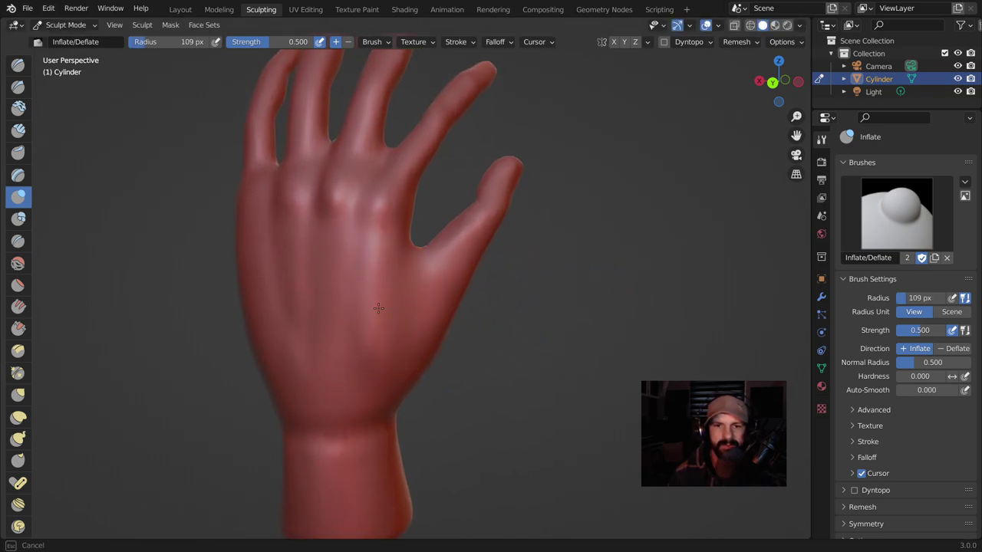
middle_drag(281, 295, 373, 285)
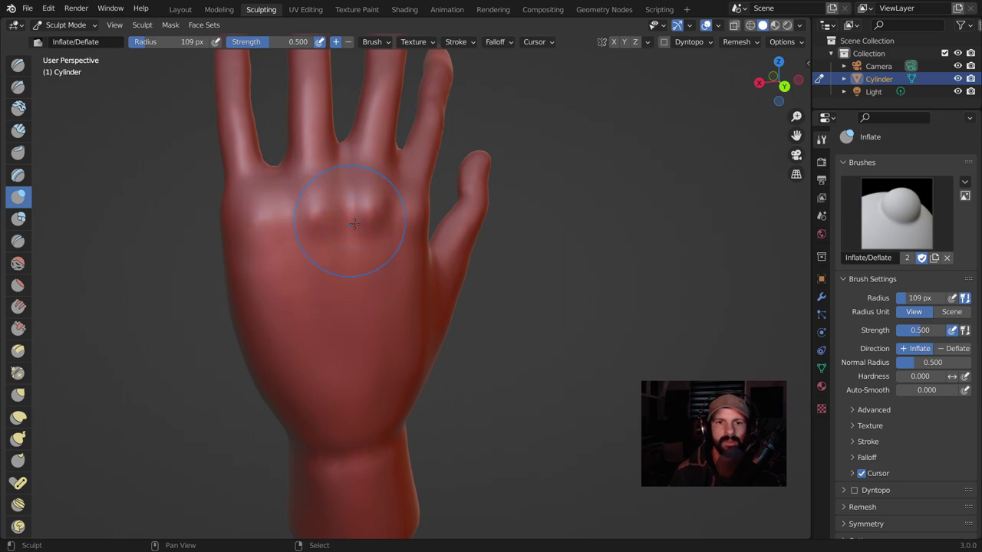
scroll(449, 253, down, 3)
mouse_move(448, 218)
middle_down()
mouse_move(469, 293)
mouse_move(322, 368)
middle_up()
scroll(292, 368, up, 2)
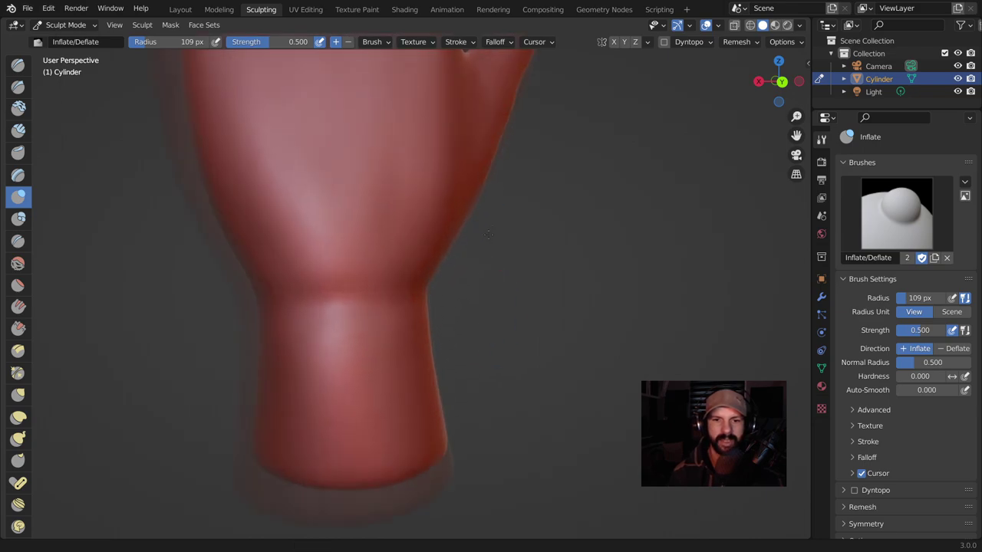
scroll(259, 371, up, 3)
Inflate the lower wrist and inspect it from several sides.
drag(328, 416, 355, 463)
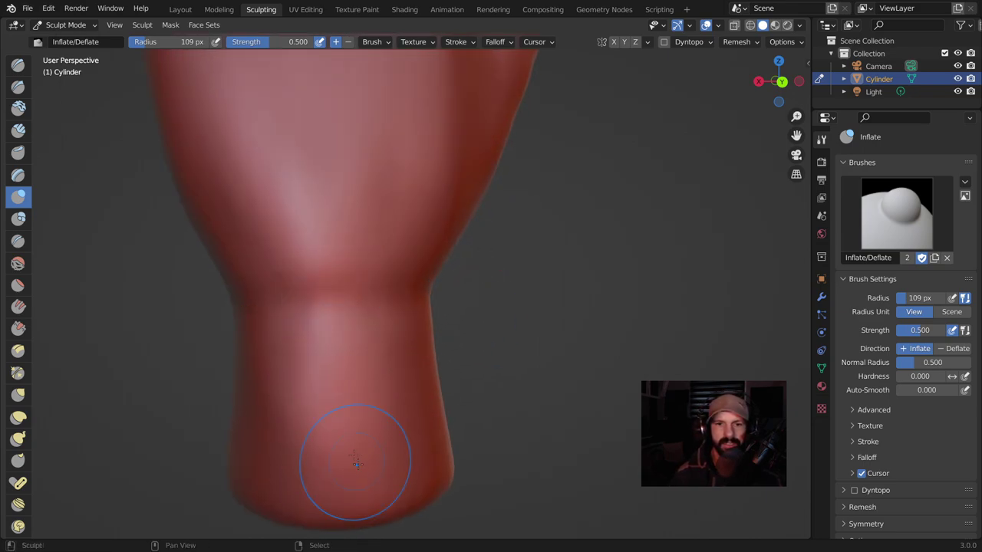
middle_drag(374, 382, 438, 325)
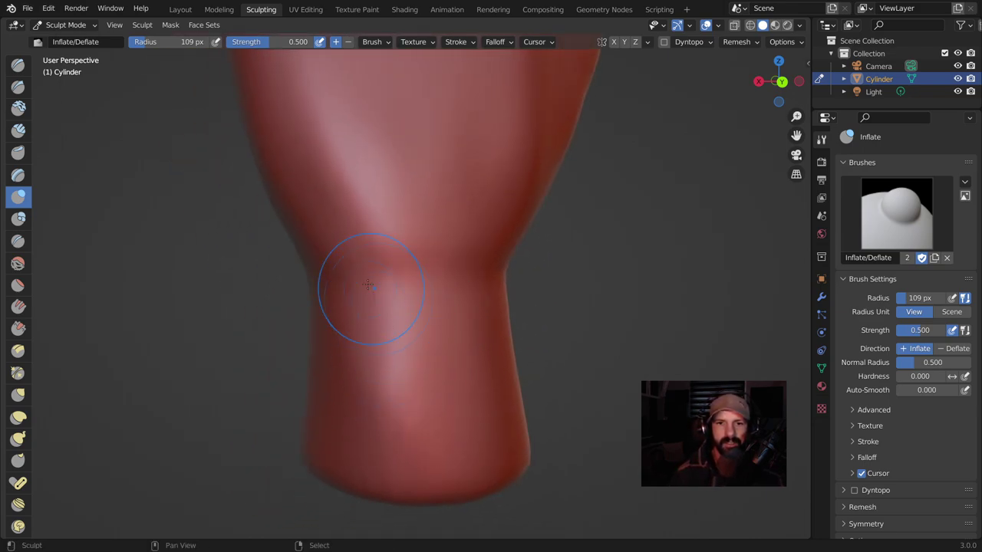
middle_drag(483, 349, 427, 317)
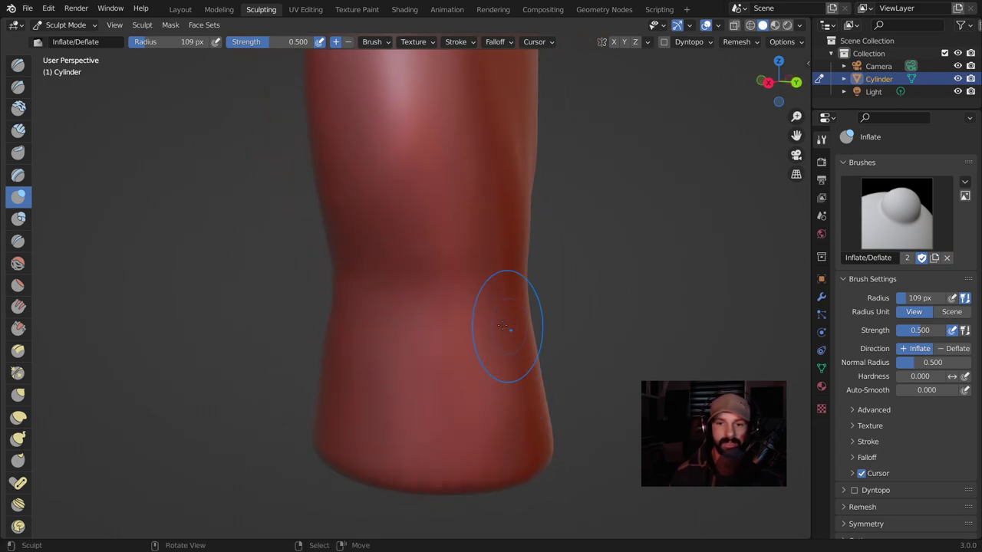
middle_drag(502, 325, 387, 309)
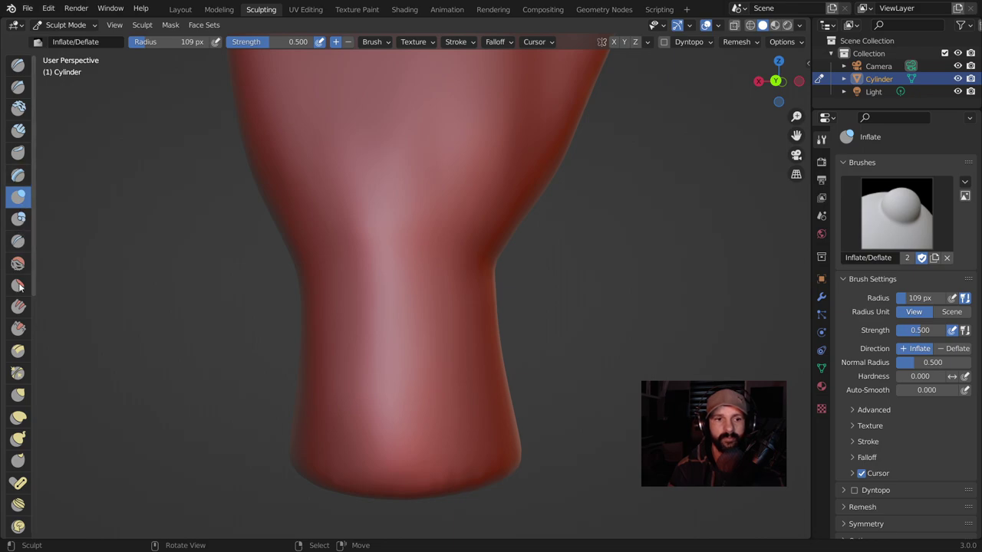
click(18, 241)
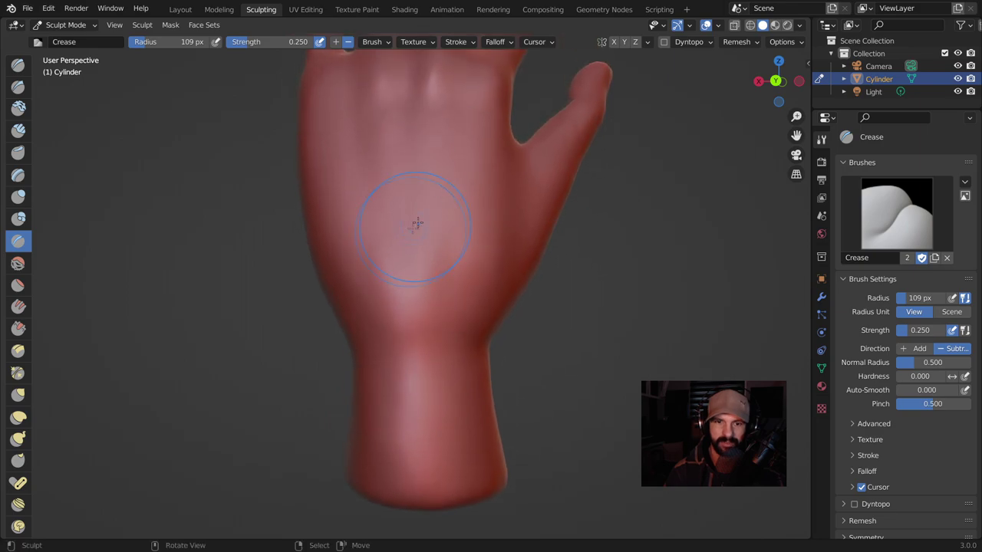
Set the Crease brush to a 57 px radius and crease the wrist and palm.
key(f)
click(398, 247)
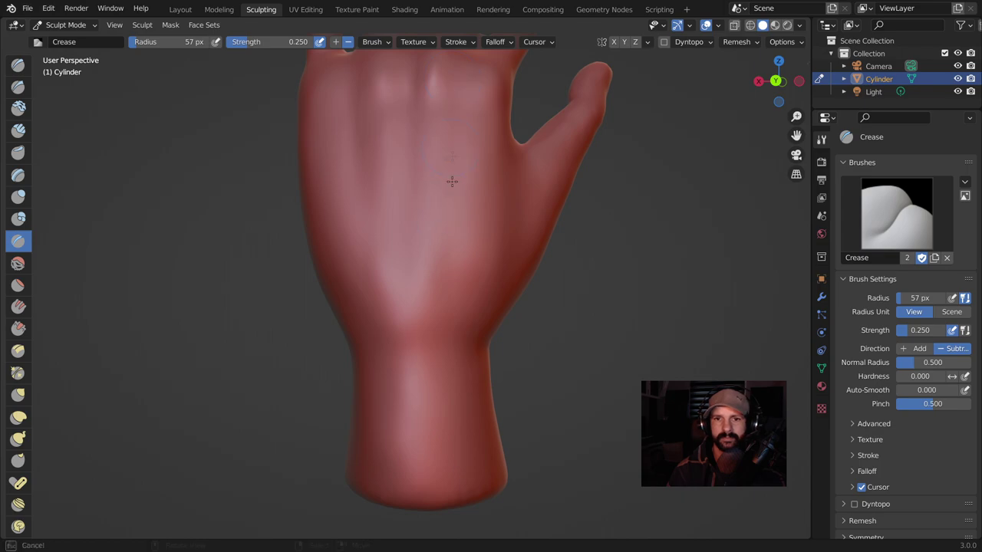
middle_drag(444, 343, 452, 410)
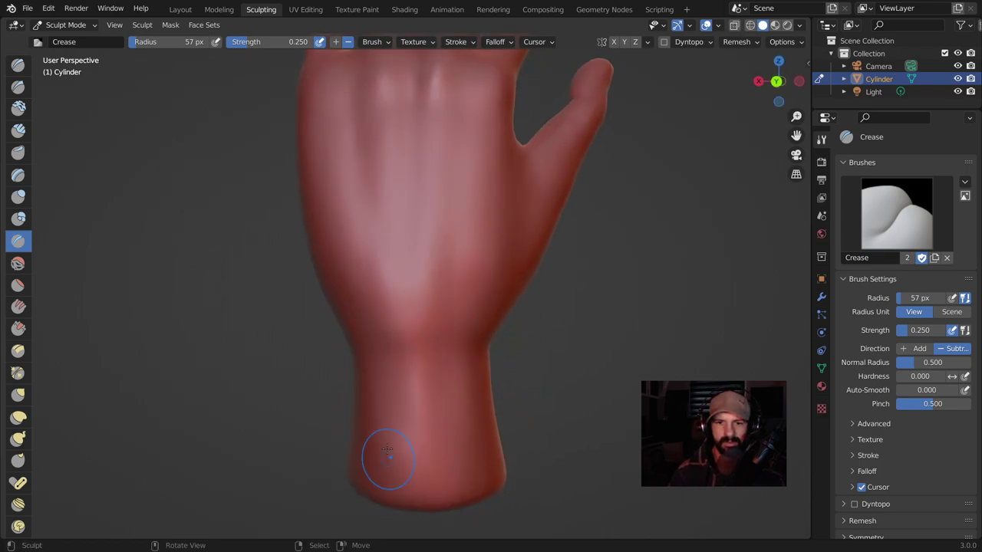
middle_drag(379, 468, 531, 322)
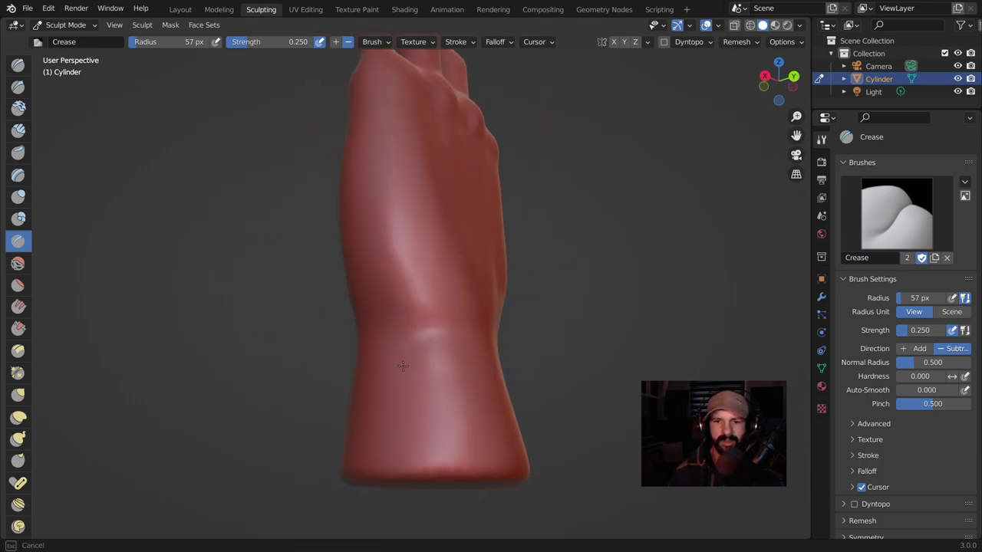
mouse_move(414, 369)
middle_down()
mouse_move(388, 377)
mouse_move(399, 370)
middle_up()
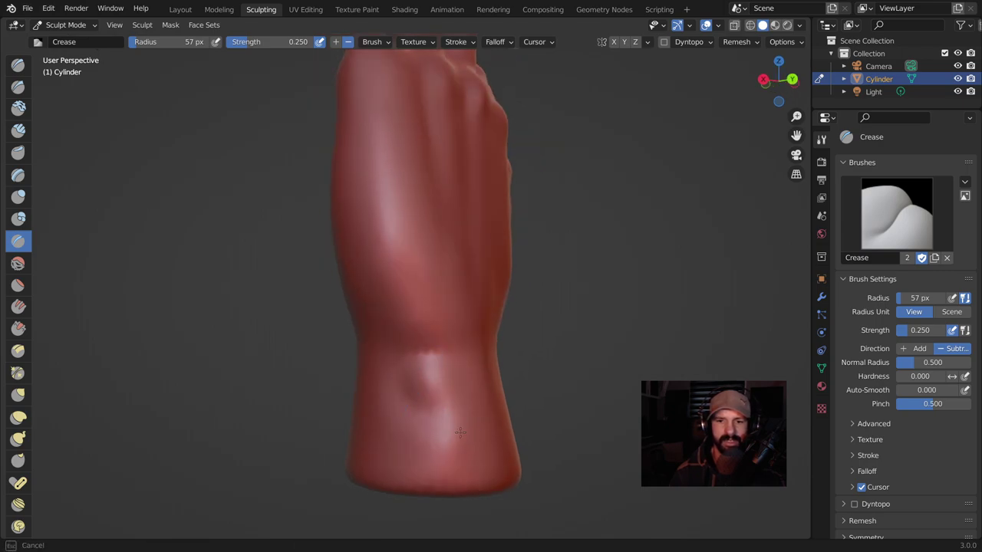
middle_drag(440, 448, 435, 445)
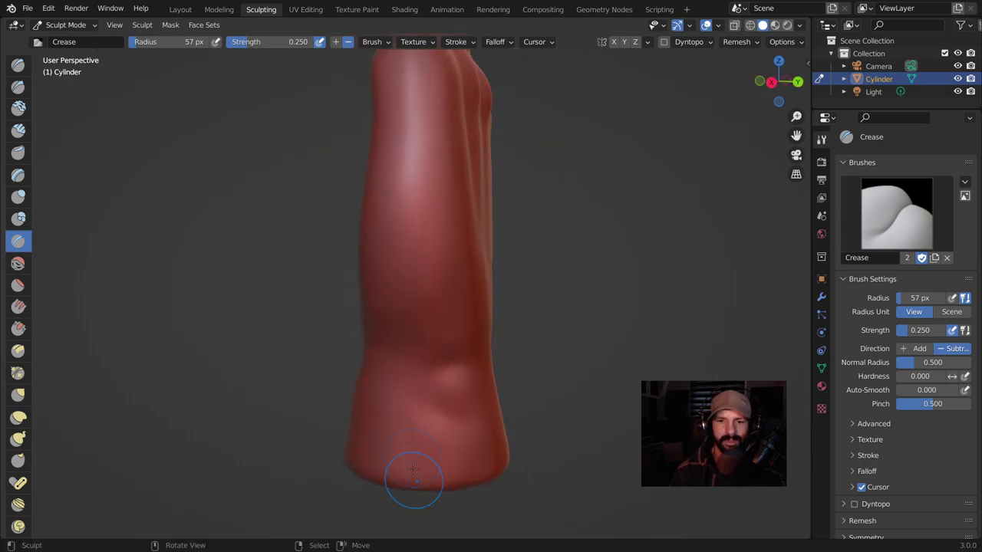
middle_drag(413, 480, 378, 364)
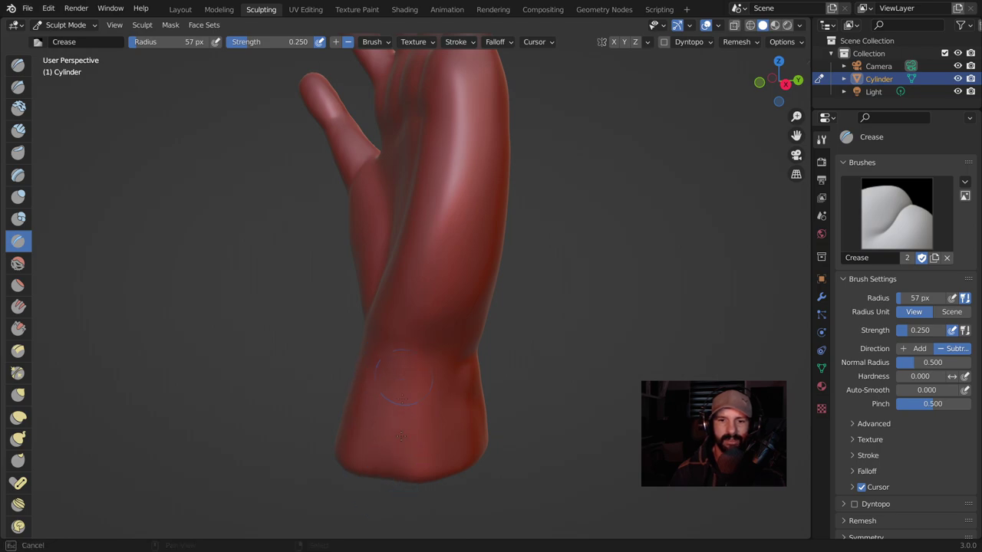
middle_drag(423, 470, 403, 418)
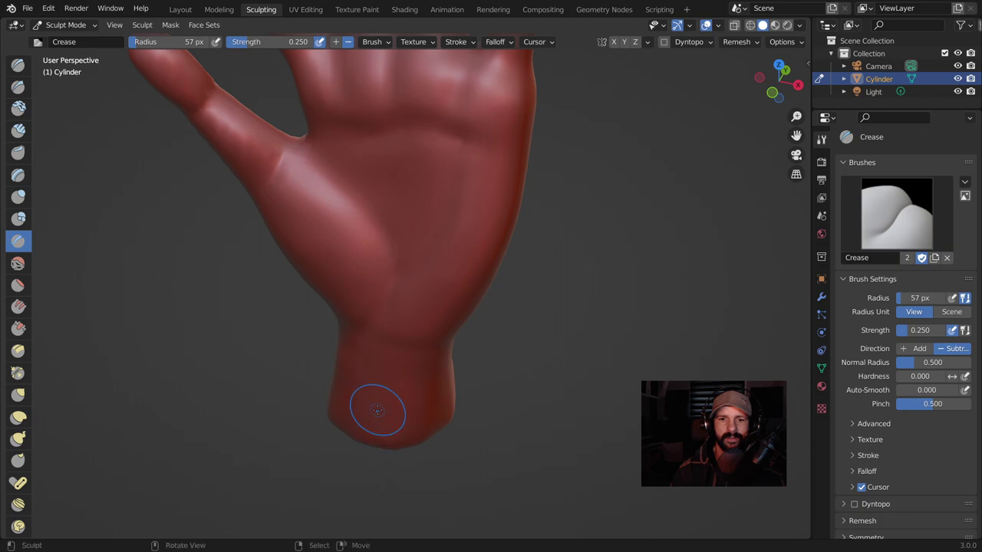
middle_drag(374, 404, 347, 348)
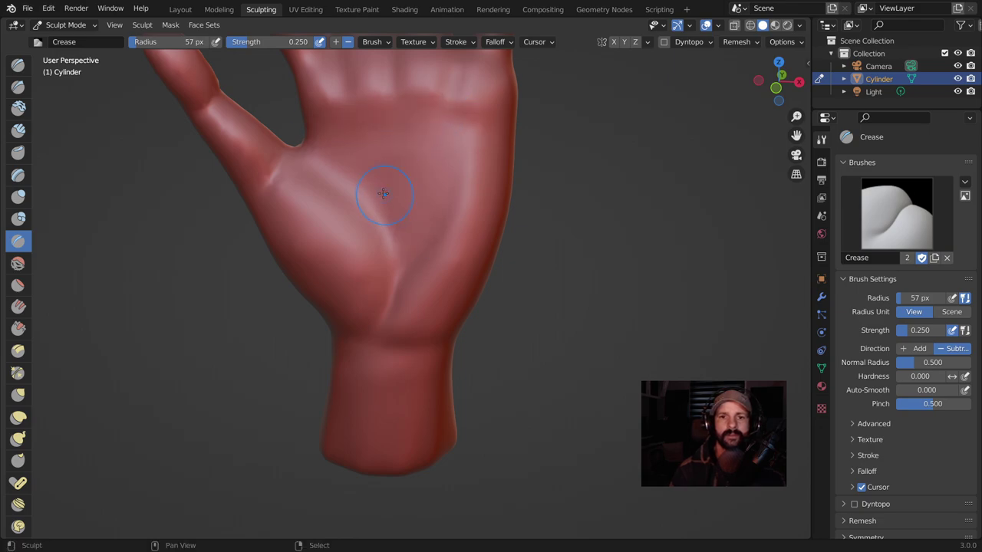
middle_drag(347, 173, 482, 285)
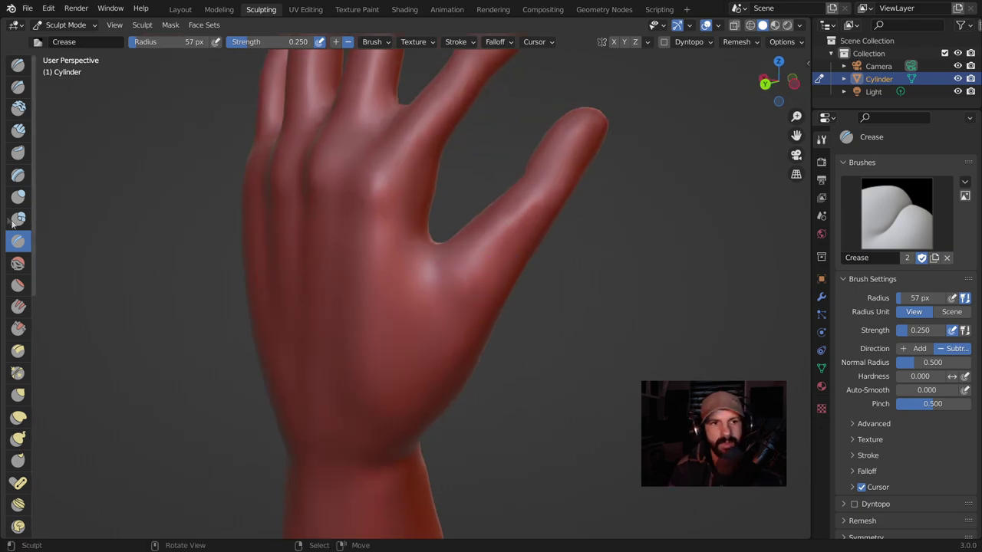
click(18, 197)
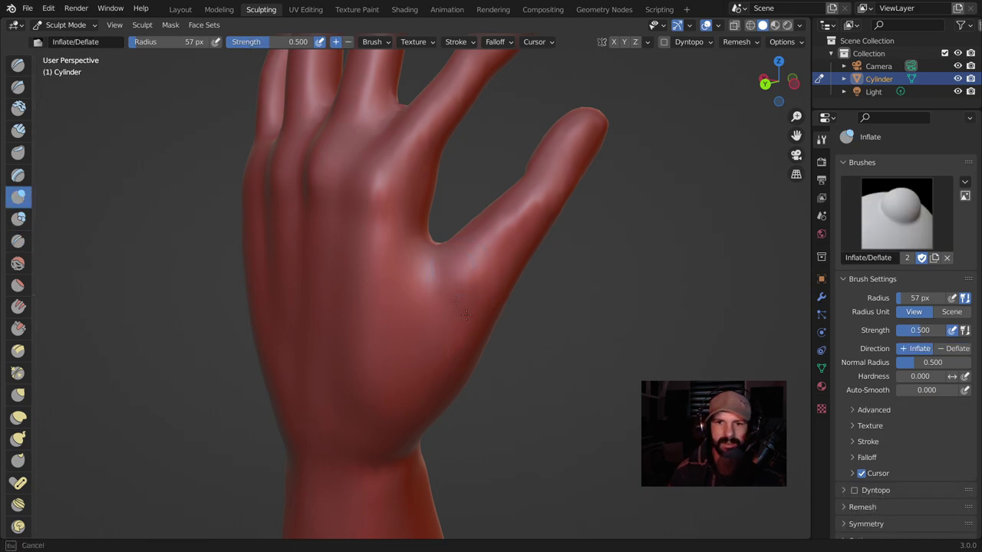
Inflate the back of the hand near the thumb.
middle_drag(506, 324, 438, 296)
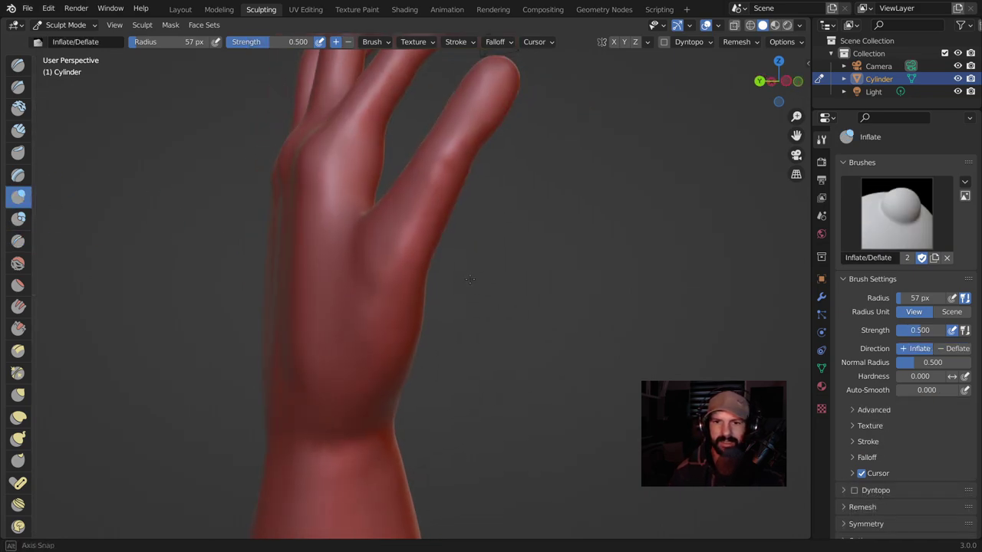
mouse_move(378, 217)
middle_down()
mouse_move(336, 287)
mouse_move(269, 281)
middle_up()
mouse_move(292, 278)
middle_down()
mouse_move(305, 248)
mouse_move(449, 253)
mouse_move(459, 223)
mouse_move(506, 236)
mouse_move(384, 220)
middle_up()
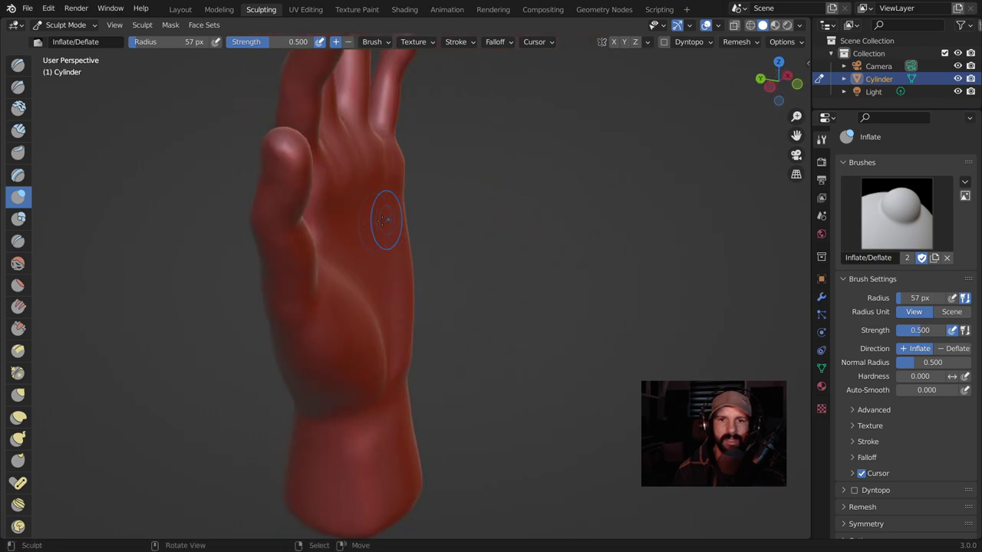
mouse_move(277, 227)
middle_down()
mouse_move(531, 230)
mouse_move(565, 248)
mouse_move(558, 215)
mouse_move(477, 291)
middle_up()
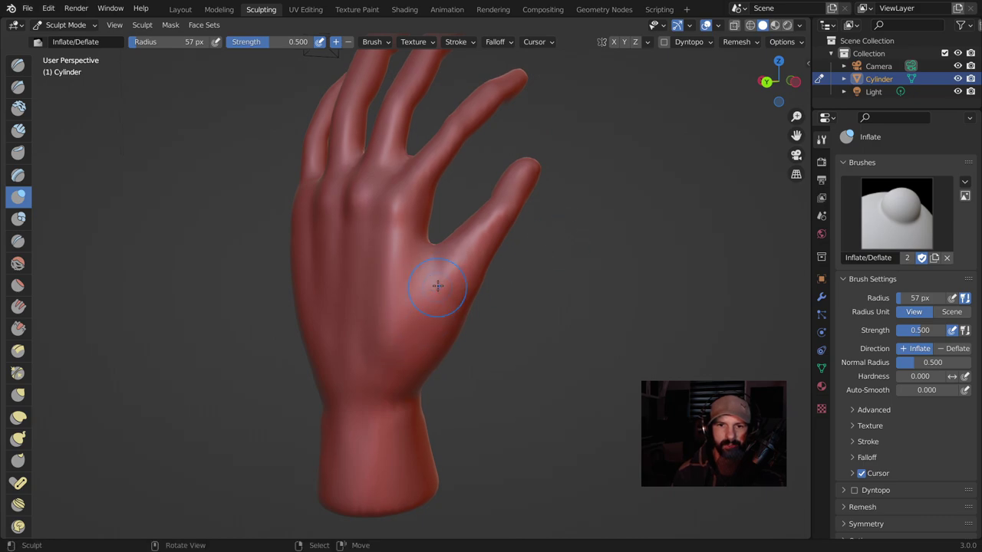
drag(460, 285, 402, 386)
Zoom out and tilt the hand to show more of the palm.
middle_drag(402, 386, 379, 327)
middle_drag(411, 246, 504, 317)
scroll(529, 277, down, 4)
mouse_move(529, 278)
middle_down()
mouse_move(502, 280)
mouse_move(246, 224)
mouse_move(445, 223)
middle_up()
scroll(485, 274, down, 2)
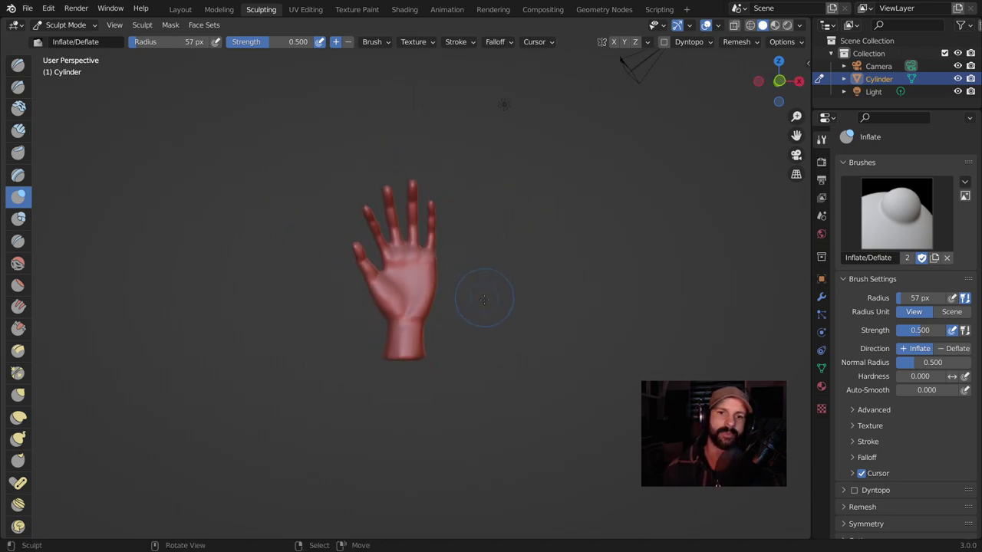
middle_drag(449, 314, 430, 330)
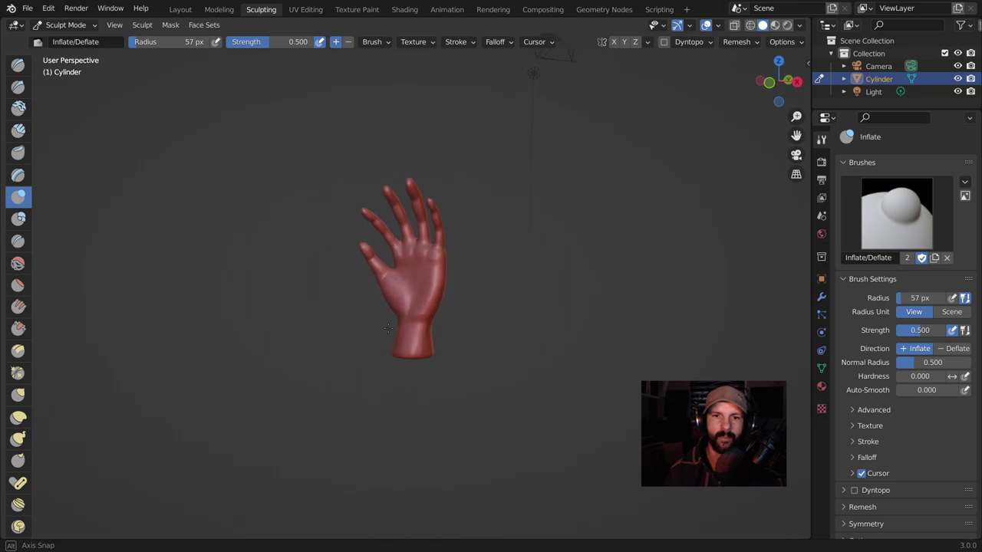
middle_drag(429, 330, 432, 307)
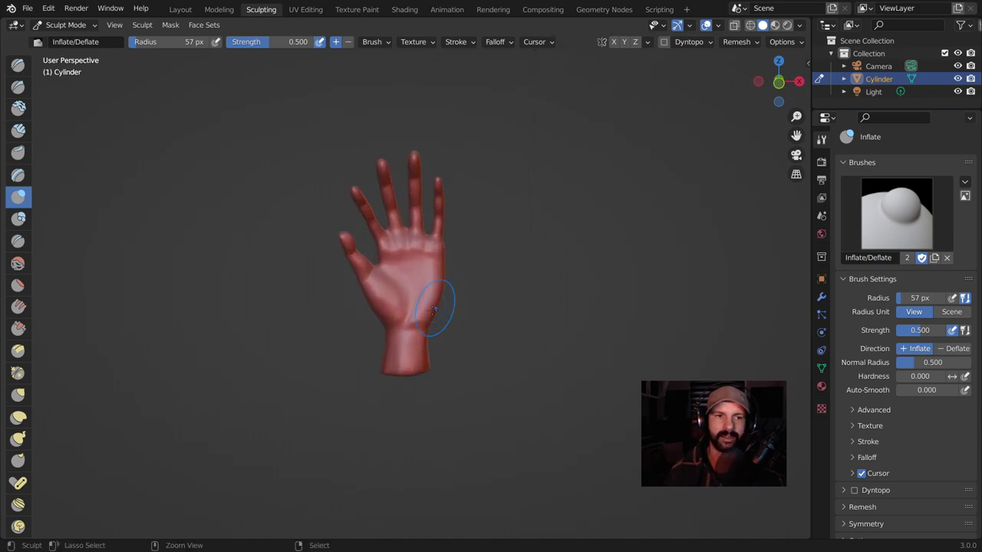
click(18, 418)
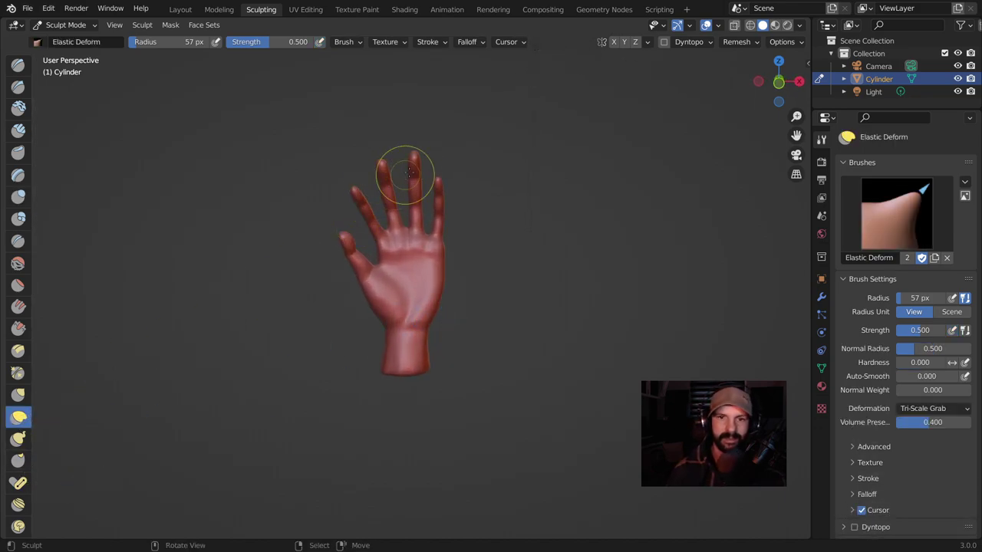
Stretch the middle fingertip with a 184 px Elastic Deform brush.
key(f)
click(506, 158)
key(ctrl+z)
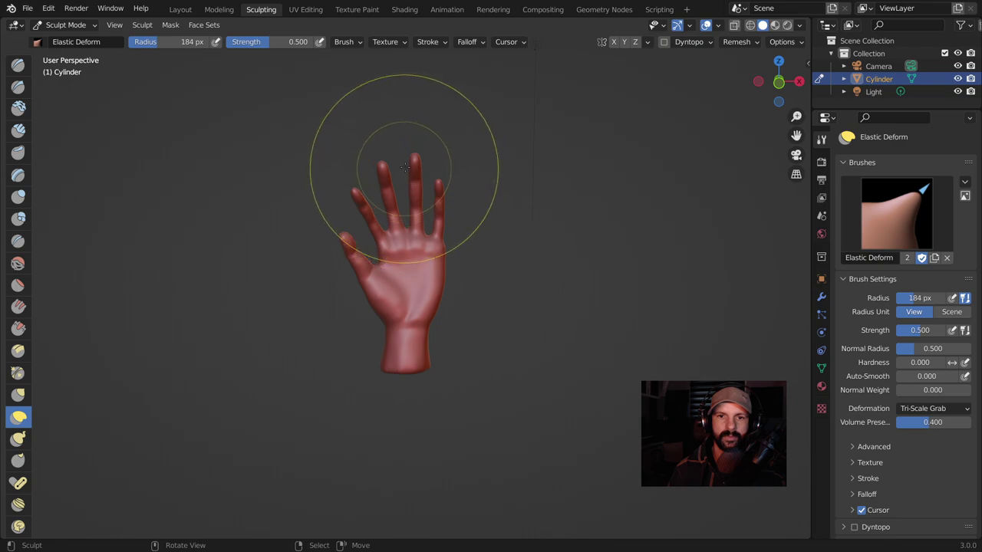
drag(396, 164, 418, 177)
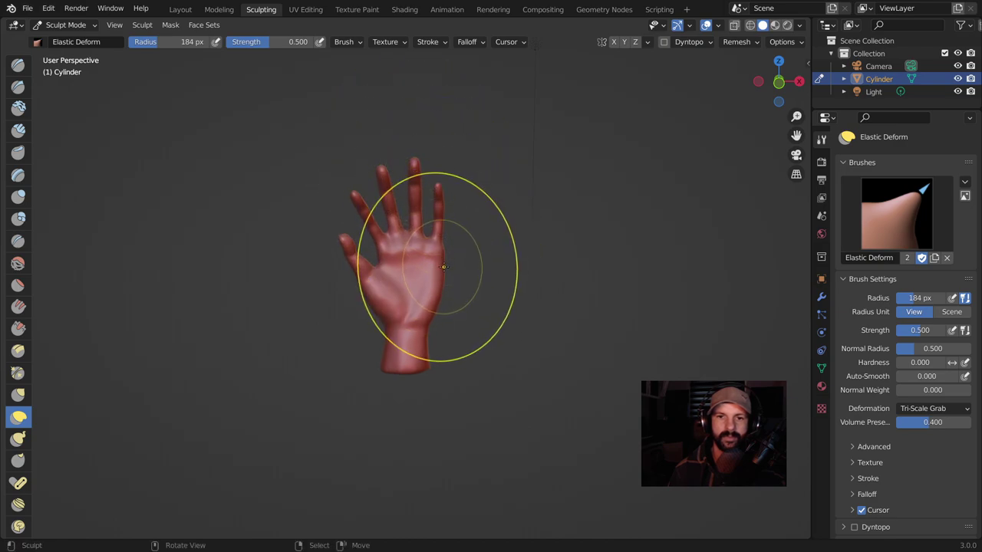
click(401, 175)
mouse_move(359, 194)
middle_down()
mouse_move(504, 285)
mouse_move(424, 311)
mouse_move(506, 305)
middle_up()
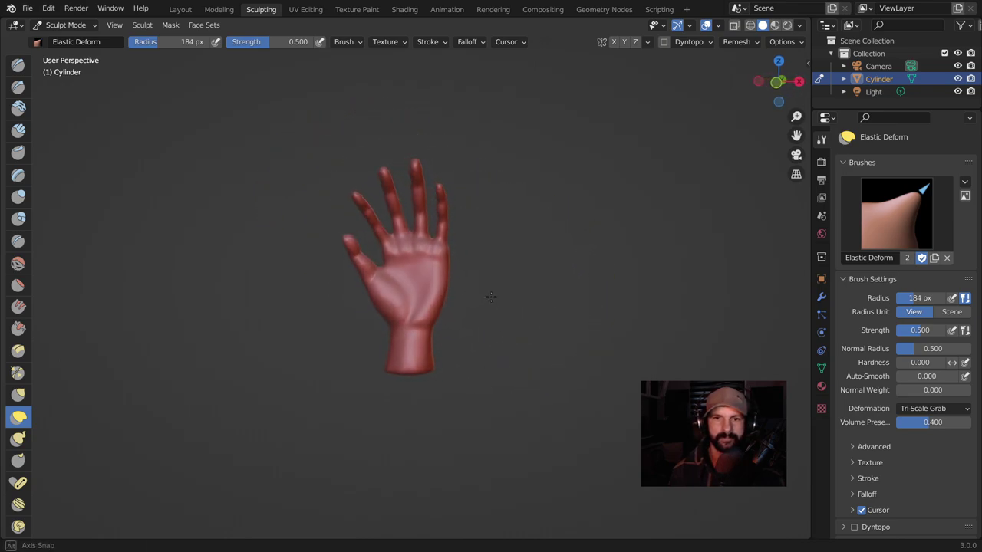
scroll(494, 303, up, 2)
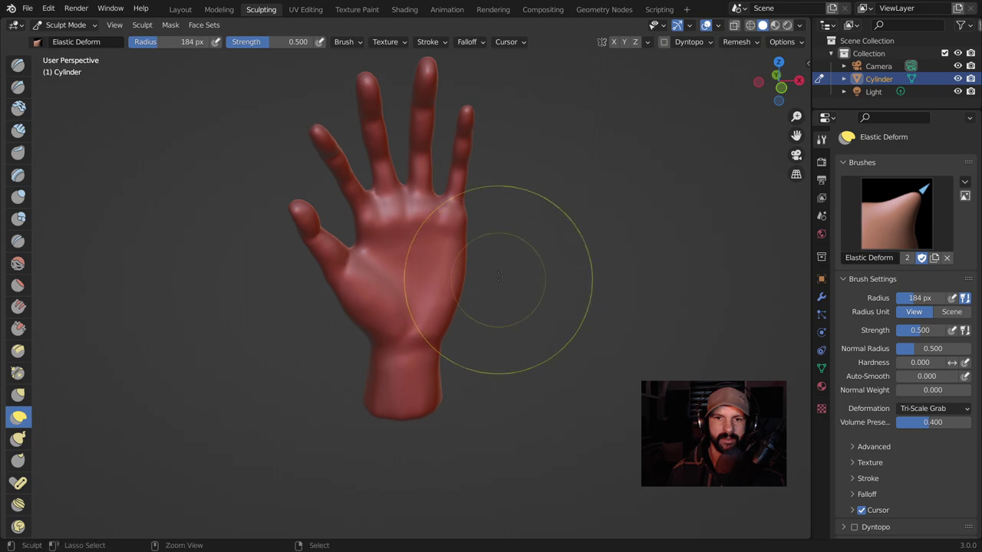
scroll(510, 292, up, 3)
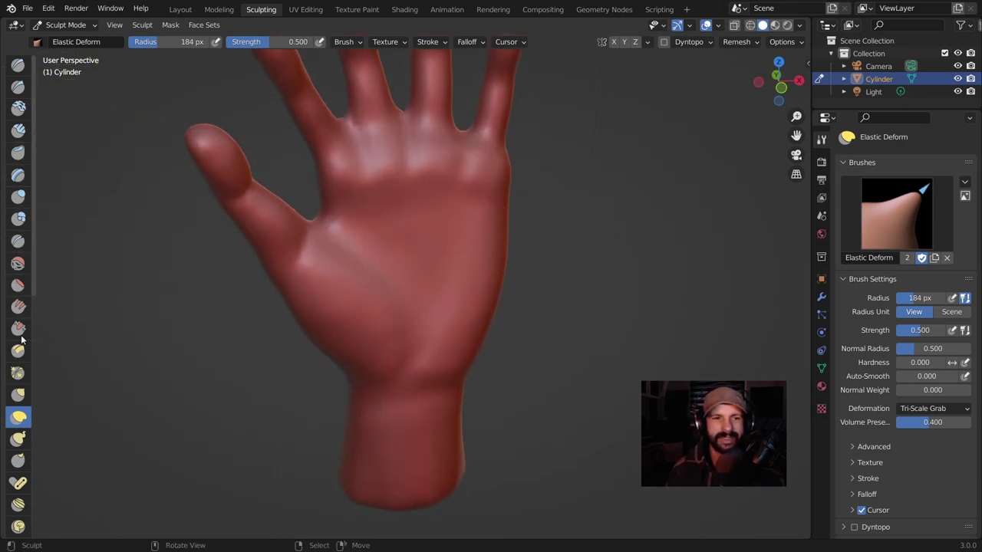
click(21, 241)
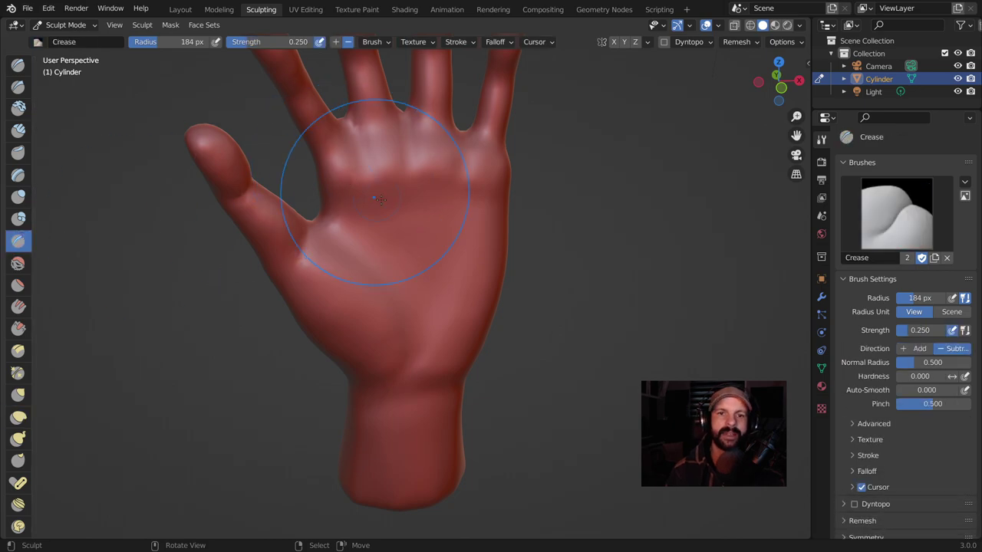
Set the Crease brush radius to 31 px and move in toward the palm.
key(f)
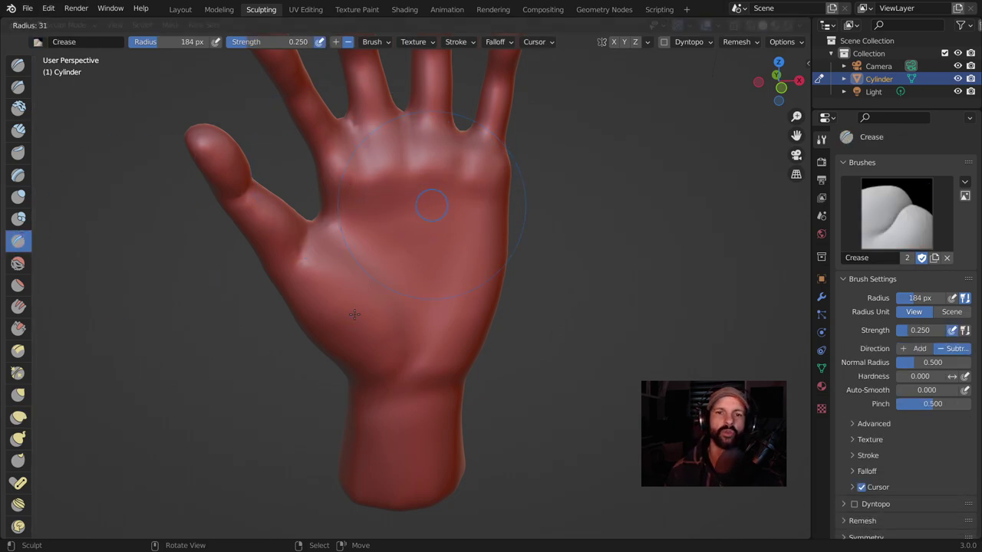
click(353, 313)
mouse_move(354, 313)
middle_down()
mouse_move(490, 290)
mouse_move(472, 311)
middle_up()
scroll(490, 290, up, 5)
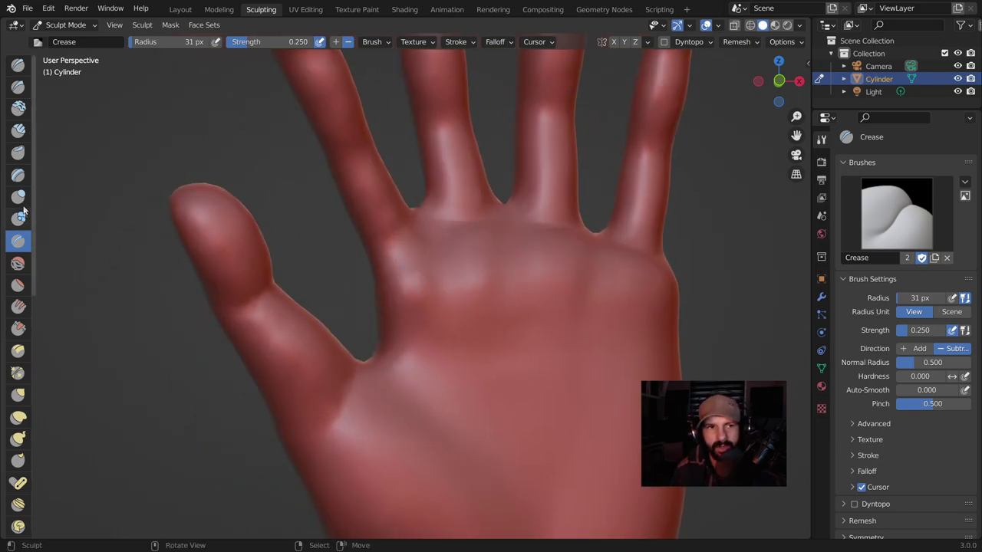
Inflate a fuller pad on the palm near the thumb with a 60 px brush.
key(i)
key(f)
click(408, 259)
mouse_move(412, 251)
mouse_down()
mouse_move(425, 263)
mouse_move(394, 281)
mouse_up()
mouse_move(394, 276)
middle_down()
mouse_move(372, 286)
mouse_move(408, 270)
middle_up()
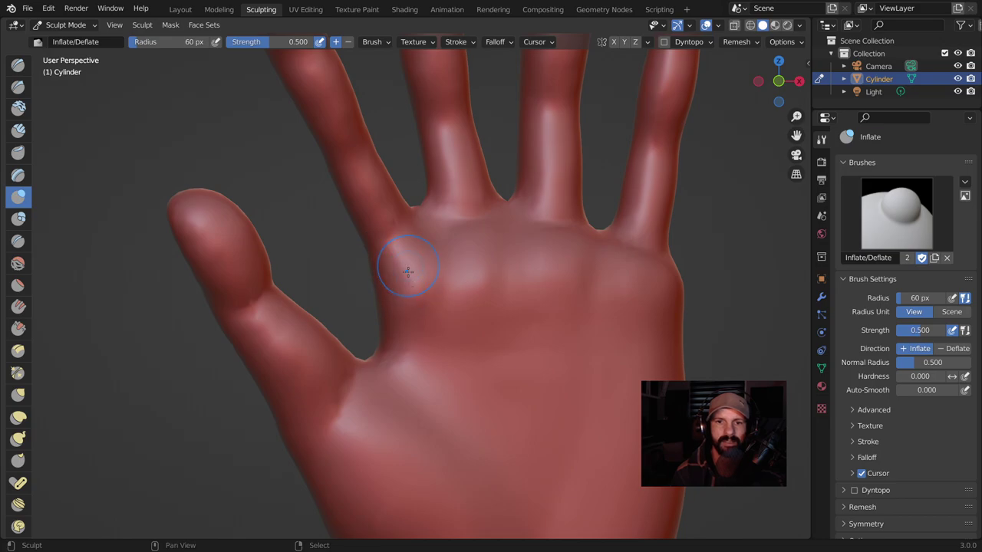
mouse_move(415, 305)
middle_down()
mouse_move(407, 300)
mouse_move(421, 322)
middle_up()
scroll(425, 331, down, 5)
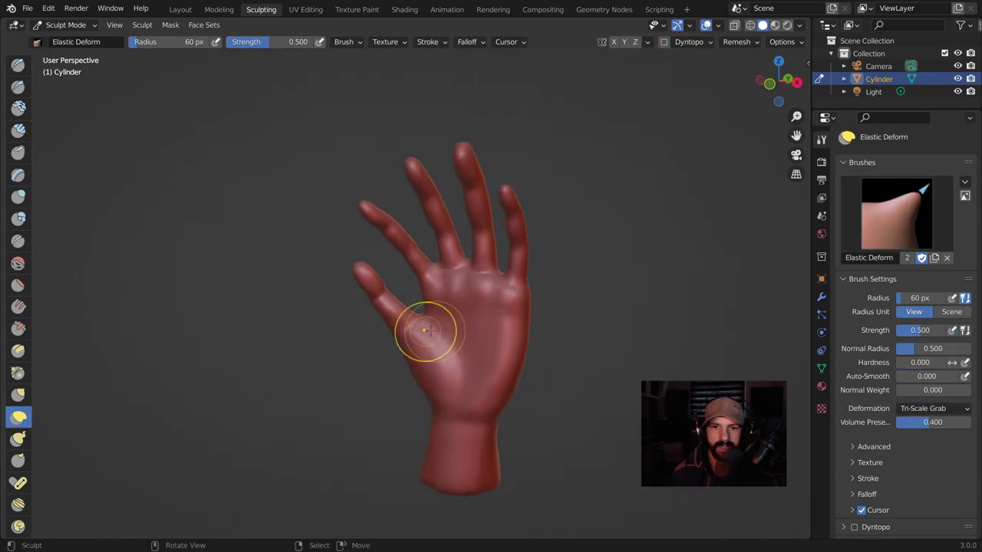
scroll(475, 356, up, 4)
scroll(504, 345, up, 2)
scroll(438, 296, down, 2)
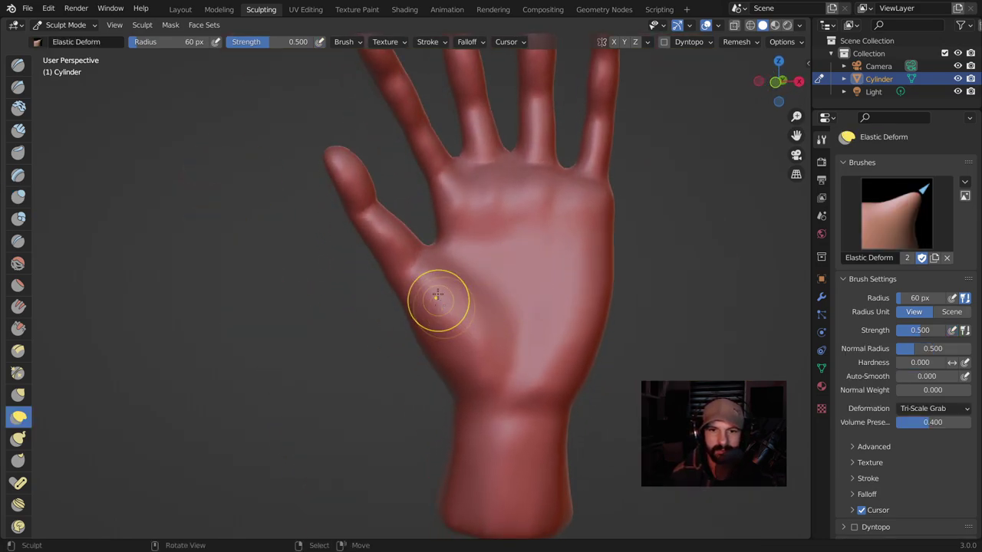
Pinch the fold at the thumb's base with the Pinch brush.
click(19, 242)
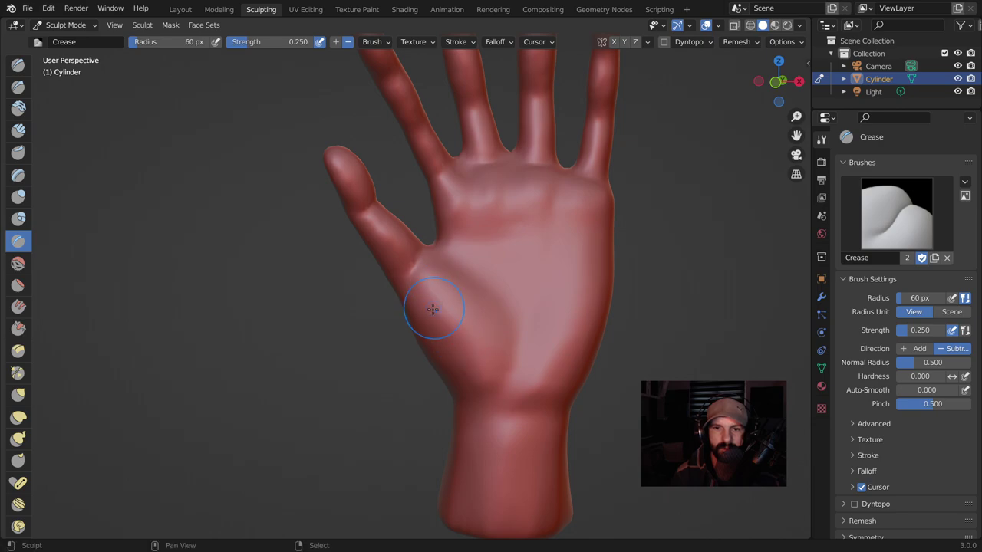
middle_drag(383, 298, 511, 287)
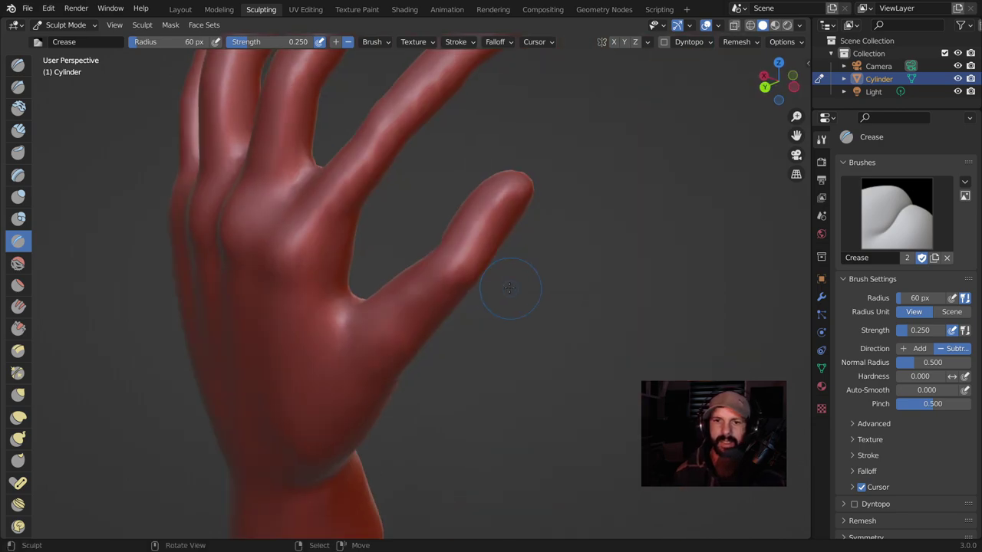
mouse_move(33, 299)
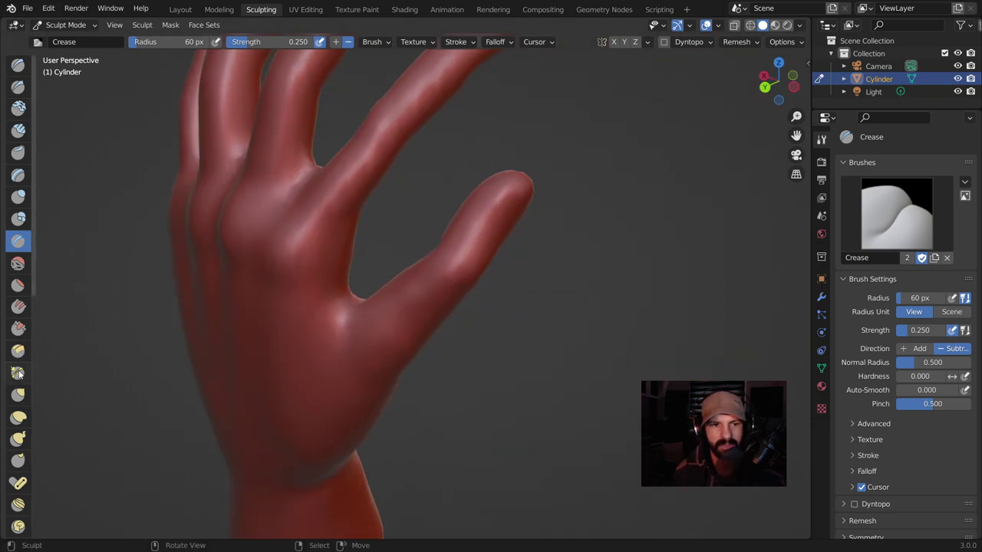
click(18, 372)
mouse_move(495, 202)
mouse_down()
mouse_move(467, 215)
mouse_move(434, 264)
mouse_up()
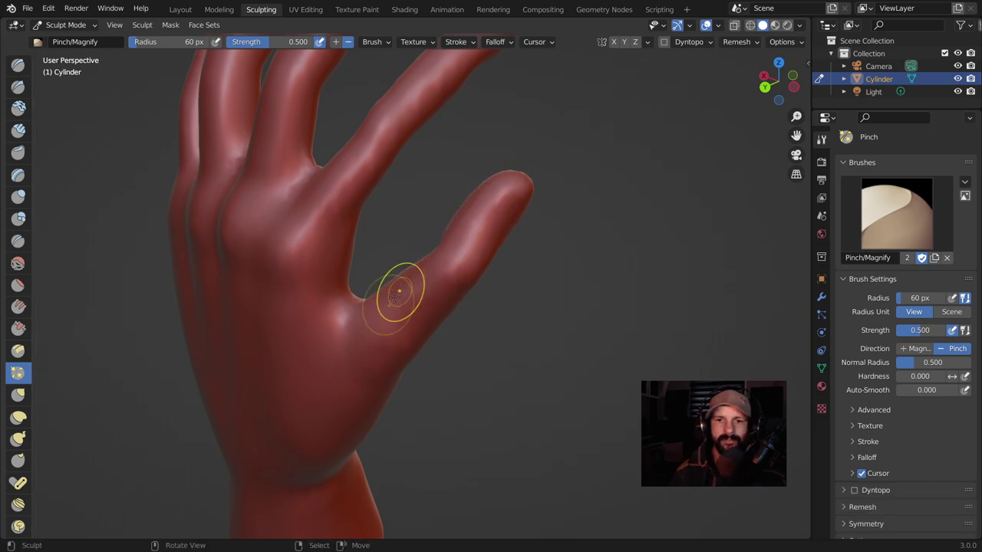
Add more pinch strokes along the thumb fold.
middle_drag(453, 245, 486, 192)
drag(486, 193, 450, 258)
middle_drag(449, 259, 412, 279)
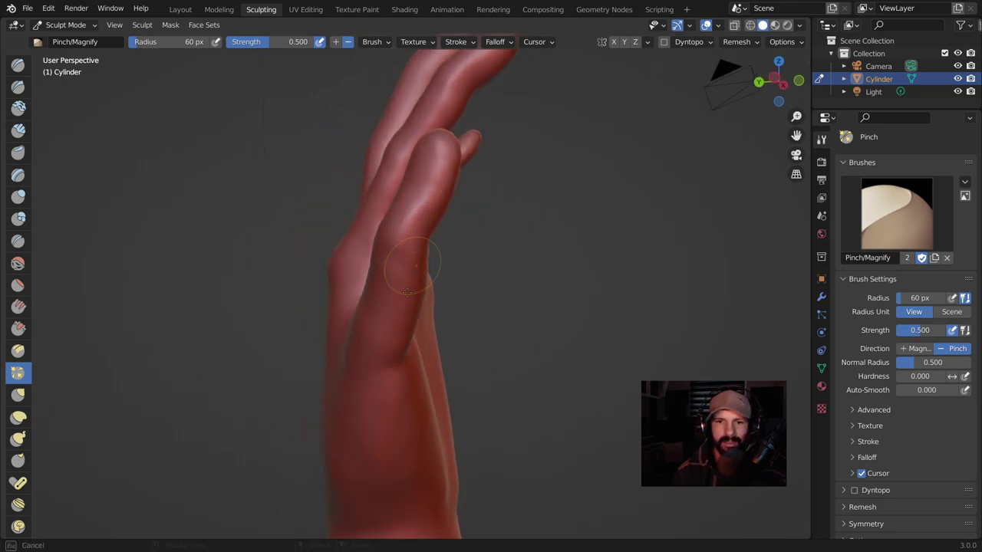
middle_drag(438, 193, 478, 193)
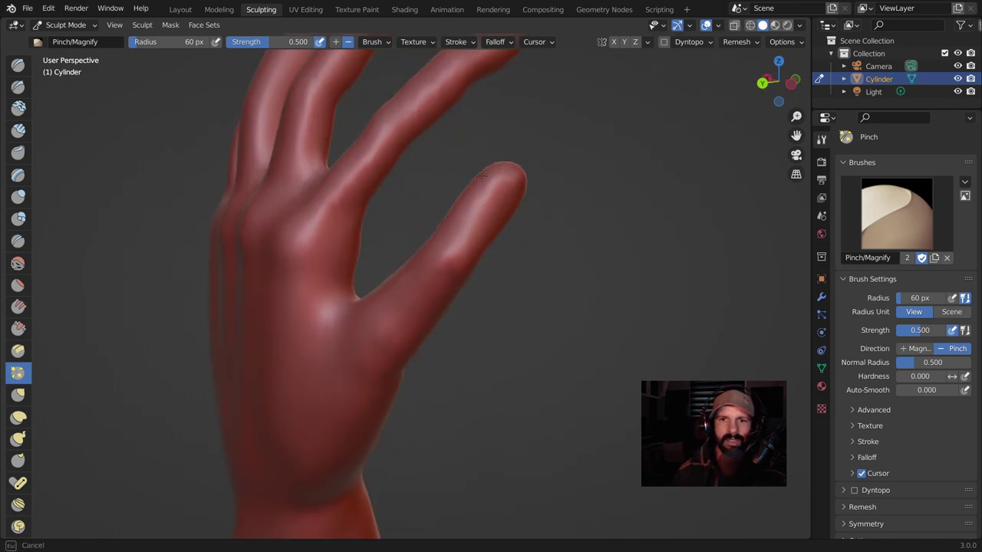
middle_drag(433, 244, 427, 299)
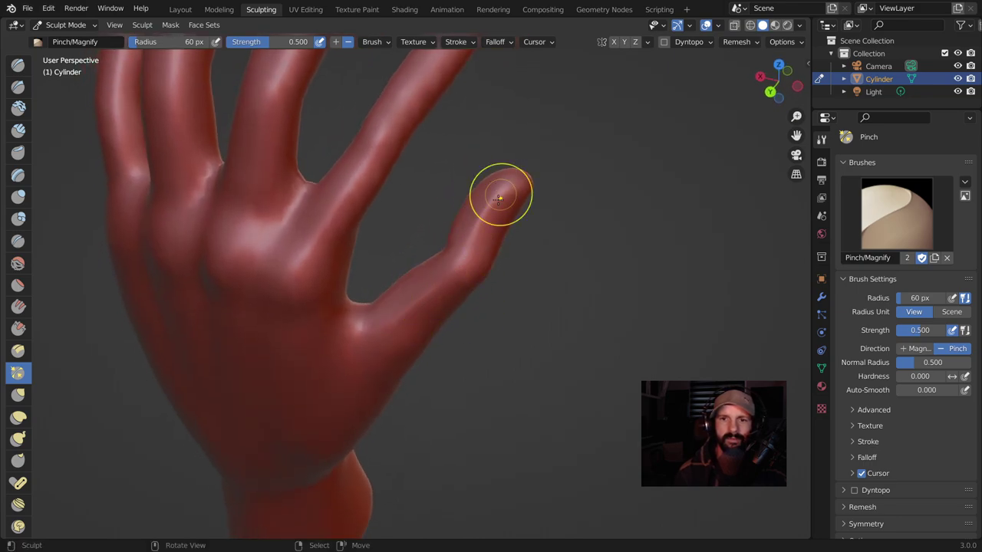
mouse_move(443, 287)
middle_down()
mouse_move(341, 213)
mouse_move(405, 279)
middle_up()
Flatten along the side of the thumb with the Flatten brush.
key(shift+t)
scroll(400, 253, up, 3)
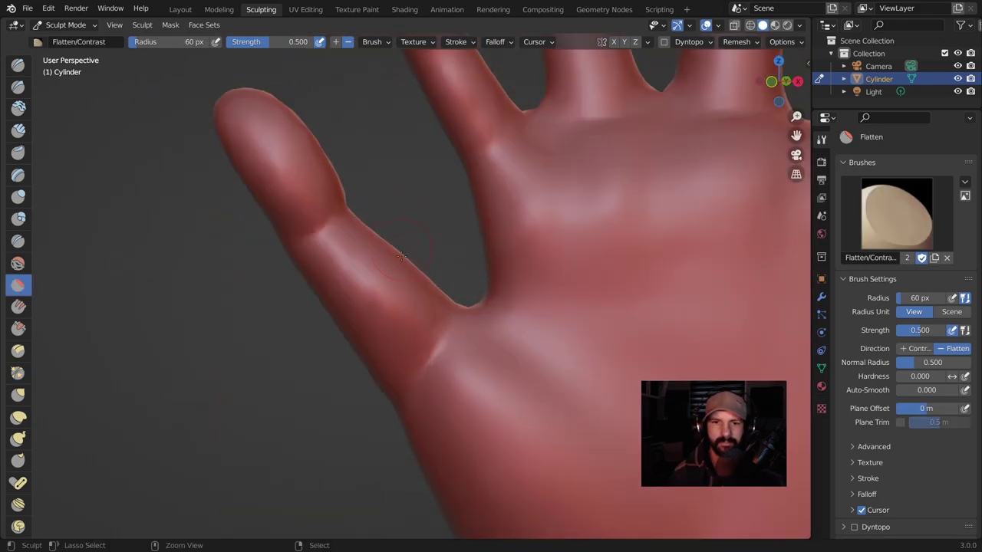
drag(381, 314, 369, 273)
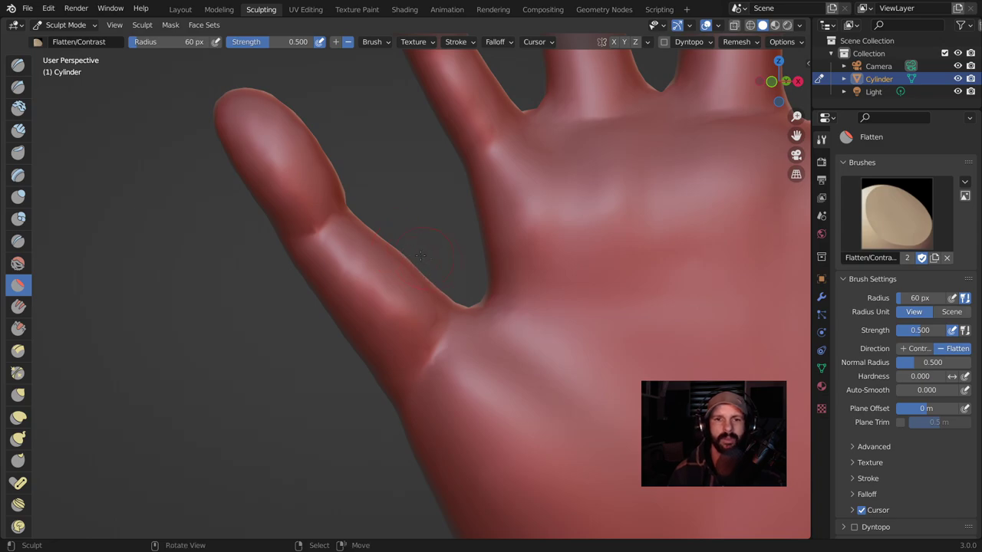
scroll(421, 265, down, 4)
middle_drag(421, 264, 491, 192)
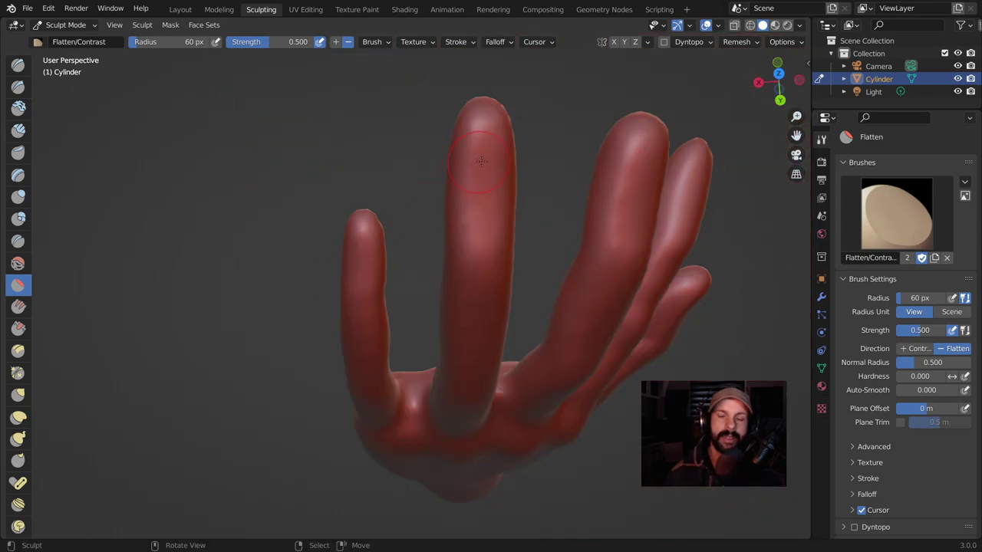
scroll(522, 119, up, 5)
shift+middle_drag(523, 119, 401, 245)
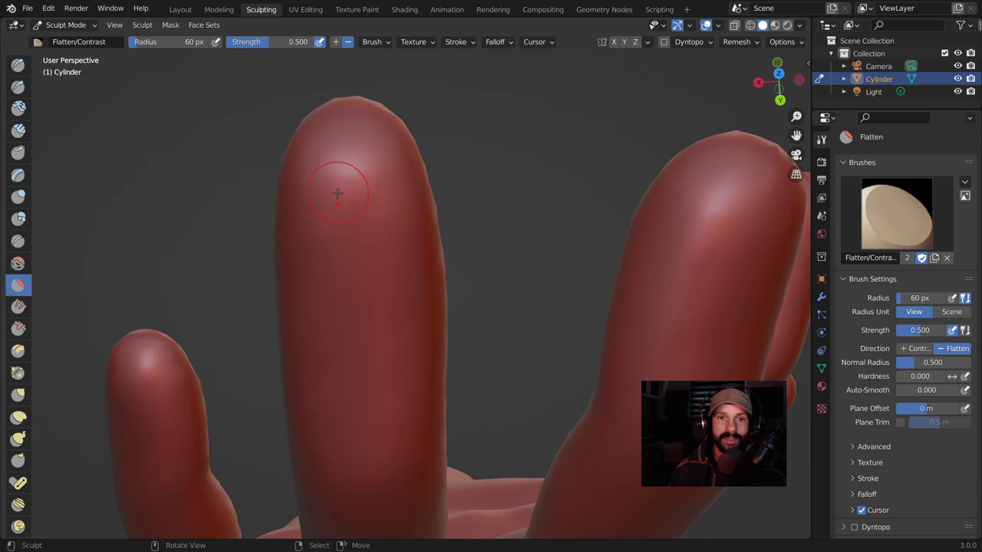
click(20, 241)
Remesh the hand at a 0.068 m voxel size.
click(743, 42)
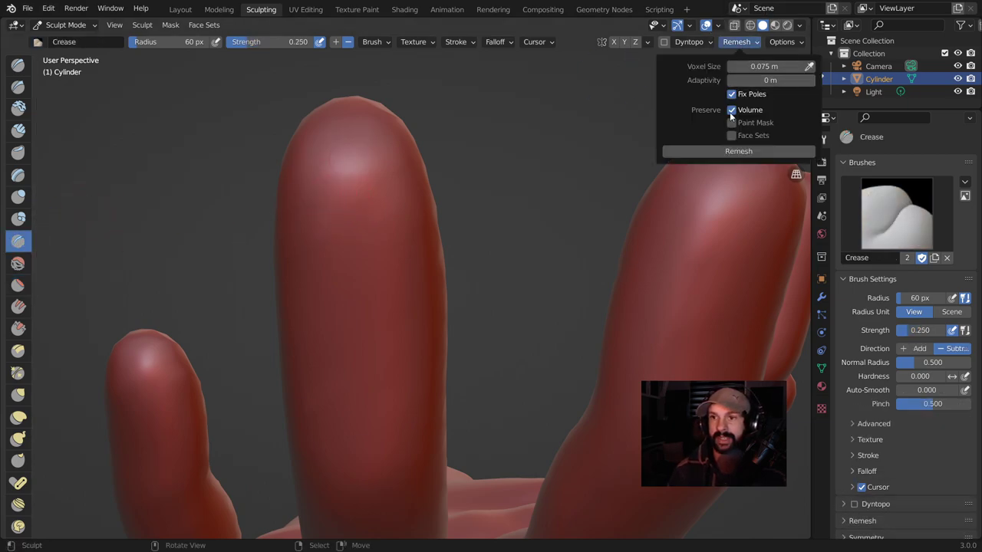
drag(764, 67, 754, 67)
click(738, 151)
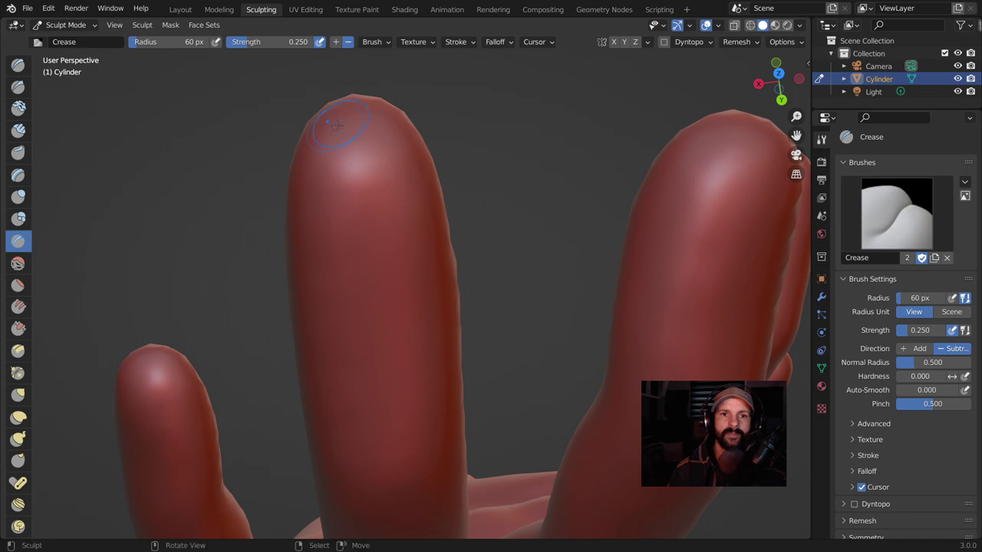
Crease a cuticle line across the middle fingertip.
mouse_move(345, 237)
mouse_down()
mouse_move(369, 243)
mouse_move(418, 222)
mouse_up()
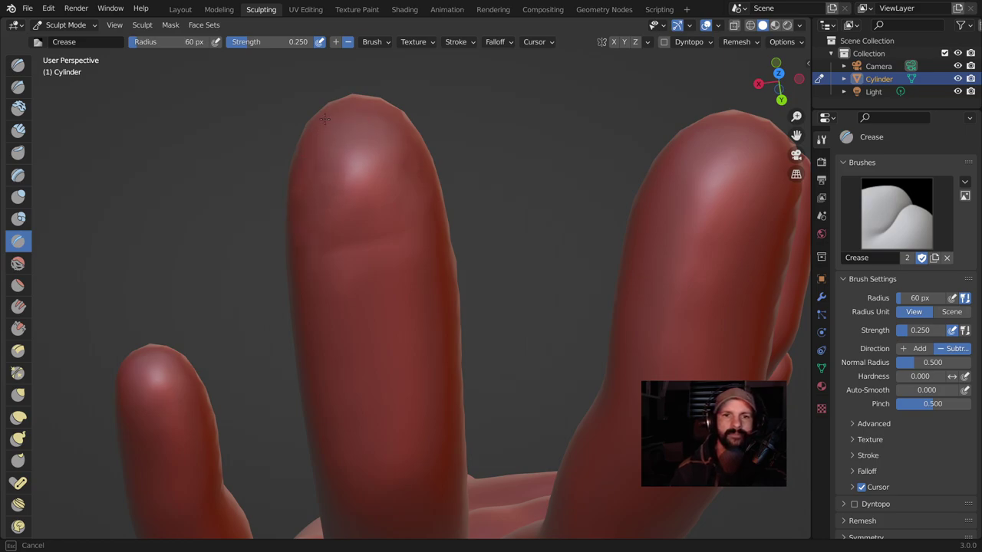
drag(397, 132, 397, 132)
middle_drag(397, 132, 460, 254)
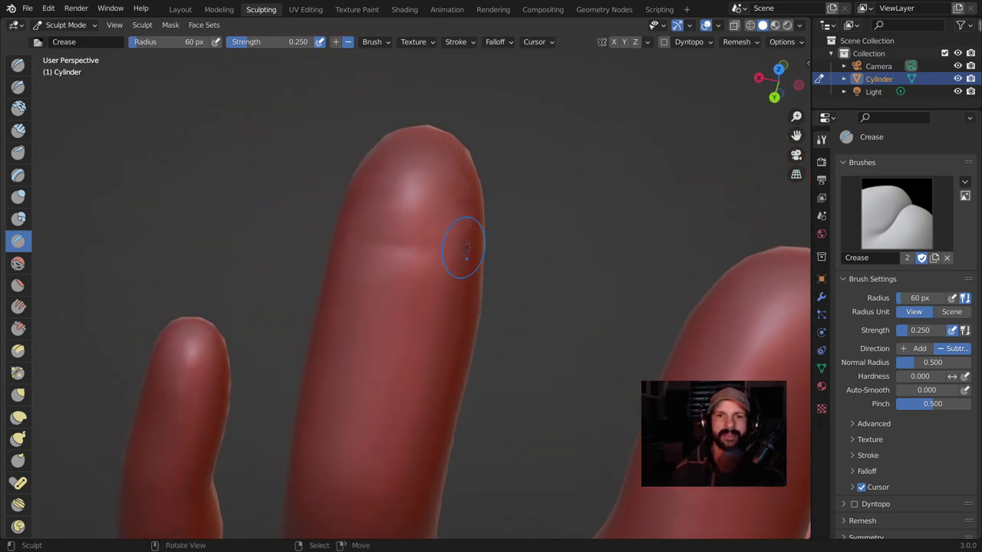
Remesh the hand again at a smaller voxel size.
click(756, 40)
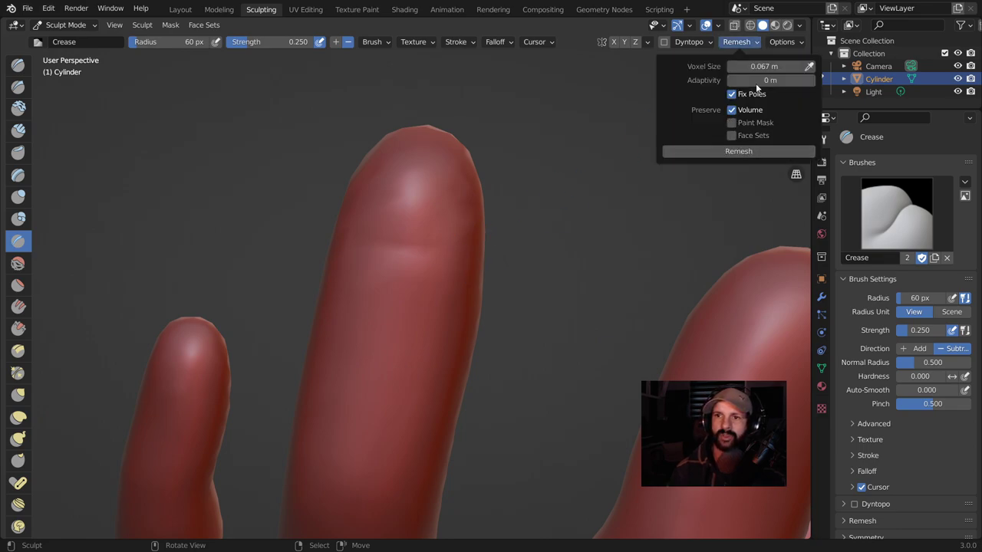
drag(744, 67, 721, 69)
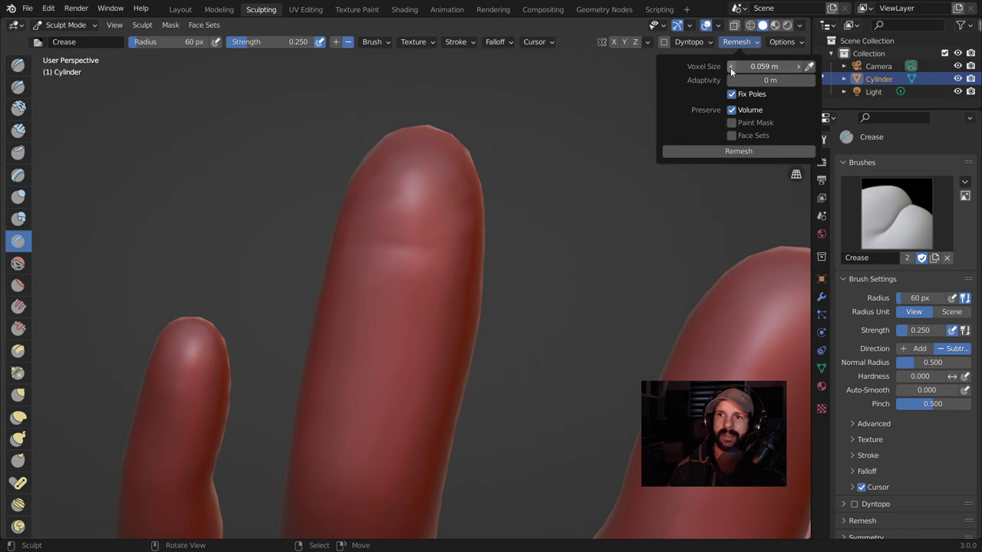
click(710, 151)
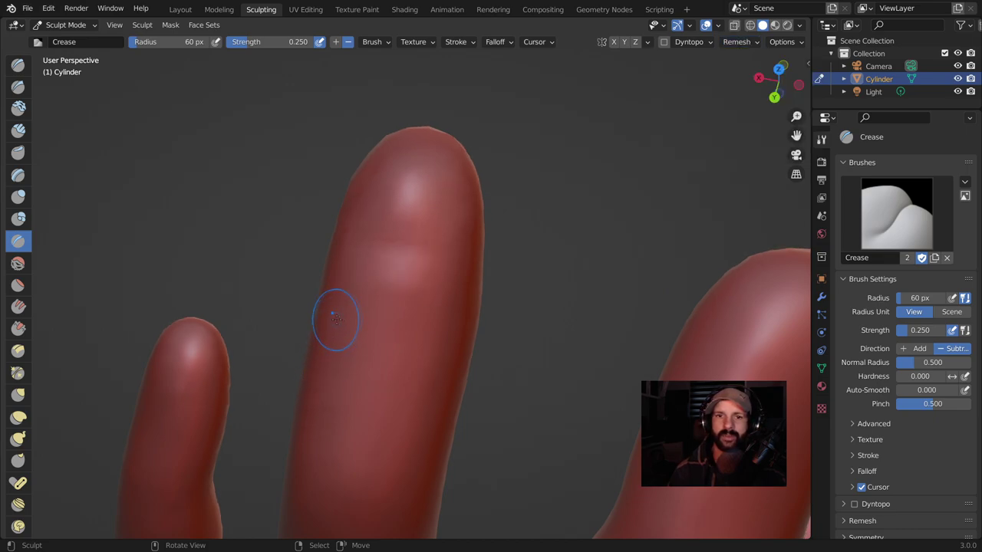
Smooth away a dent on the middle fingertip.
middle_drag(333, 318, 442, 226)
shift+drag(437, 219, 402, 219)
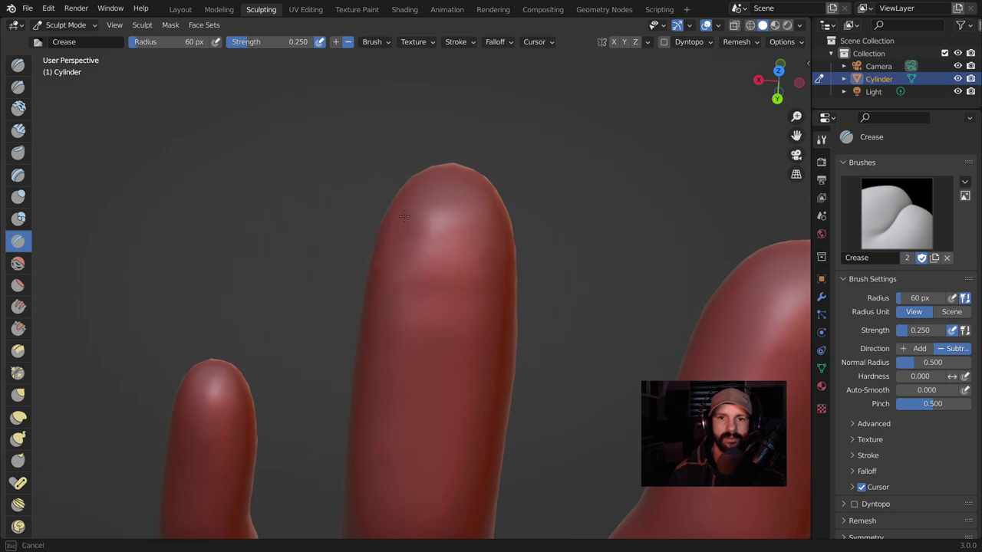
mouse_move(454, 182)
middle_down()
mouse_move(402, 284)
mouse_move(393, 158)
middle_up()
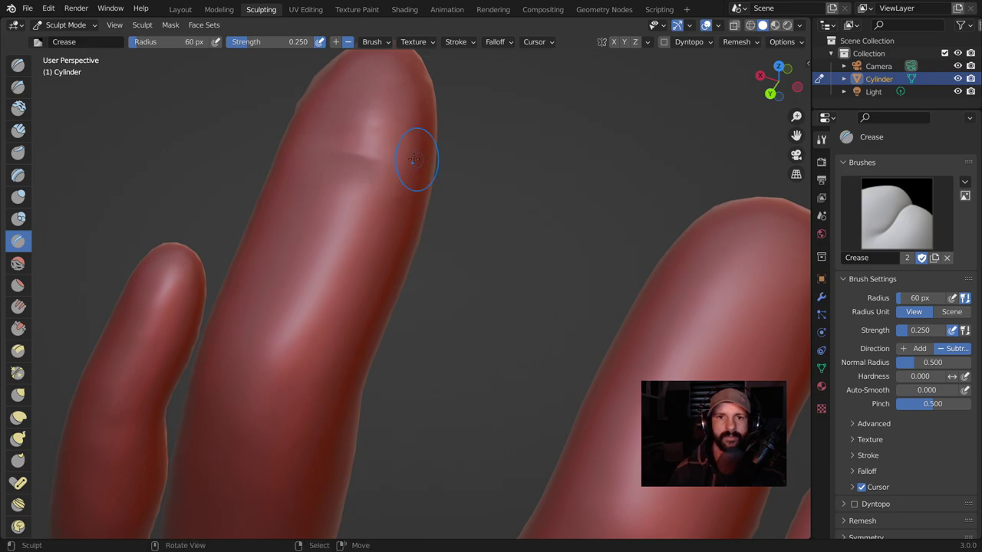
middle_drag(416, 159, 274, 159)
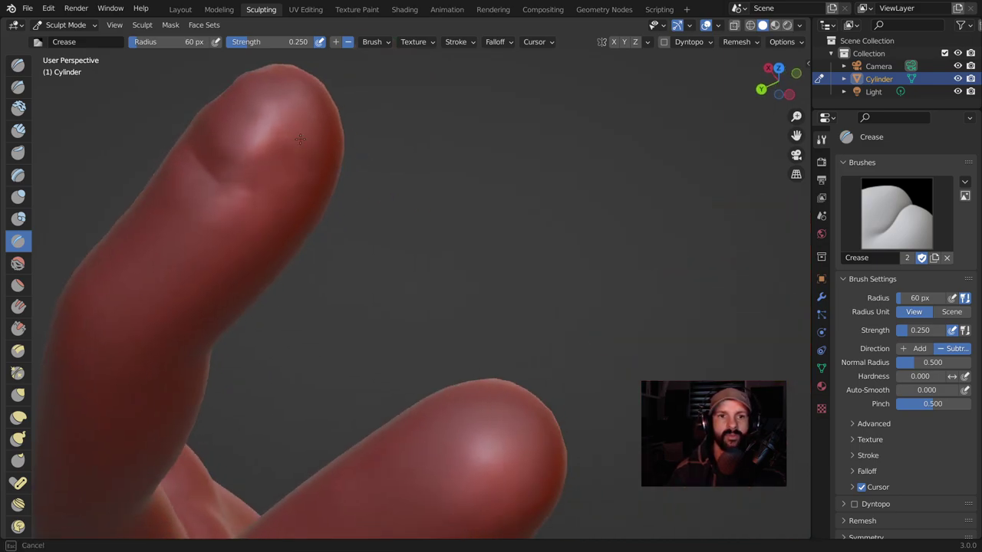
middle_drag(293, 163, 522, 208)
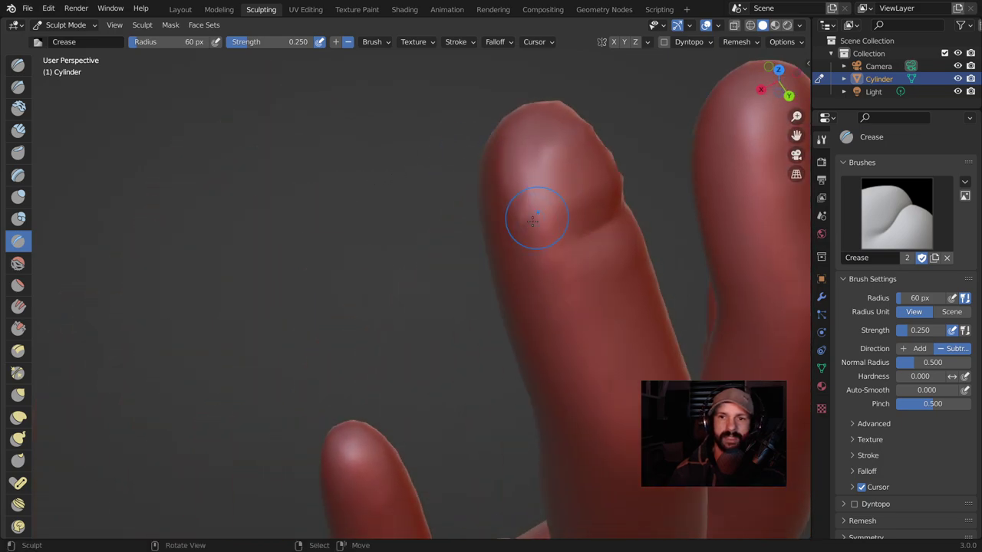
mouse_move(499, 135)
middle_down()
mouse_move(488, 219)
mouse_move(473, 202)
middle_up()
Deepen the crease across the finger and around the nail.
drag(376, 242, 385, 248)
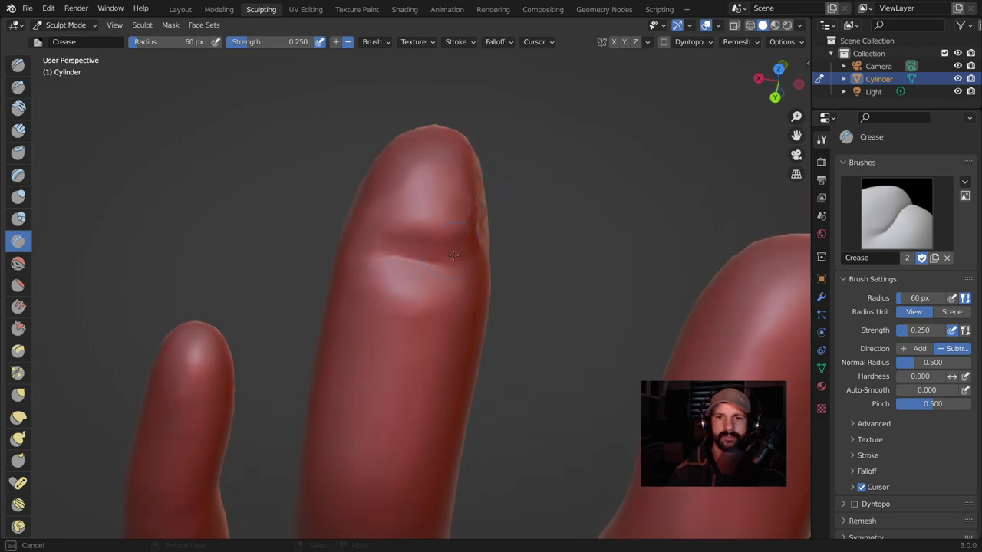
drag(454, 256, 454, 256)
middle_drag(453, 256, 396, 237)
drag(359, 247, 296, 219)
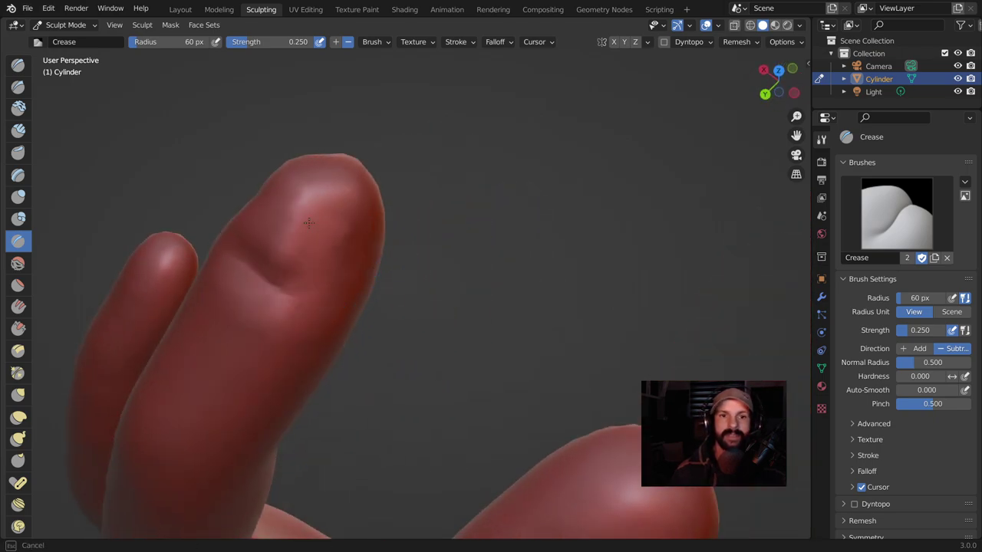
scroll(412, 192, down, 5)
mouse_move(412, 192)
middle_down()
mouse_move(478, 212)
mouse_move(460, 307)
middle_up()
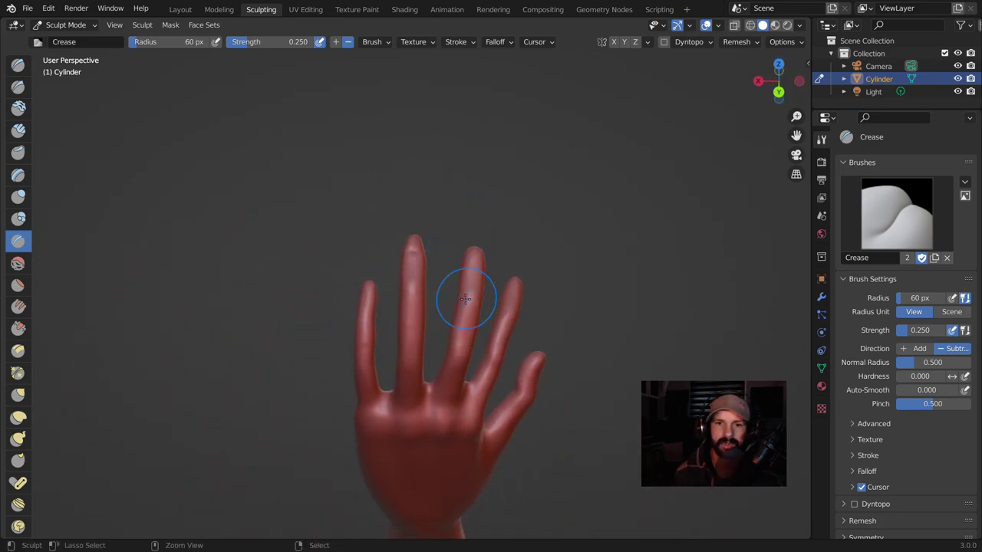
scroll(464, 289, up, 5)
middle_drag(487, 187, 482, 200)
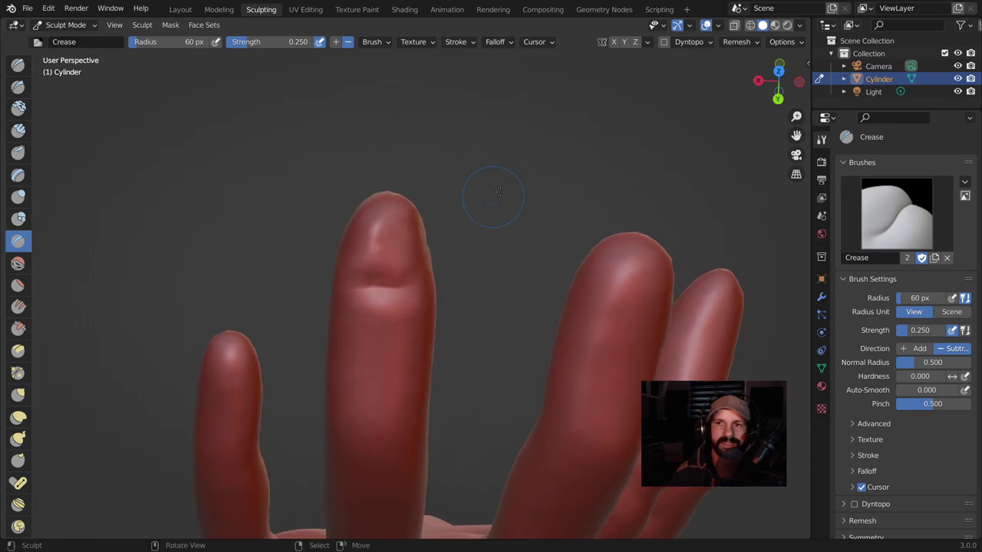
Remesh the hand at a 0.046 m voxel size.
click(738, 43)
click(731, 68)
click(731, 67)
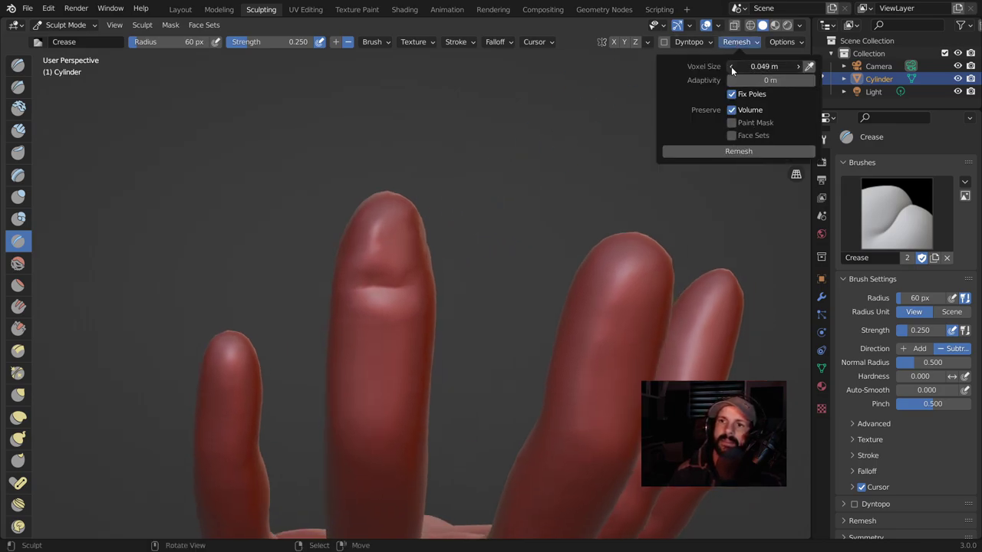
key(Return)
click(720, 153)
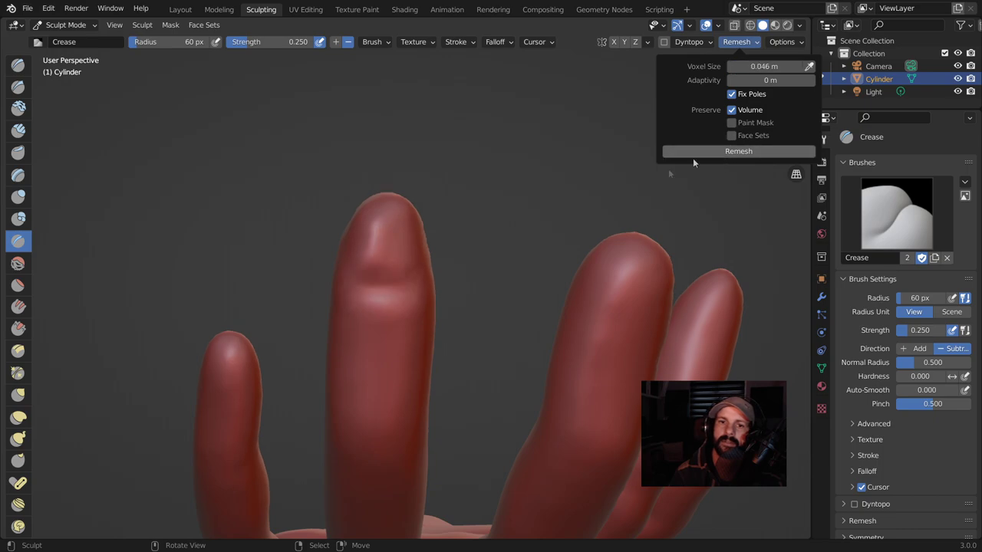
Add a crease mark on the middle fingertip.
scroll(499, 235, up, 2)
scroll(499, 236, up, 2)
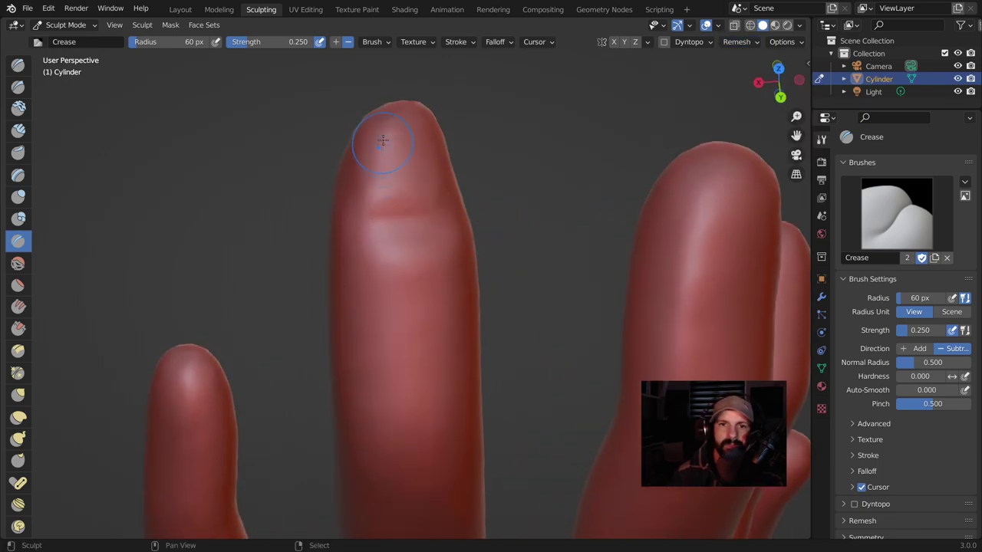
drag(390, 211, 413, 218)
middle_drag(390, 222, 544, 208)
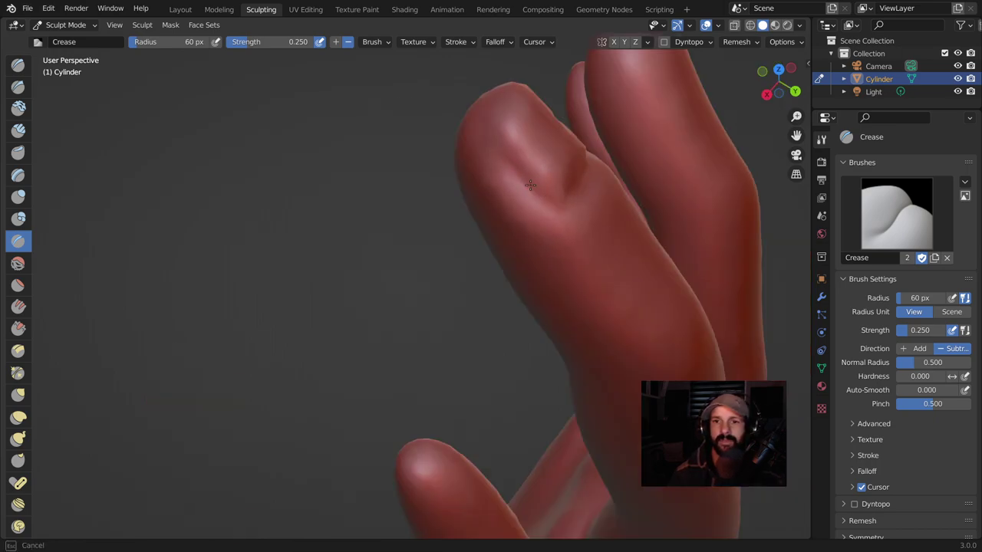
mouse_move(554, 214)
middle_down()
mouse_move(533, 186)
mouse_move(526, 241)
mouse_move(543, 205)
mouse_move(516, 201)
mouse_move(563, 180)
middle_up()
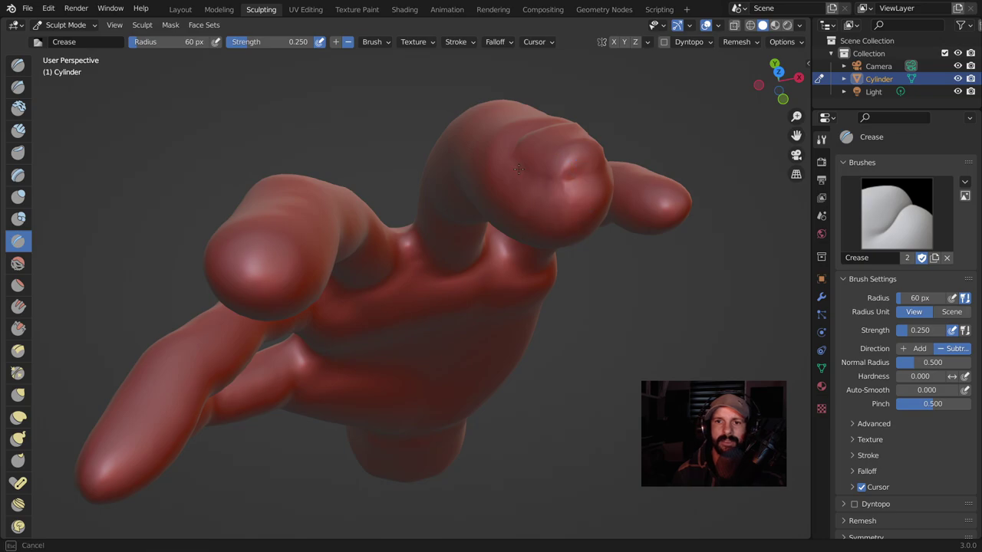
mouse_move(568, 182)
middle_down()
mouse_move(261, 174)
mouse_move(344, 214)
middle_up()
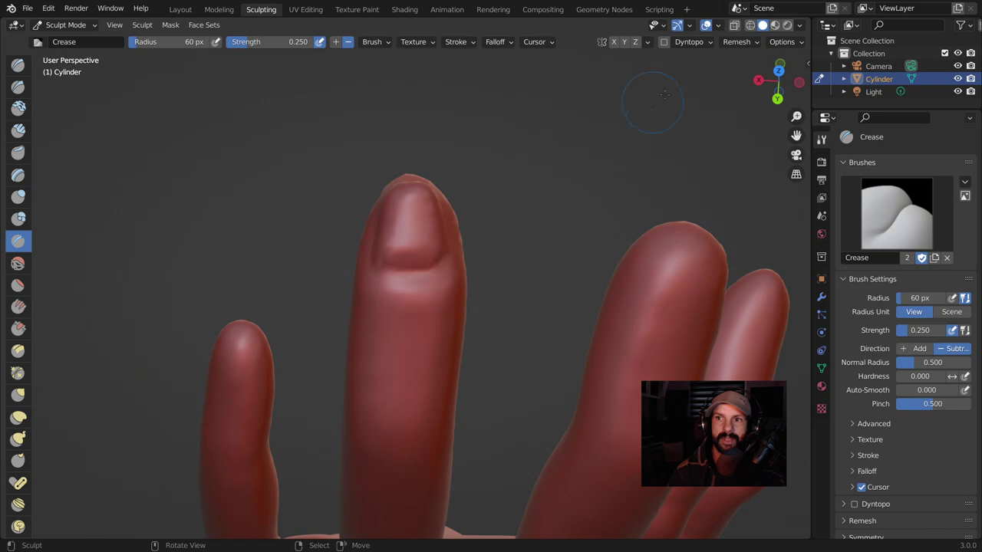
Remesh at 0.043 m voxel size, then crease the nail outline on the middle fingertip.
click(751, 43)
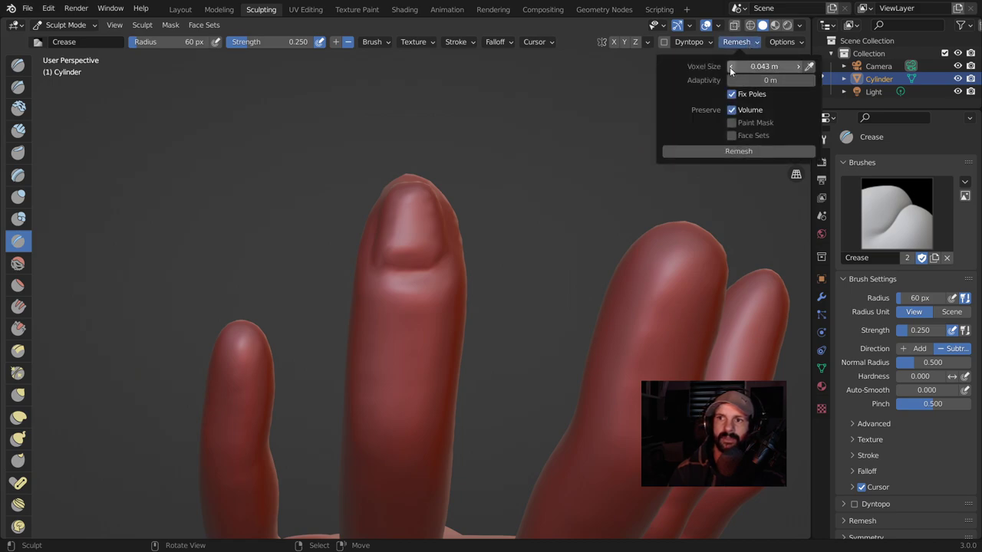
click(704, 151)
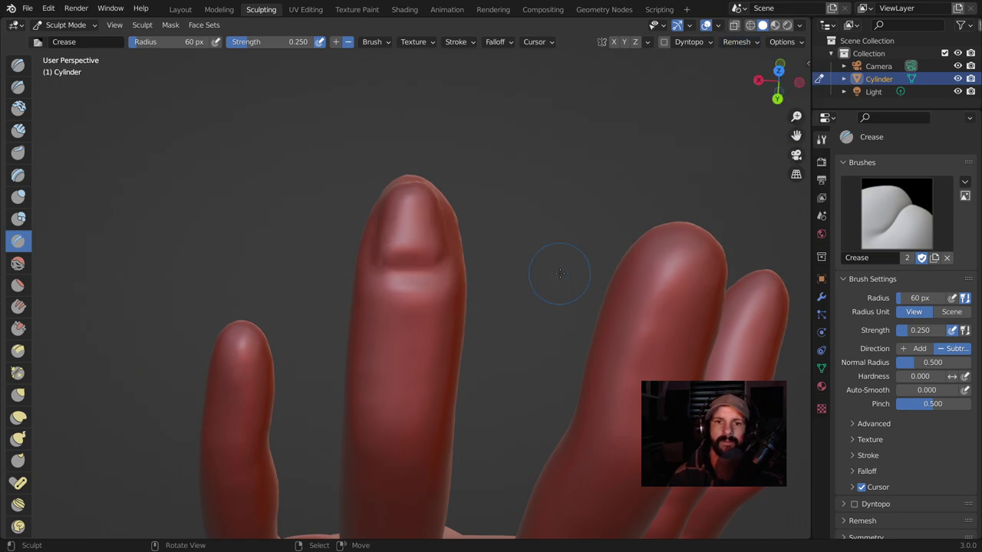
mouse_move(535, 264)
ctrl+middle_down()
mouse_move(461, 226)
mouse_move(441, 264)
ctrl+middle_up()
drag(342, 207, 330, 273)
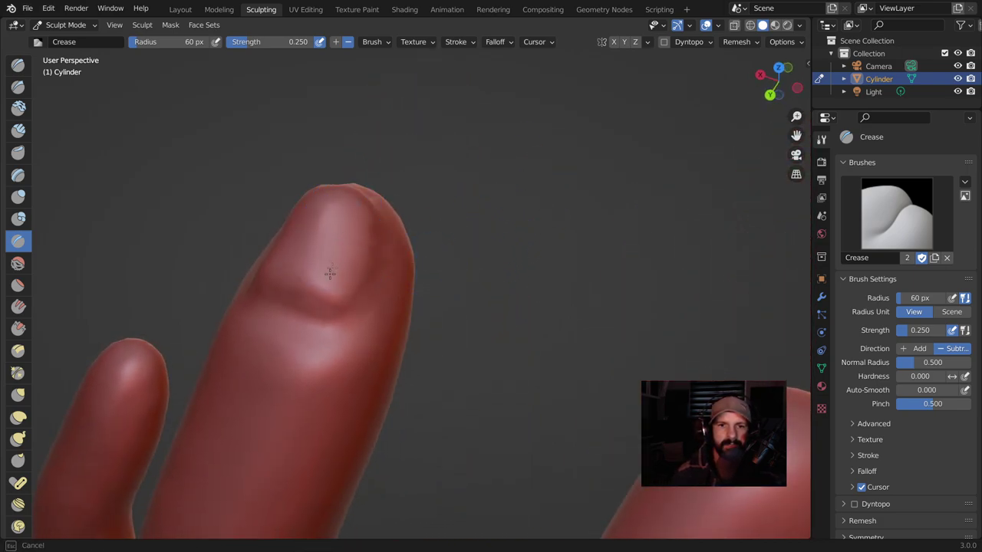
middle_drag(330, 223, 468, 274)
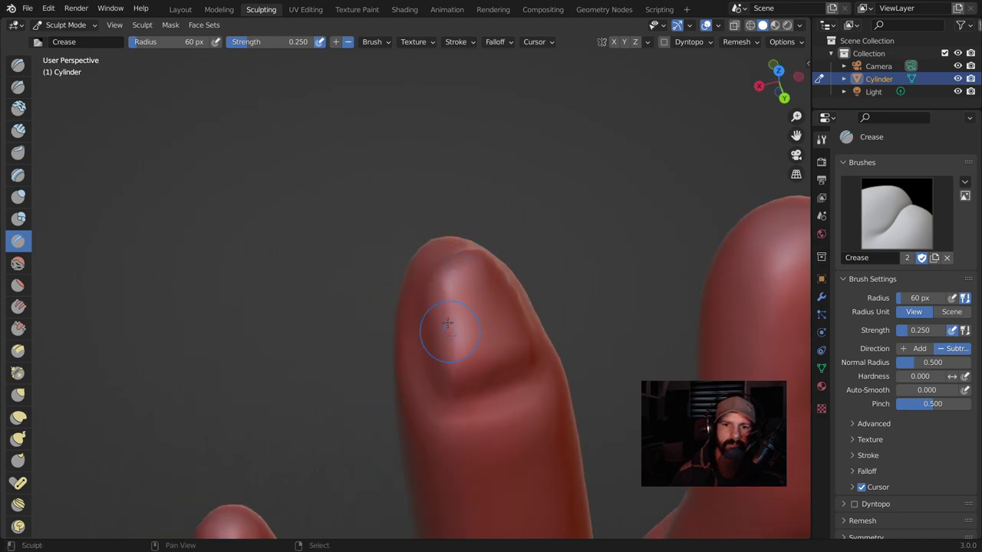
middle_drag(480, 284, 330, 326)
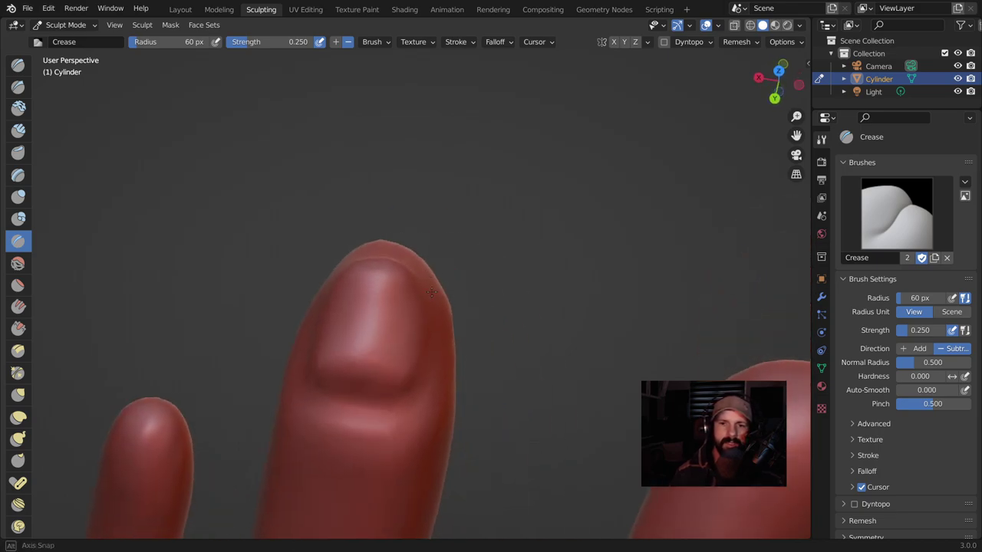
Pull the middle fingertip into a single point with the Snake Hook brush and remesh it.
click(18, 438)
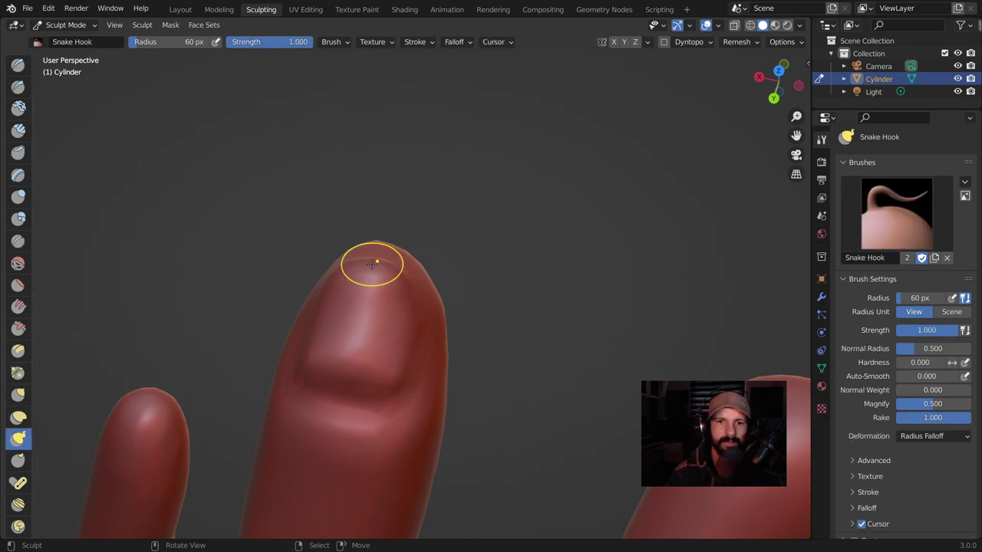
drag(377, 254, 367, 222)
drag(384, 274, 398, 234)
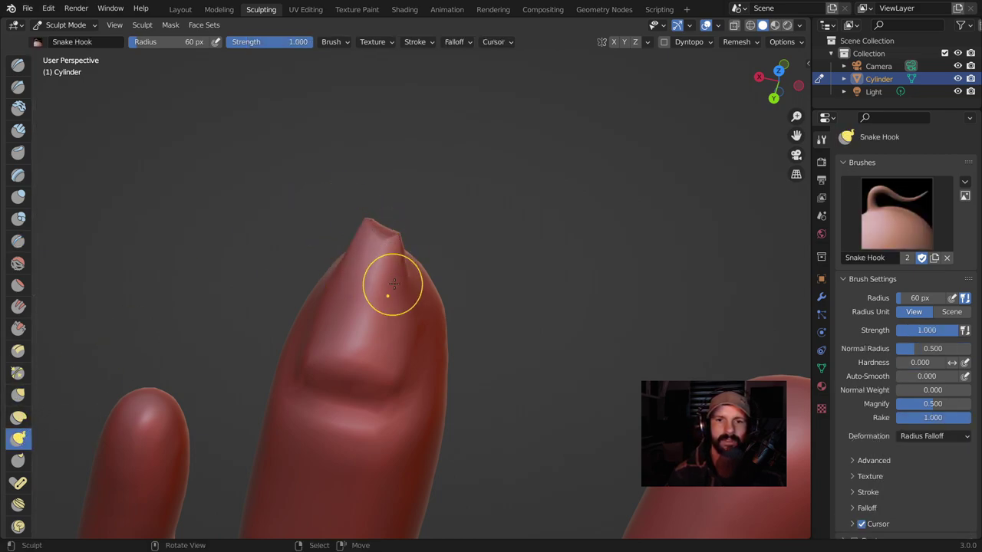
drag(407, 279, 386, 233)
click(738, 41)
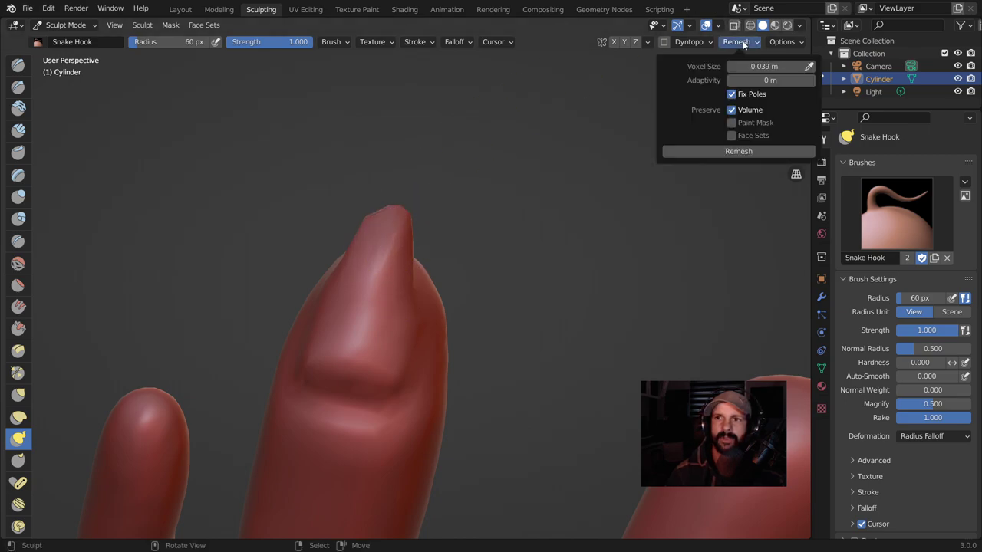
click(726, 152)
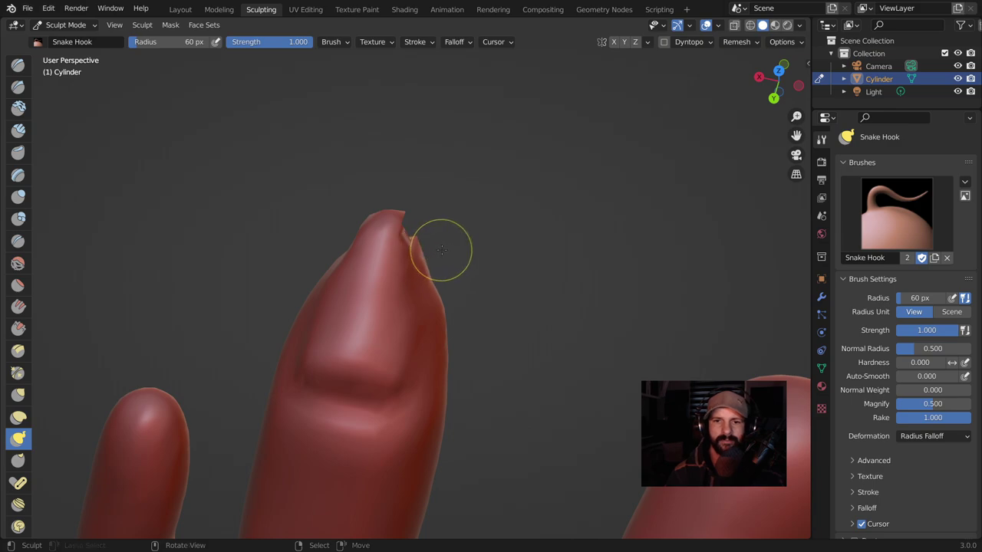
Stretch the nail into a longer point, remesh, and pull it further out.
middle_drag(465, 243, 300, 233)
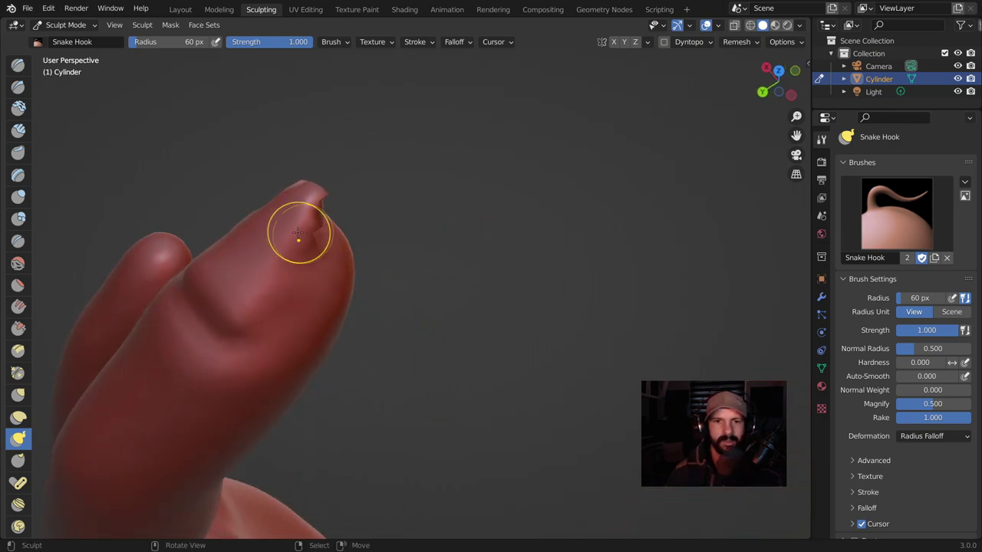
mouse_move(310, 231)
mouse_down()
mouse_move(322, 186)
mouse_move(348, 157)
mouse_up()
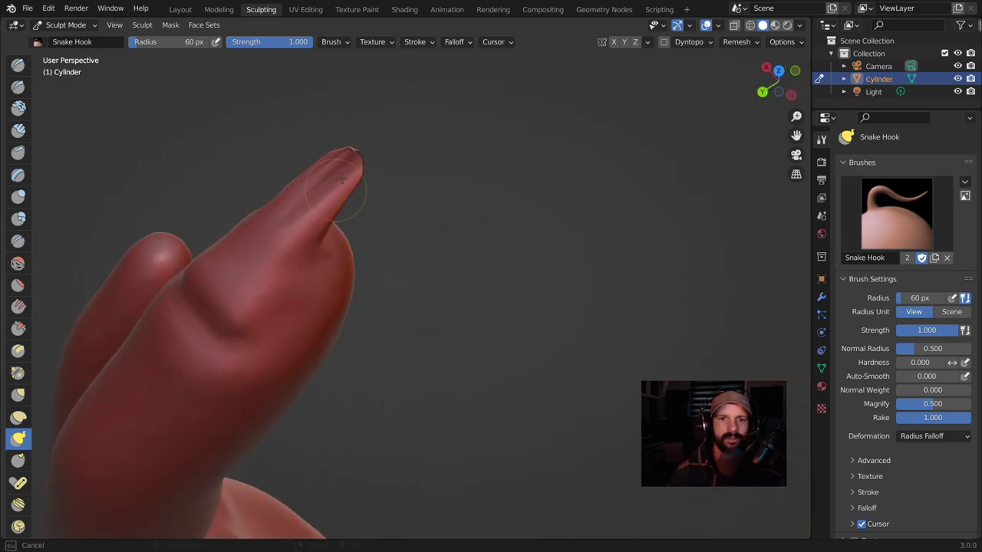
click(736, 41)
click(717, 152)
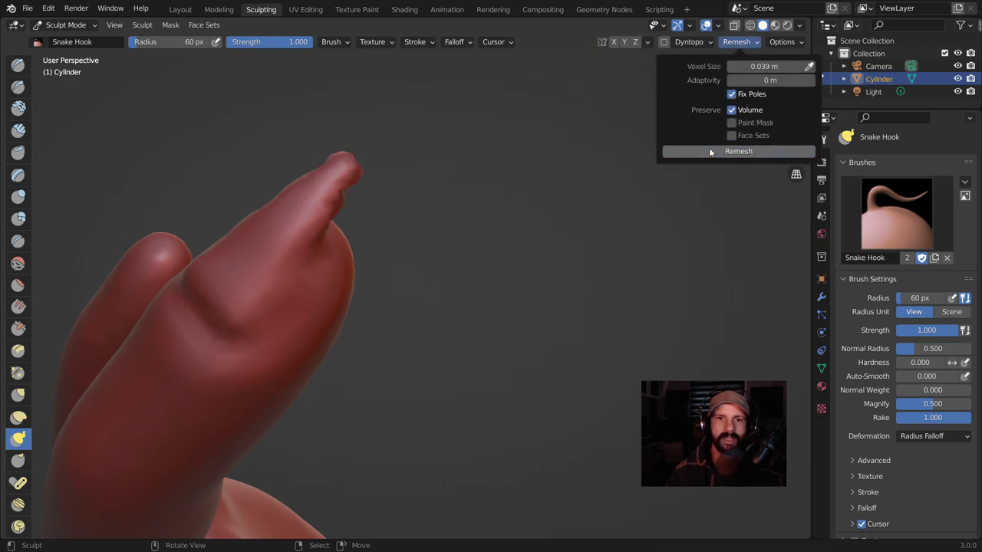
drag(317, 213, 354, 181)
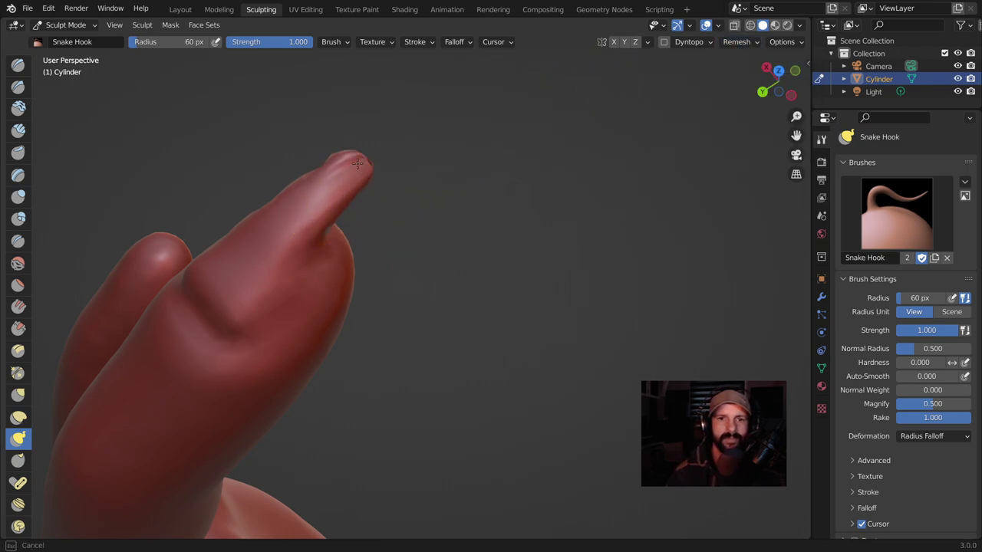
mouse_move(347, 148)
middle_down()
mouse_move(284, 131)
mouse_move(335, 31)
middle_up()
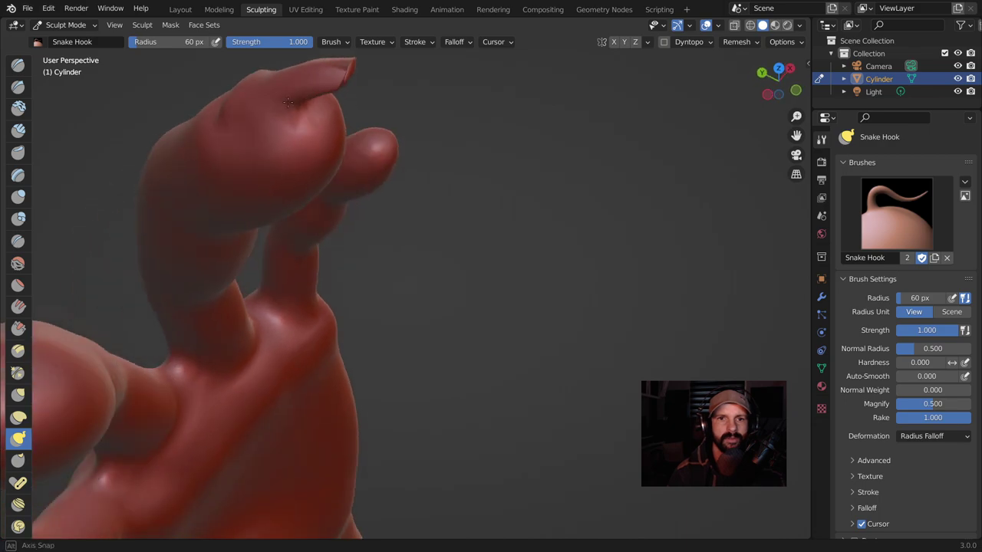
middle_drag(350, 87, 449, 230)
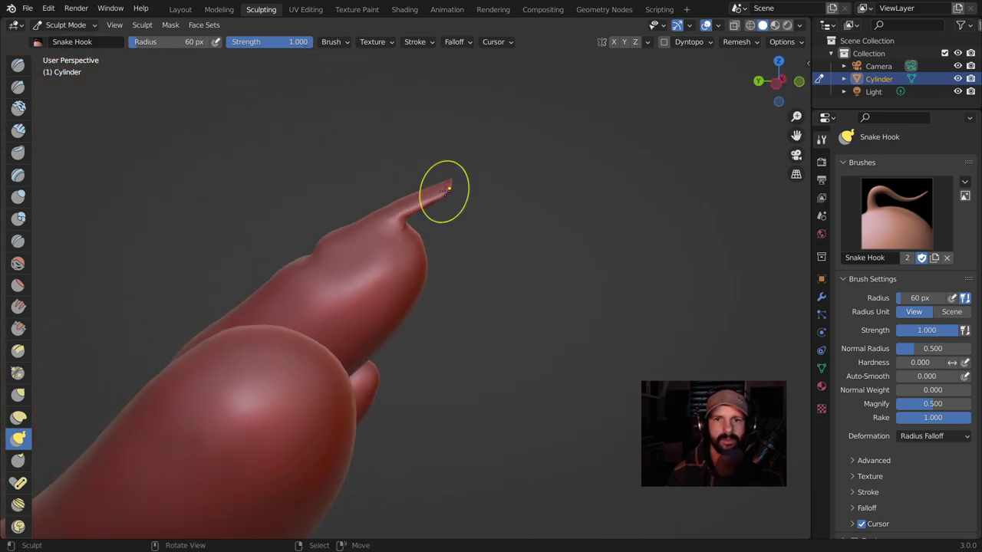
Reshape the fingertip bulge with Elastic Deform, then remesh at 0.032 m voxel size.
click(18, 416)
mouse_move(345, 269)
middle_down()
mouse_move(499, 252)
mouse_move(421, 323)
middle_up()
mouse_move(383, 285)
mouse_down()
mouse_move(339, 324)
mouse_move(362, 324)
mouse_up()
mouse_move(361, 324)
middle_down()
mouse_move(384, 282)
mouse_move(721, 80)
middle_up()
scroll(721, 80, up, 3)
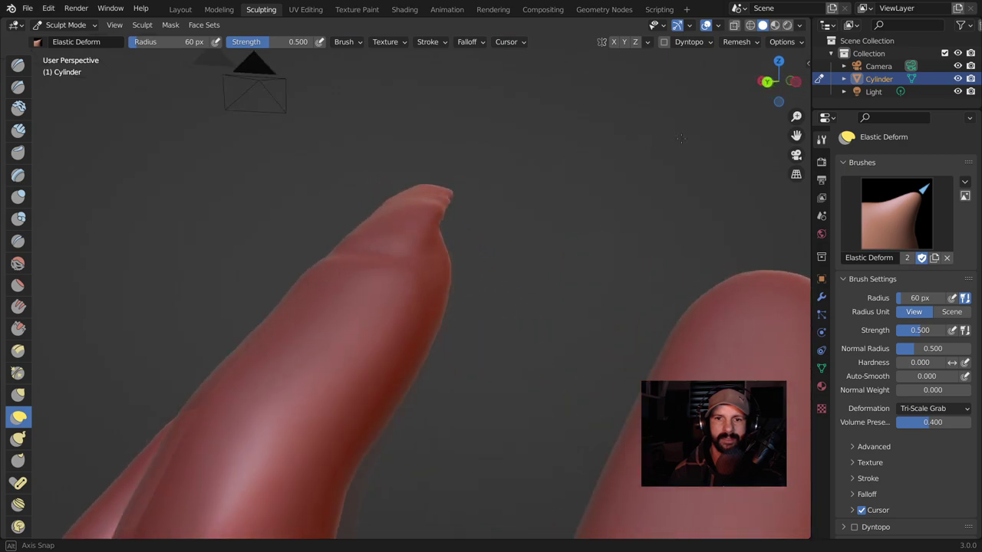
click(754, 43)
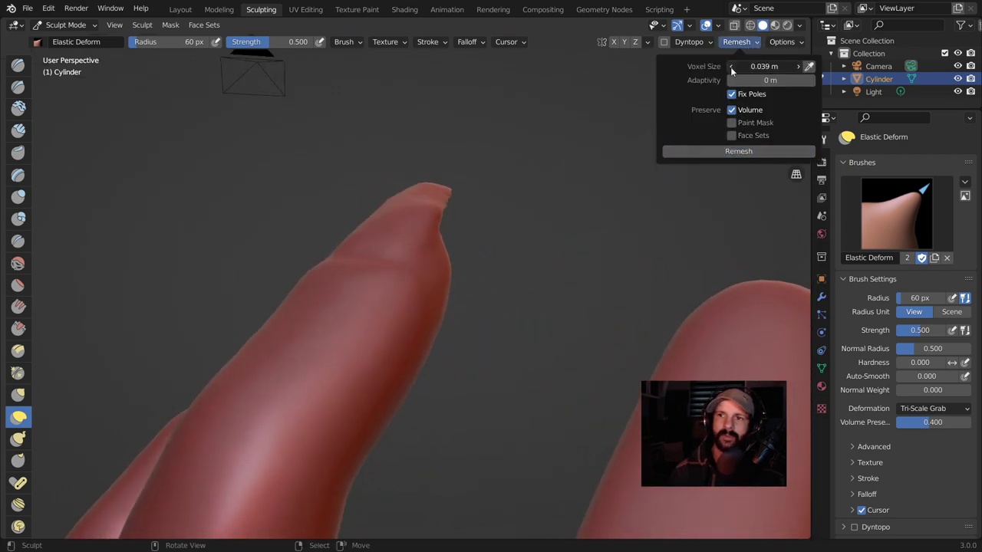
click(731, 67)
click(731, 68)
click(729, 153)
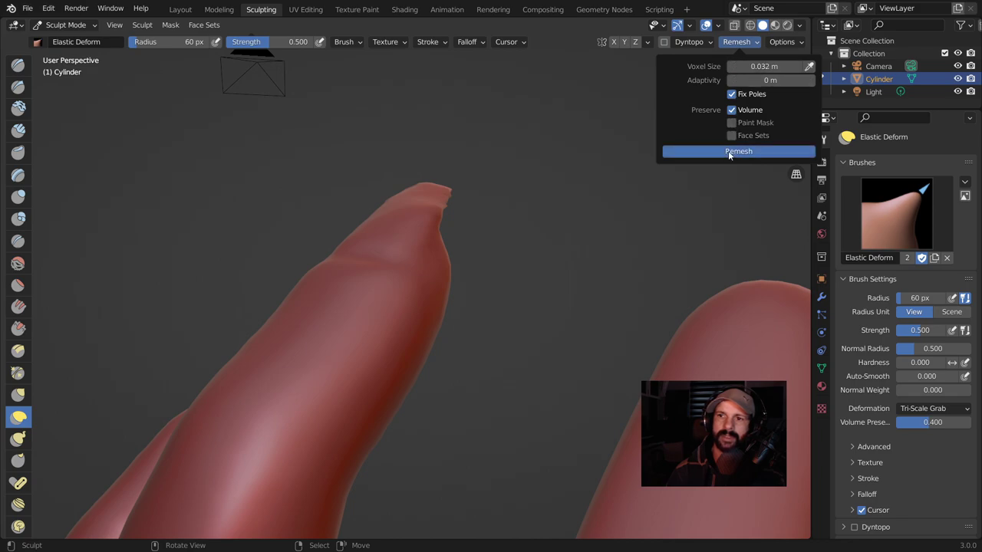
Bulge the fingertip outward with a larger Elastic Deform brush.
mouse_move(564, 208)
middle_down()
mouse_move(432, 236)
mouse_move(322, 208)
middle_up()
mouse_move(376, 191)
middle_down()
mouse_move(432, 175)
mouse_move(449, 135)
middle_up()
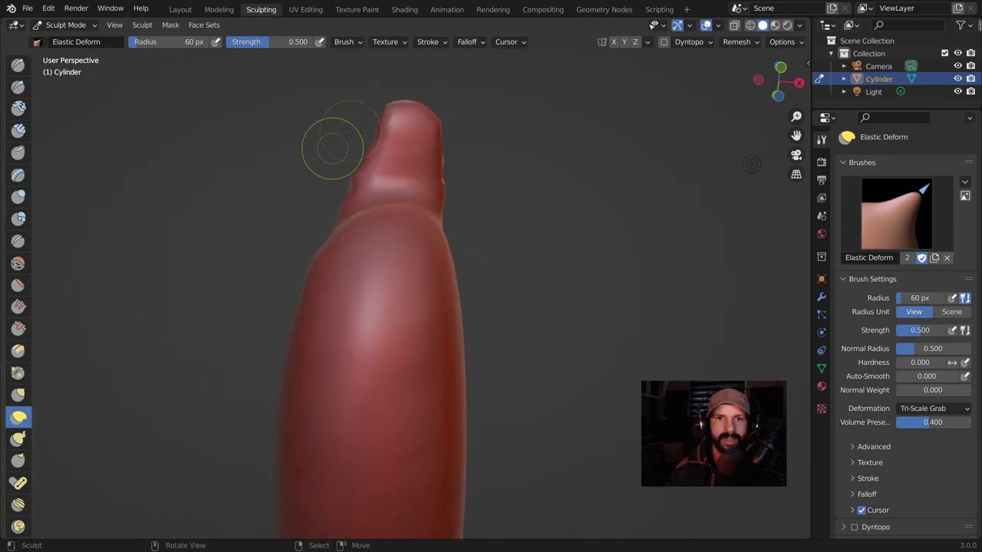
drag(394, 120, 399, 125)
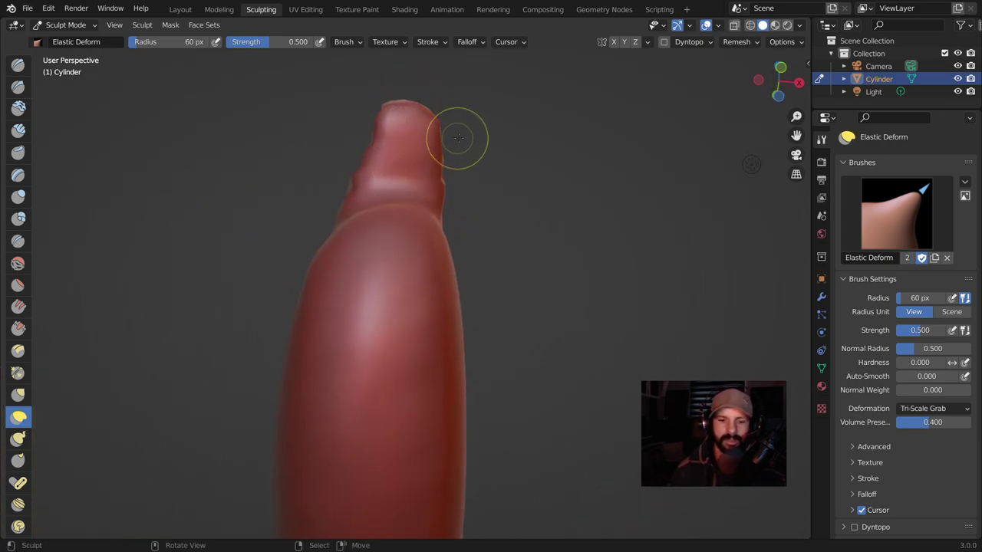
key(f)
click(407, 131)
mouse_move(407, 131)
mouse_down()
mouse_move(361, 136)
mouse_move(328, 187)
mouse_up()
drag(414, 128, 386, 103)
Select Inflate/Deflate, enlarge its radius from 132 to 159 px, and bring up remesh settings.
middle_drag(423, 160, 406, 284)
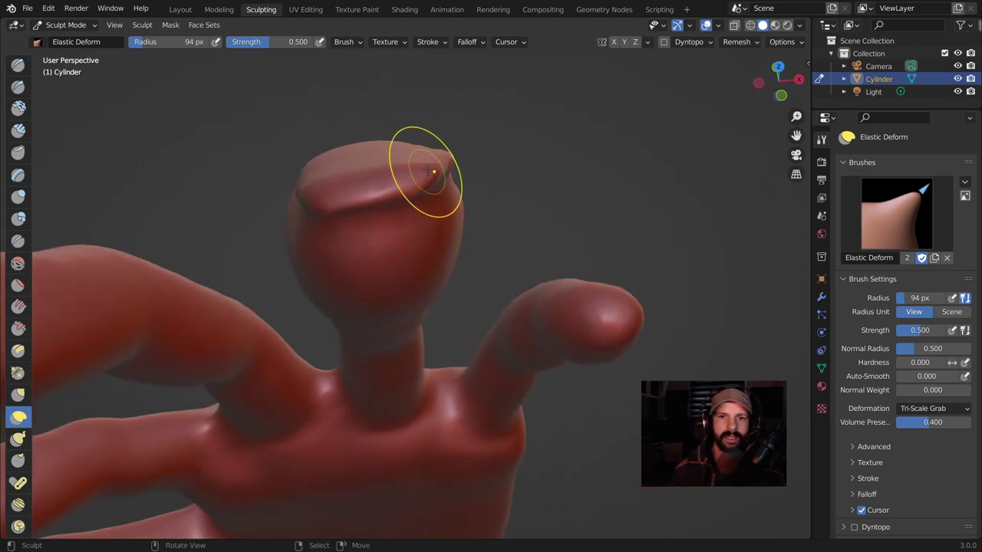
mouse_move(427, 164)
middle_down()
mouse_move(425, 184)
mouse_move(438, 169)
mouse_move(309, 209)
middle_up()
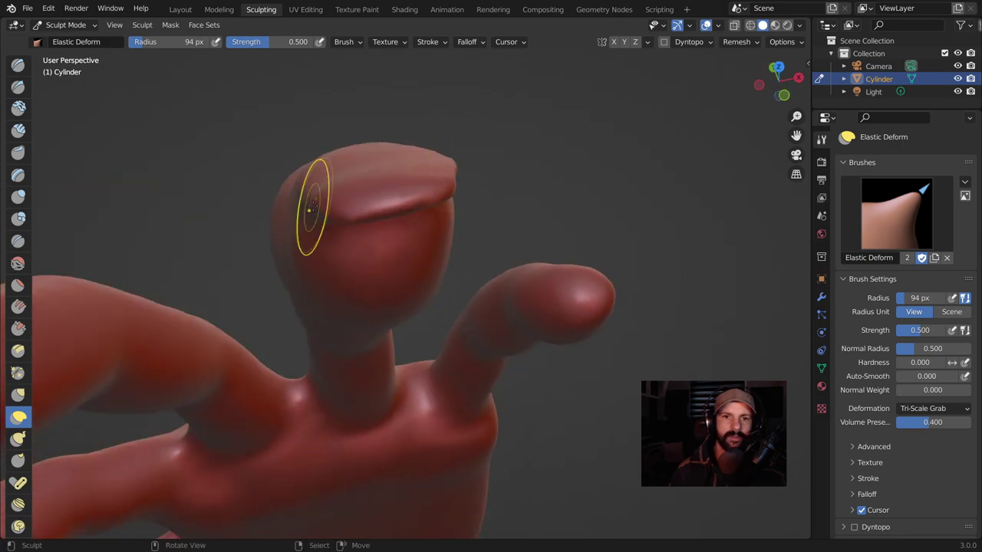
middle_drag(417, 187, 357, 301)
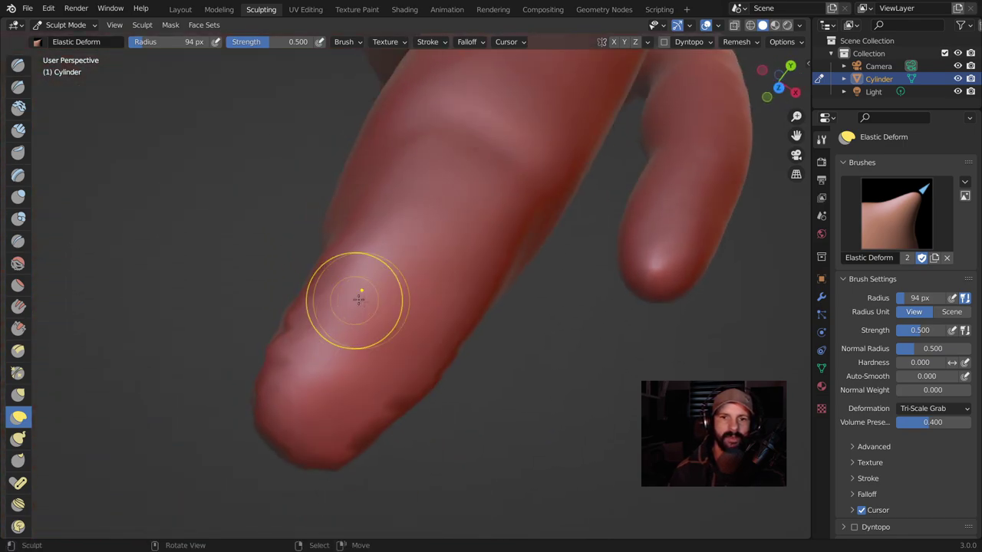
click(18, 196)
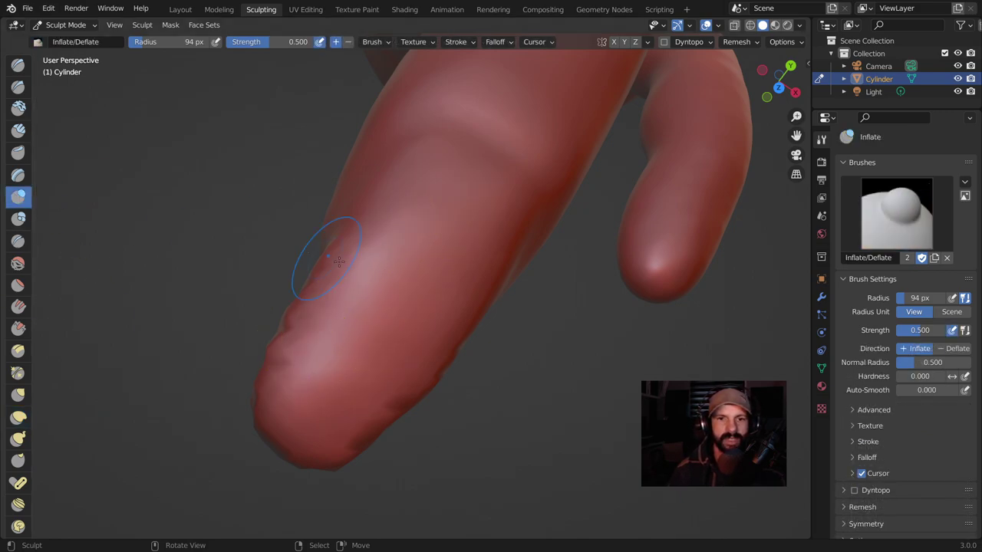
key(f)
click(415, 294)
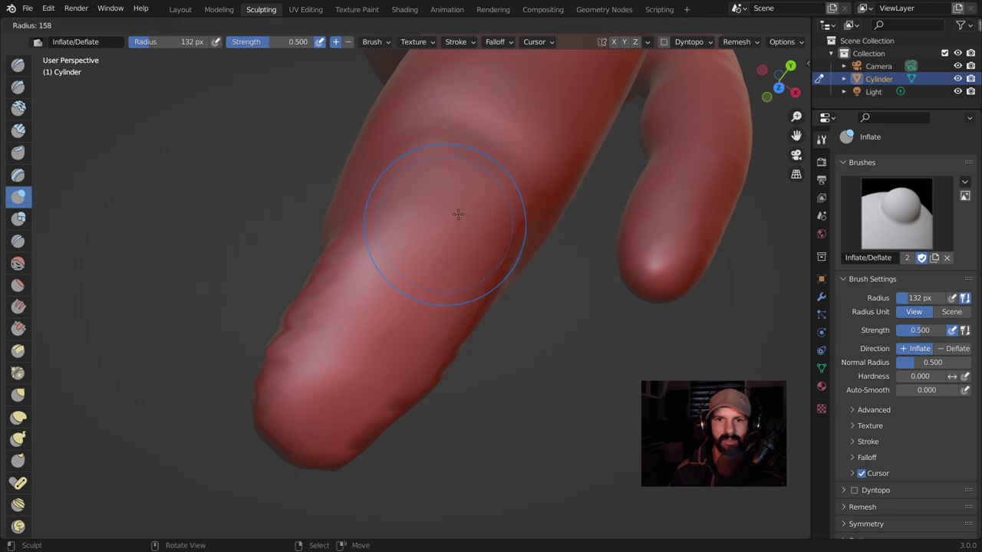
key(f)
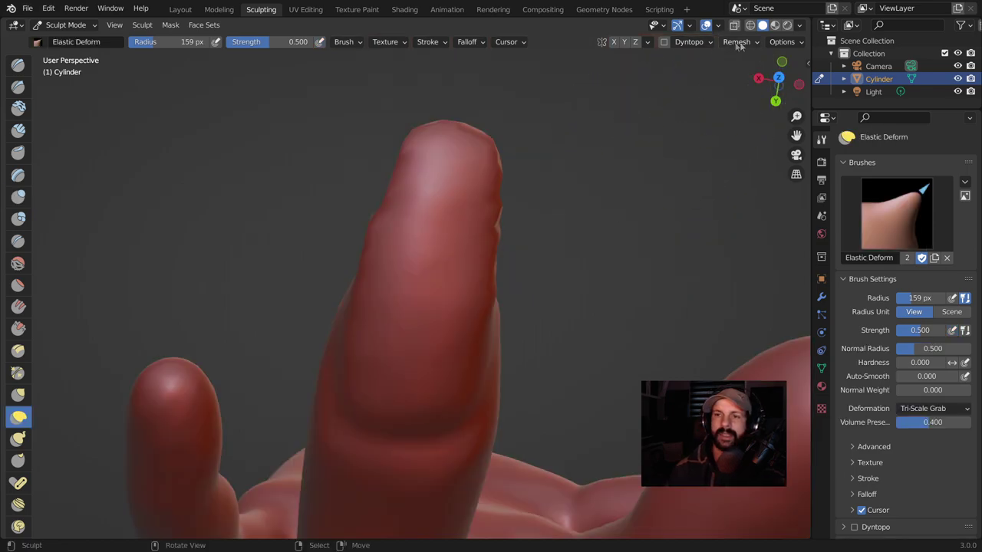
click(738, 42)
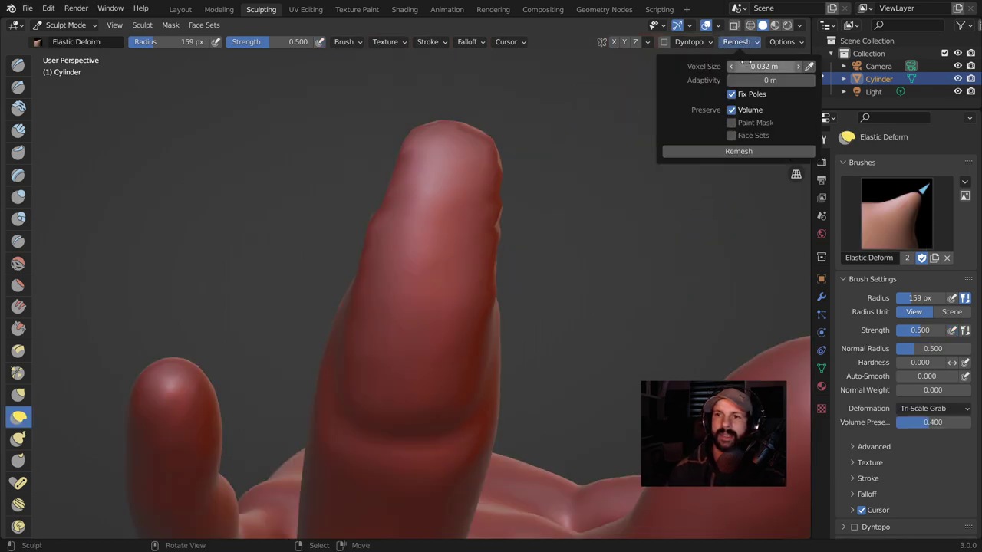
Remesh the hand smoother and undo the fingertip's downward curl.
click(731, 152)
middle_drag(483, 220, 330, 108)
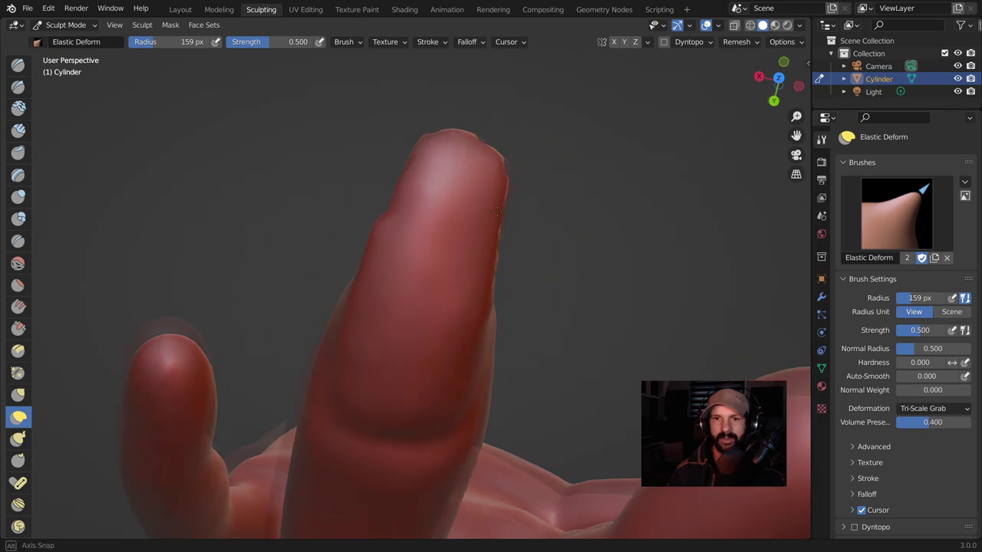
middle_drag(394, 176, 464, 219)
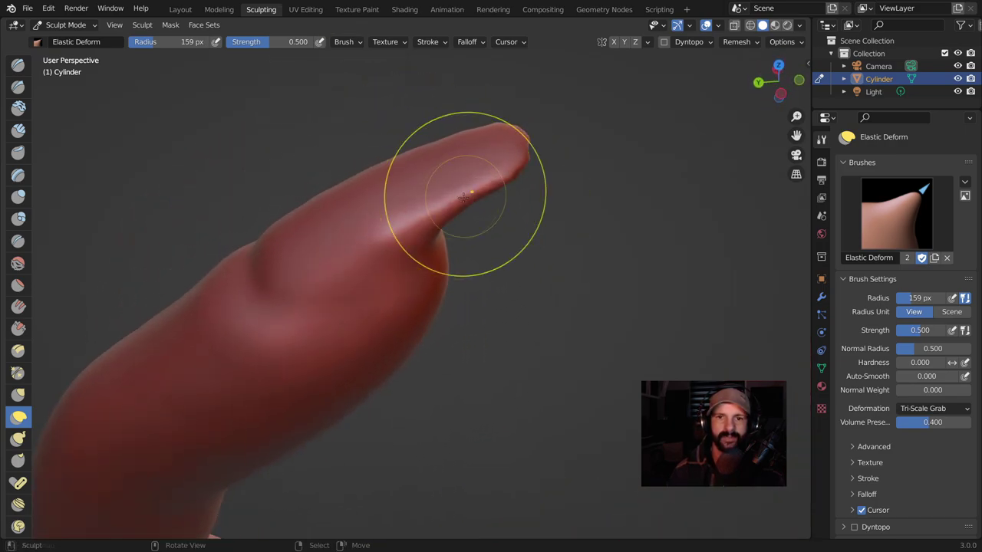
key(ctrl+z)
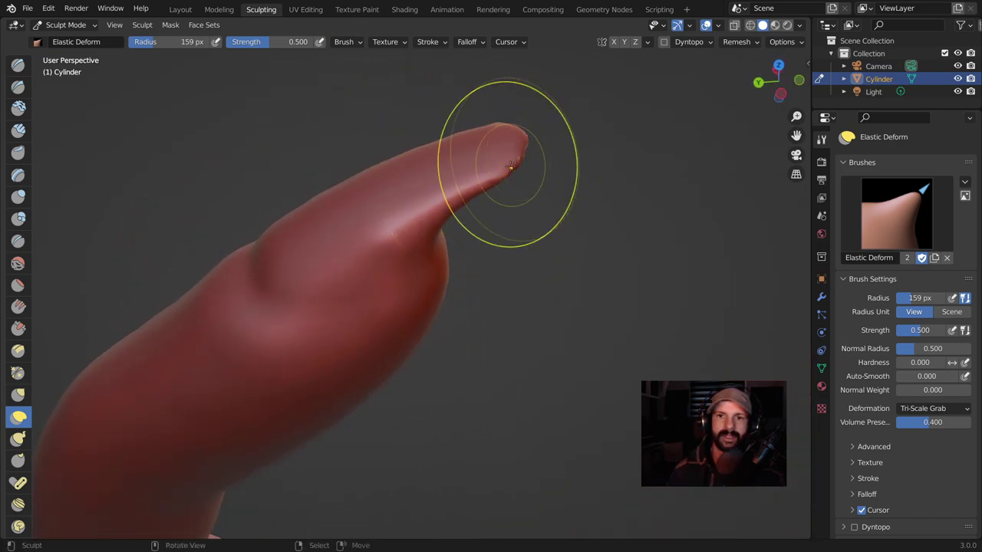
Pick the Draw brush, then switch to the Crease brush with Shift+C.
middle_drag(504, 164, 449, 253)
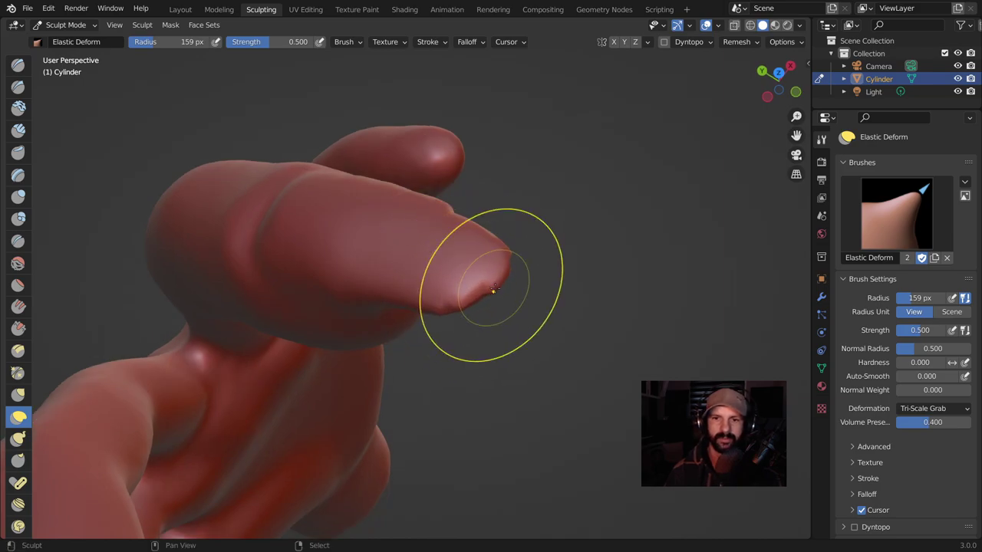
middle_drag(491, 285, 406, 291)
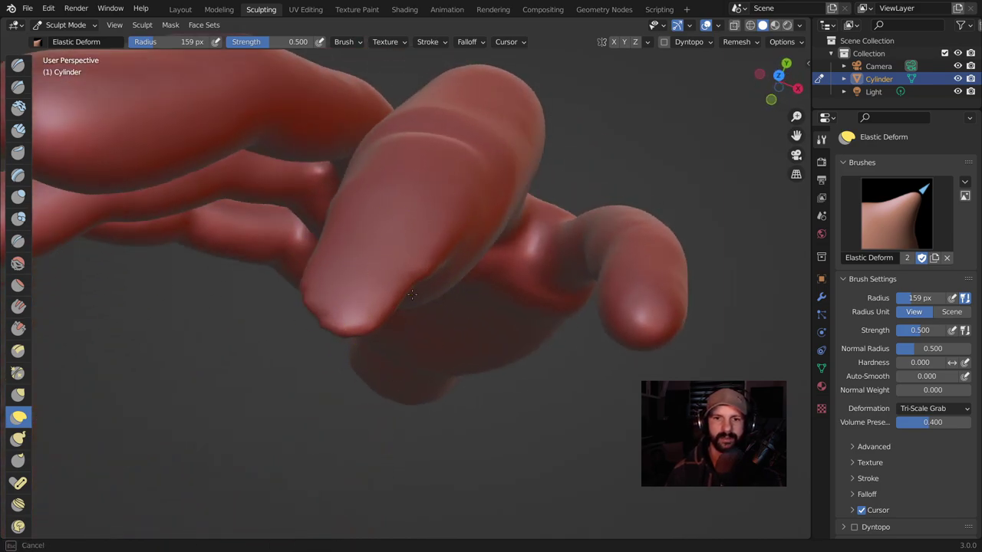
click(17, 65)
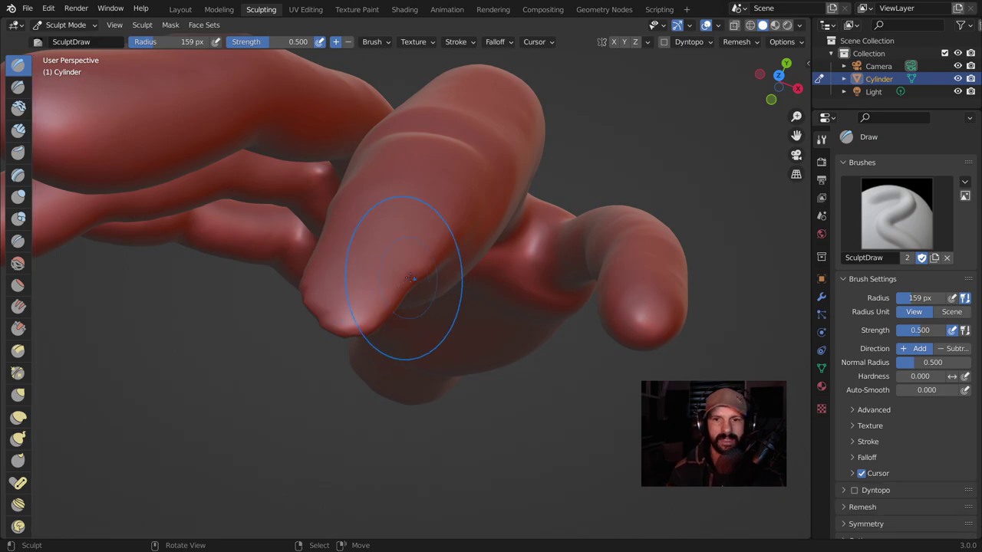
mouse_move(405, 288)
middle_down()
mouse_move(369, 325)
mouse_move(445, 307)
mouse_move(382, 240)
middle_up()
mouse_move(460, 186)
middle_down()
mouse_move(470, 208)
mouse_move(483, 204)
mouse_move(386, 291)
middle_up()
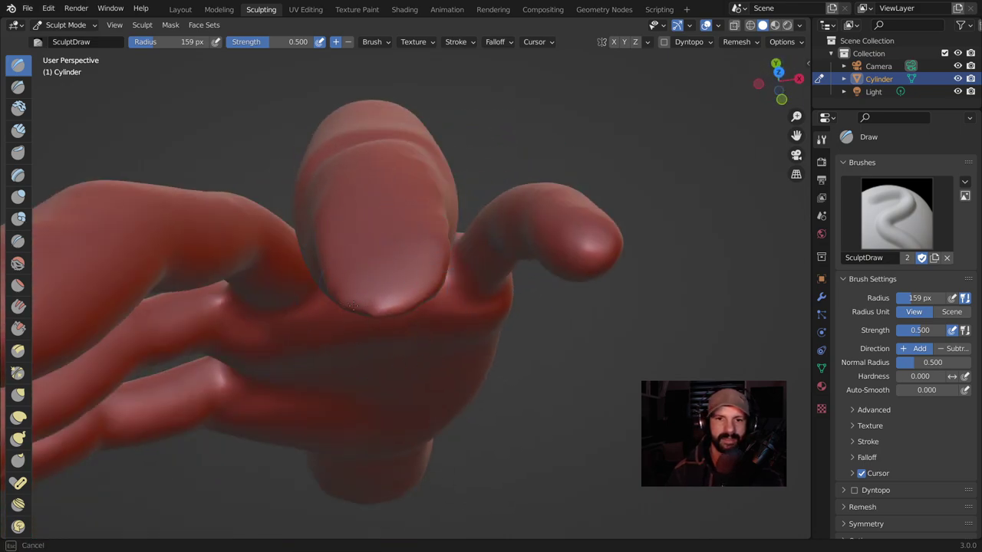
middle_drag(361, 306, 463, 310)
key(shift+c)
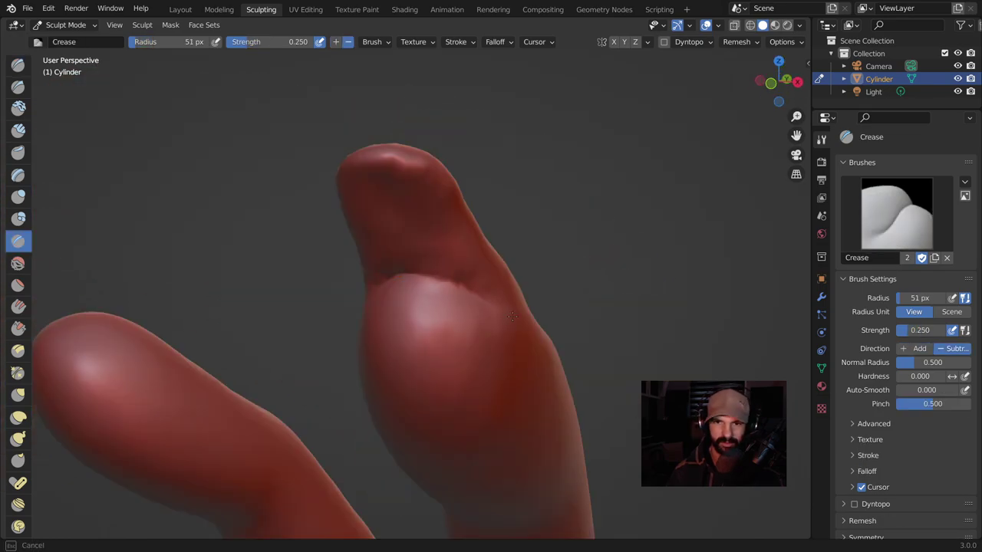
Carve a crease along the middle fingernail's base and bring up remesh at 0.027 m.
mouse_move(502, 309)
middle_down()
mouse_move(341, 294)
mouse_move(364, 278)
middle_up()
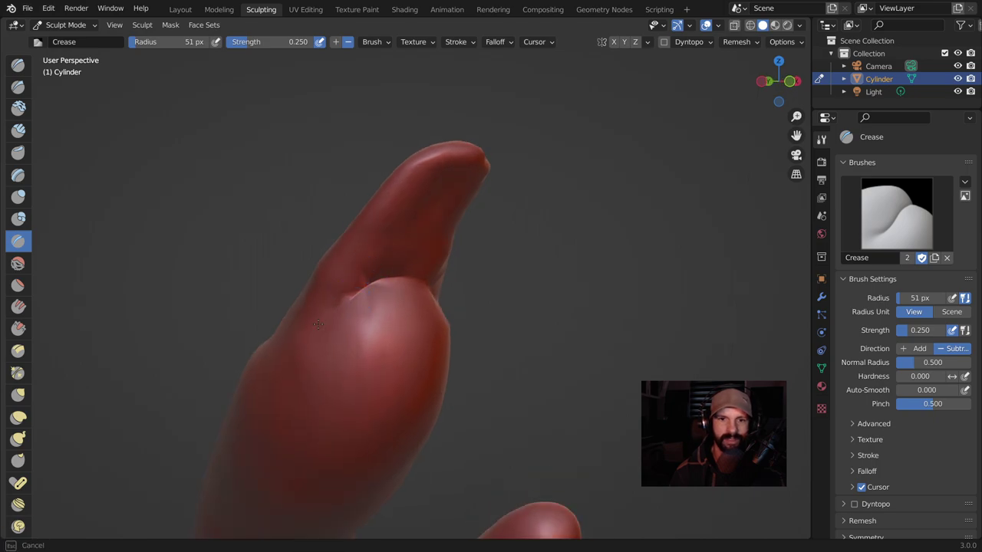
mouse_move(317, 324)
middle_down()
mouse_move(508, 321)
mouse_move(499, 352)
middle_up()
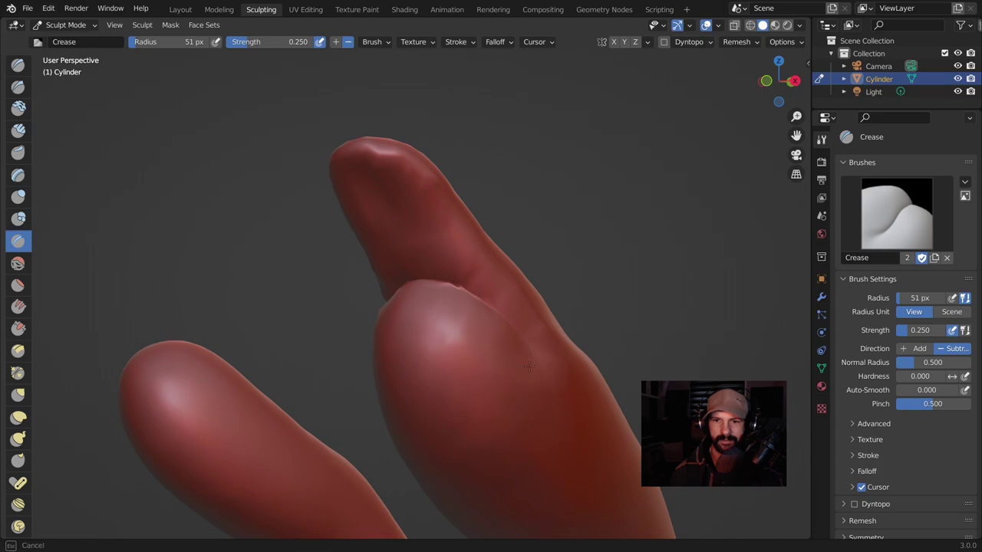
middle_drag(520, 355, 430, 354)
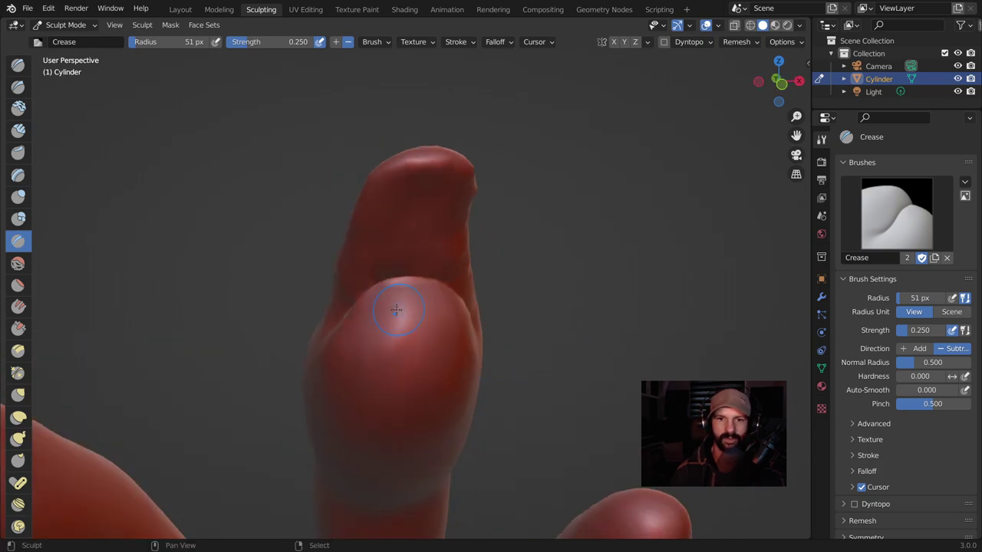
middle_drag(412, 321, 420, 329)
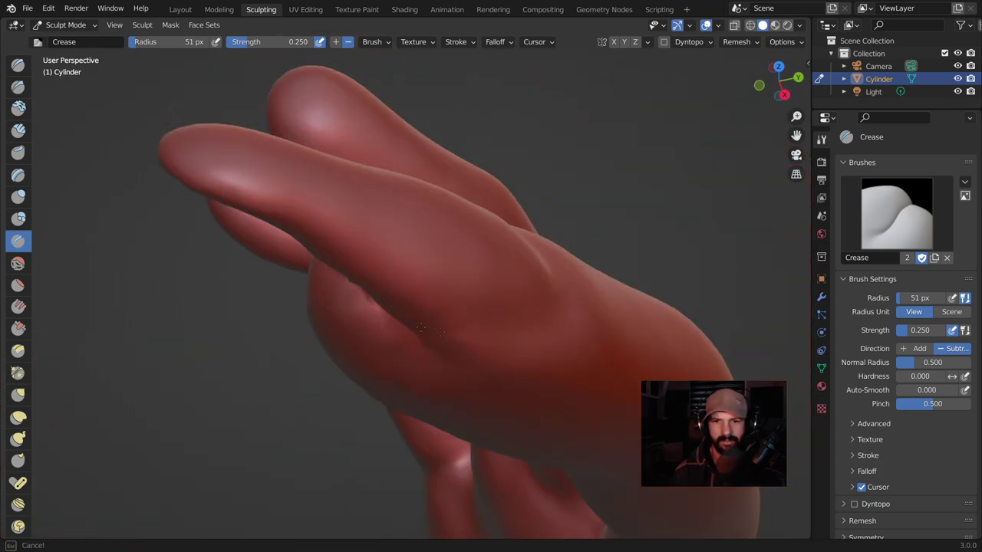
drag(495, 340, 494, 359)
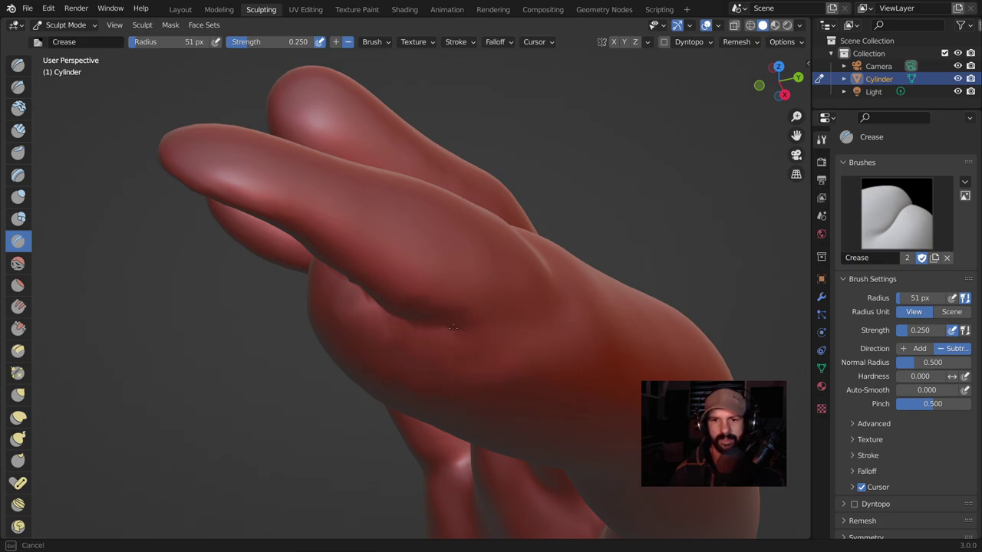
middle_drag(513, 334, 502, 374)
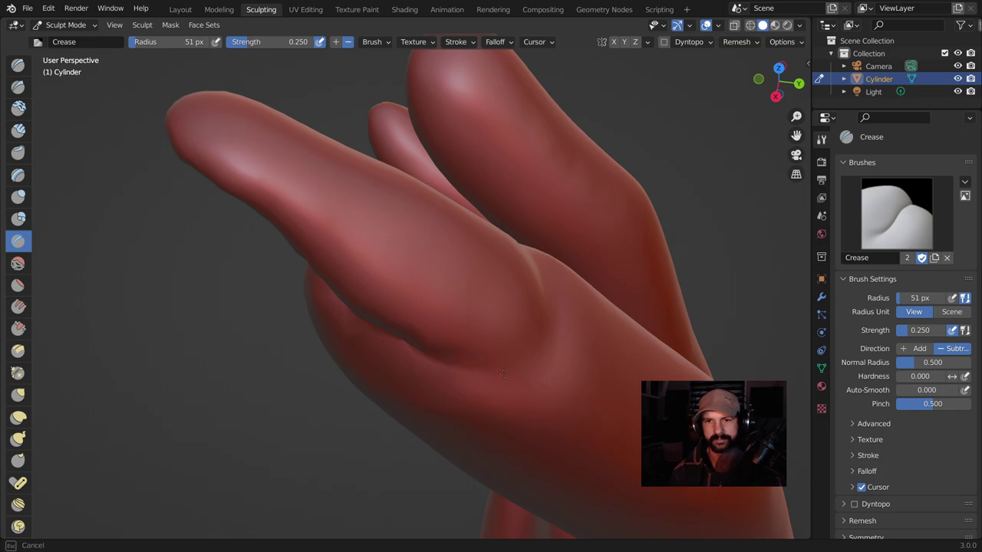
middle_drag(550, 328, 470, 372)
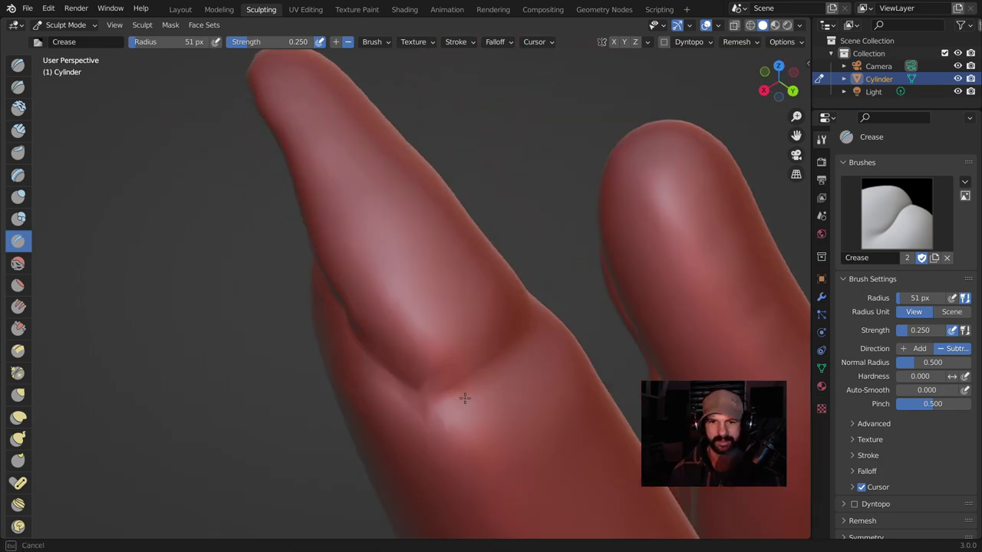
middle_drag(524, 309, 504, 344)
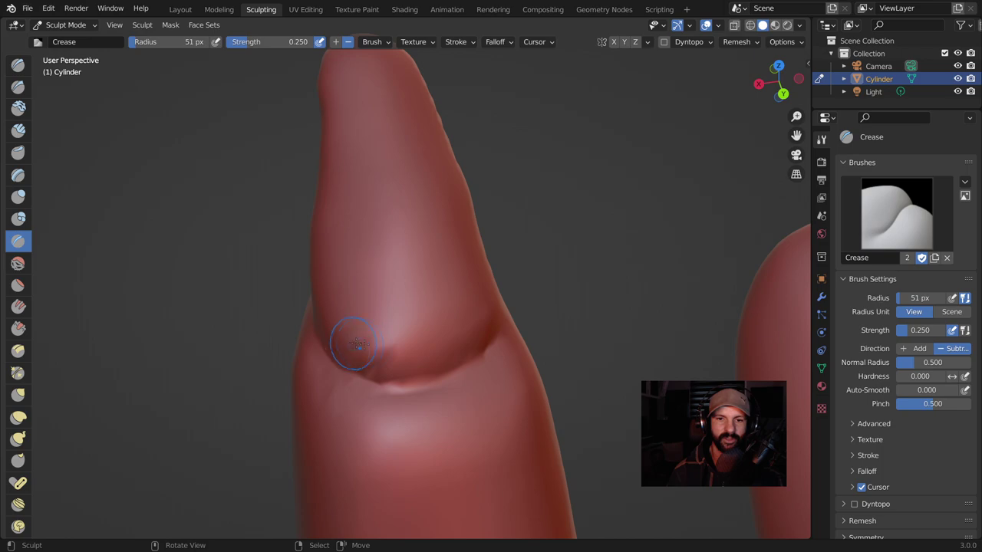
click(737, 42)
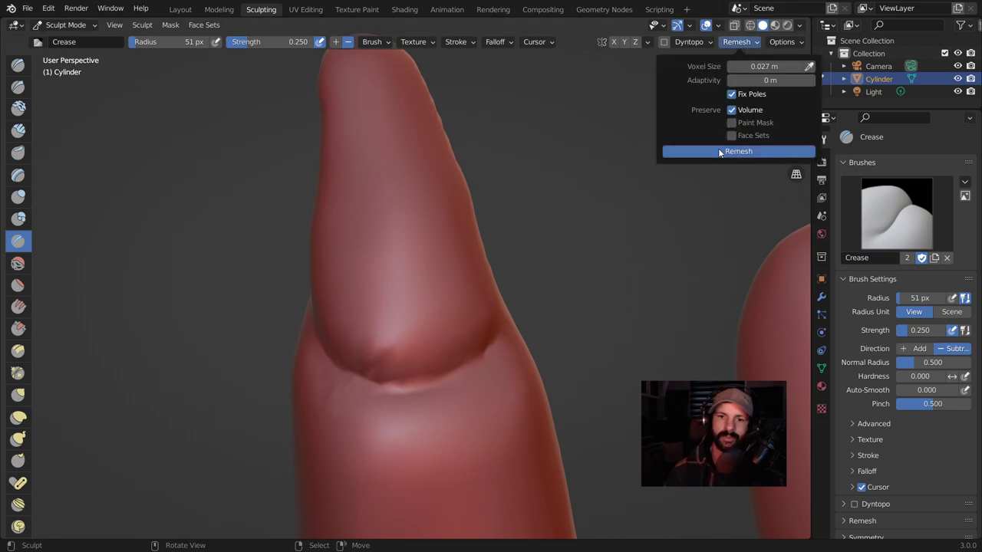
Remesh the hand to smooth the crease and switch to the Inflate brush.
click(718, 151)
mouse_move(537, 291)
middle_down()
mouse_move(505, 331)
mouse_move(470, 198)
mouse_move(450, 170)
middle_up()
key(i)
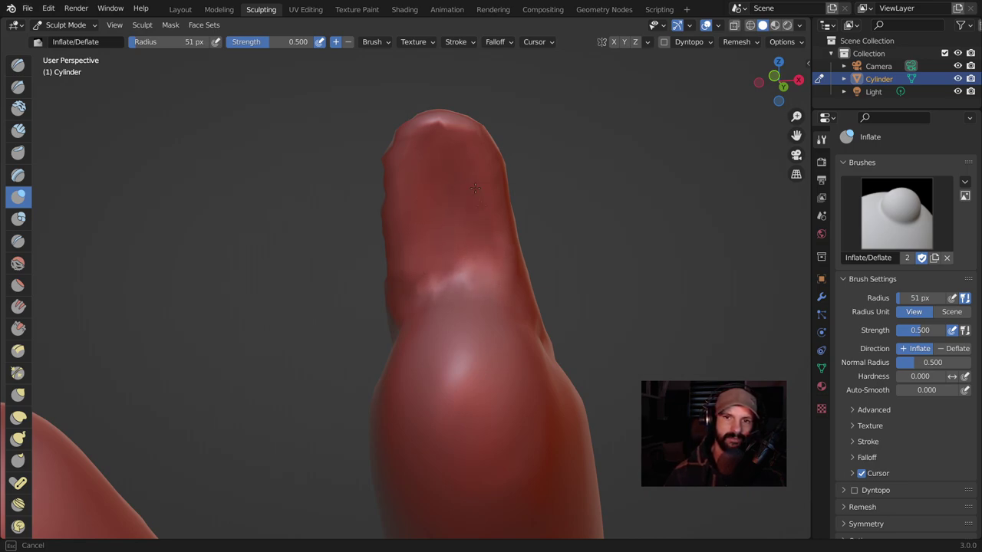
scroll(476, 188, down, 8)
mouse_move(475, 188)
middle_down()
mouse_move(226, 238)
mouse_move(449, 236)
middle_up()
scroll(448, 236, up, 5)
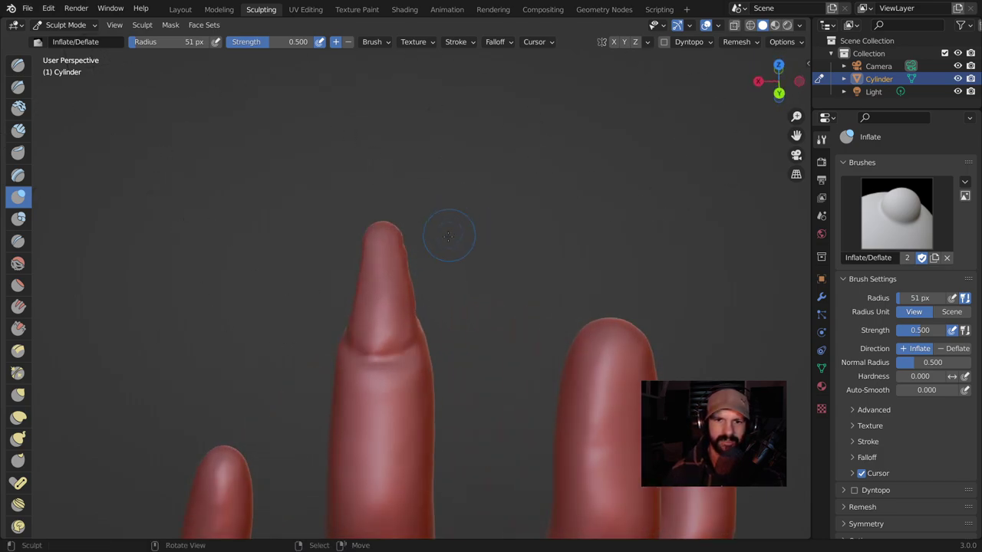
Stretch the fingertip upward into a nail point with a 79 px Elastic Deform brush.
click(19, 416)
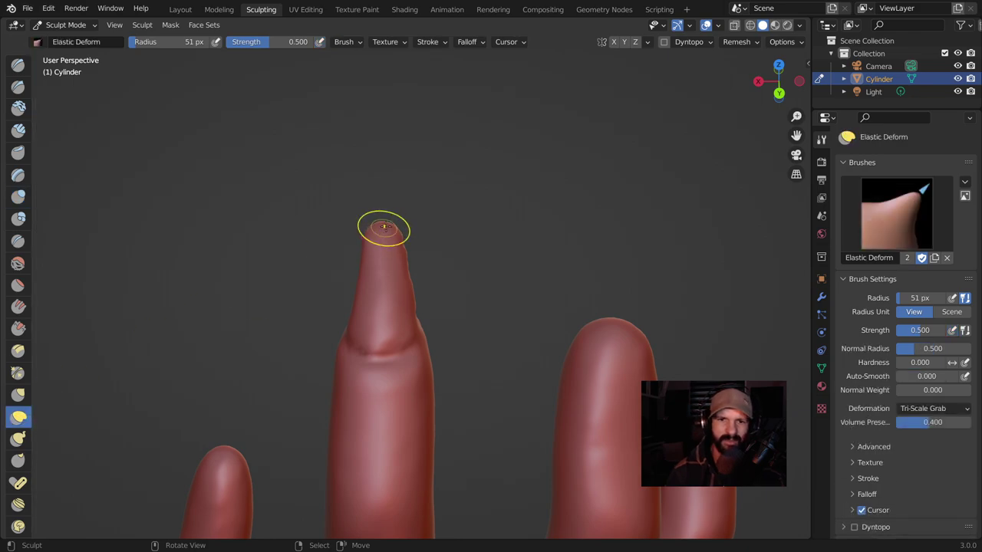
key(f)
click(388, 230)
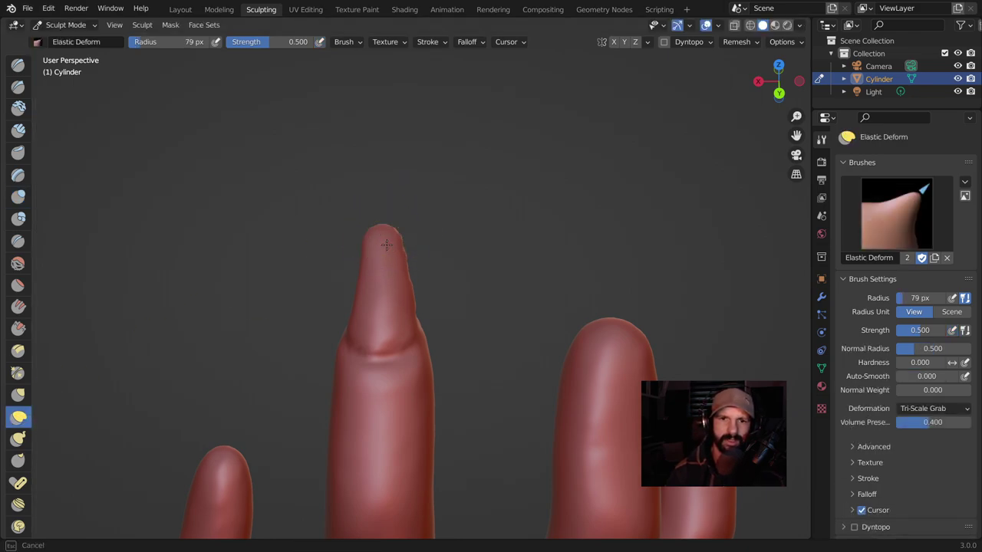
mouse_move(399, 311)
middle_down()
mouse_move(407, 315)
mouse_move(346, 346)
middle_up()
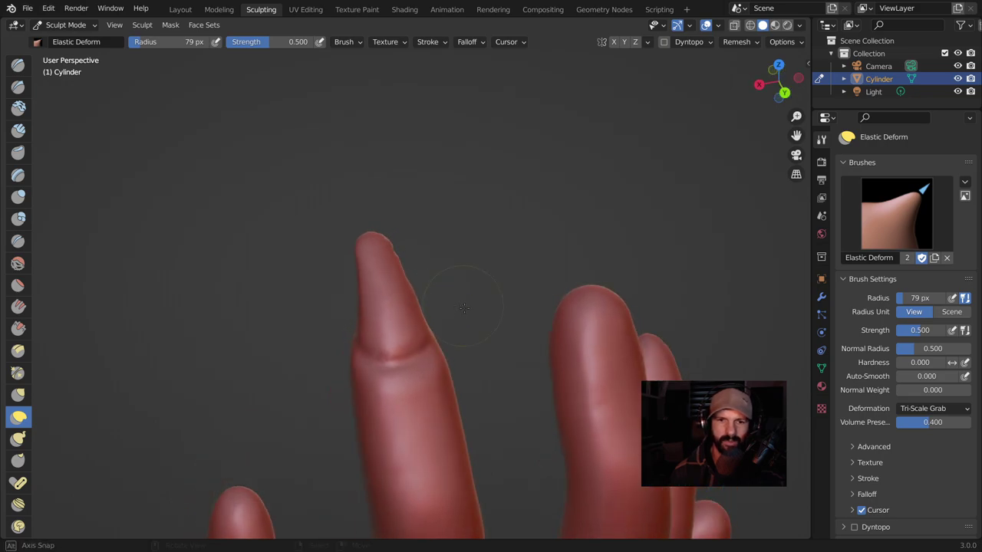
Carve a crease at the nail's base with the Crease brush.
mouse_move(368, 329)
middle_down()
mouse_move(383, 340)
mouse_move(600, 270)
mouse_move(449, 405)
middle_up()
key(shift+c)
mouse_move(449, 405)
mouse_down()
mouse_move(420, 400)
mouse_move(451, 411)
mouse_up()
middle_drag(458, 404, 369, 392)
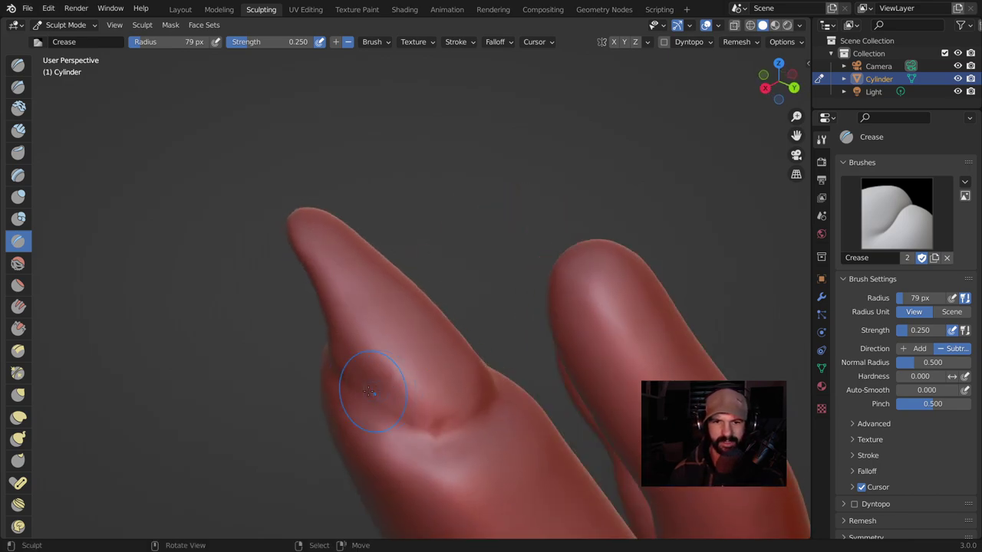
Deepen the cuticle fold at the nail base, then lift the nail tip with Elastic Deform.
mouse_move(386, 393)
mouse_down()
mouse_move(394, 357)
mouse_move(421, 390)
mouse_move(438, 377)
mouse_up()
mouse_move(438, 377)
middle_down()
mouse_move(364, 347)
mouse_move(385, 365)
middle_up()
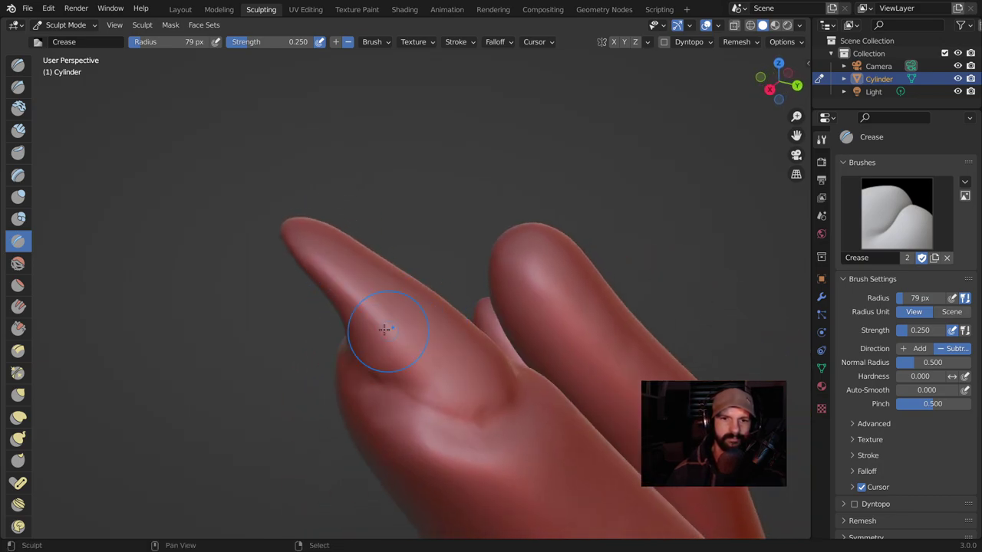
key(e)
middle_drag(388, 328, 465, 384)
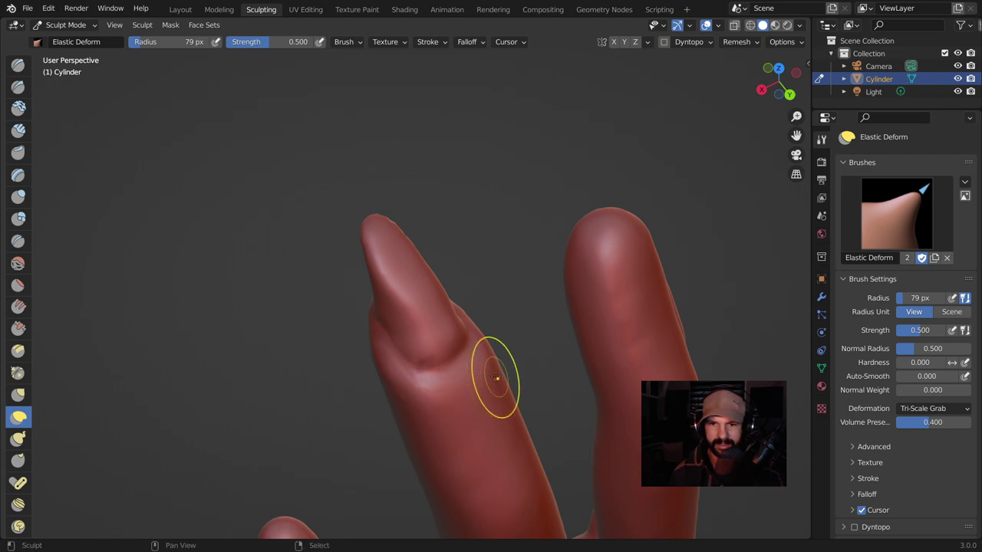
middle_drag(494, 373, 402, 344)
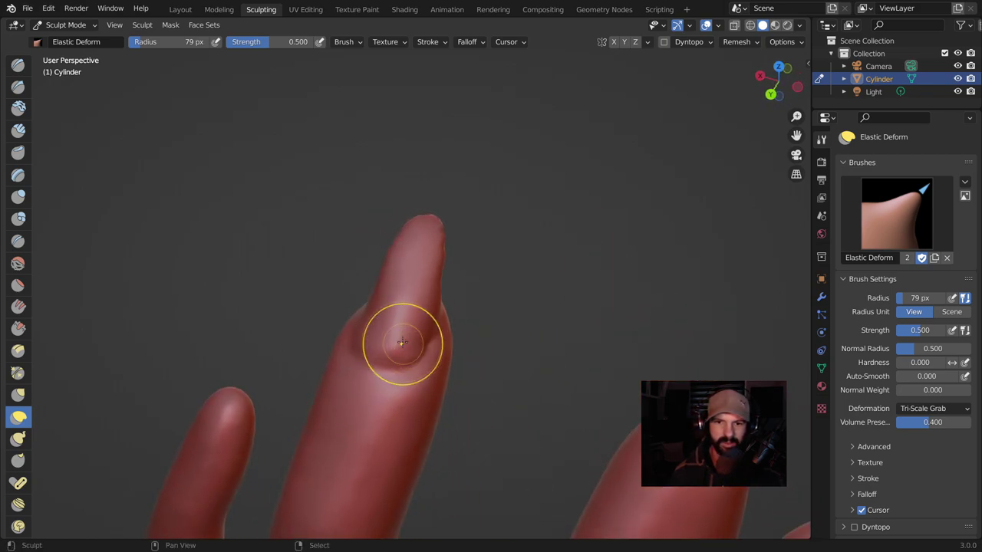
middle_drag(405, 259, 445, 322)
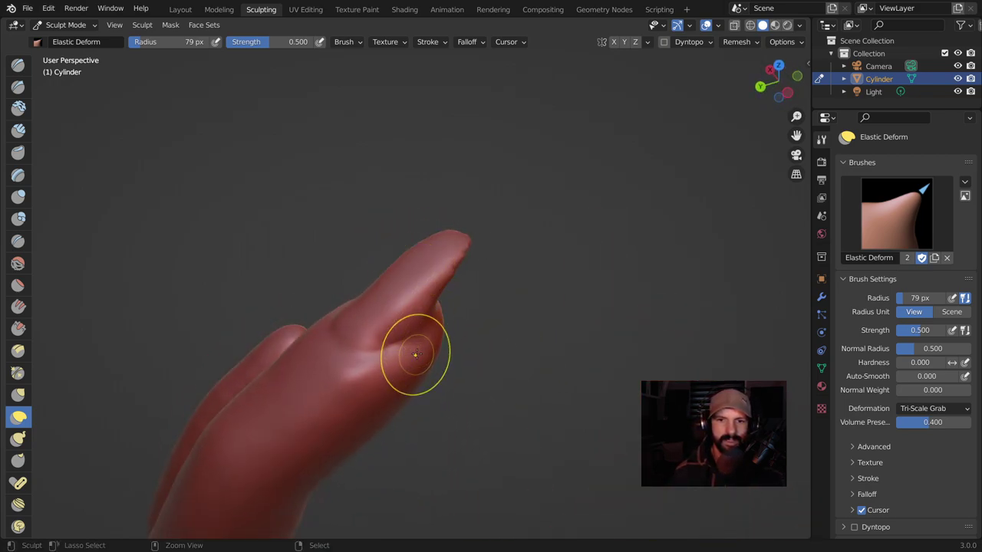
drag(445, 322, 441, 284)
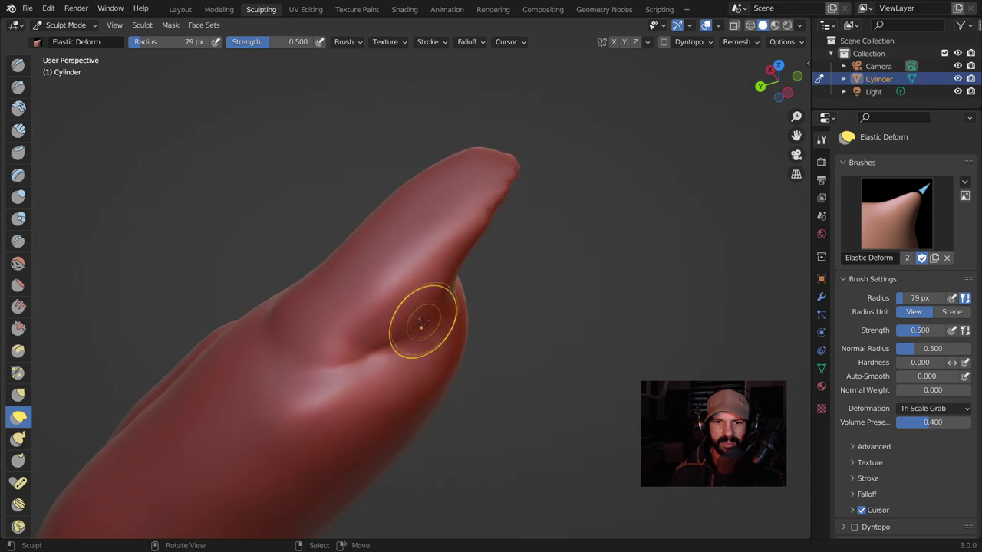
Set the remesh voxel size to 0.02 m and remesh the hand.
click(18, 67)
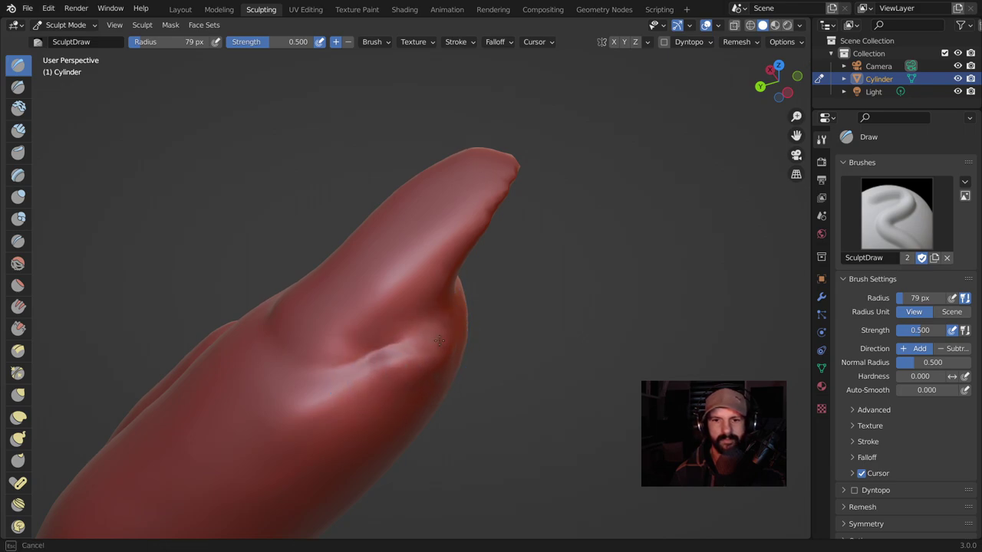
mouse_move(460, 317)
middle_down()
mouse_move(498, 360)
mouse_move(331, 402)
mouse_move(349, 399)
mouse_move(382, 351)
middle_up()
mouse_move(437, 383)
middle_down()
mouse_move(428, 382)
mouse_move(652, 157)
middle_up()
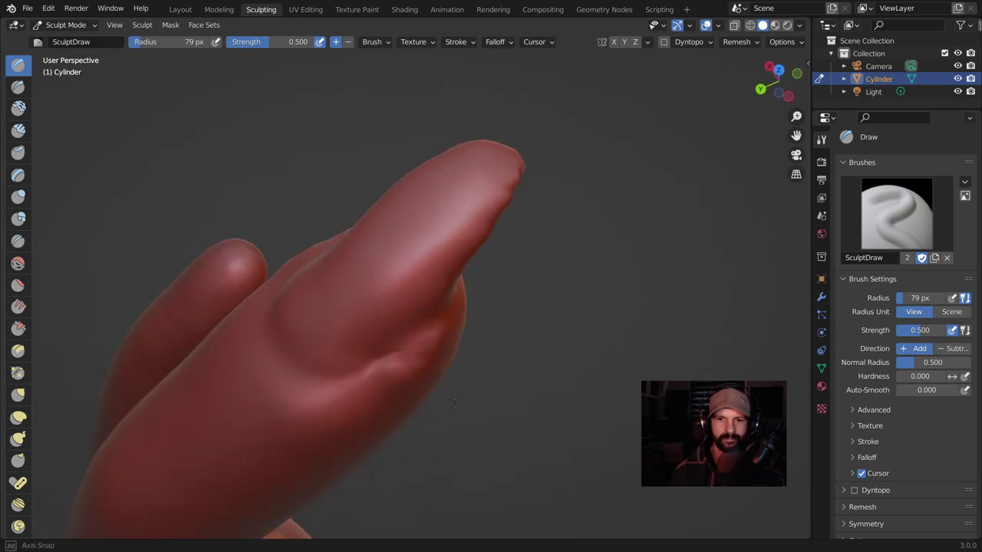
click(754, 42)
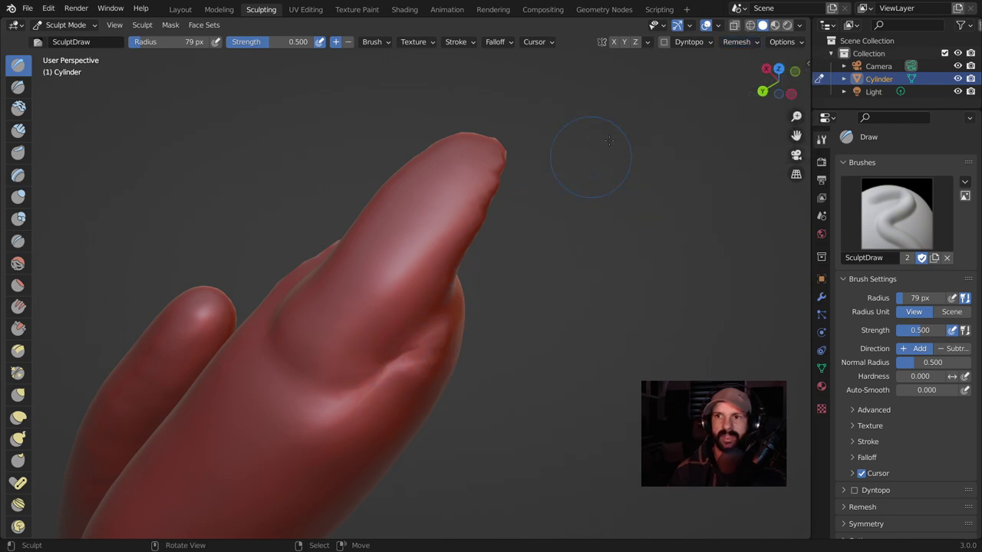
click(735, 44)
click(732, 69)
text(0.02)
key(Return)
click(718, 152)
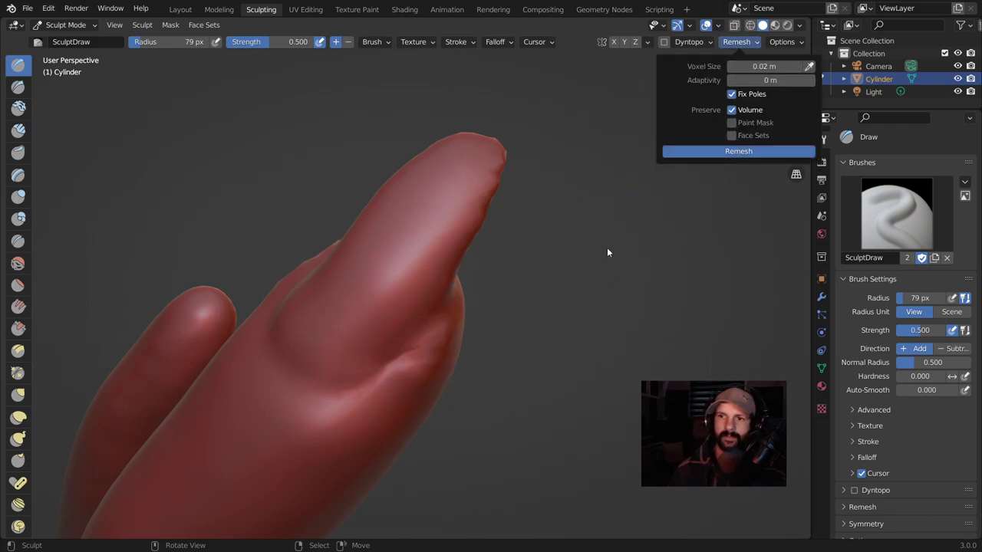
Carve two cuticle creases across the finger with the Crease brush.
mouse_move(361, 427)
middle_down()
mouse_move(426, 361)
mouse_move(428, 383)
middle_up()
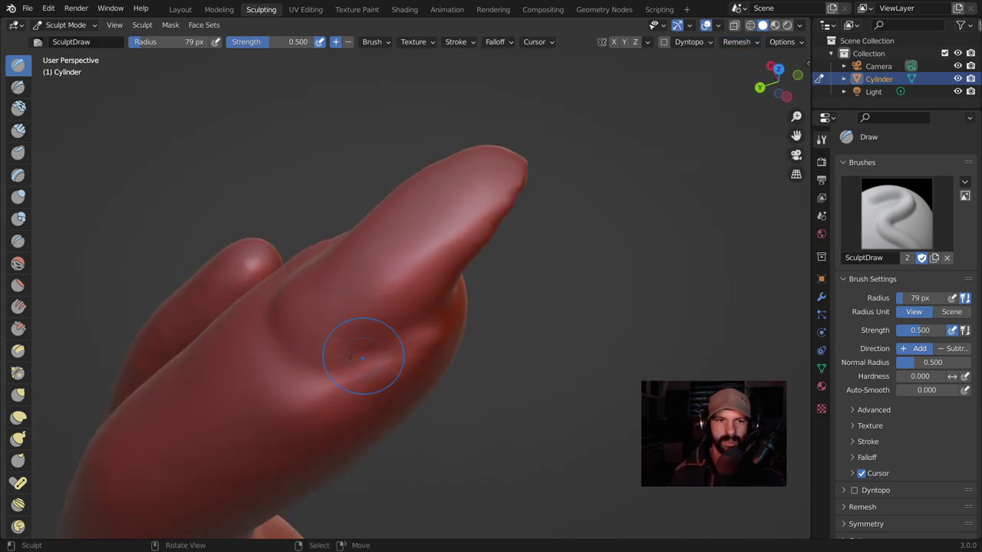
click(17, 241)
drag(395, 384, 410, 328)
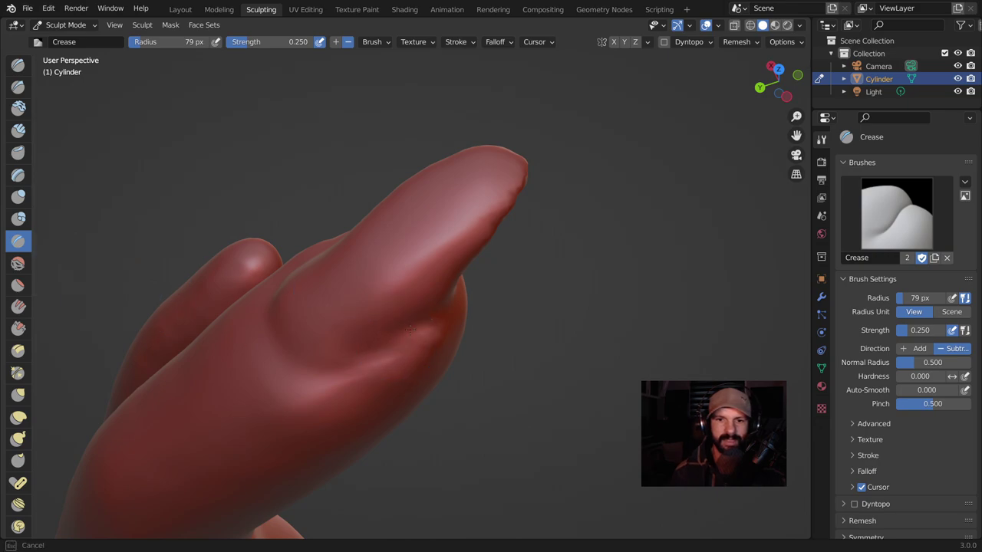
mouse_move(391, 341)
middle_down()
mouse_move(335, 421)
mouse_move(334, 372)
mouse_move(414, 322)
middle_up()
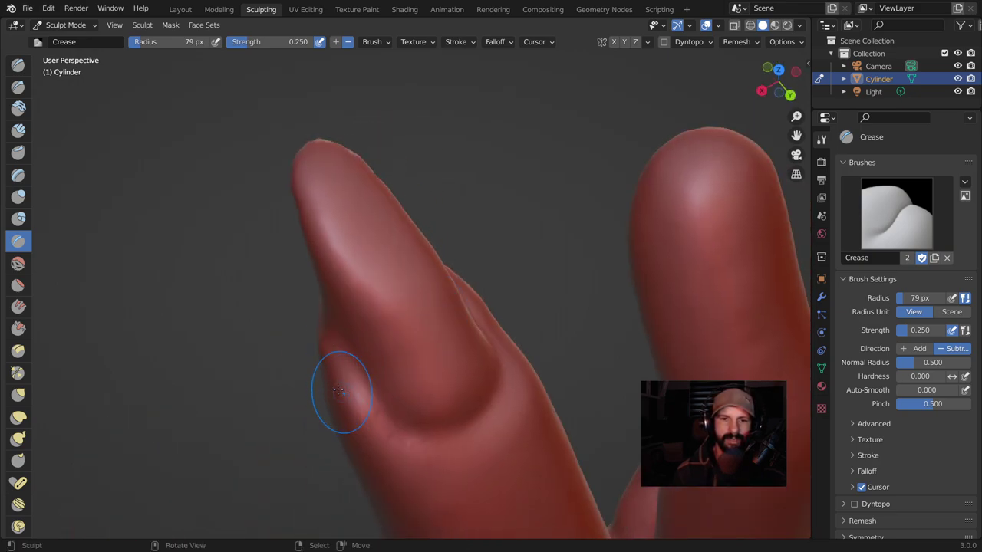
mouse_move(410, 449)
middle_down()
mouse_move(401, 407)
mouse_move(471, 302)
mouse_move(410, 322)
middle_up()
drag(410, 322, 457, 327)
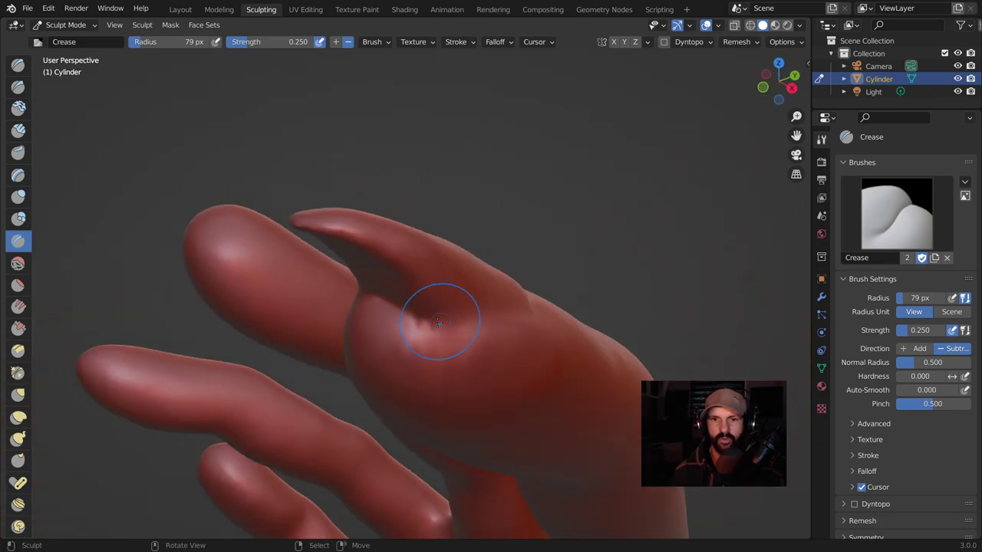
Orbit and zoom around the hand to review the creases, then select the Pinch/Magnify brush.
middle_drag(500, 314, 587, 312)
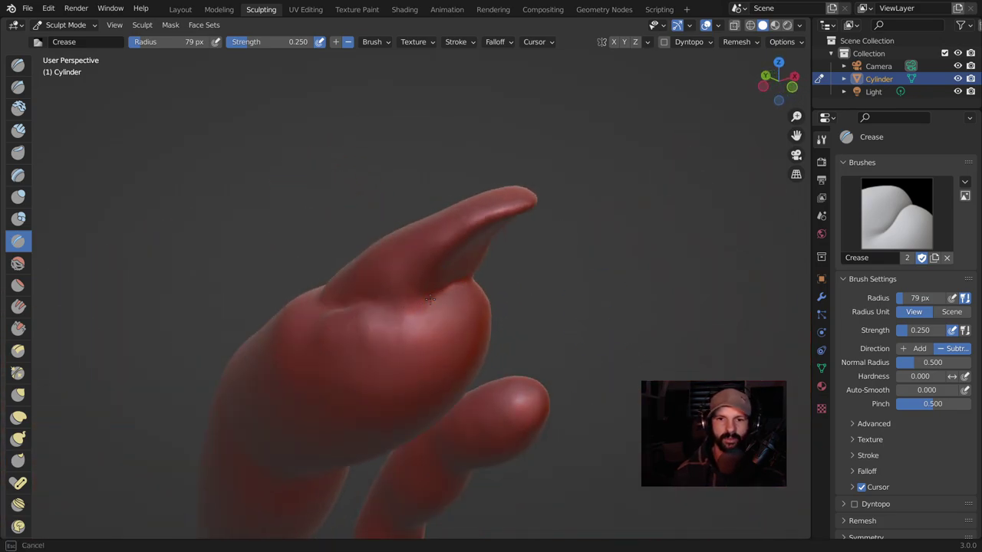
middle_drag(448, 290, 429, 219)
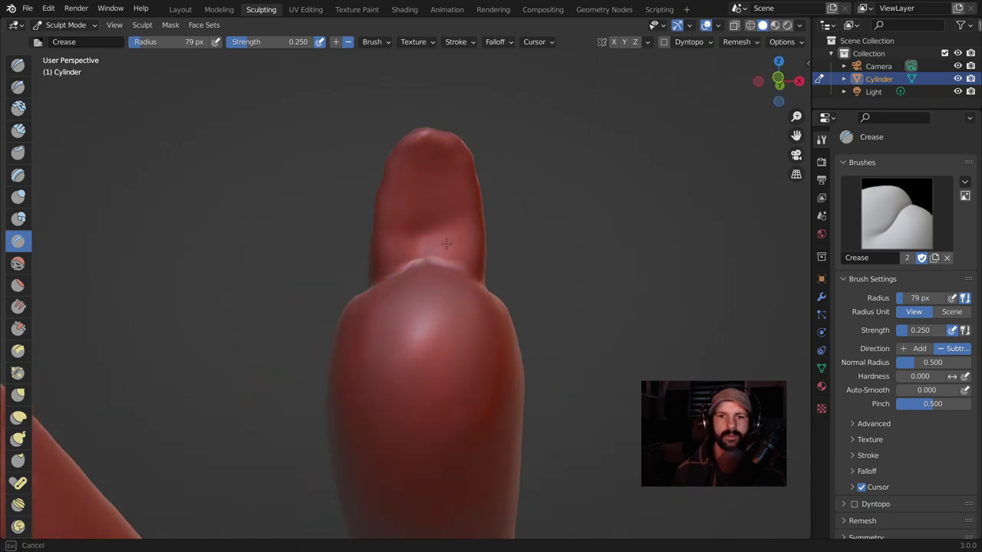
middle_drag(428, 159, 418, 316)
scroll(423, 410, down, 2)
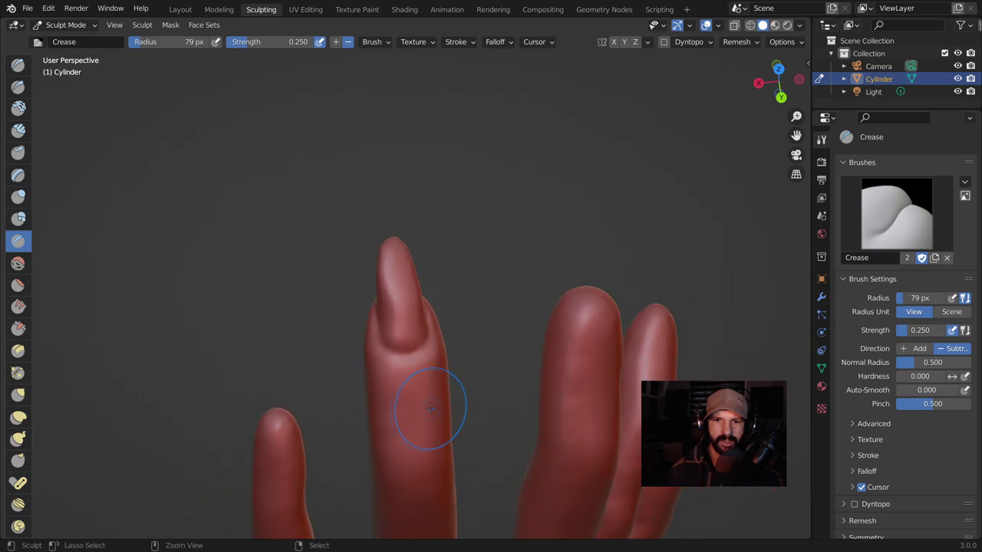
scroll(437, 383, down, 2)
scroll(457, 351, down, 2)
mouse_move(457, 351)
middle_down()
mouse_move(508, 283)
mouse_move(452, 338)
middle_up()
scroll(438, 373, up, 2)
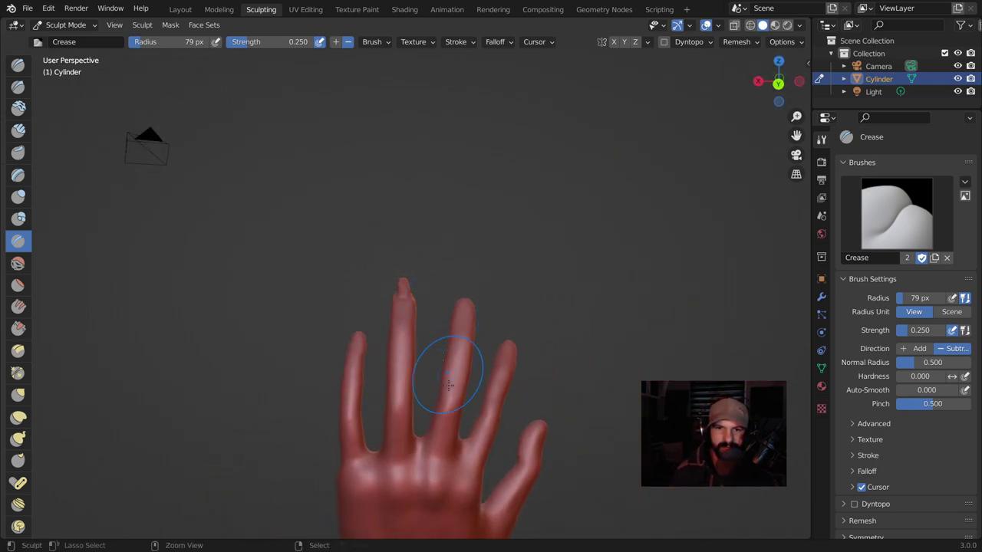
scroll(430, 368, up, 3)
mouse_move(430, 368)
middle_down()
mouse_move(402, 359)
mouse_move(509, 311)
middle_up()
mouse_move(516, 373)
shift+middle_down()
mouse_move(398, 252)
mouse_move(370, 287)
shift+middle_up()
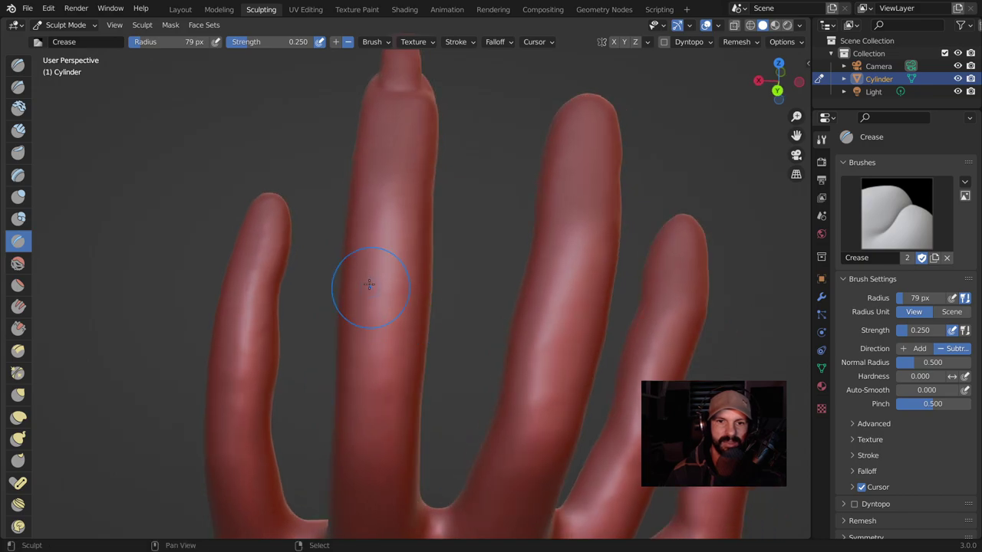
middle_drag(379, 358, 394, 165)
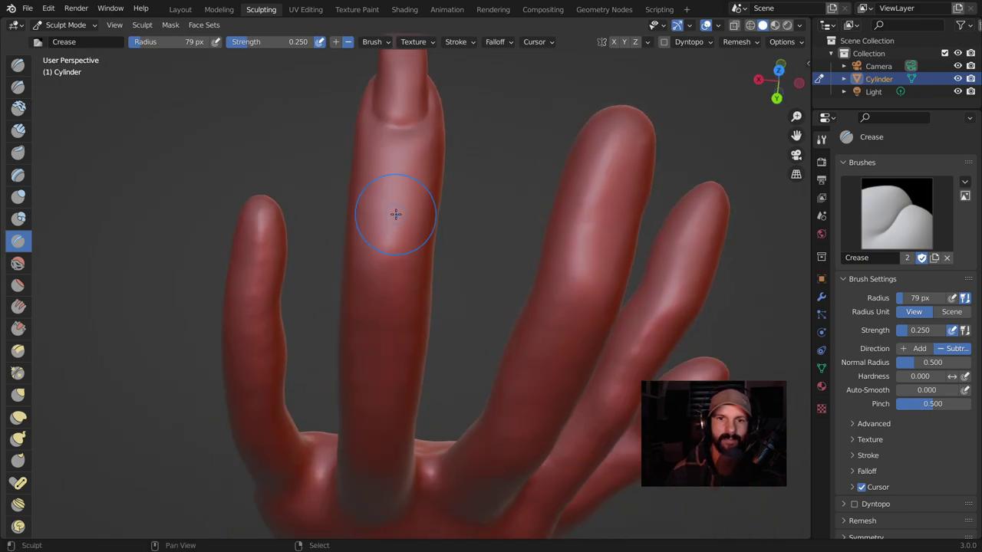
middle_drag(395, 214, 421, 277)
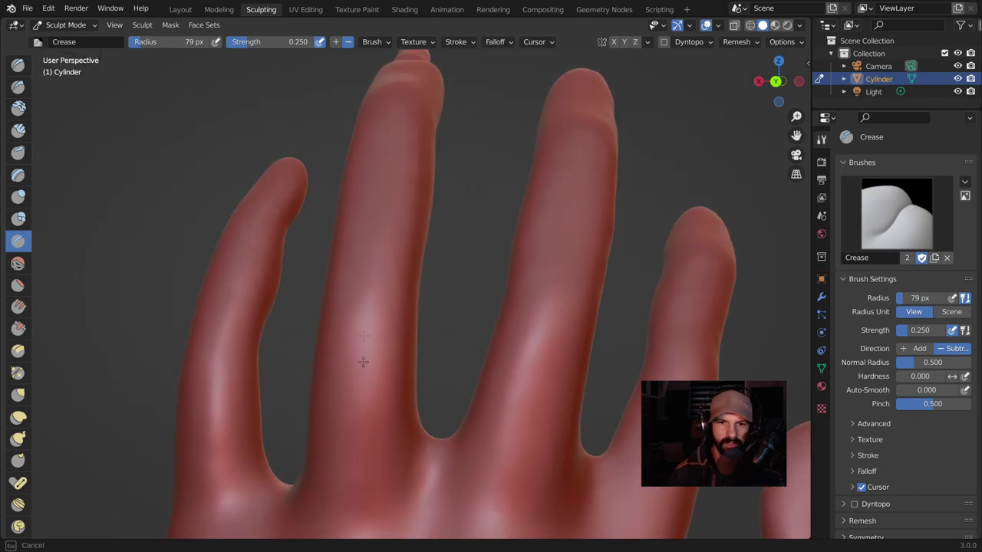
middle_drag(354, 449, 356, 305)
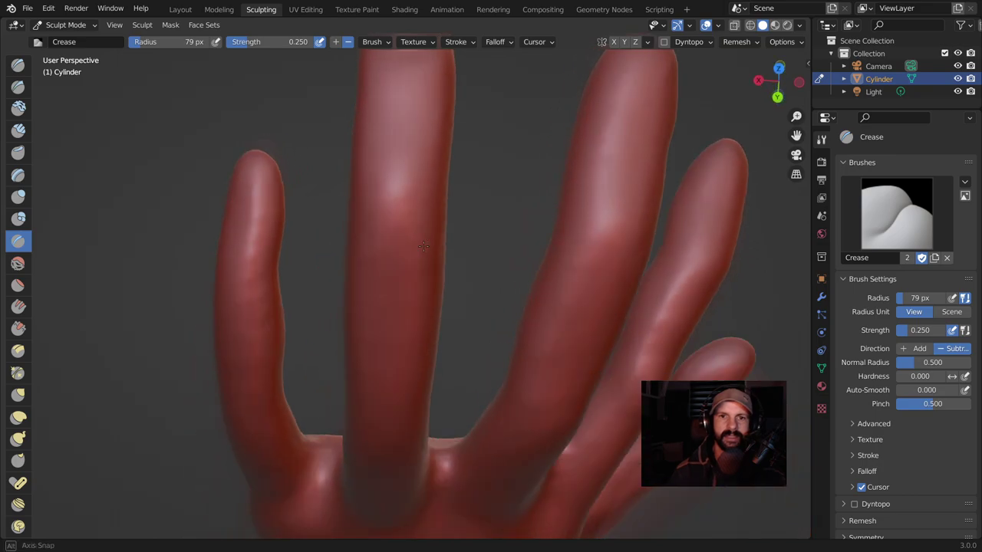
middle_drag(378, 144, 413, 240)
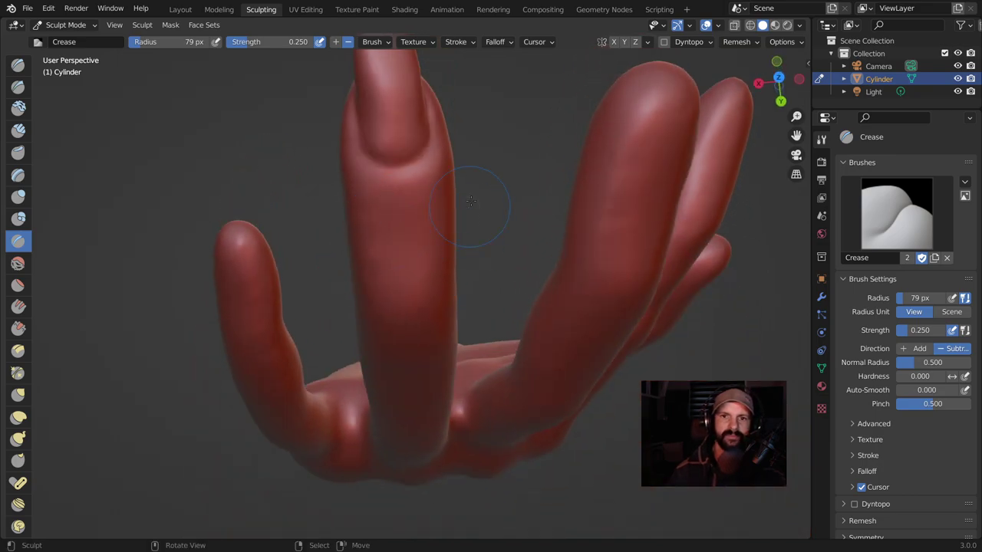
scroll(471, 201, down, 5)
mouse_move(471, 201)
middle_down()
mouse_move(429, 209)
mouse_move(402, 284)
mouse_move(444, 274)
middle_up()
scroll(402, 285, up, 5)
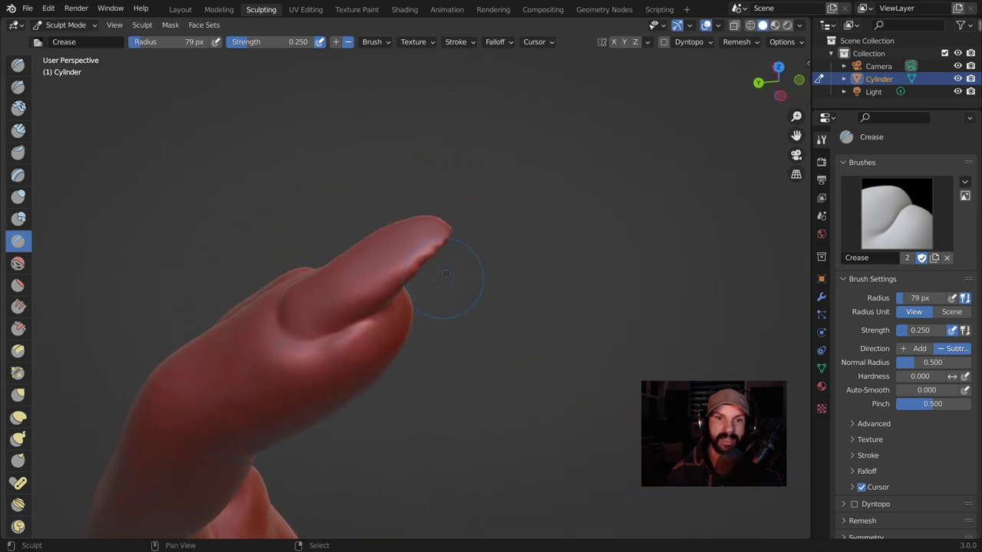
click(17, 374)
Pinch the nail edges and tip into a sharper point.
drag(429, 248, 414, 273)
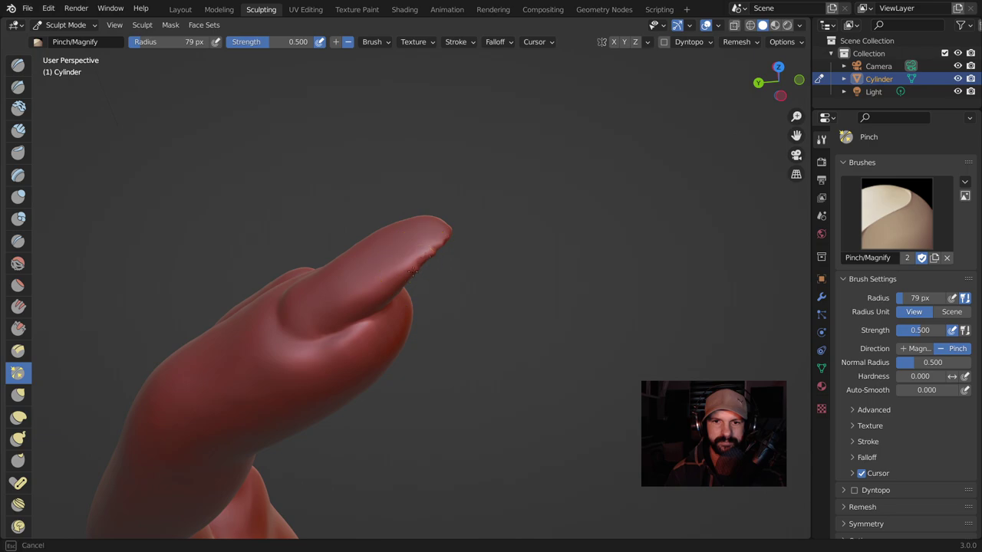
middle_drag(435, 241, 405, 296)
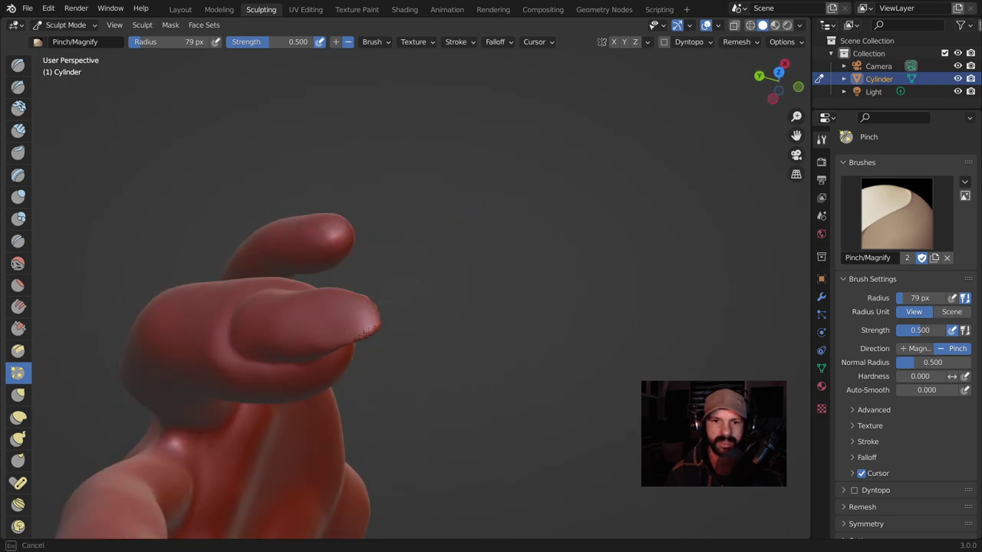
middle_drag(348, 345, 517, 284)
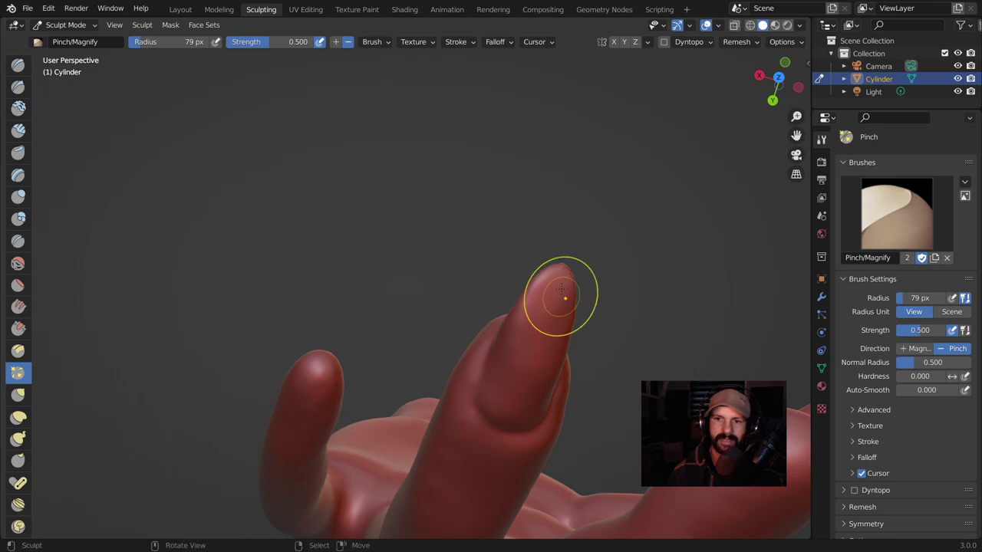
middle_drag(559, 285, 613, 263)
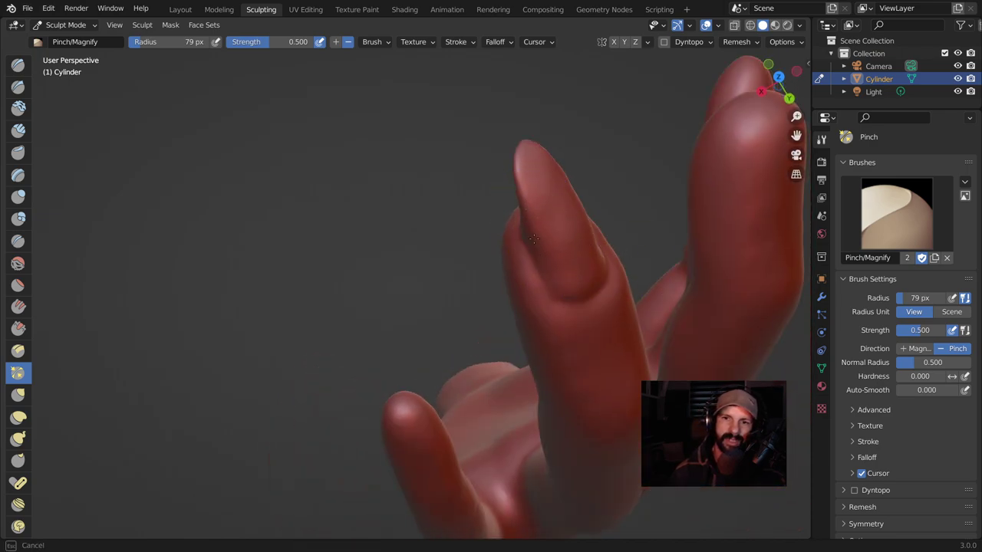
middle_drag(556, 264, 535, 230)
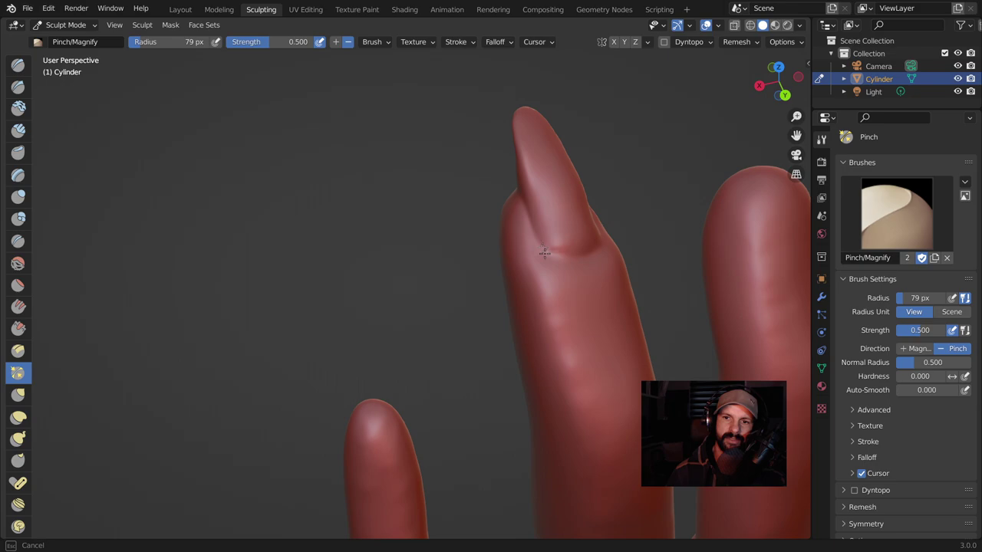
mouse_move(596, 250)
middle_down()
mouse_move(530, 302)
mouse_move(485, 286)
middle_up()
drag(485, 286, 476, 277)
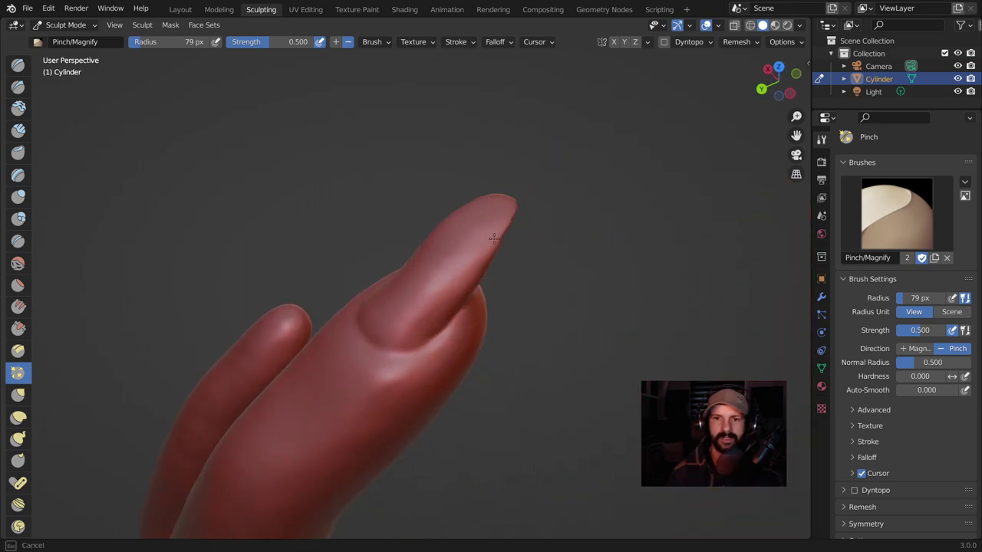
middle_drag(471, 292, 373, 220)
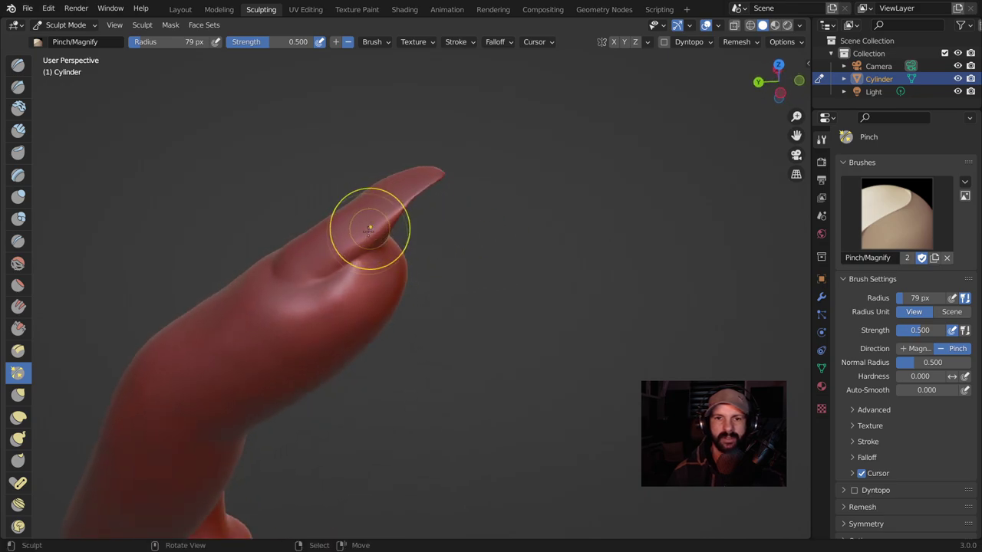
drag(372, 219, 420, 189)
Touch up the fingertip with a small stroke, then select the Elastic Deform brush.
middle_drag(419, 189, 309, 140)
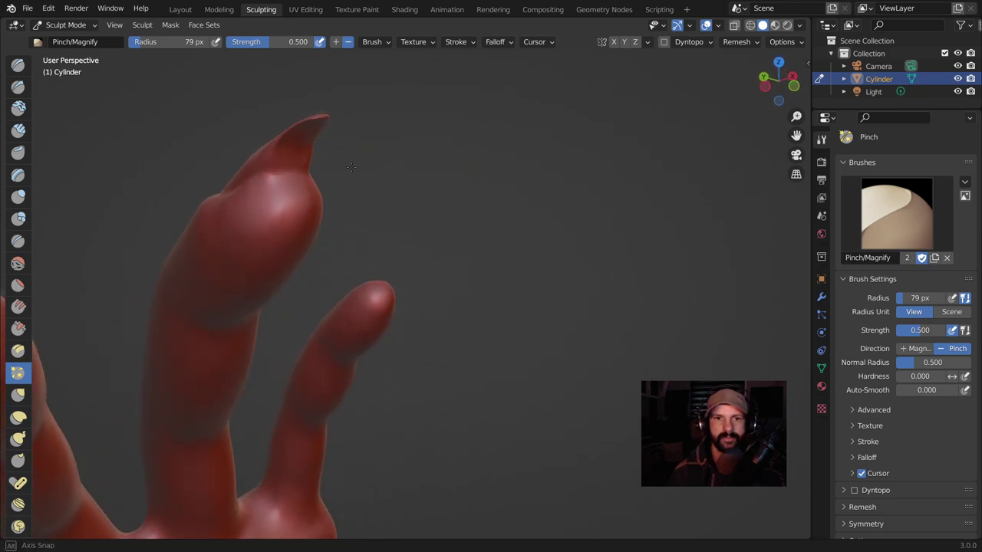
mouse_move(391, 140)
middle_down()
mouse_move(377, 225)
mouse_move(390, 136)
mouse_move(497, 271)
middle_up()
scroll(434, 226, up, 2)
drag(245, 225, 245, 222)
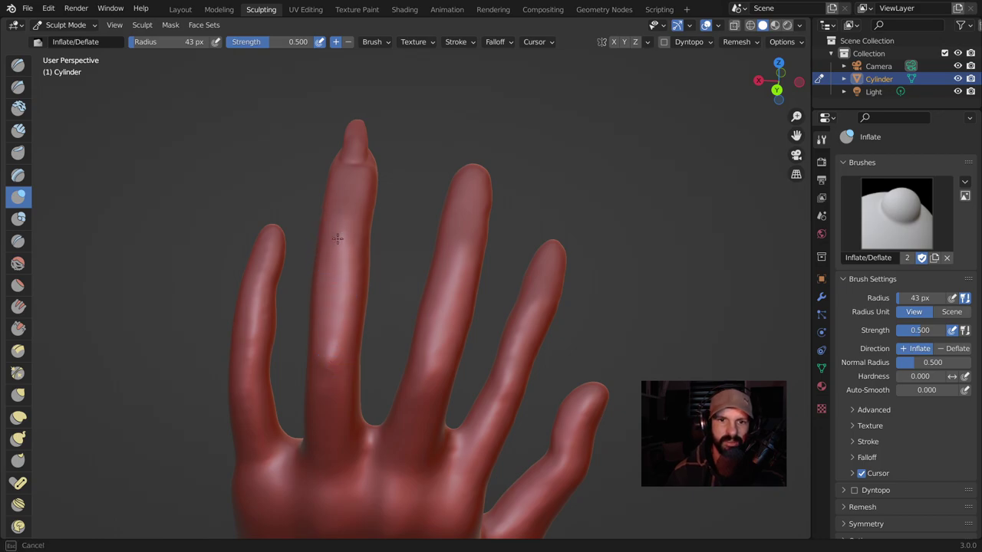
middle_drag(343, 235, 331, 257)
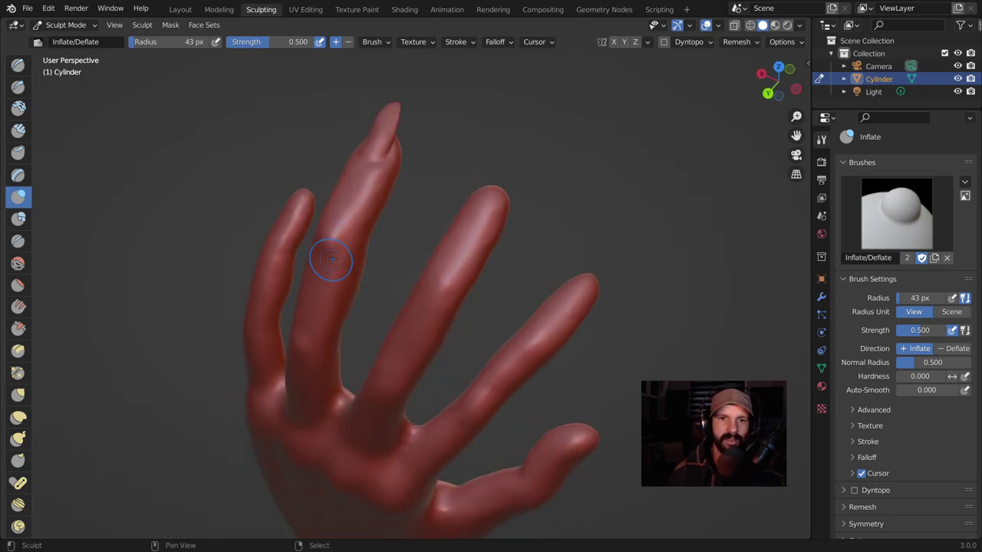
mouse_move(299, 342)
middle_down()
mouse_move(507, 235)
mouse_move(322, 274)
middle_up()
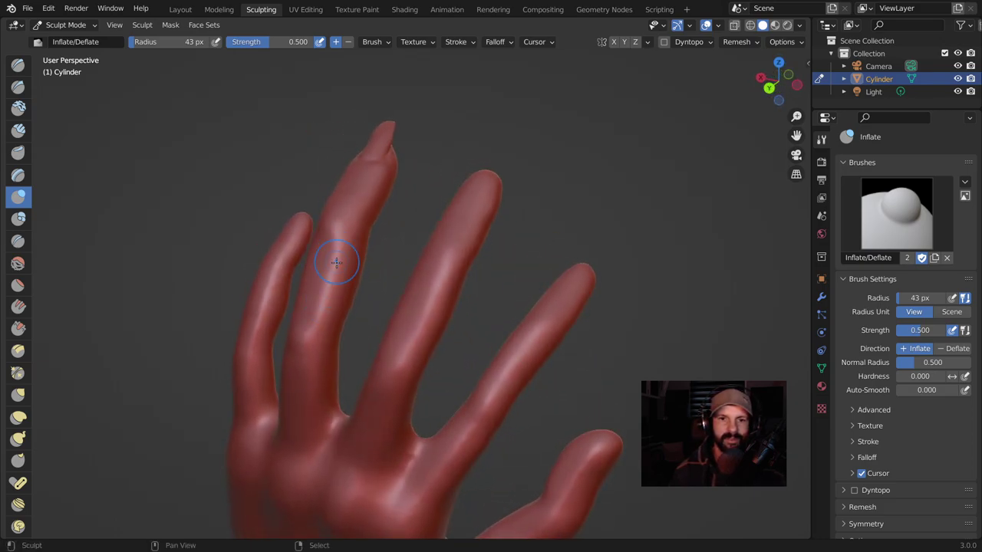
mouse_move(350, 263)
middle_down()
mouse_move(334, 287)
mouse_move(418, 253)
mouse_move(444, 264)
middle_up()
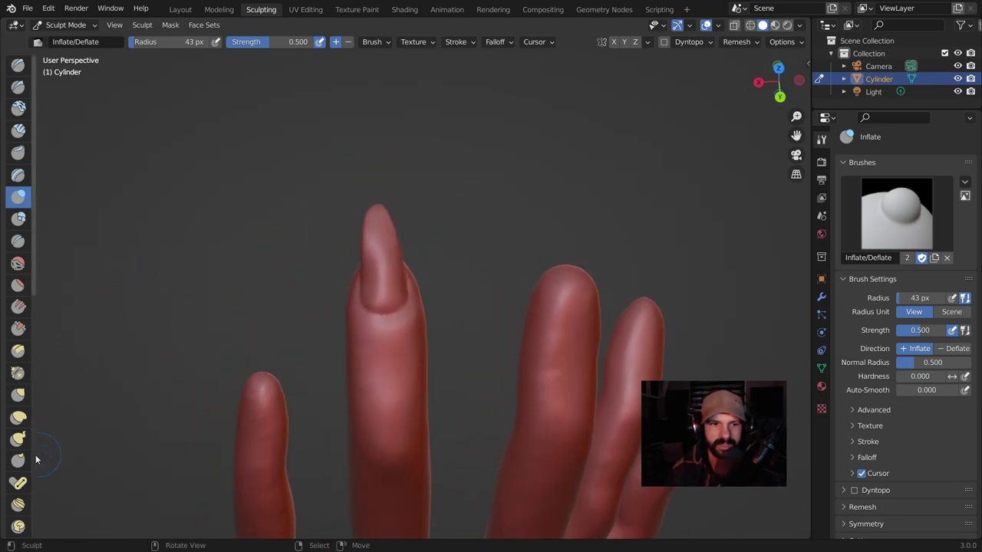
click(20, 418)
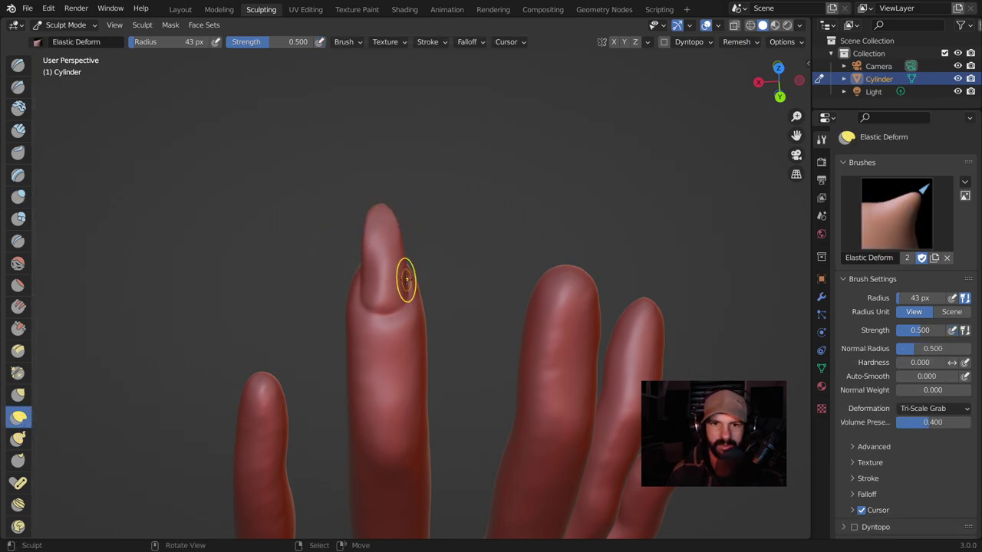
Reshape the left edge of the long middle fingernail with Elastic Deform.
drag(363, 281, 360, 282)
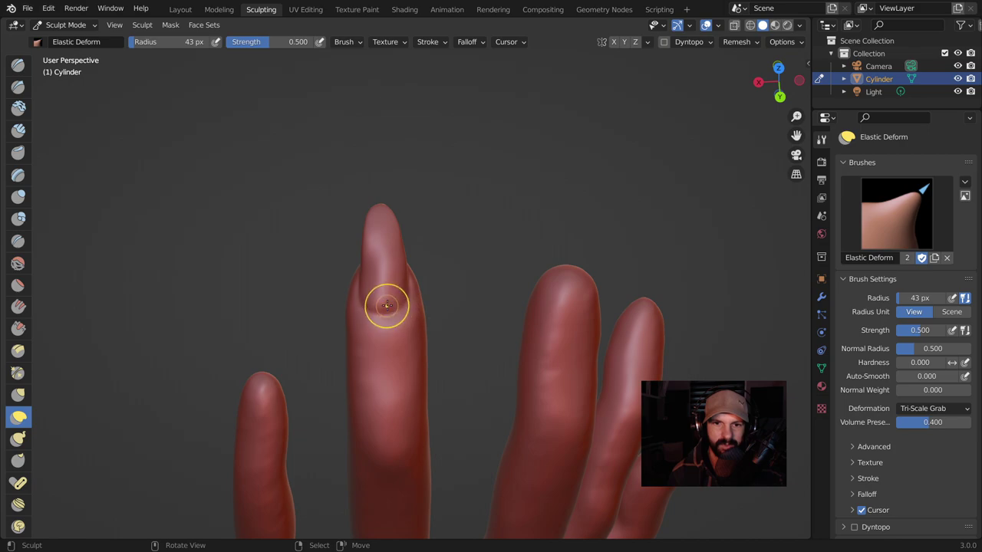
middle_drag(384, 312, 300, 212)
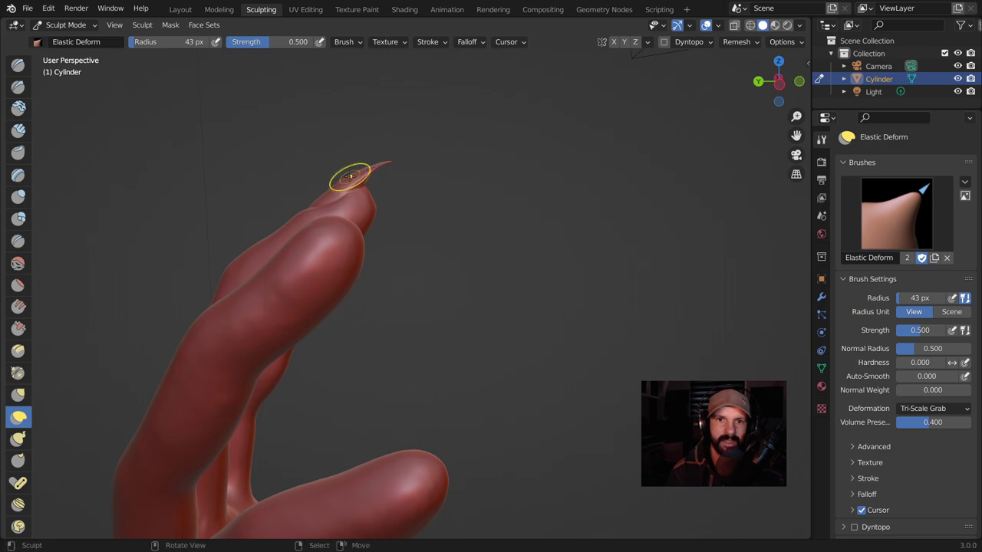
middle_drag(338, 187, 417, 268)
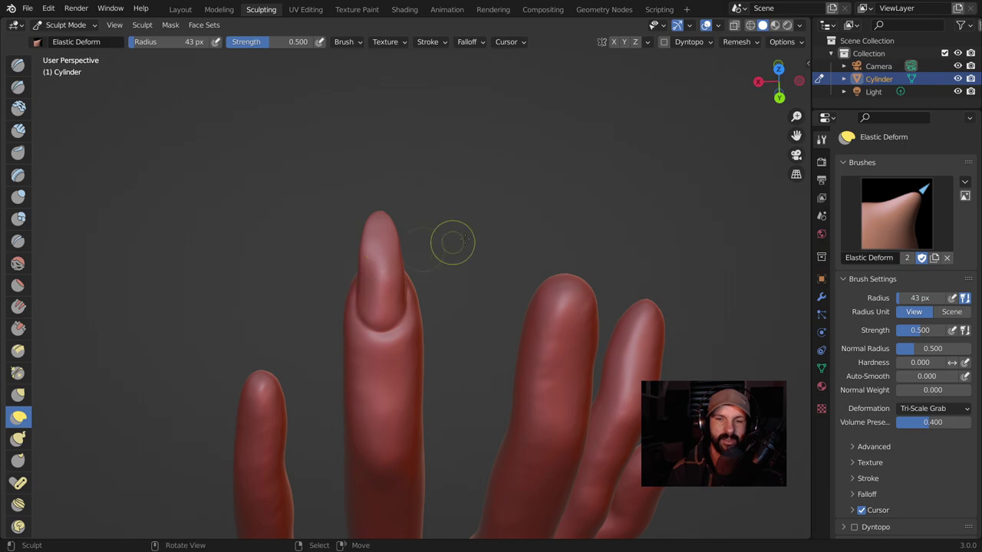
ctrl+middle_drag(531, 217, 476, 361)
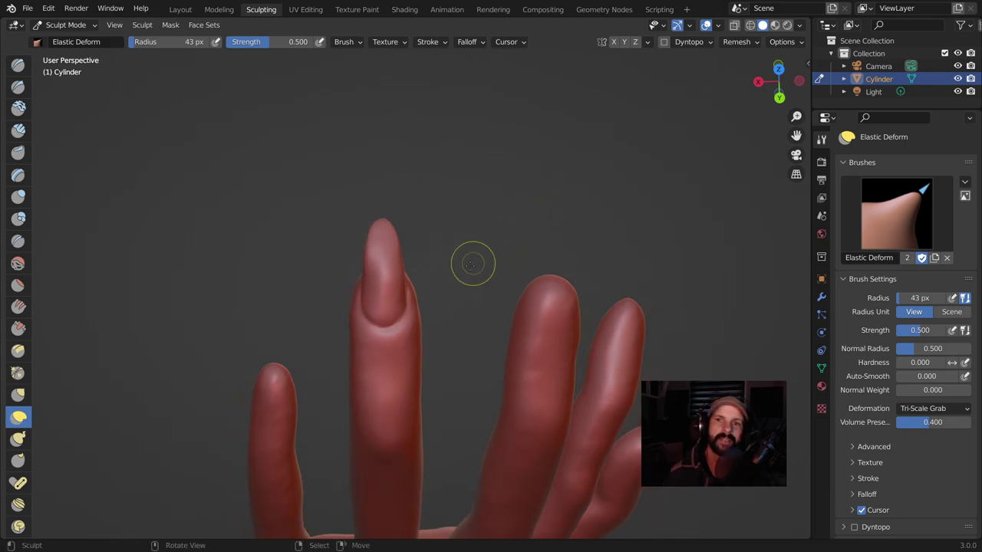
In the Layout workspace, add a cube and flatten it along X into a thin slab.
click(181, 9)
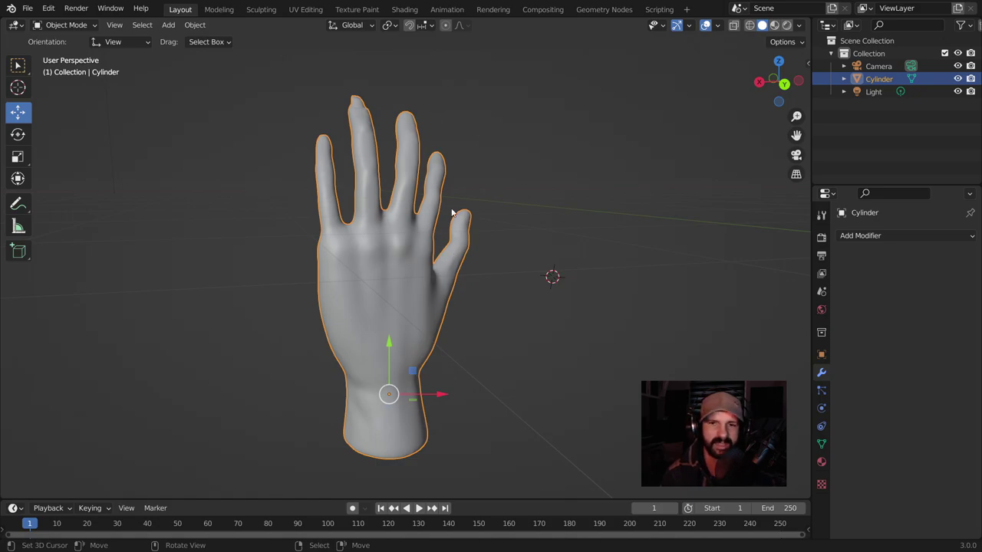
key(shift+a)
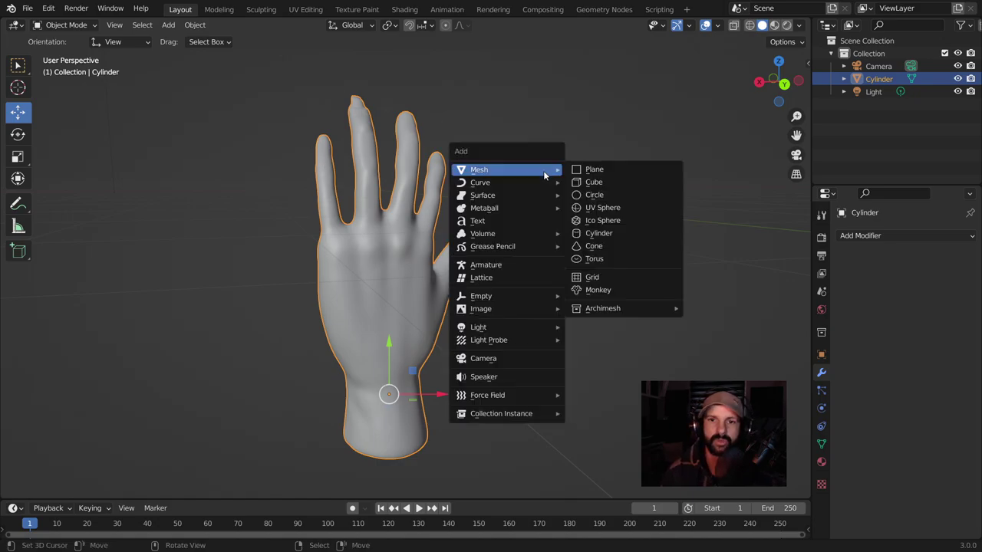
click(595, 182)
mouse_move(631, 285)
middle_down()
mouse_move(521, 304)
mouse_move(455, 285)
middle_up()
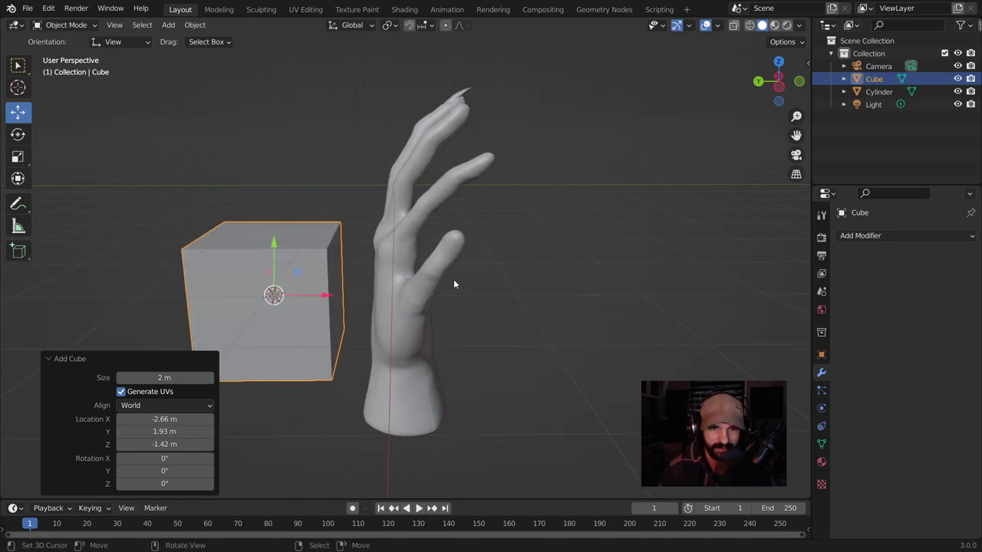
key(s)
key(x)
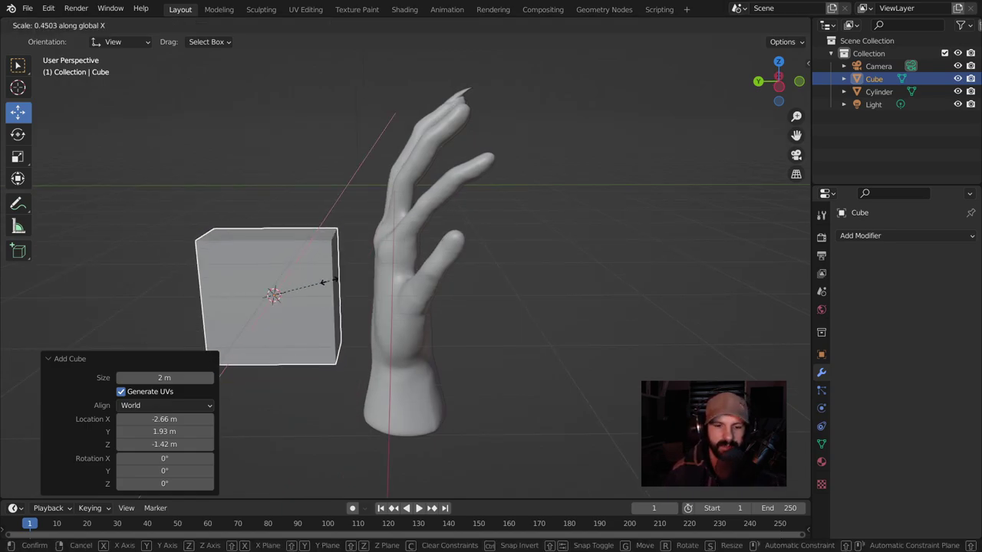
click(277, 280)
Slide the slab along X onto the hand, then move it down over the palm.
mouse_move(276, 280)
middle_down()
mouse_move(355, 261)
mouse_move(493, 257)
mouse_move(615, 298)
middle_up()
key(g)
key(x)
click(460, 280)
middle_drag(461, 280, 399, 220)
mouse_move(398, 220)
mouse_down()
mouse_move(382, 280)
mouse_move(388, 345)
mouse_up()
middle_drag(387, 345, 401, 332)
Centre the slab over the wrist and apply all its transforms.
mouse_move(400, 331)
mouse_down()
mouse_move(396, 306)
mouse_move(401, 341)
mouse_up()
mouse_move(449, 372)
mouse_down()
mouse_move(408, 354)
mouse_move(408, 340)
mouse_up()
middle_drag(408, 340, 460, 368)
mouse_move(429, 360)
mouse_down()
mouse_move(465, 357)
mouse_move(449, 357)
mouse_up()
mouse_move(449, 358)
middle_down()
mouse_move(391, 336)
mouse_move(414, 353)
middle_up()
drag(415, 353, 423, 353)
mouse_move(424, 353)
middle_down()
mouse_move(506, 300)
mouse_move(435, 340)
middle_up()
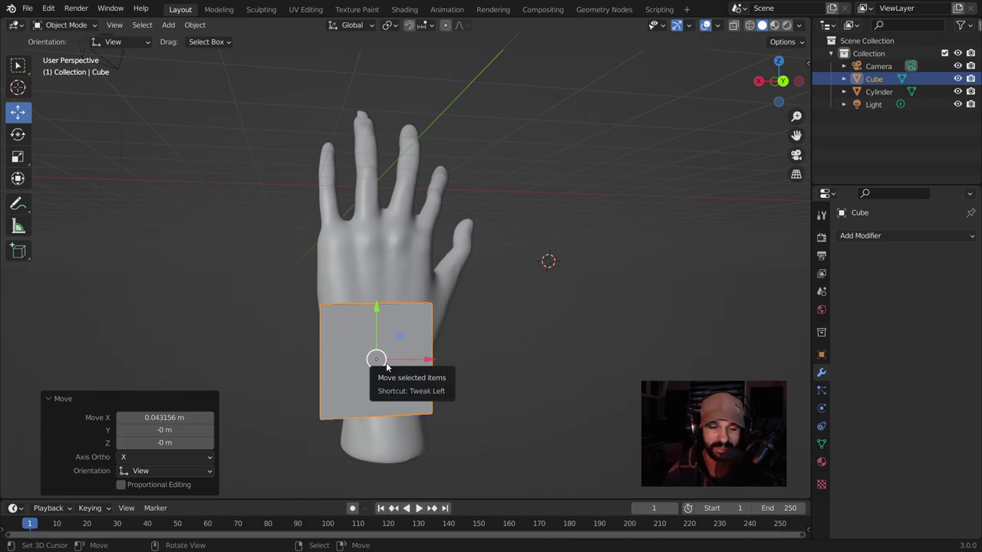
key(ctrl+a)
click(371, 402)
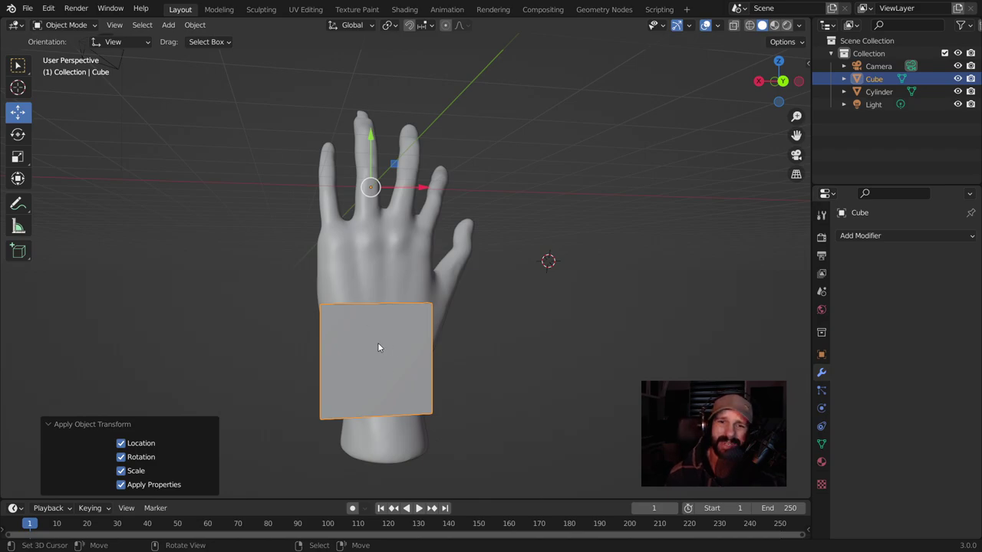
In Sculpting, select the slab with the Cylinder hand and join them with Ctrl+J.
click(261, 9)
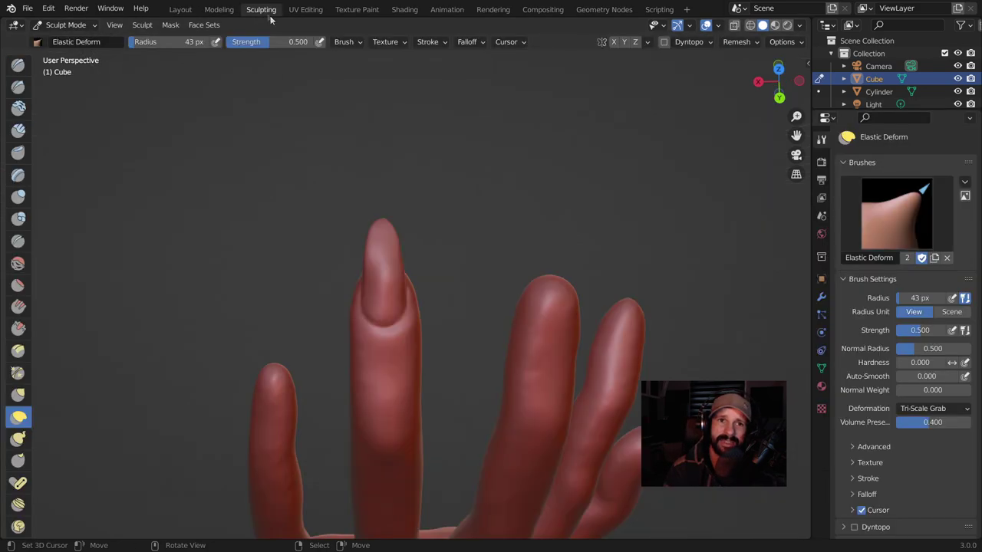
mouse_move(500, 311)
middle_down()
mouse_move(506, 329)
mouse_move(484, 368)
mouse_move(537, 363)
middle_up()
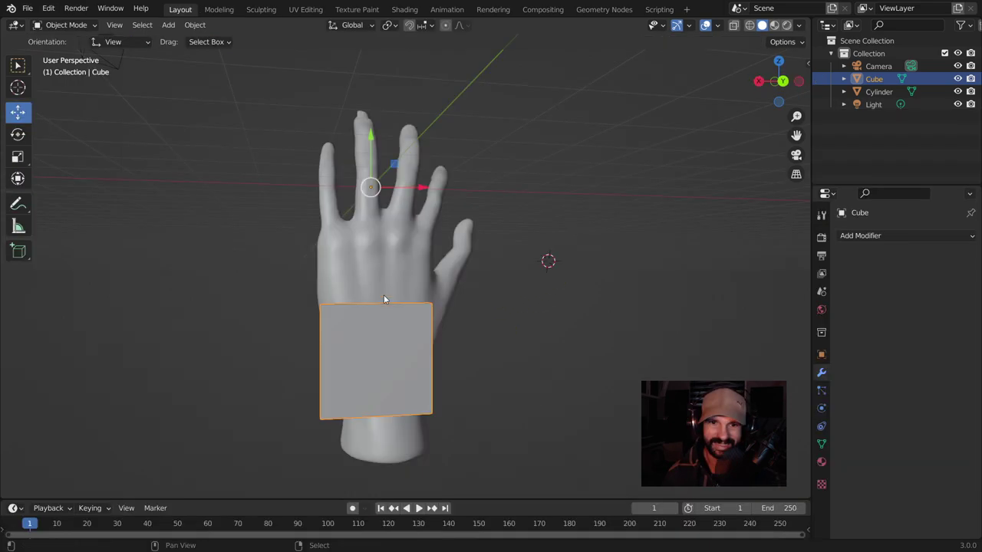
shift+click(384, 295)
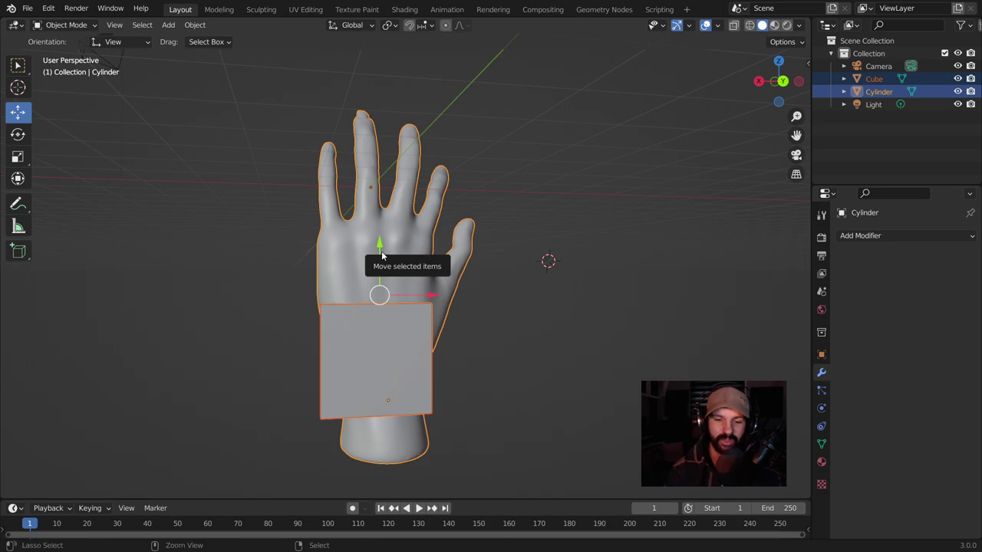
key(ctrl+j)
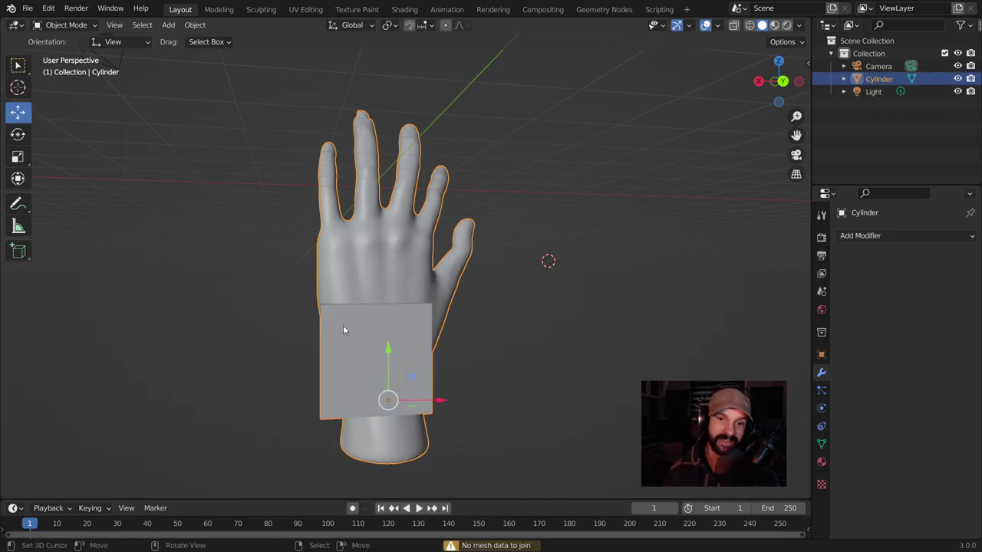
middle_drag(351, 351, 489, 247)
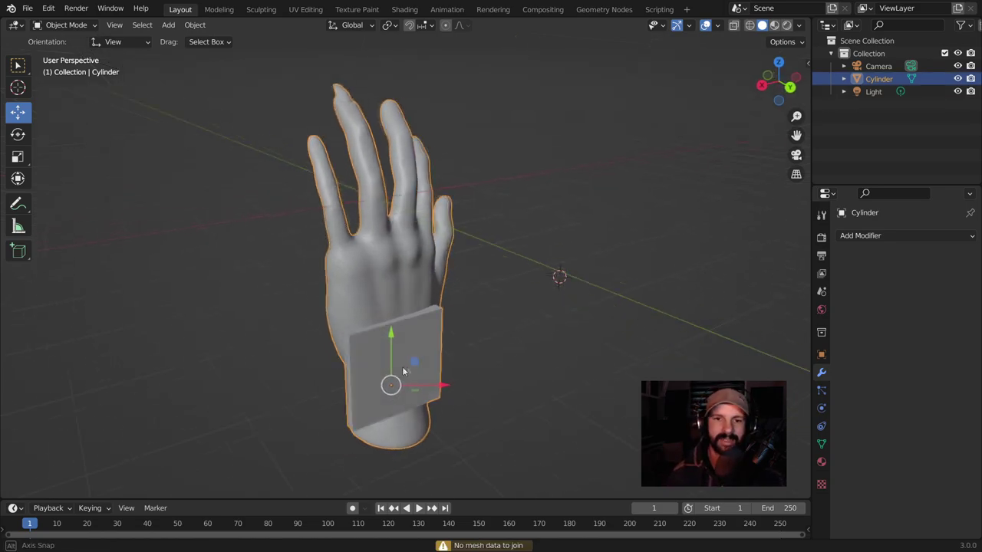
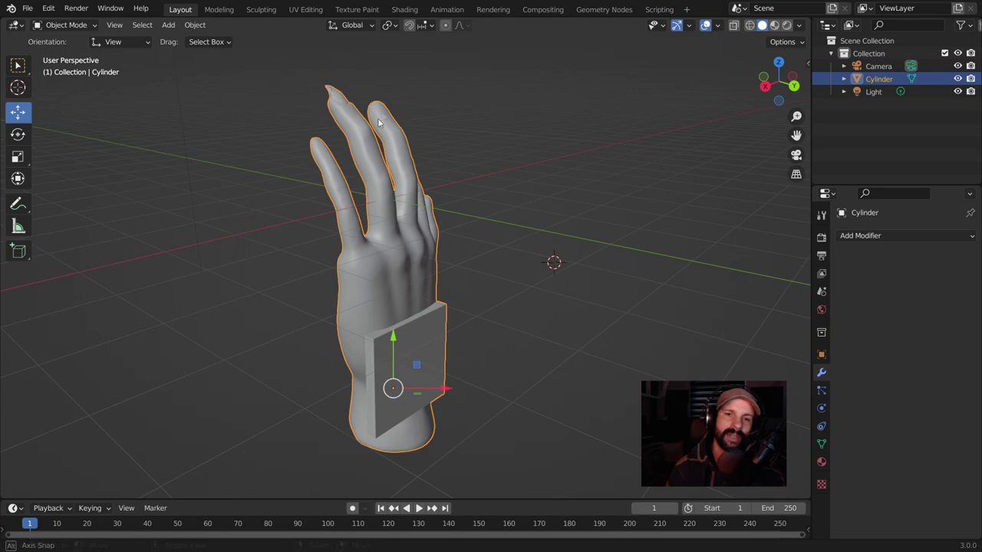
Inspect the hand and wrist cuff from several angles in the Sculpting workspace, facing the hand's front.
middle_drag(334, 96, 339, 96)
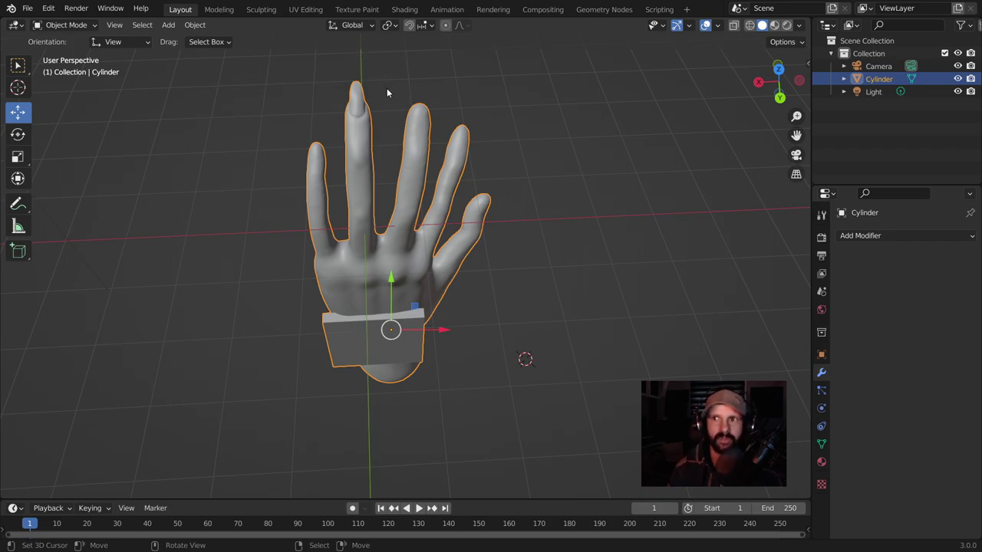
middle_drag(414, 310, 501, 181)
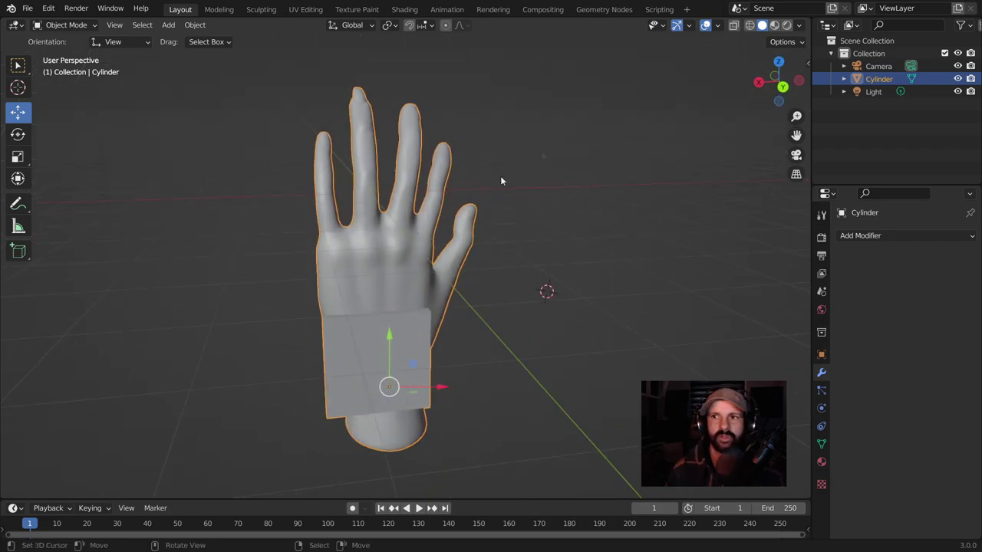
click(260, 10)
middle_drag(498, 299, 465, 247)
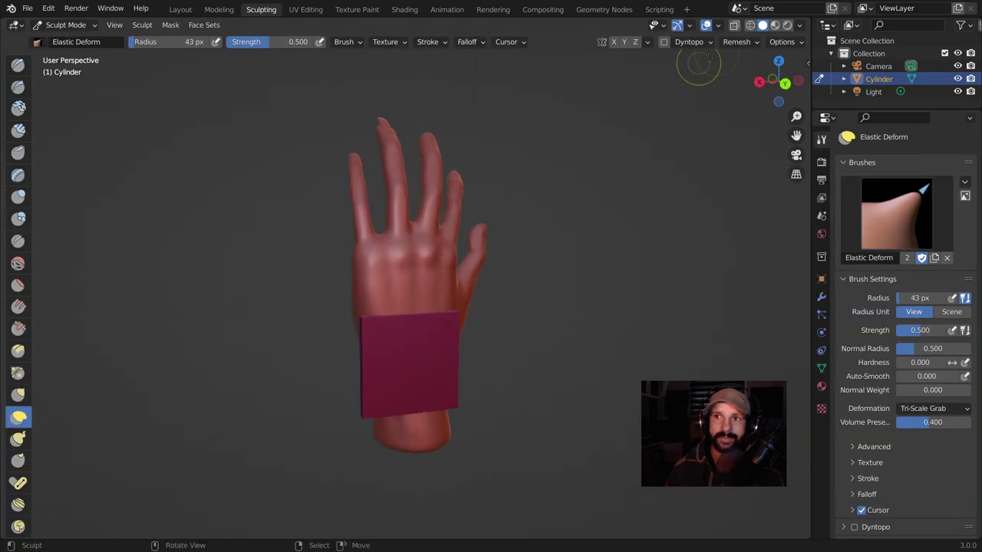
Remesh the hand to fuse the cuff, inspect the wrist from all sides, then return to Layout.
click(736, 41)
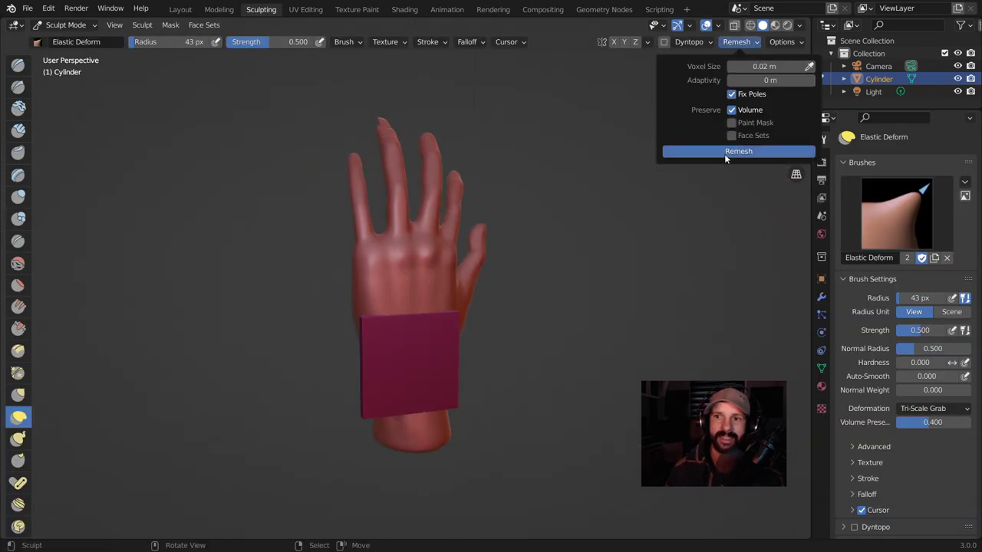
middle_drag(504, 344, 504, 253)
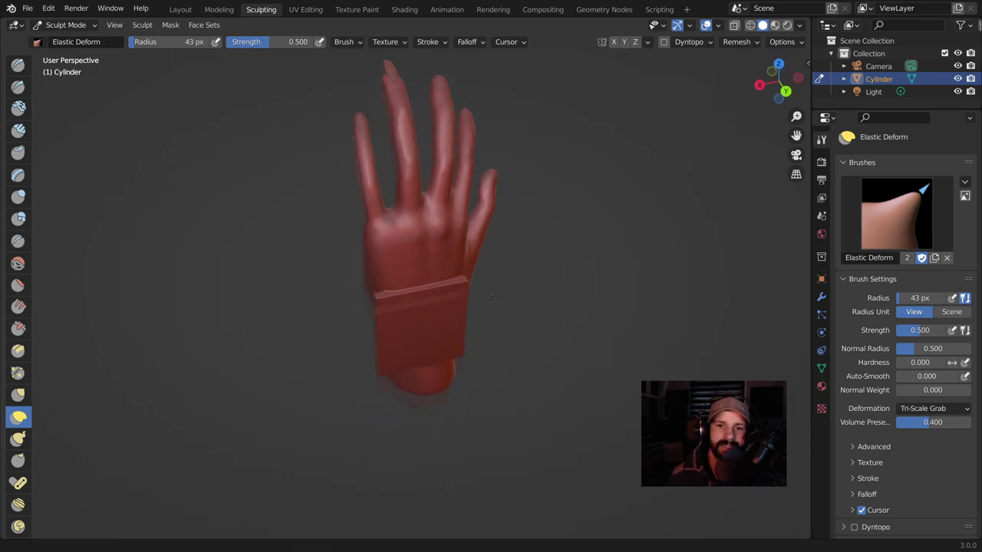
scroll(504, 239, up, 3)
middle_drag(366, 253, 430, 265)
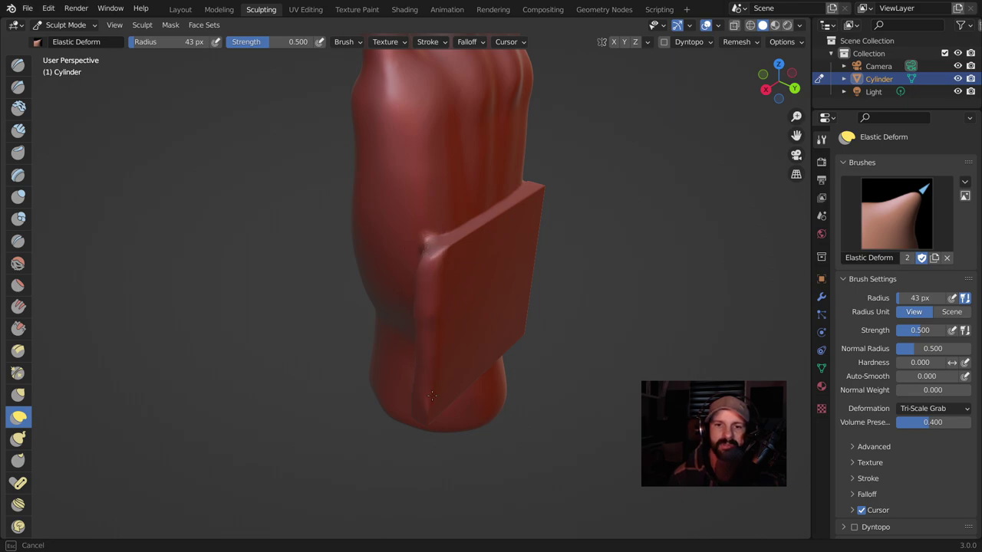
middle_drag(429, 391, 368, 253)
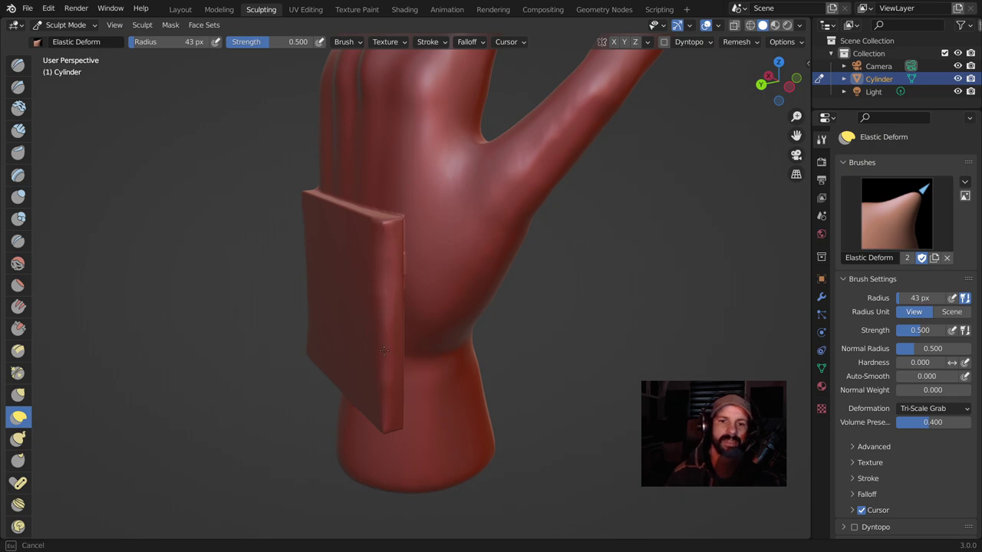
middle_drag(406, 252, 493, 280)
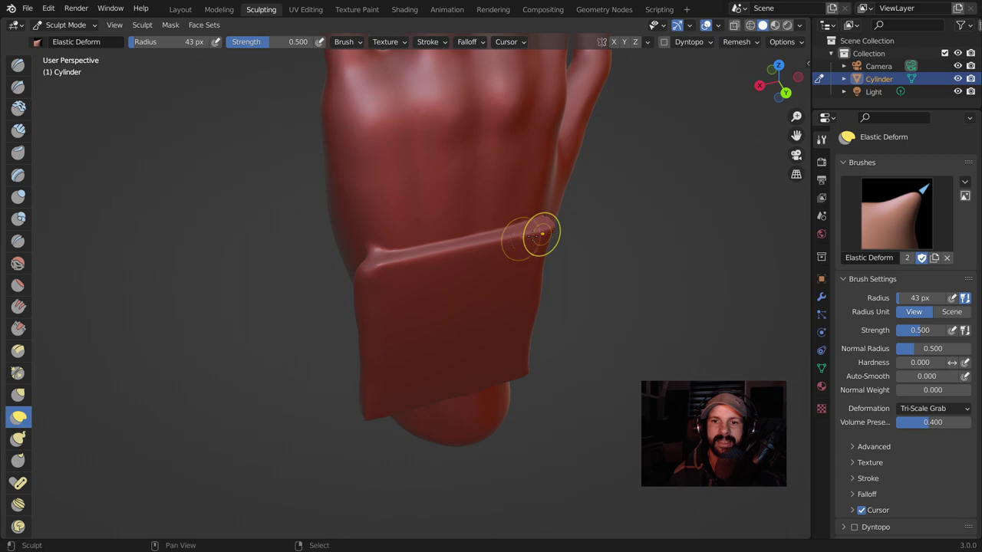
mouse_move(399, 277)
middle_down()
mouse_move(344, 250)
mouse_move(332, 165)
mouse_move(445, 254)
middle_up()
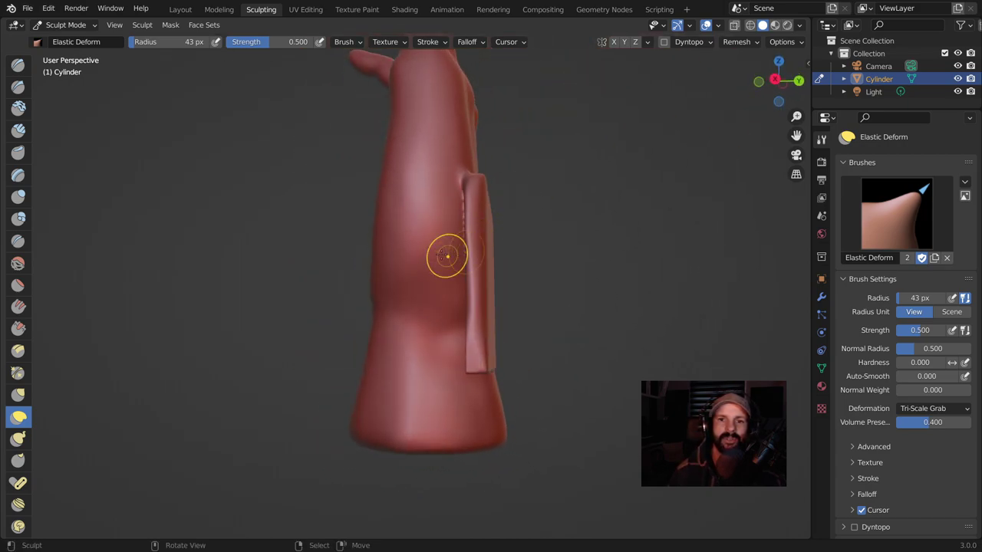
middle_drag(540, 204, 369, 291)
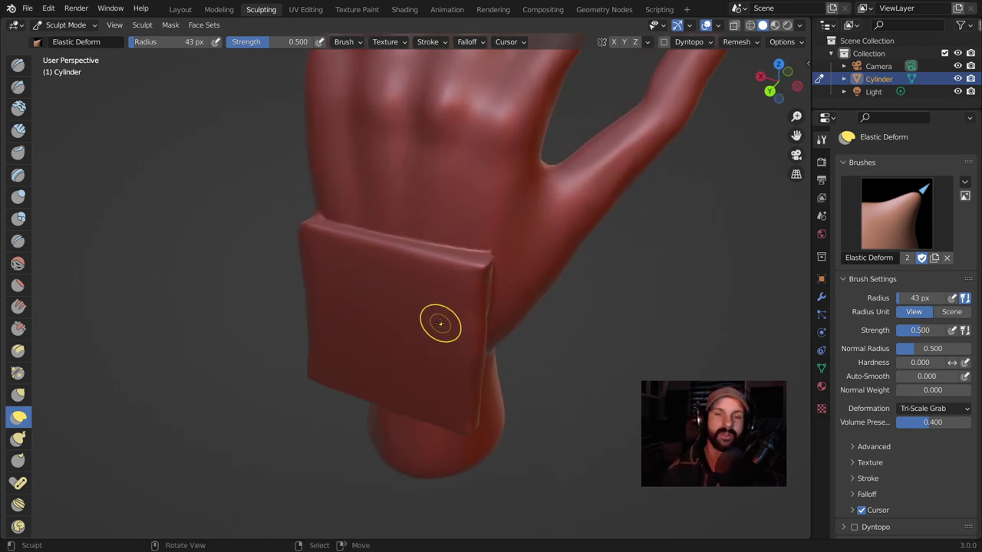
mouse_move(453, 307)
middle_down()
mouse_move(473, 313)
mouse_move(447, 302)
middle_up()
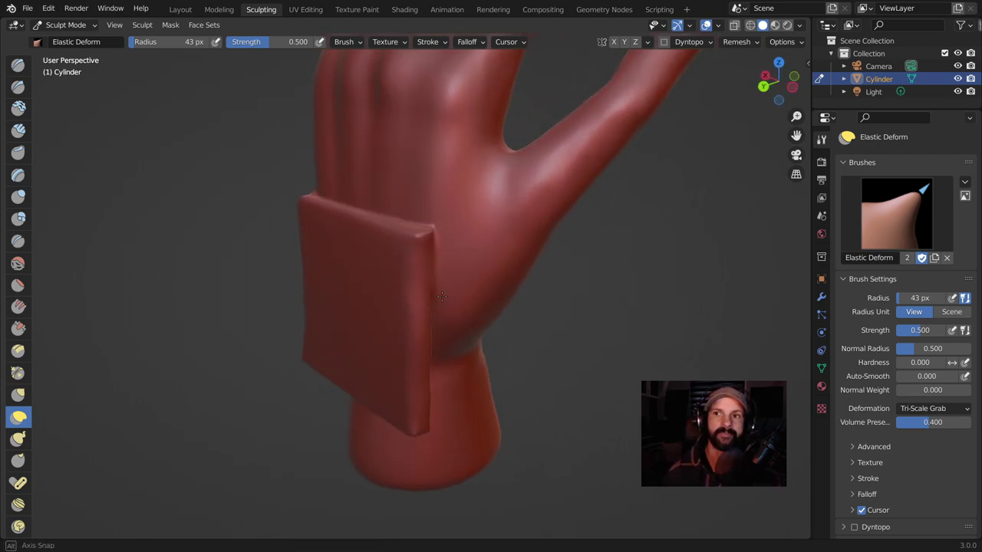
click(187, 10)
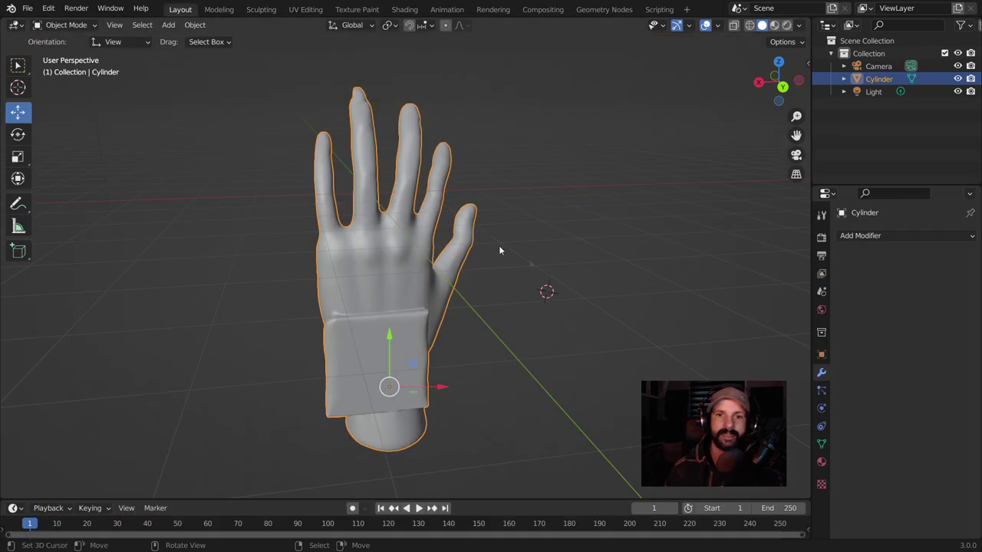
Add a 2 m Plane to the scene beside the hand.
key(shift+a)
mouse_move(526, 209)
click(640, 209)
mouse_move(646, 220)
middle_down()
mouse_move(611, 254)
mouse_move(443, 276)
mouse_move(440, 335)
middle_up()
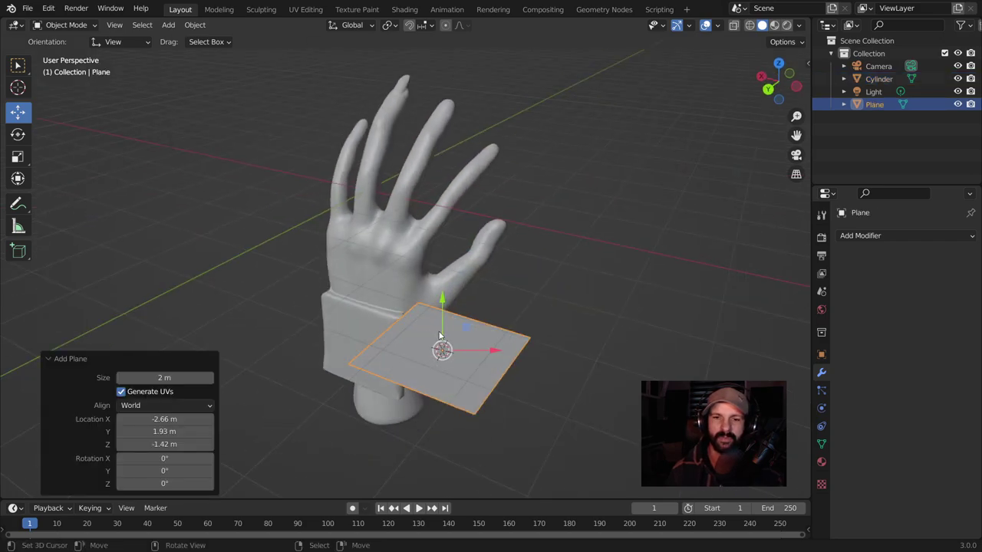
Add a 2 m Cube and view it alongside the hand from several angles.
key(shift+a)
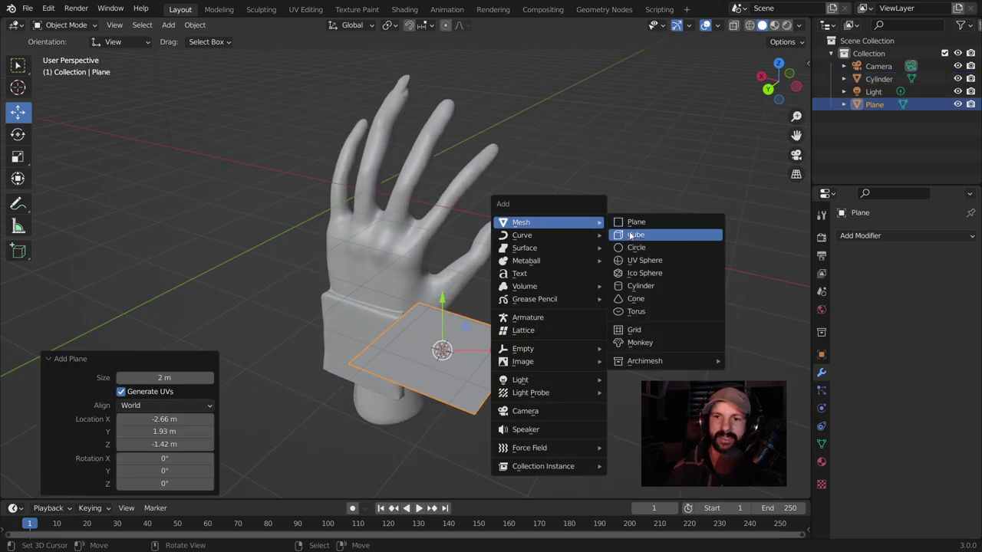
click(630, 234)
middle_drag(604, 270, 300, 348)
mouse_move(396, 288)
middle_down()
mouse_move(490, 261)
mouse_move(385, 269)
middle_up()
middle_drag(462, 260, 695, 221)
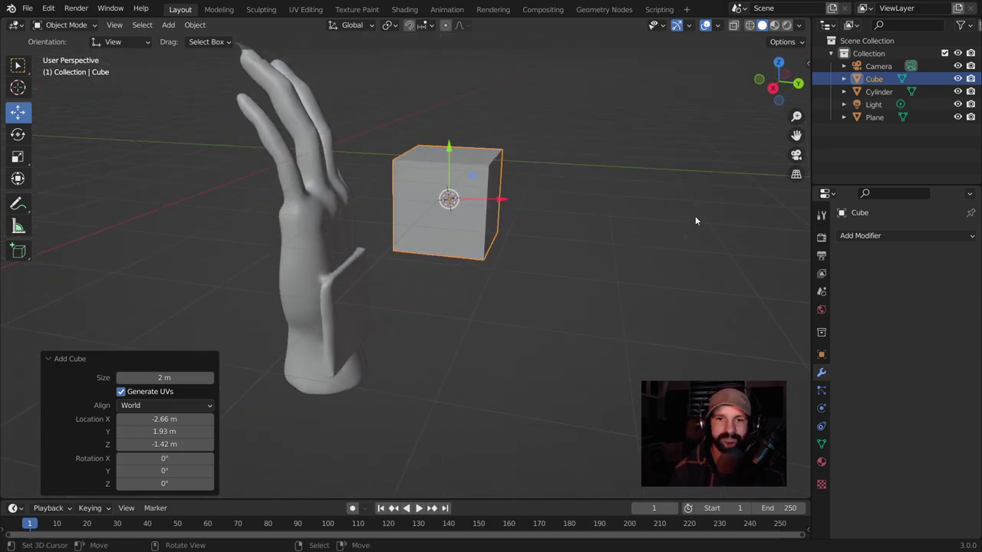
middle_drag(356, 270, 496, 232)
scroll(498, 199, up, 4)
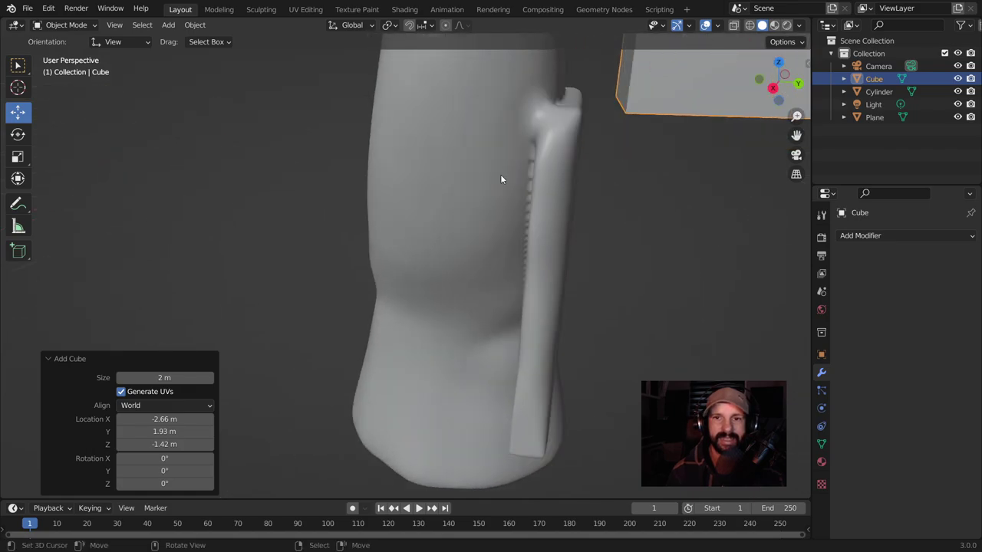
middle_drag(500, 174, 398, 158)
click(268, 11)
scroll(481, 307, down, 3)
scroll(471, 302, down, 3)
middle_drag(471, 302, 500, 307)
scroll(526, 245, up, 4)
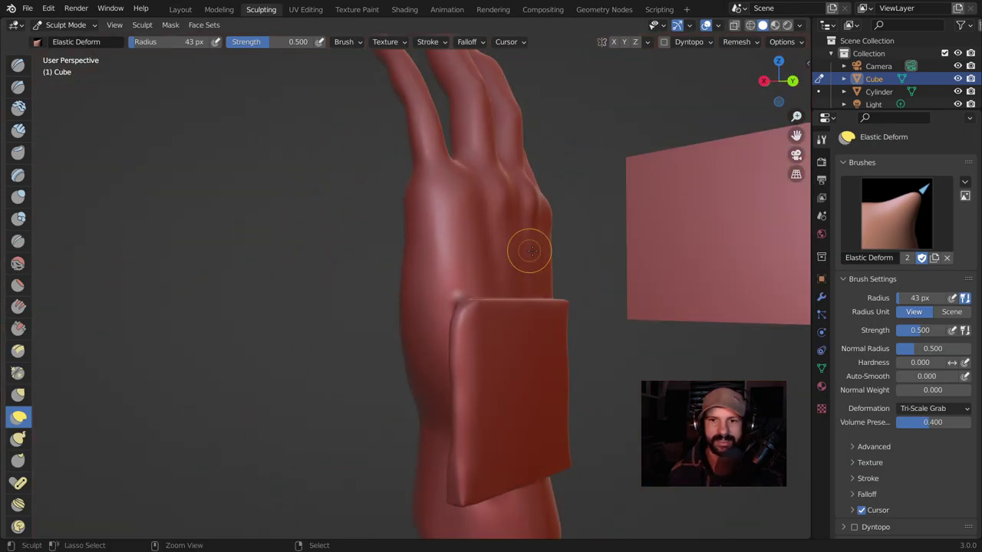
scroll(492, 158, up, 2)
scroll(492, 158, down, 3)
middle_drag(492, 158, 365, 350)
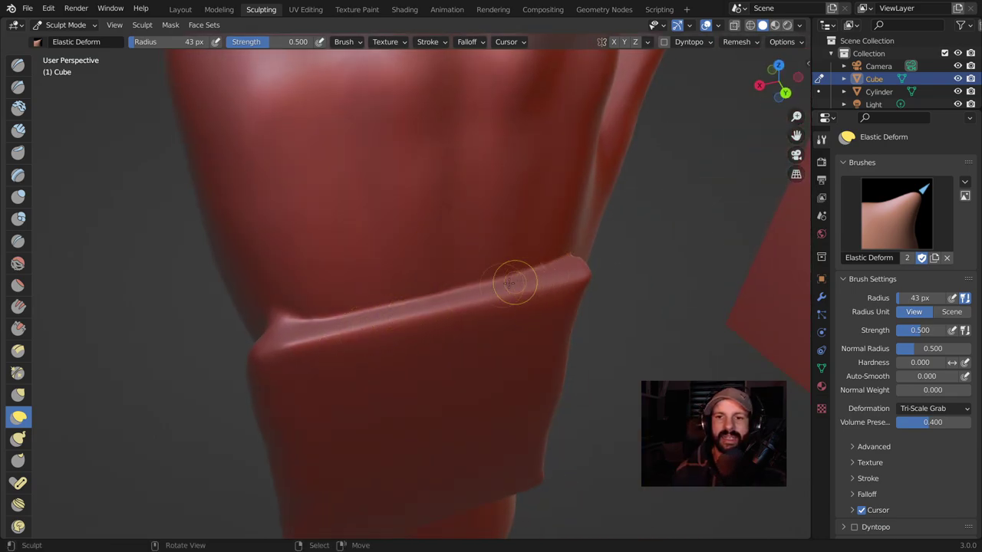
scroll(430, 328, down, 4)
middle_drag(431, 329, 498, 199)
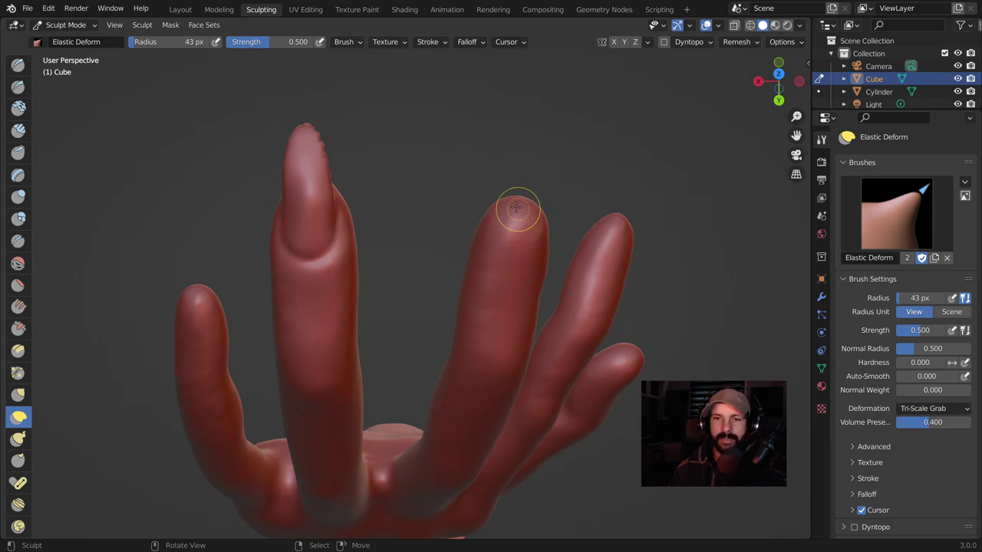
mouse_move(516, 207)
middle_down()
mouse_move(455, 176)
mouse_move(519, 225)
middle_up()
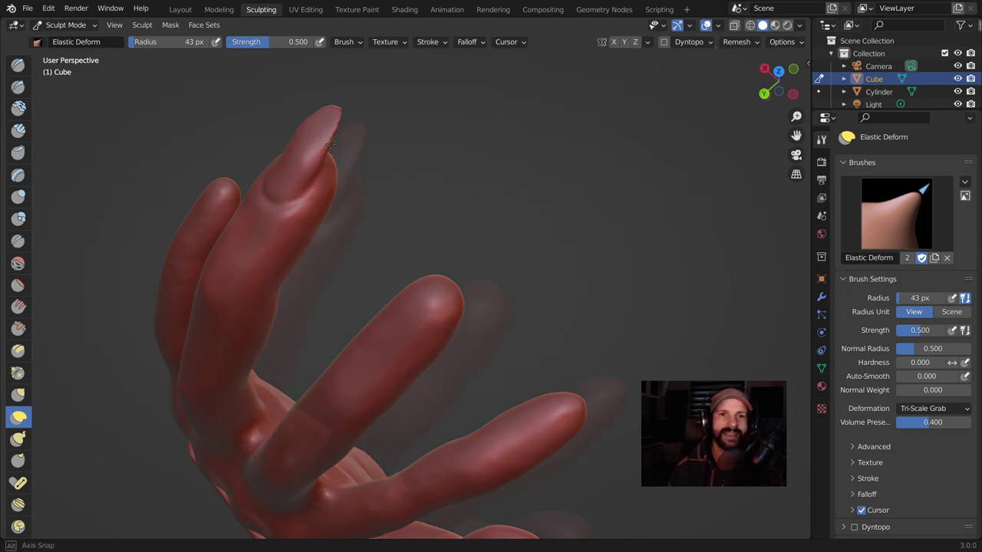
middle_drag(322, 138, 418, 155)
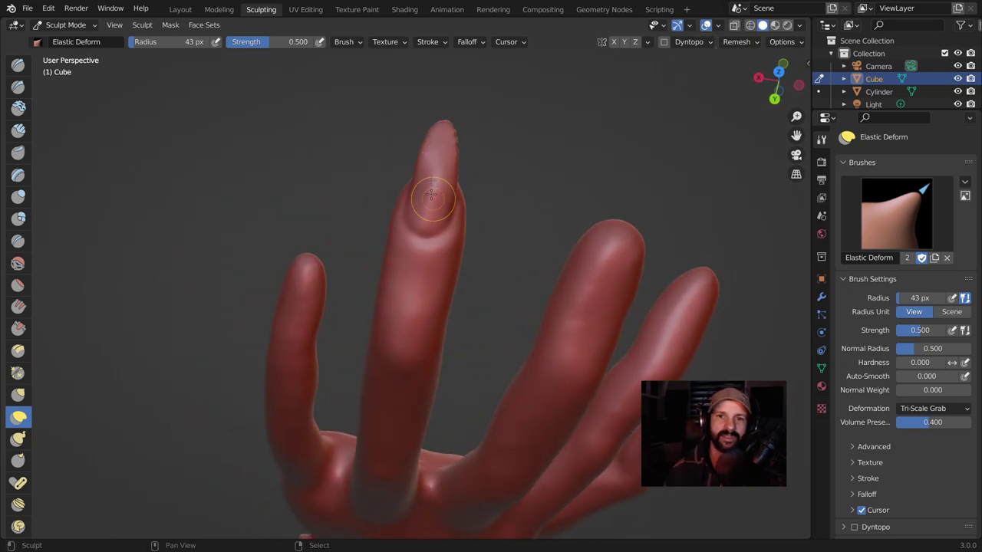
mouse_move(470, 164)
middle_down()
mouse_move(395, 217)
mouse_move(334, 224)
mouse_move(342, 146)
mouse_move(359, 159)
middle_up()
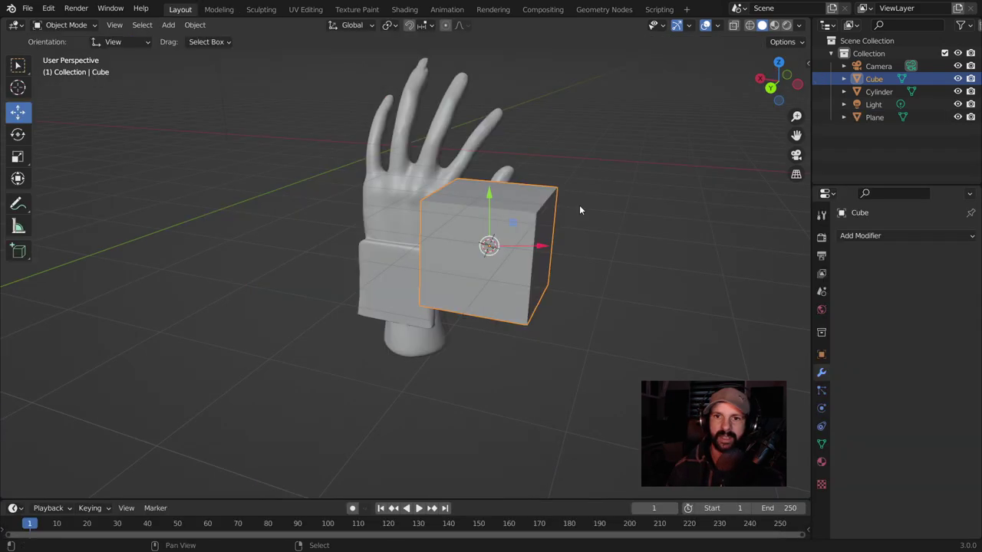
In front view, add a view-aligned plane and move it left of the cube.
key(KP_1)
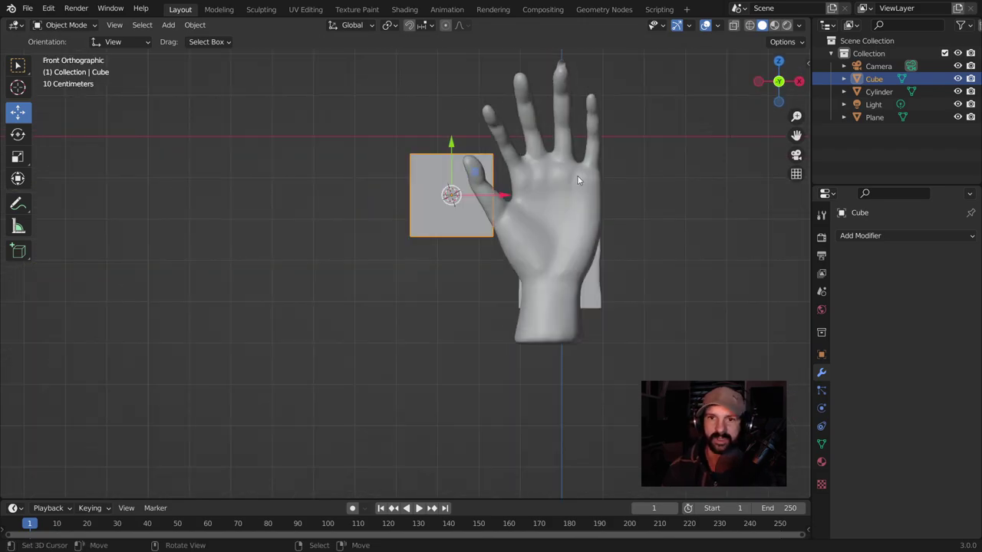
key(shift+a)
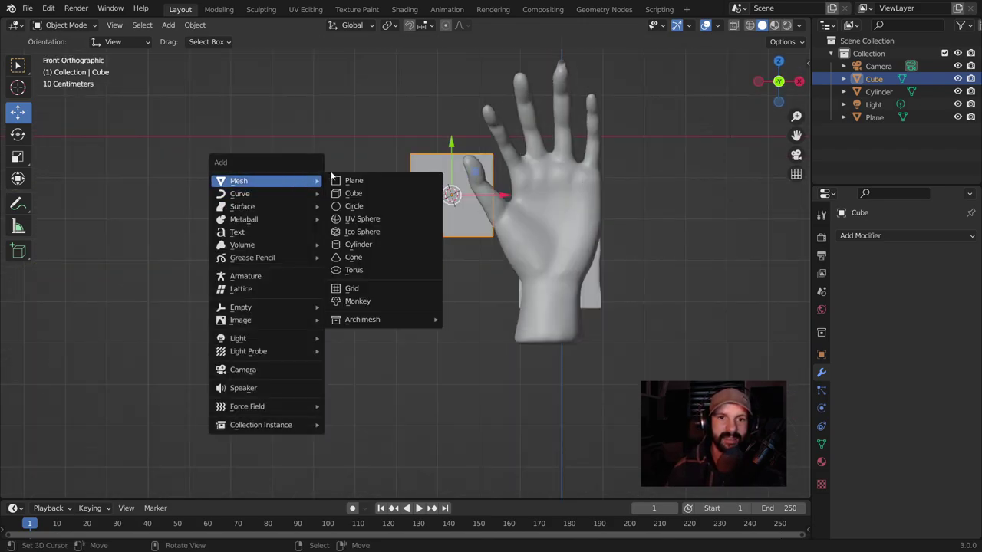
click(347, 182)
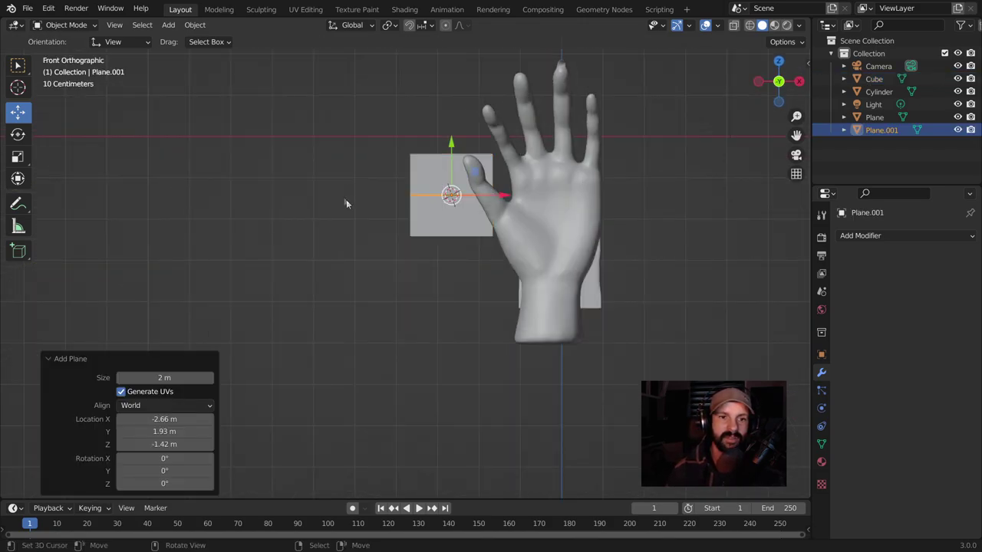
click(164, 405)
click(165, 432)
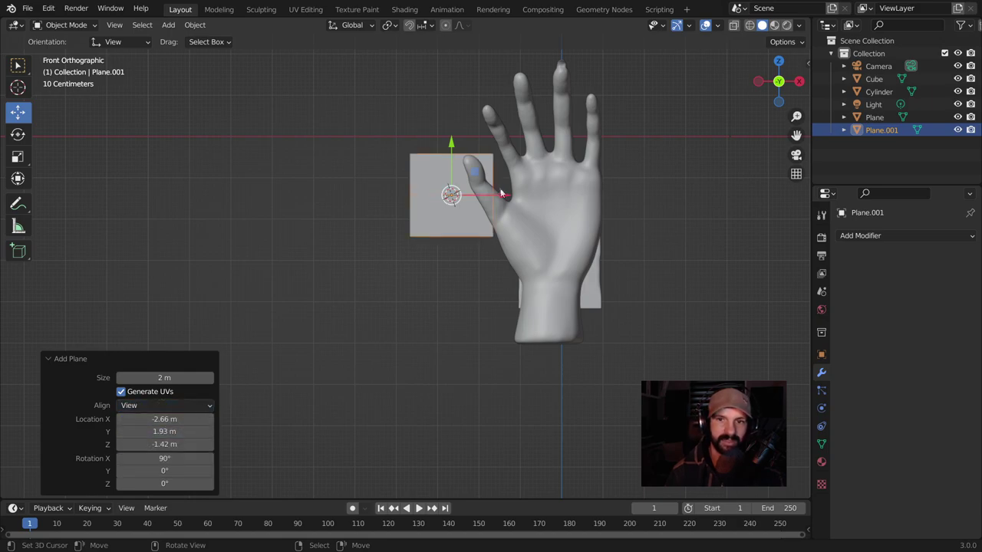
drag(500, 193, 358, 213)
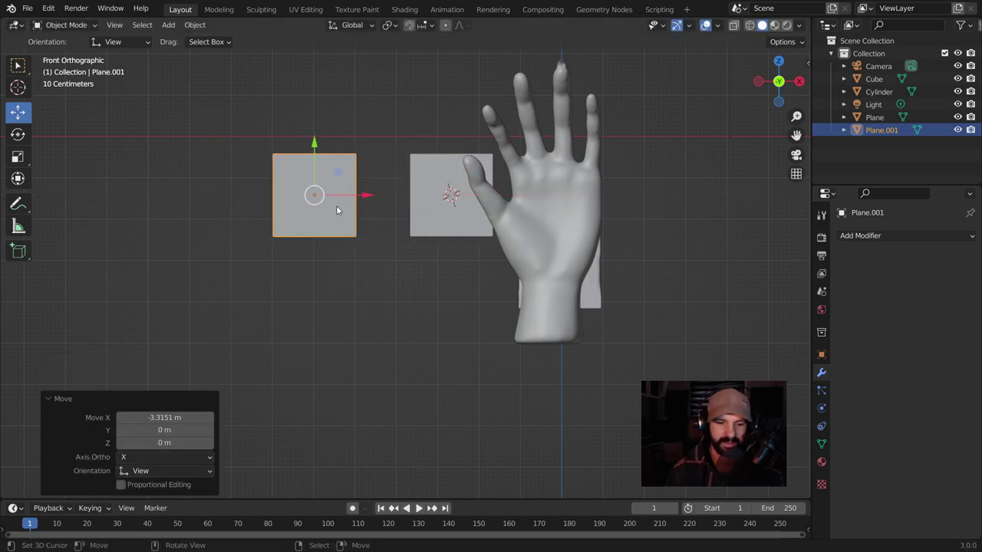
In Edit Mode, add a centred loop cut across the plane and bevel it into two edges.
key(Tab)
key(ctrl+r)
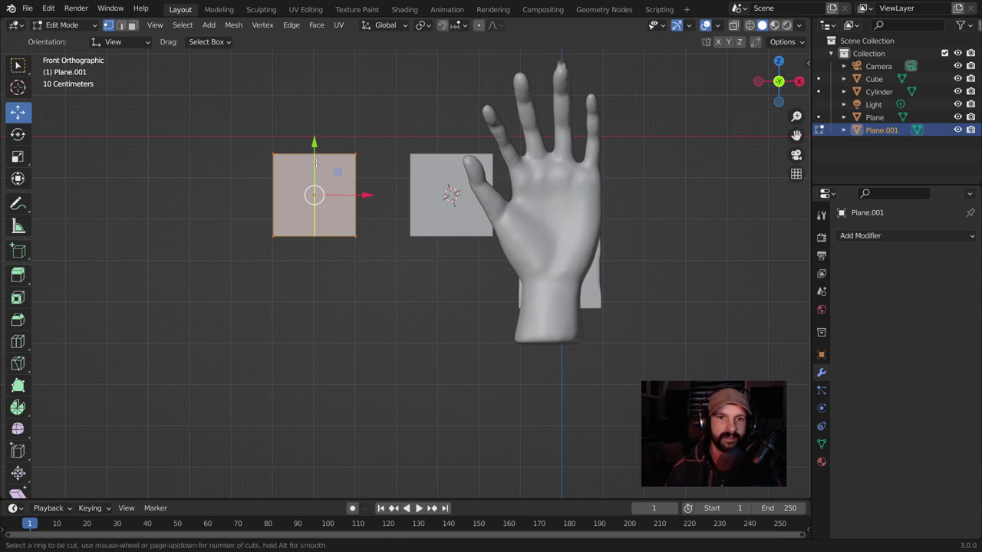
click(316, 162)
right_click(318, 157)
key(ctrl+b)
click(393, 211)
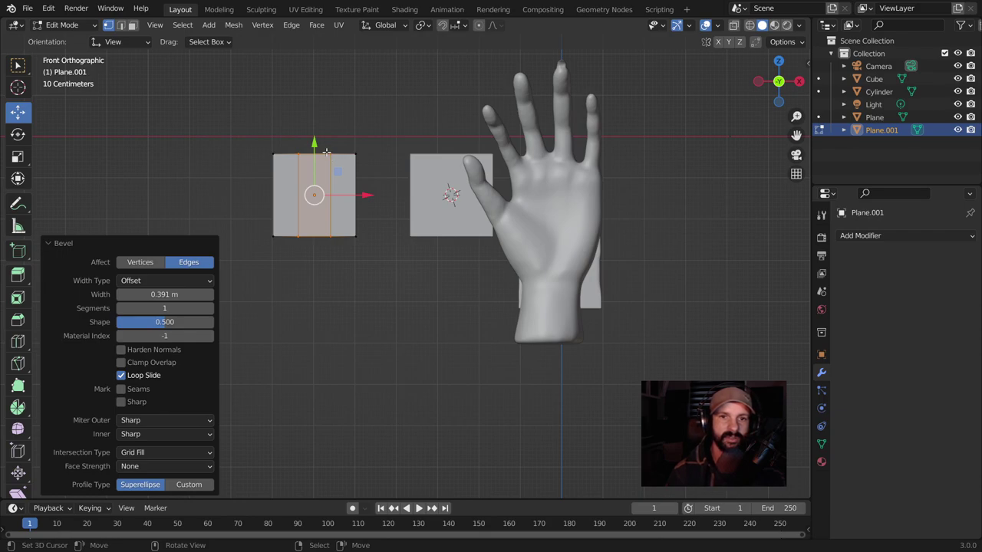
Select the top-edge vertices and pull them upward to raise the top.
key(1)
click(273, 154)
click(298, 154)
shift+click(330, 154)
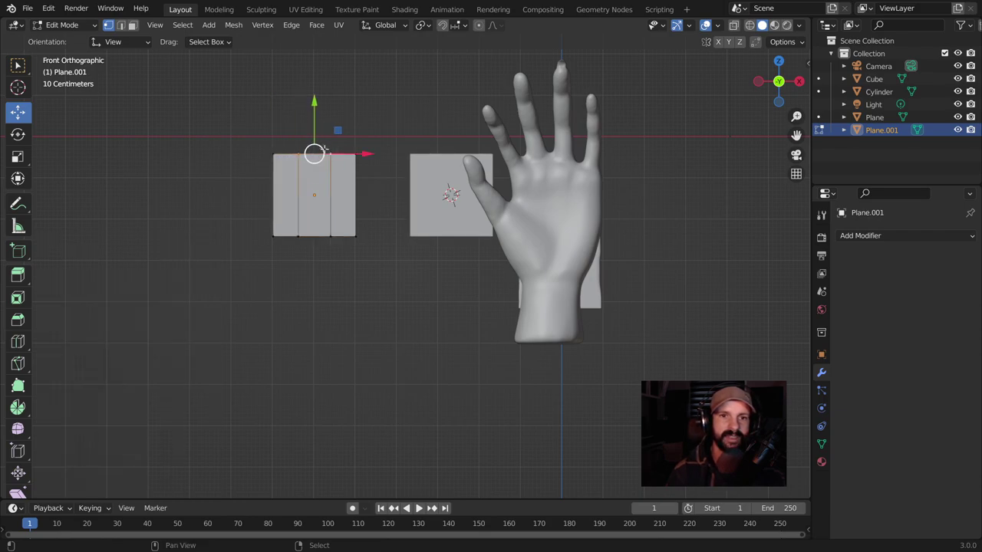
drag(314, 133, 312, 62)
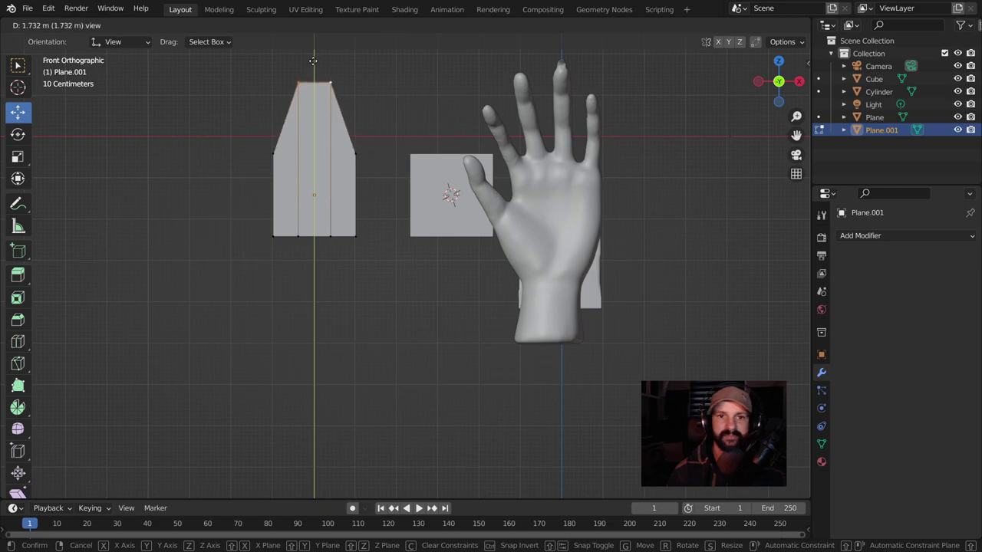
Narrow the left and right side vertices inward along the X axis.
click(355, 152)
shift+click(273, 154)
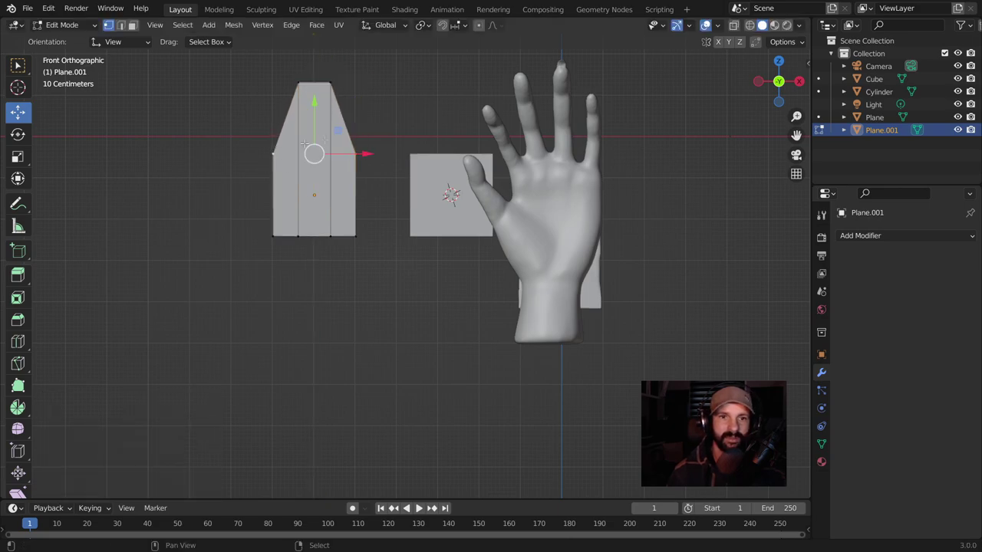
key(s)
key(x)
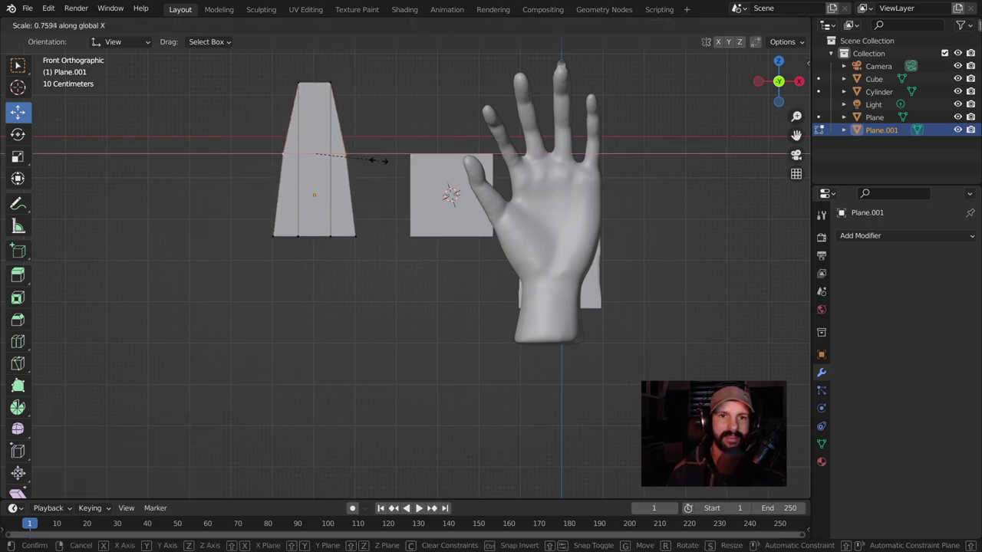
right_click(379, 157)
key(s)
key(x)
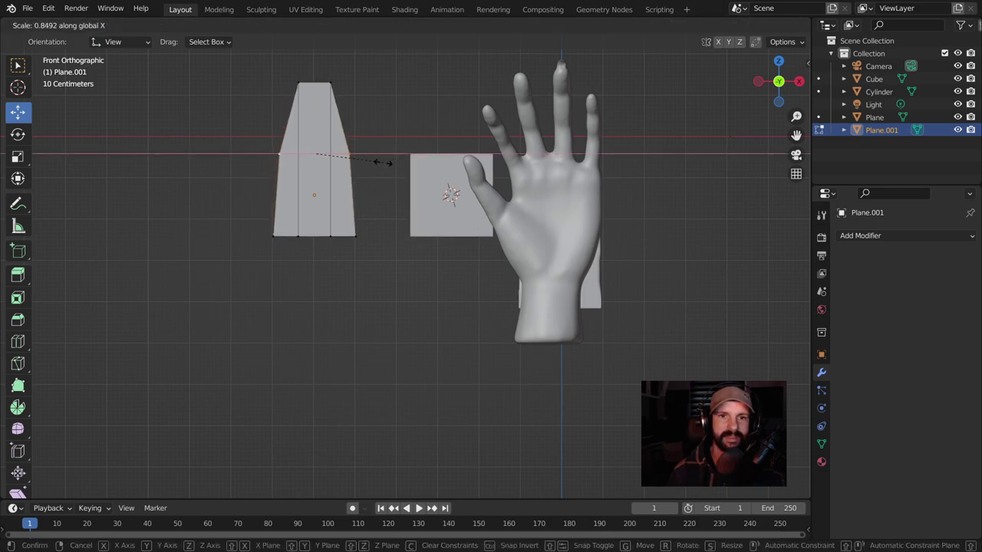
click(383, 160)
Slightly narrow the bottom edge by scaling its two vertices along X.
click(355, 235)
key(g)
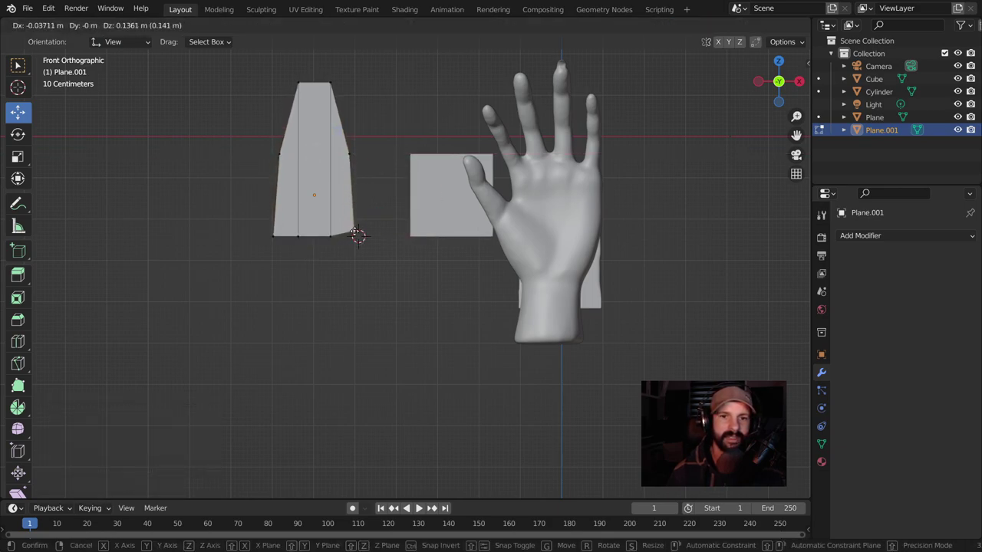
right_click(358, 234)
key(a)
click(273, 236)
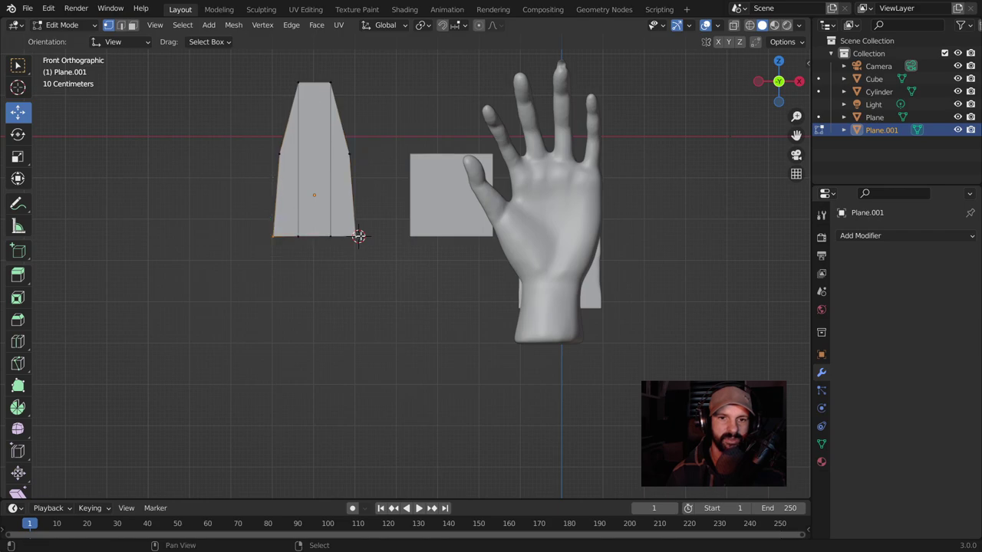
shift+click(355, 235)
key(s)
key(x)
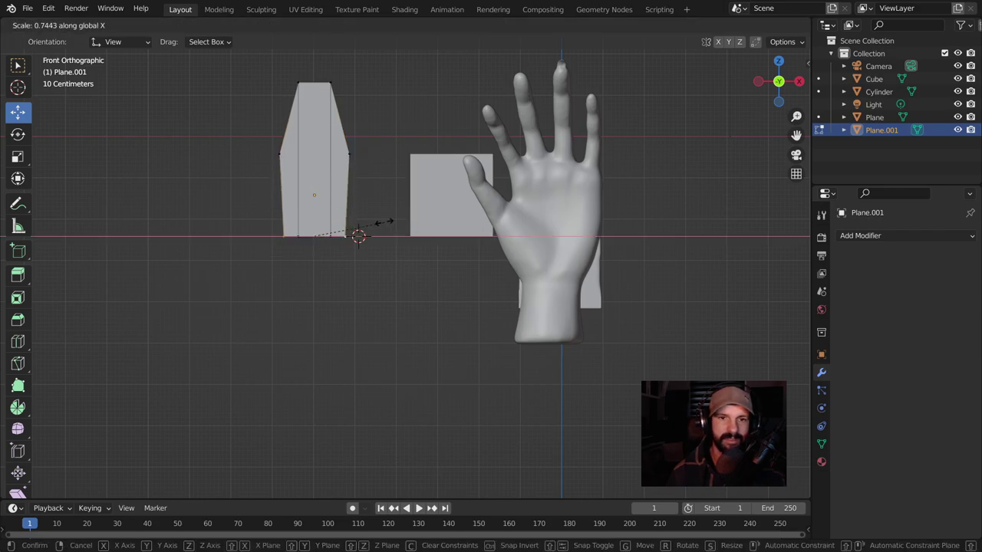
click(390, 221)
click(348, 251)
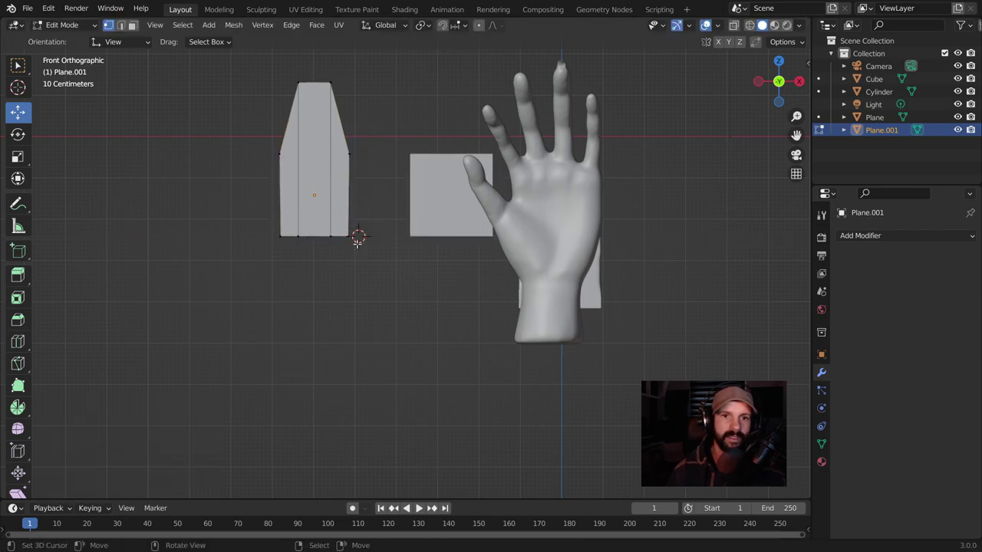
In face select mode, extrude the plane's face to make a thick prism.
middle_drag(313, 207, 295, 210)
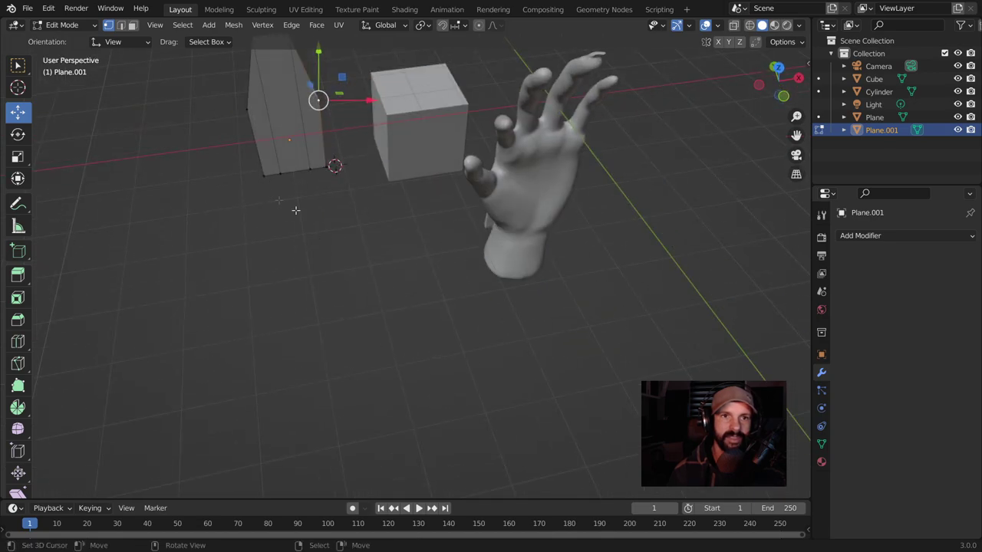
click(131, 26)
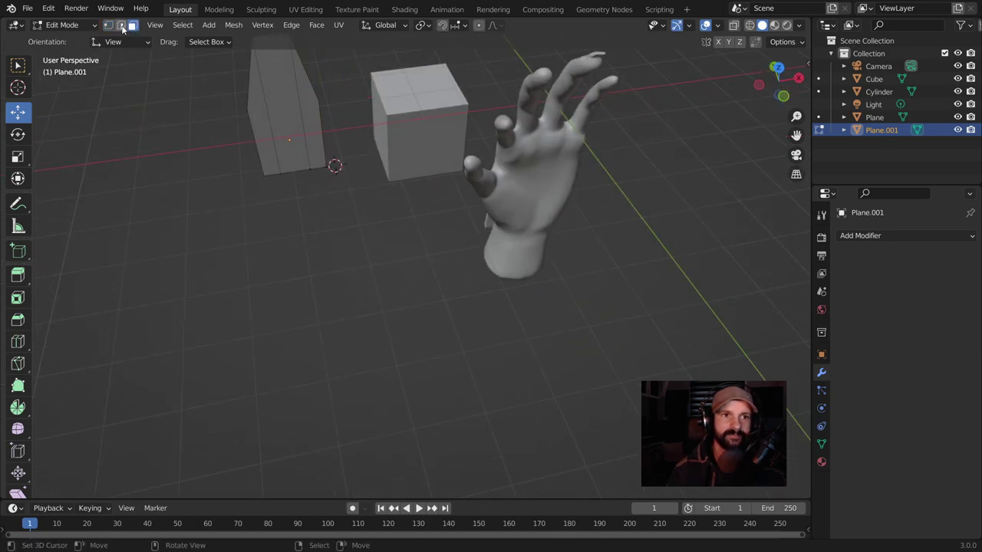
middle_drag(322, 125, 300, 111)
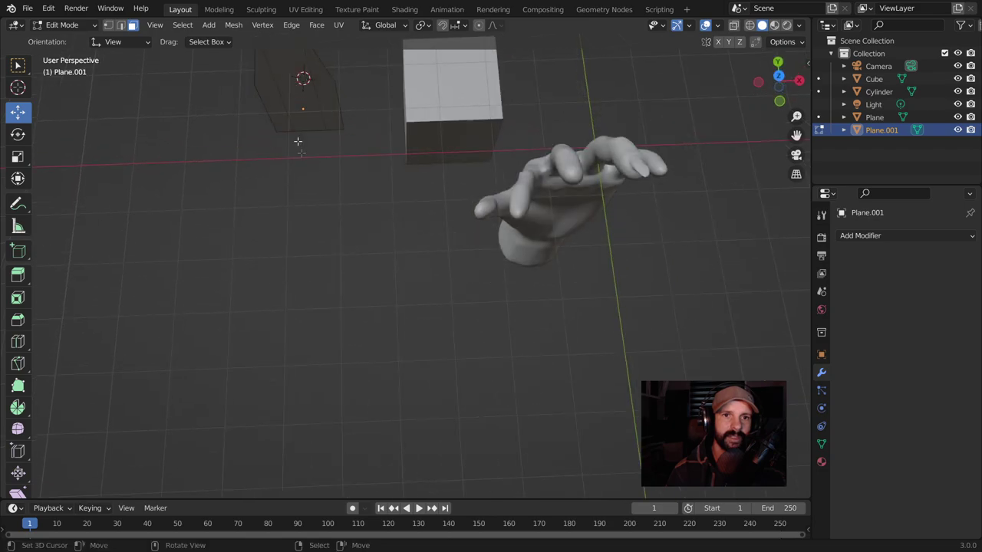
click(298, 87)
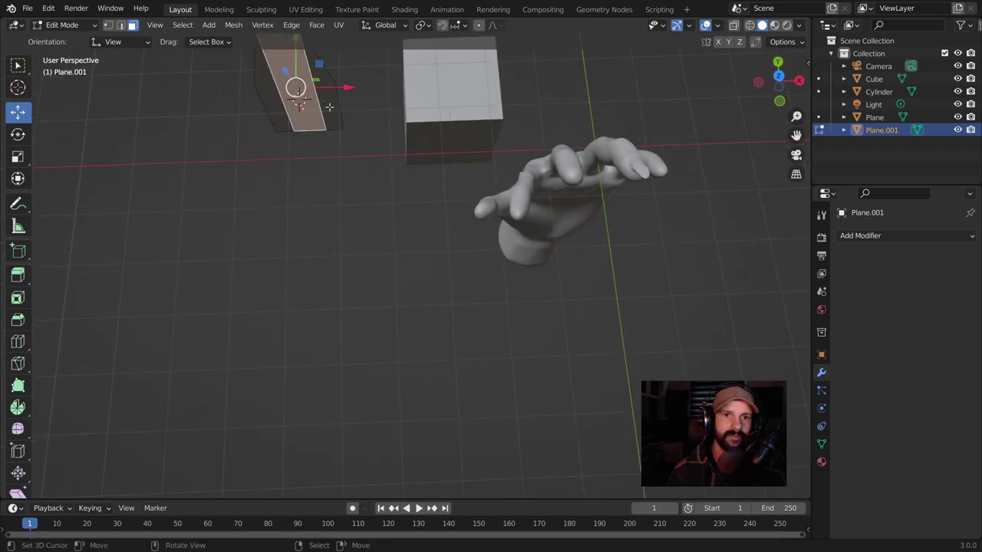
middle_drag(298, 87, 313, 182)
key(e)
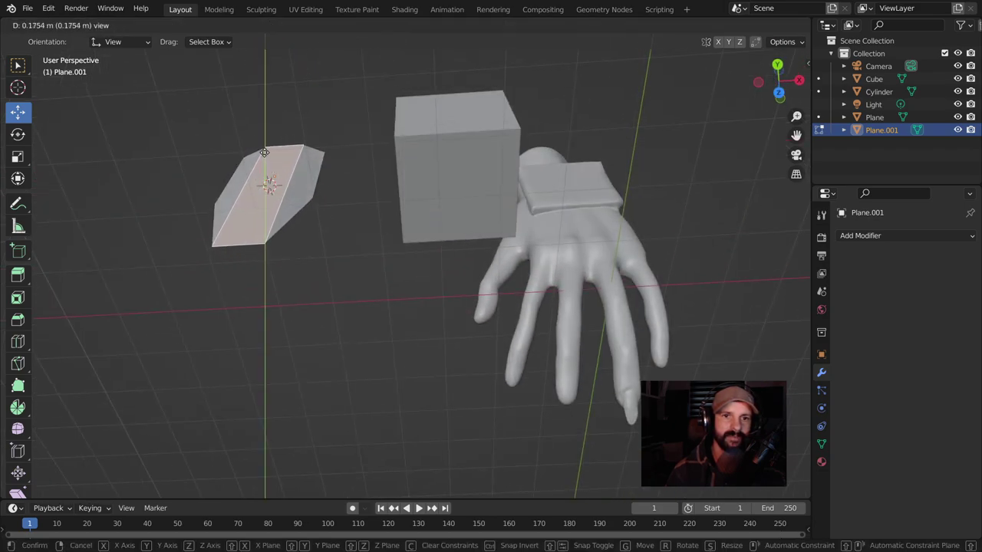
click(301, 171)
middle_drag(301, 170, 365, 199)
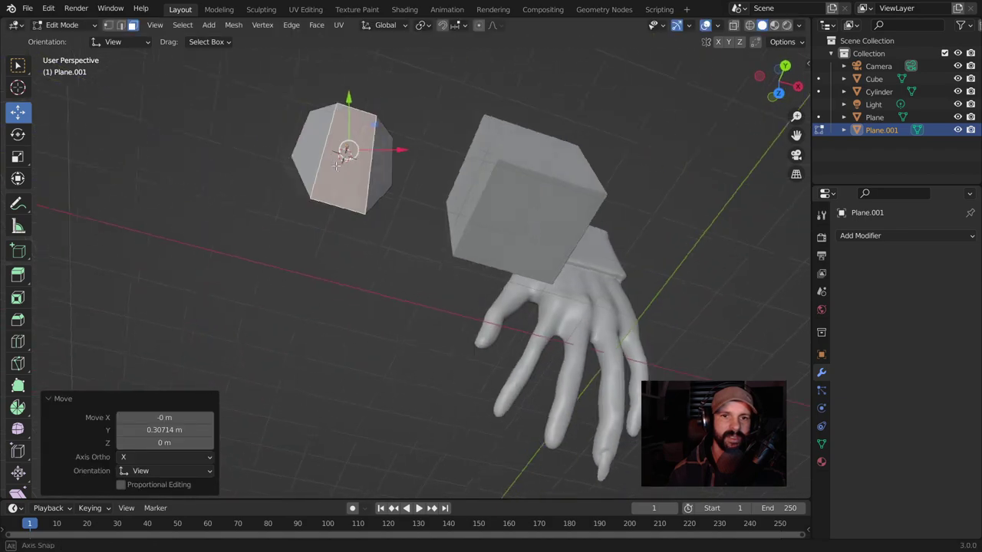
Add a loop cut around the prism's middle, view from the right, and return to Object Mode.
key(ctrl+r)
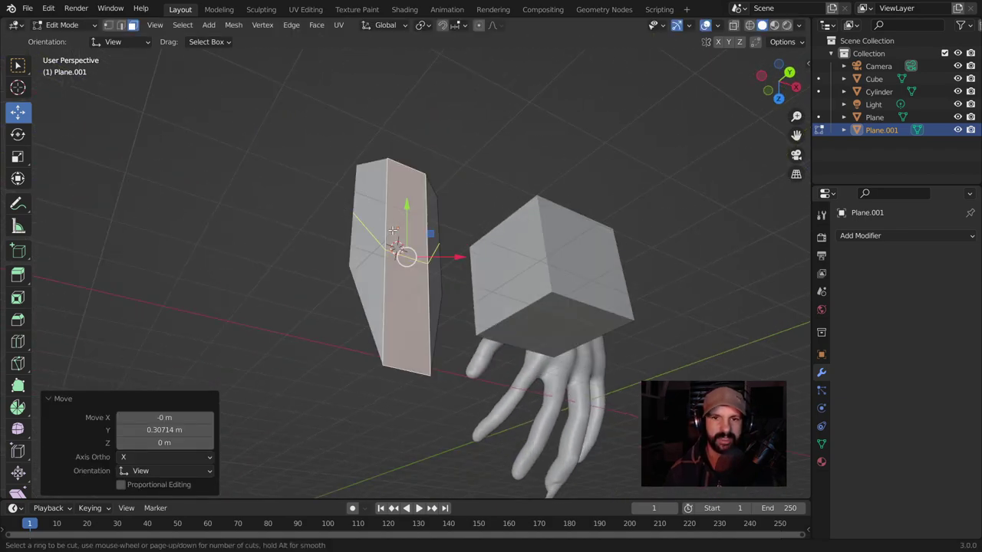
click(393, 233)
click(393, 233)
mouse_move(393, 233)
middle_down()
mouse_move(409, 284)
mouse_move(420, 276)
middle_up()
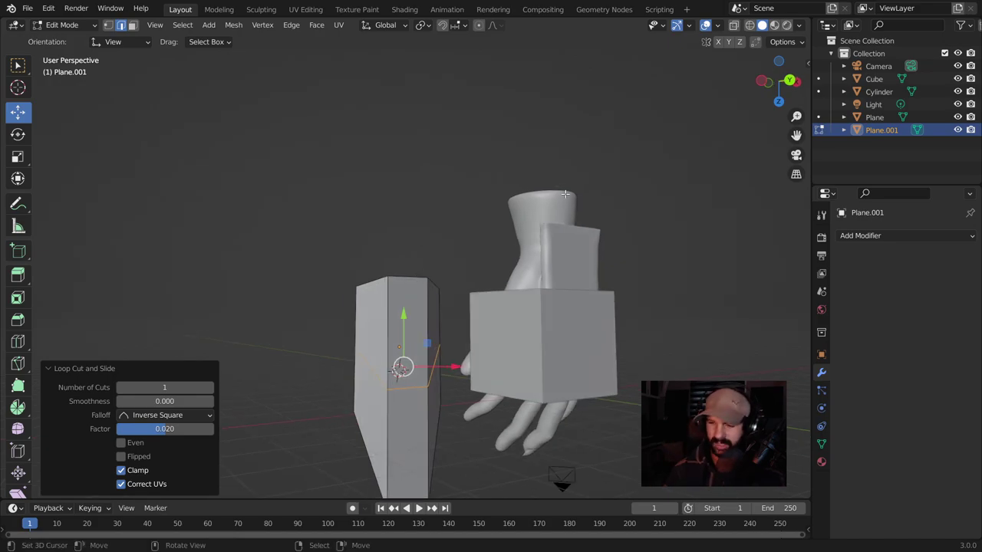
key(KP_3)
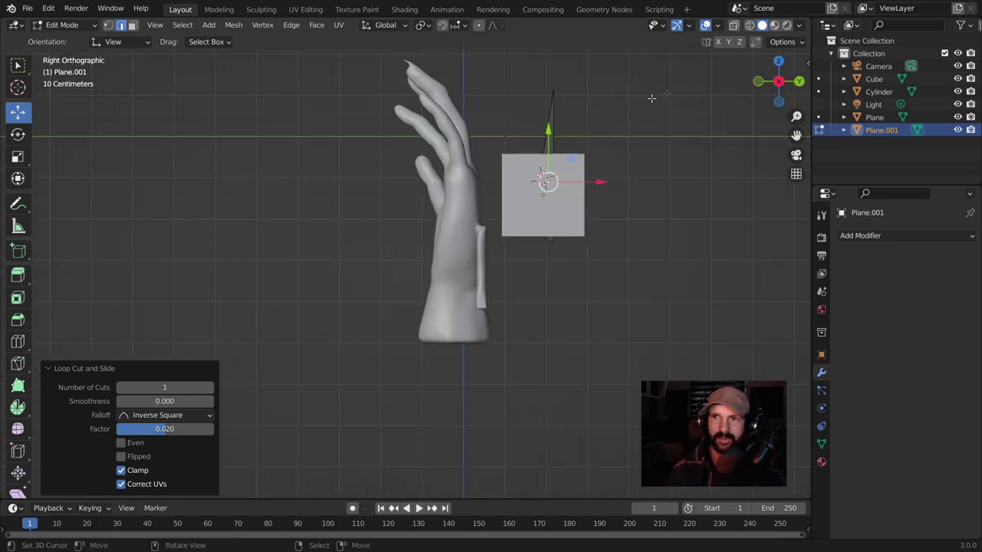
click(563, 195)
key(Tab)
click(572, 203)
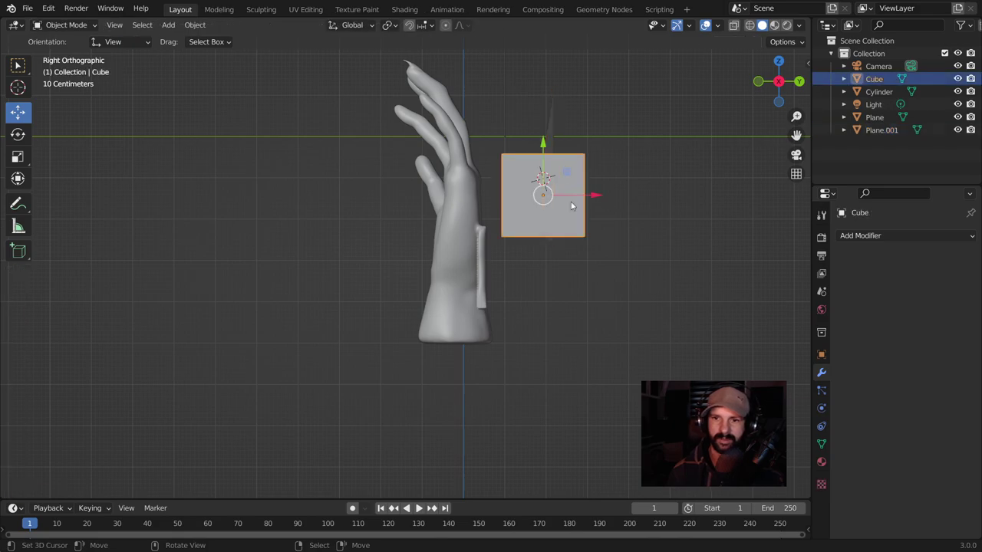
Delete the Cube and the flat Plane near the hand.
key(Delete)
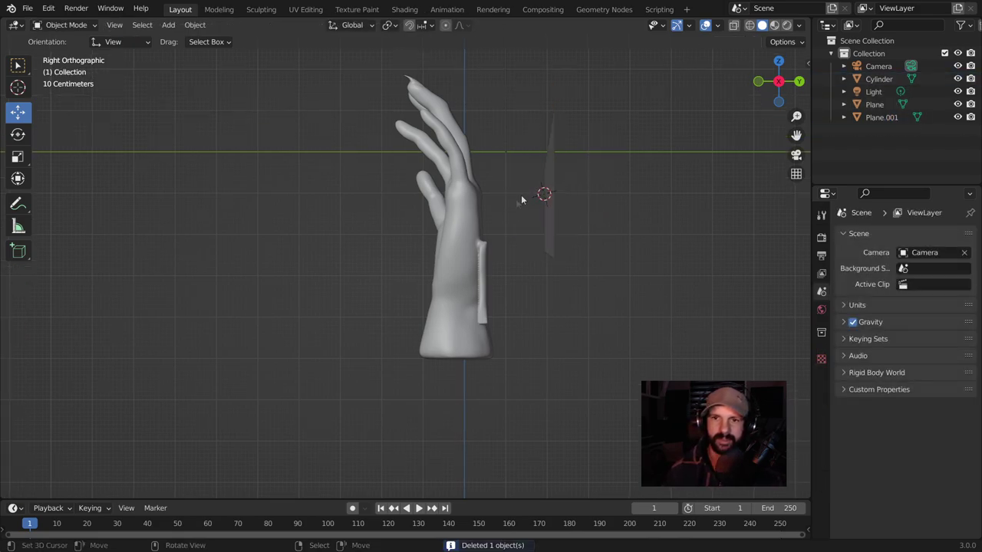
middle_drag(522, 199, 498, 208)
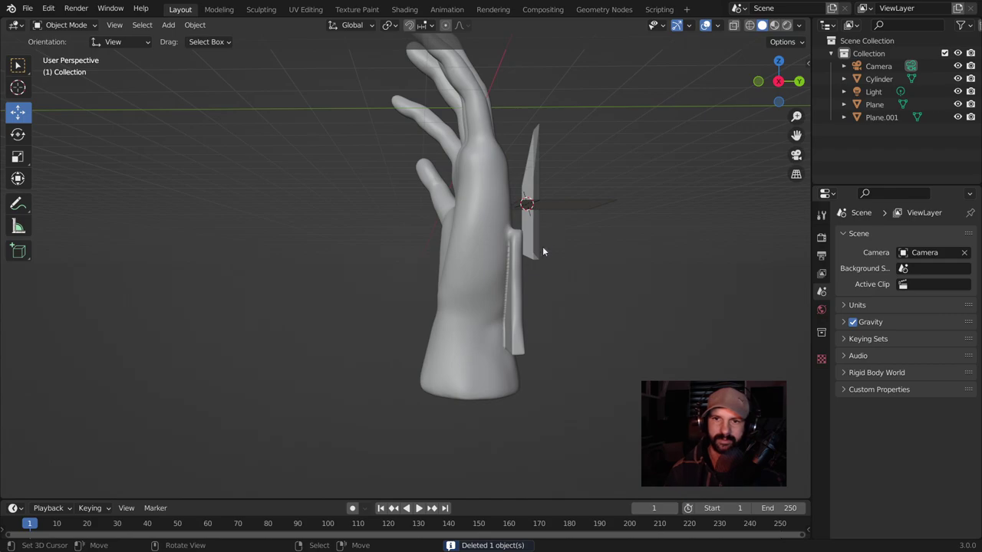
mouse_move(571, 306)
middle_down()
mouse_move(542, 265)
mouse_move(434, 294)
middle_up()
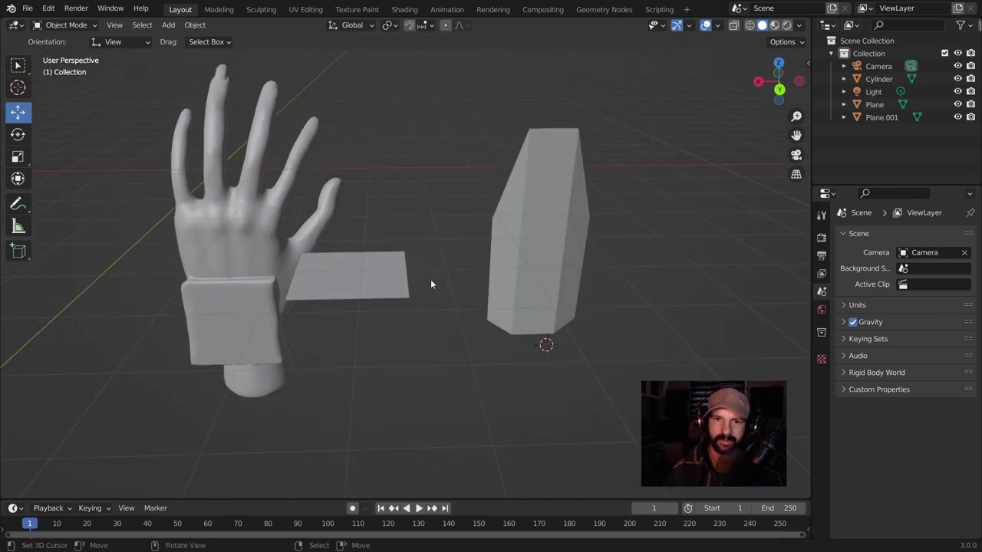
click(393, 285)
key(Delete)
Move Plane.001 to the left so it sits beside the hand.
click(537, 230)
drag(589, 290, 500, 291)
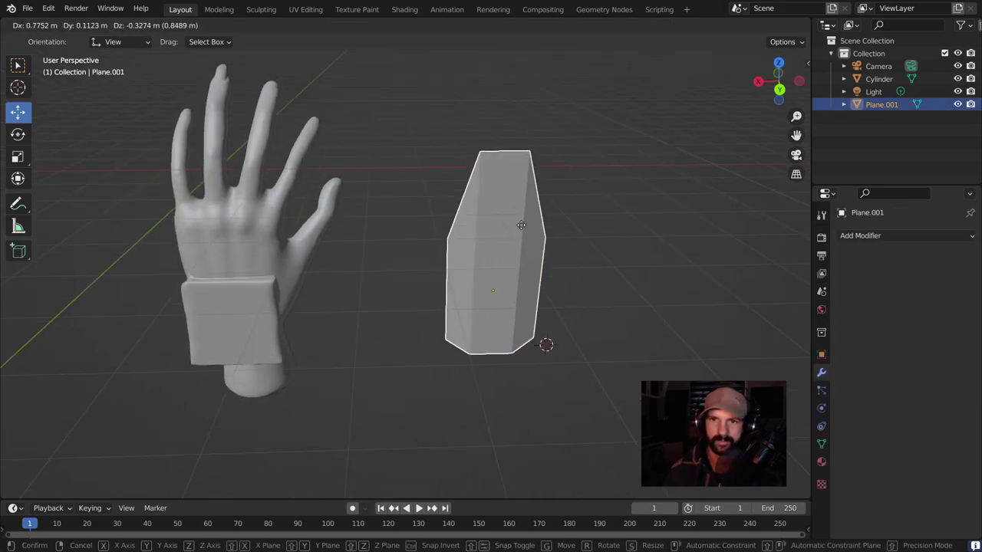
mouse_move(546, 243)
middle_down()
mouse_move(504, 268)
mouse_move(407, 265)
mouse_move(462, 259)
mouse_move(418, 248)
mouse_move(372, 211)
middle_up()
In Edit Mode, reposition the top vertex to sharpen Plane.001 into a blade-like tip.
key(Tab)
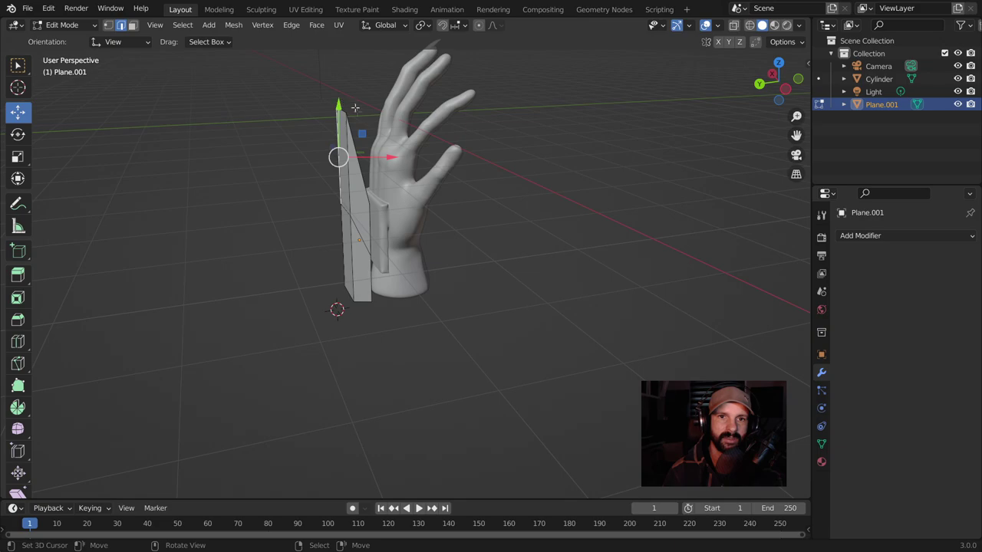
click(344, 115)
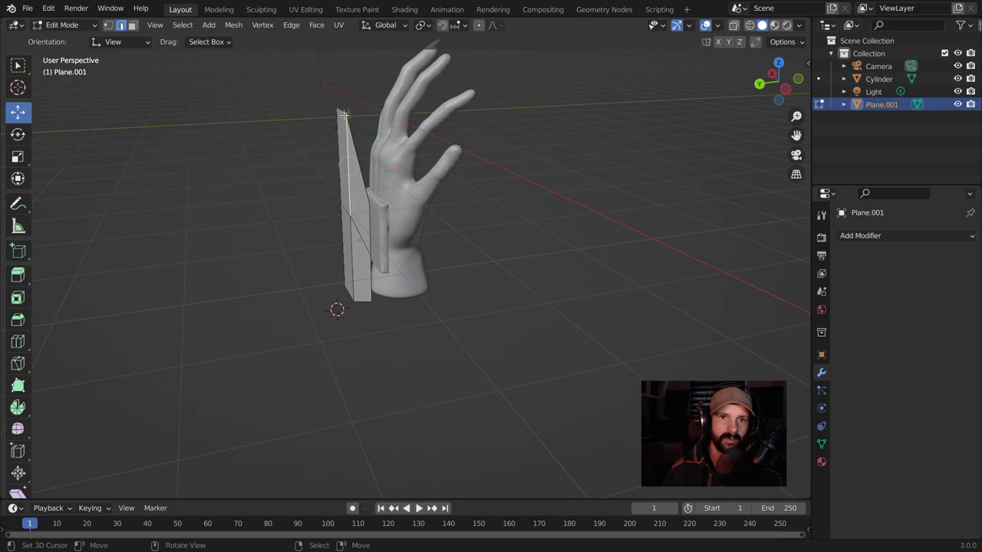
click(341, 111)
key(g)
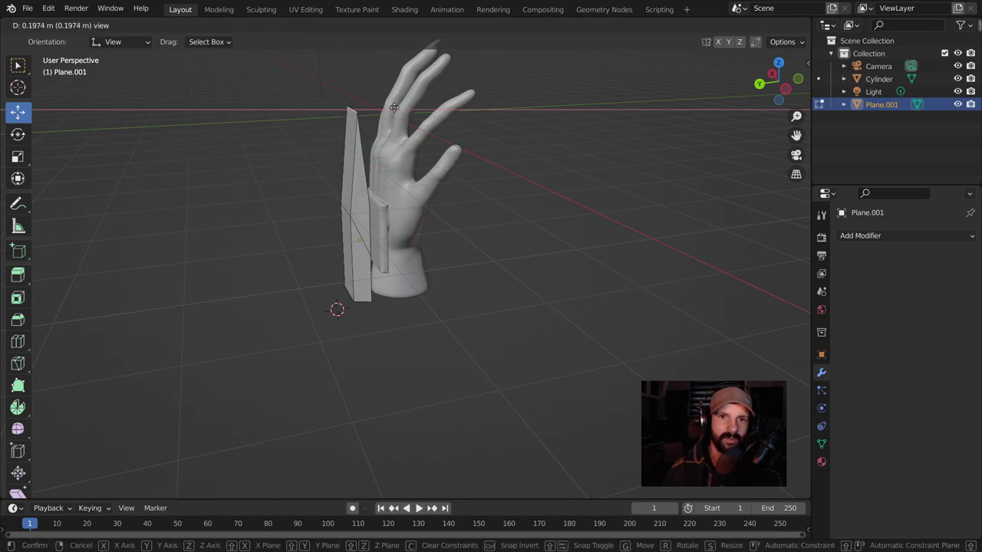
click(395, 109)
key(g)
click(375, 222)
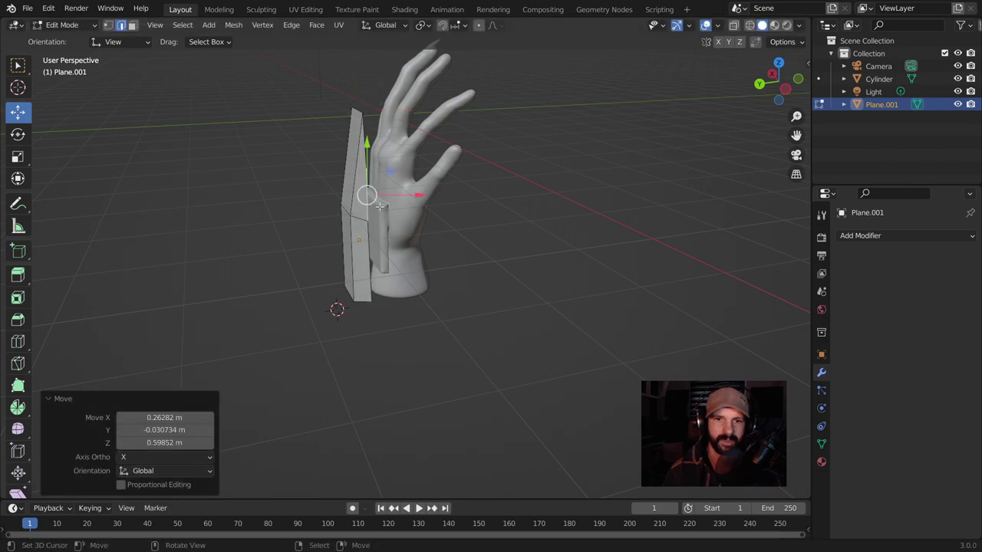
mouse_move(467, 278)
middle_down()
mouse_move(425, 302)
mouse_move(409, 250)
middle_up()
key(g)
click(435, 229)
mouse_move(320, 289)
middle_down()
mouse_move(385, 317)
mouse_move(480, 316)
mouse_move(541, 280)
middle_up()
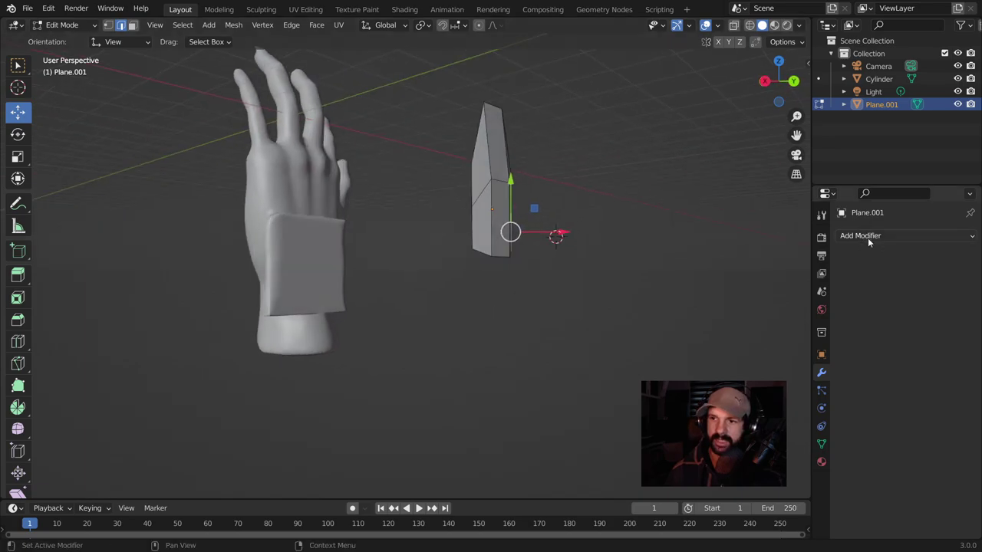
Add a Subdivision Surface modifier to the blade with viewport level 2.
click(869, 236)
key(ctrl+1)
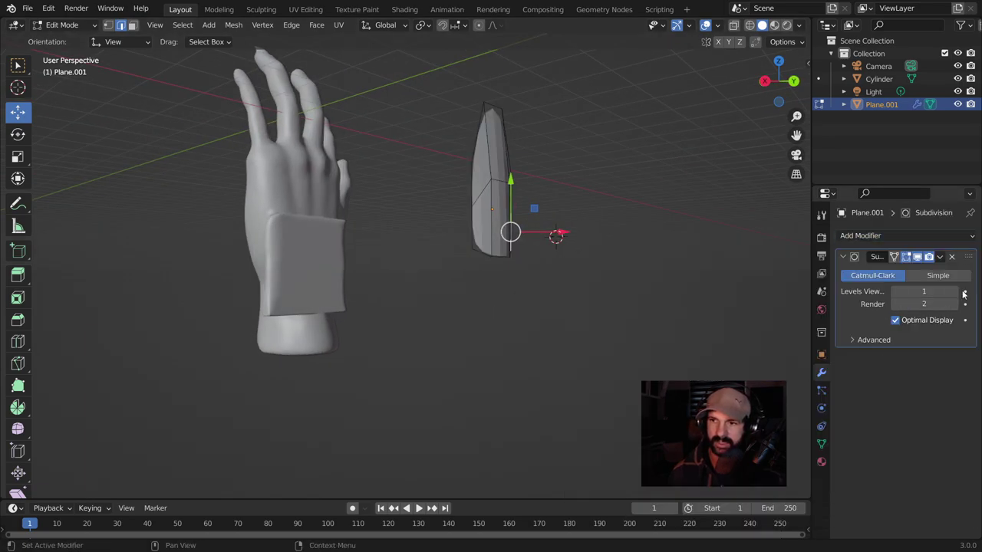
click(963, 294)
mouse_move(506, 291)
middle_down()
mouse_move(573, 271)
mouse_move(543, 274)
mouse_move(513, 322)
mouse_move(422, 335)
mouse_move(346, 284)
mouse_move(447, 268)
middle_up()
mouse_move(375, 248)
middle_down()
mouse_move(455, 254)
mouse_move(437, 240)
middle_up()
Select the whole blade mesh and extrude it outward about 0.262 m for thickness.
key(a)
key(e)
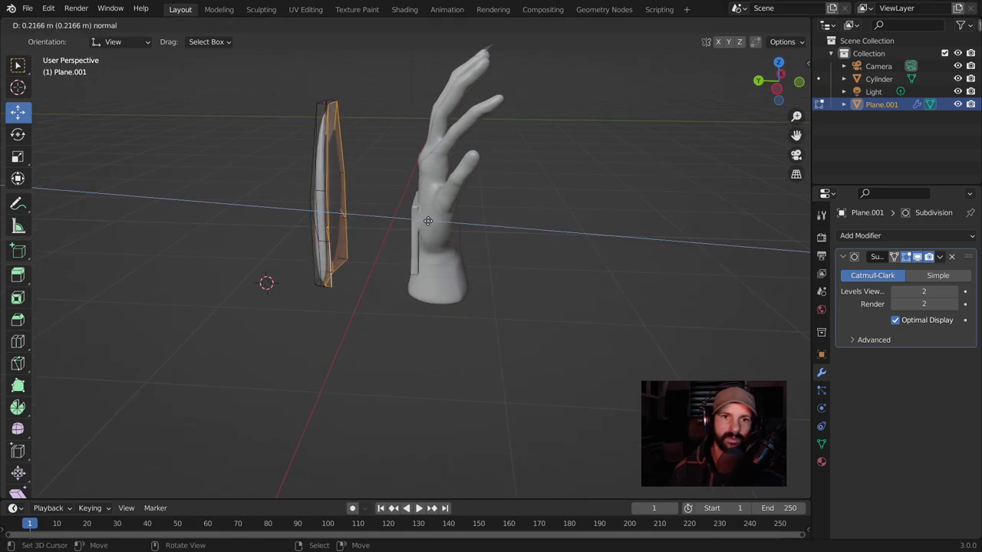
click(429, 221)
mouse_move(429, 221)
middle_down()
mouse_move(458, 207)
mouse_move(580, 192)
mouse_move(540, 187)
mouse_move(443, 124)
middle_up()
key(Tab)
click(522, 186)
key(Tab)
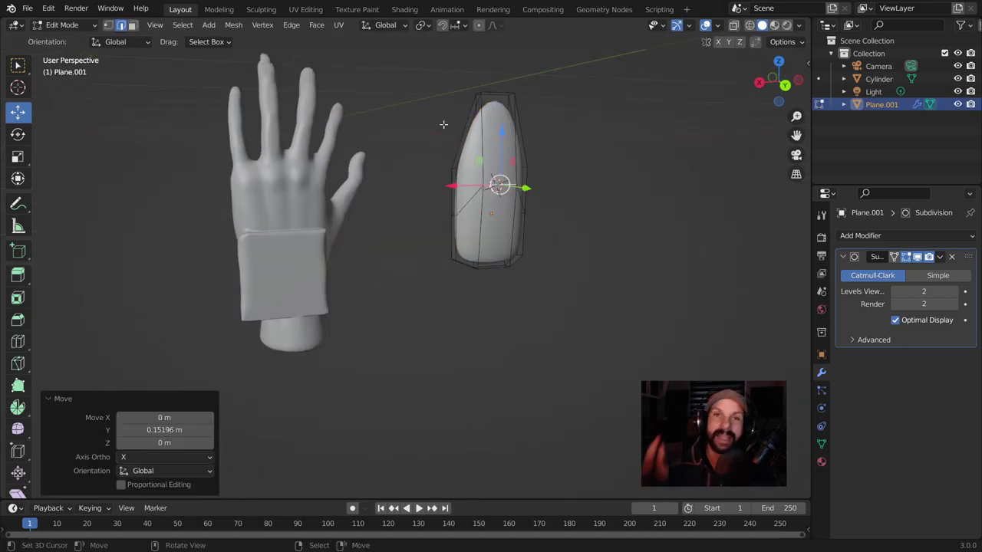